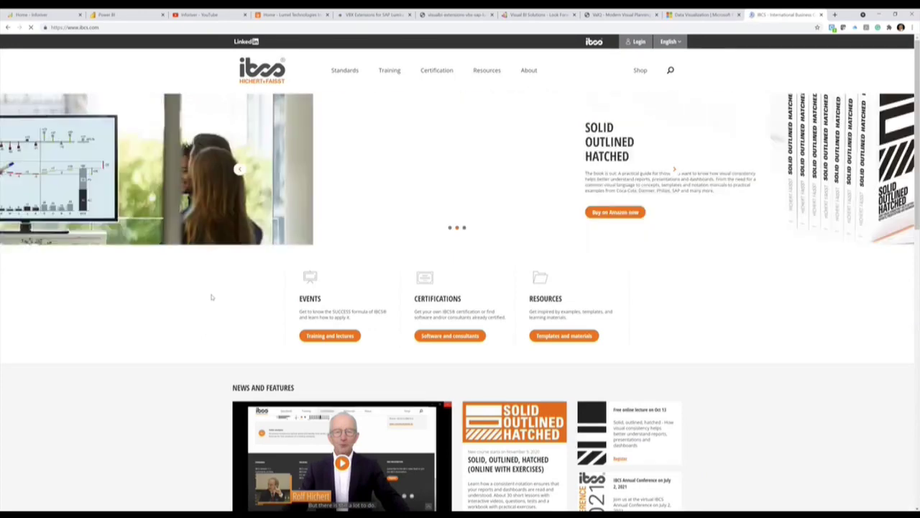
Step: Open the Inforiver Charts & Matrix 1.0 entry from the IBCS certified software list
left_click(441, 71)
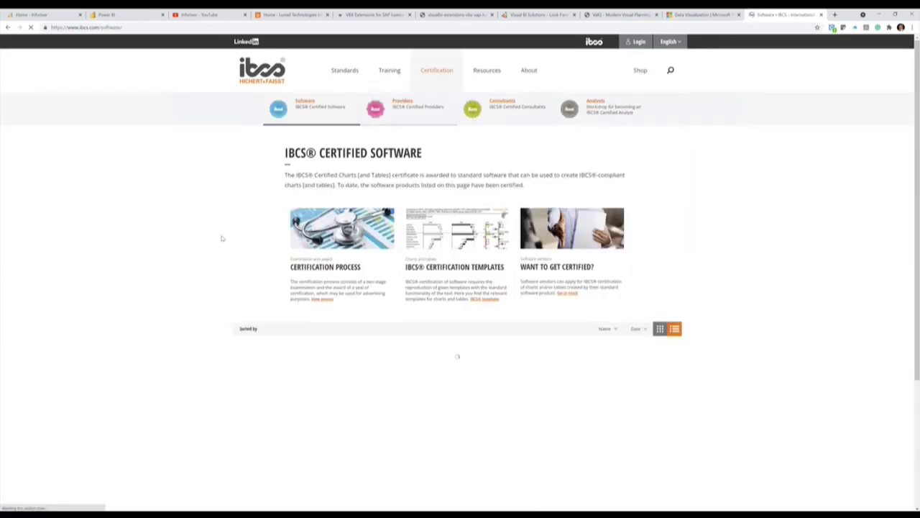
scroll(303, 381, "down", 1)
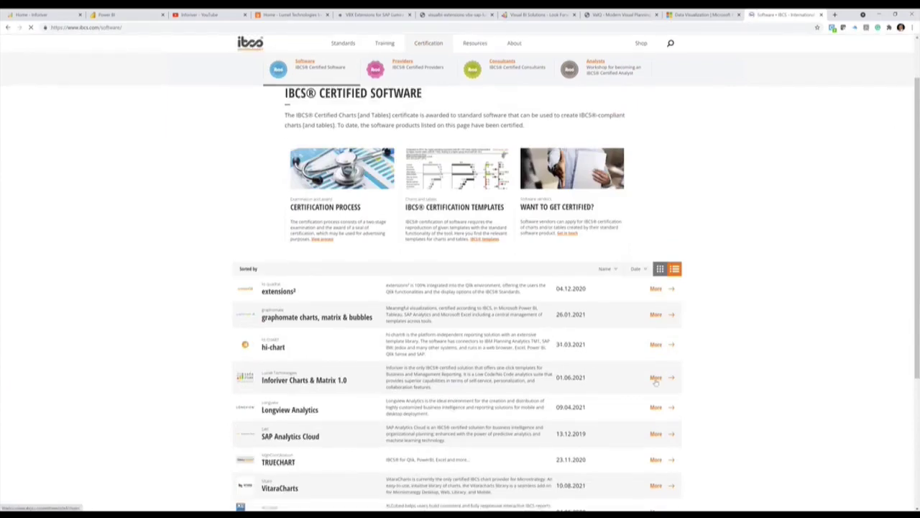
left_click(656, 378)
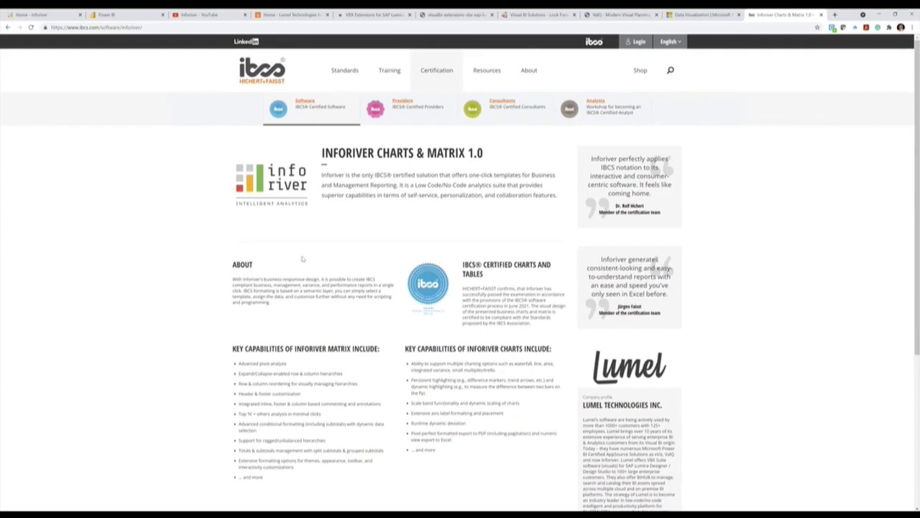
Step: Review the VBX Lumira Designer brochure's feature comparison, the Inforiver home page and the blank Power BI report
left_click(434, 15)
scroll(403, 256, "up", 3)
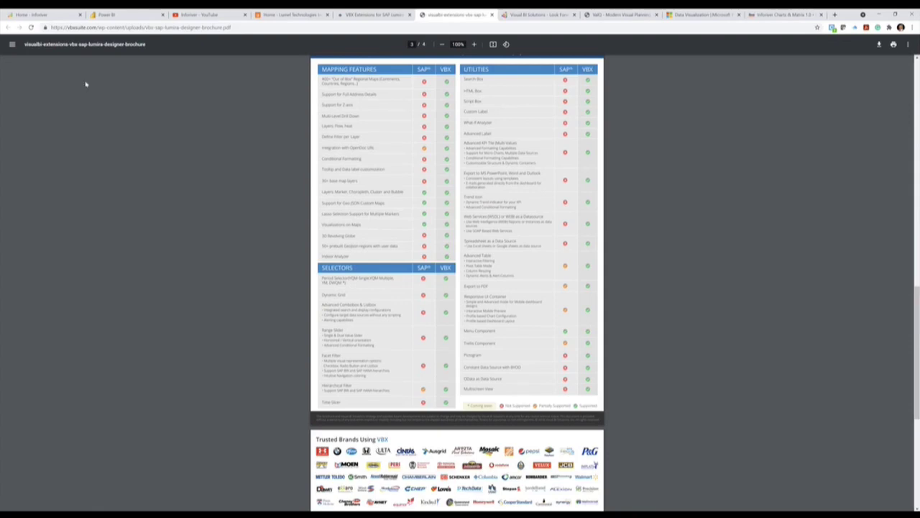
left_click(32, 15)
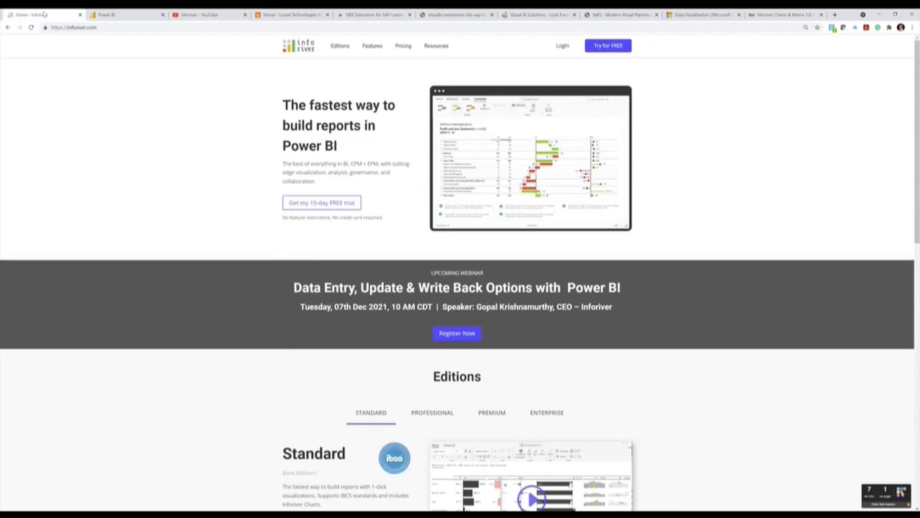
left_click(106, 15)
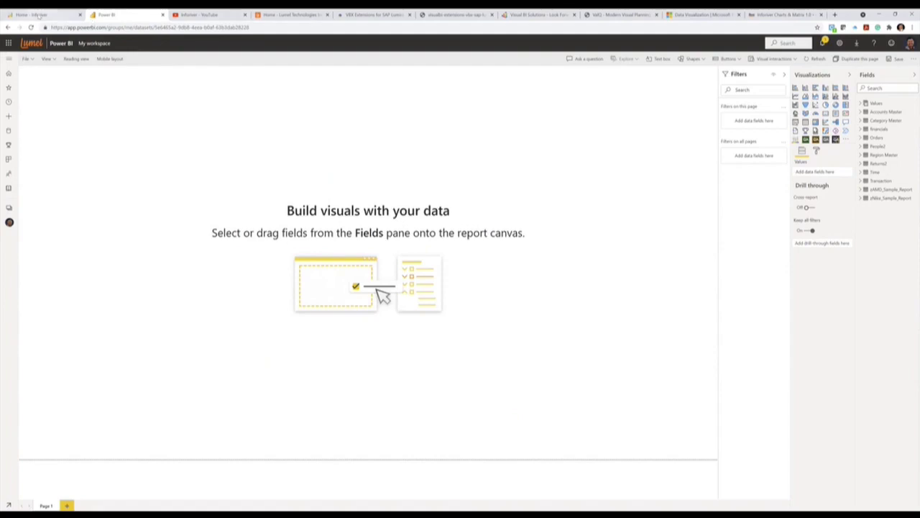
left_click(36, 14)
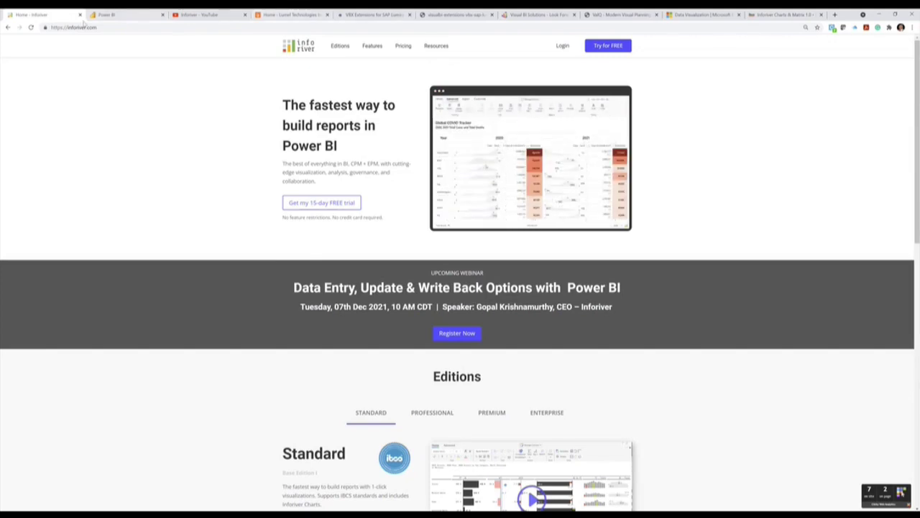
Step: Switch to the Power BI report, add an Inforiver Premium visual and enlarge it to fill the report page
left_click(120, 15)
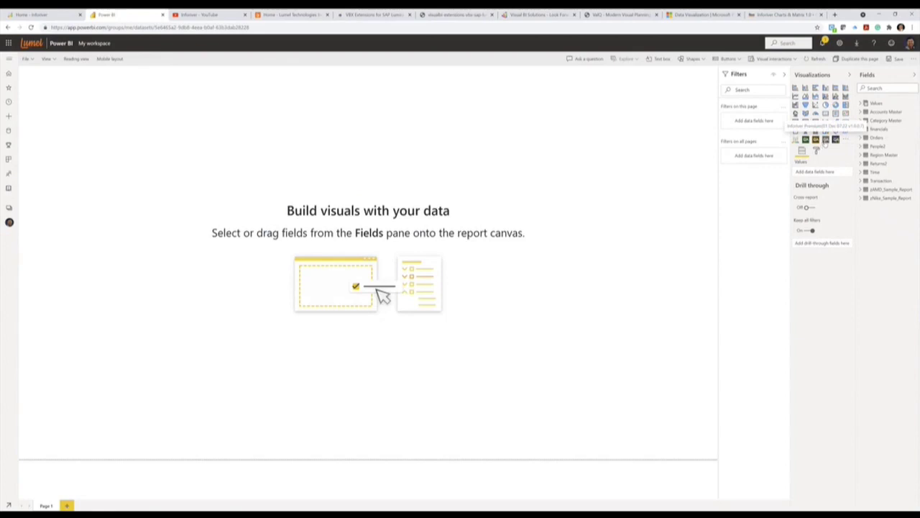
left_click(827, 142)
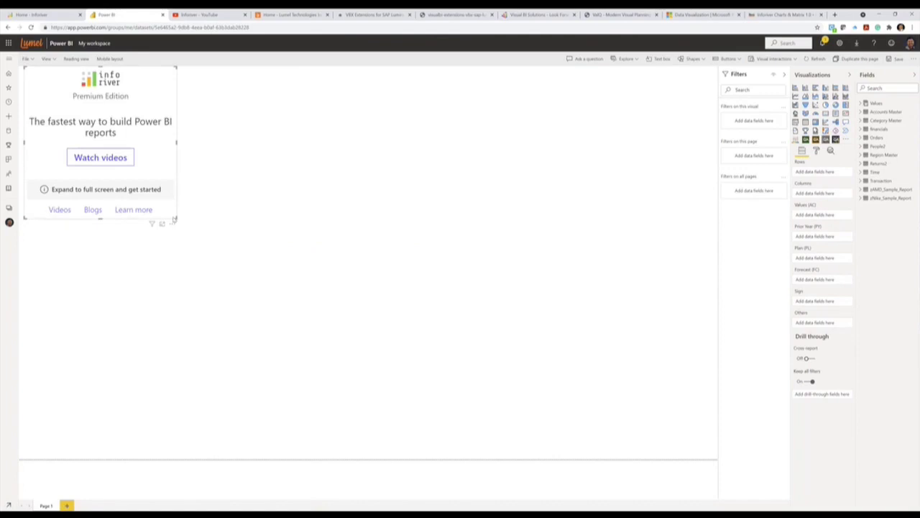
left_click_drag(174, 219, 717, 457)
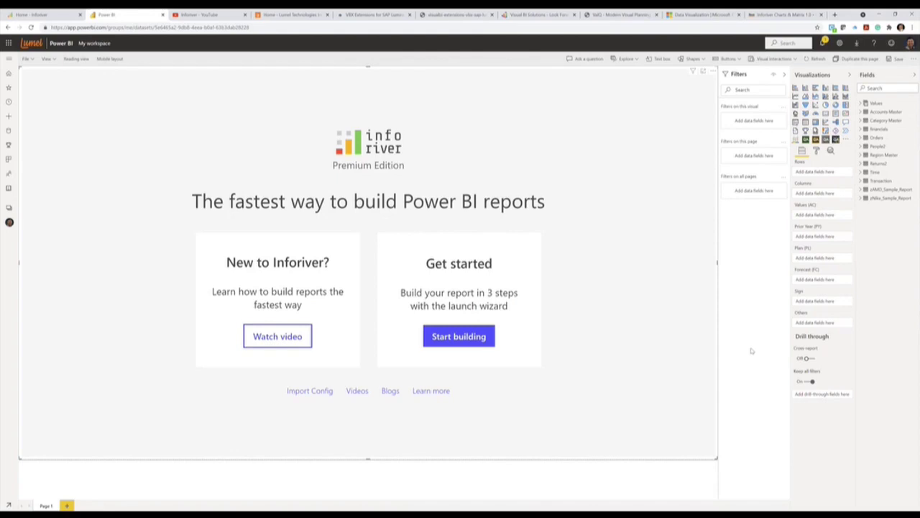
Step: Start building with the launch wizard, choose the Performance template and proceed to the matrix layout settings
left_click(461, 338)
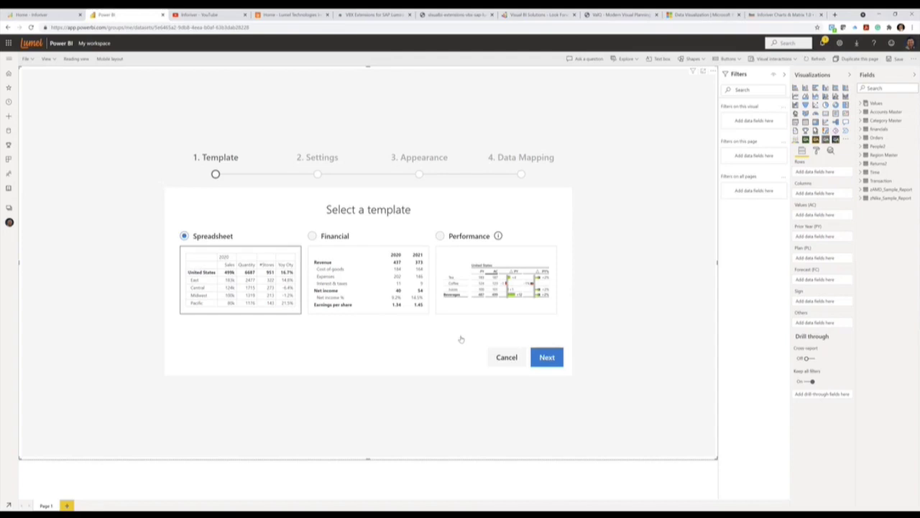
left_click(440, 237)
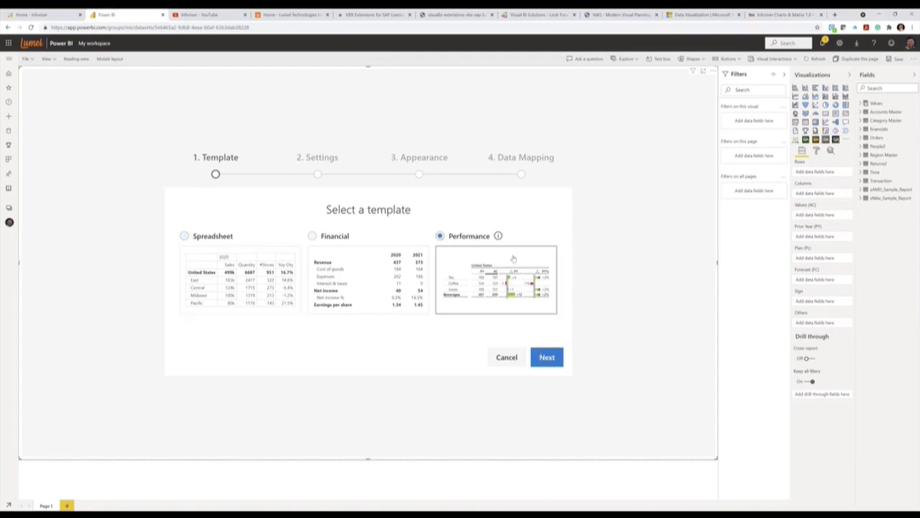
mouse_move(498, 242)
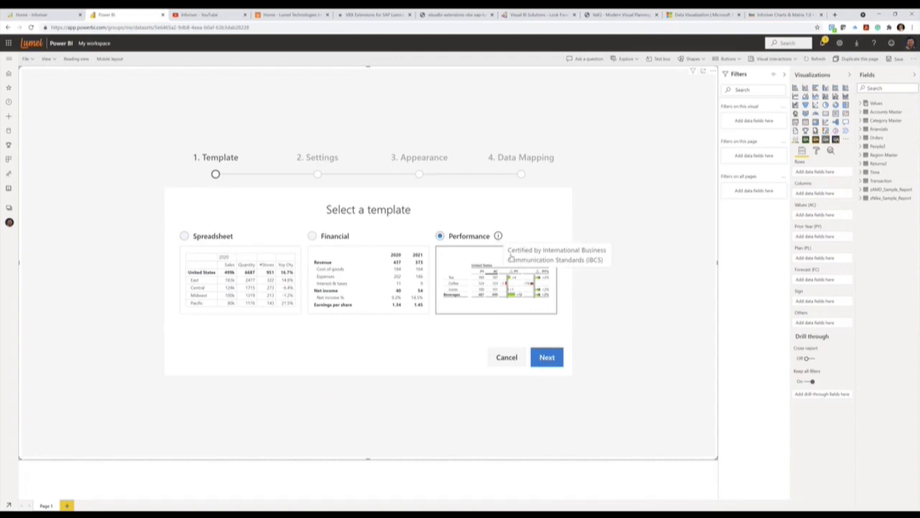
left_click(545, 354)
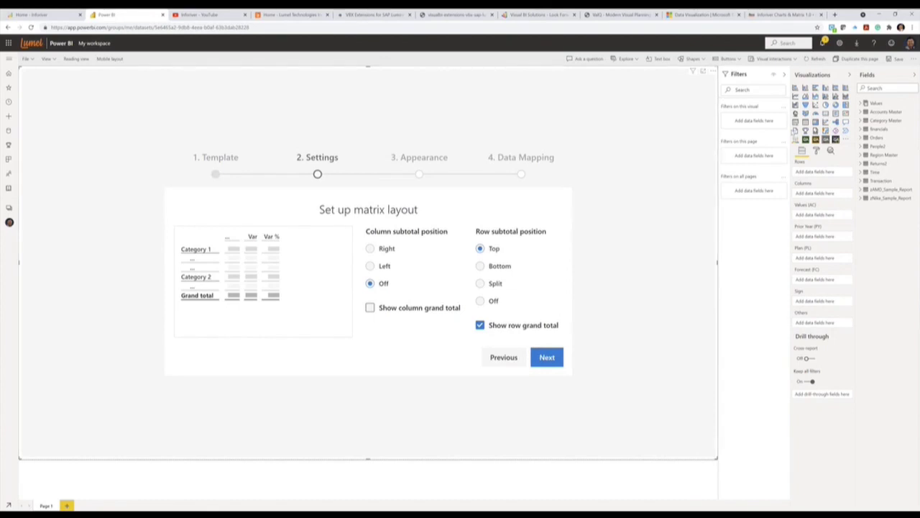
Step: Add Category Hierarchy from Category Master to the visual's rows and place Region Hierarchy from Region Master above it
left_click(860, 121)
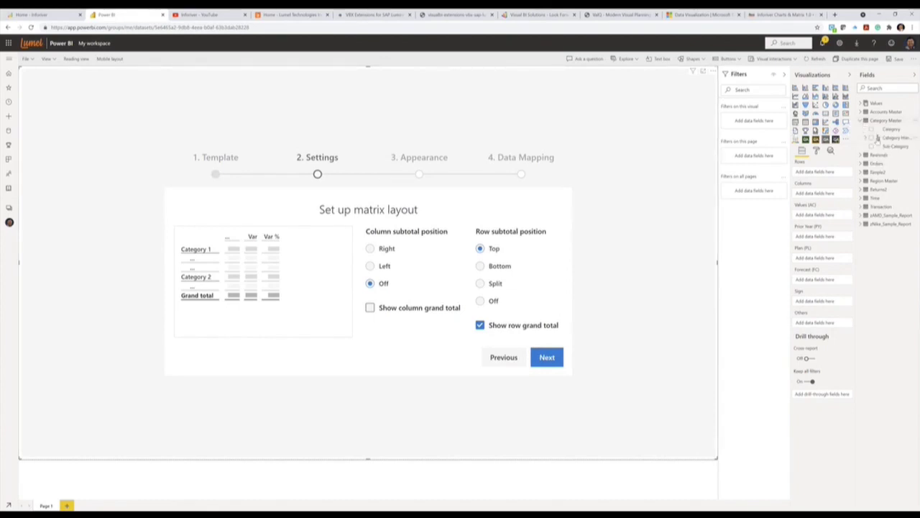
left_click_drag(879, 137, 811, 175)
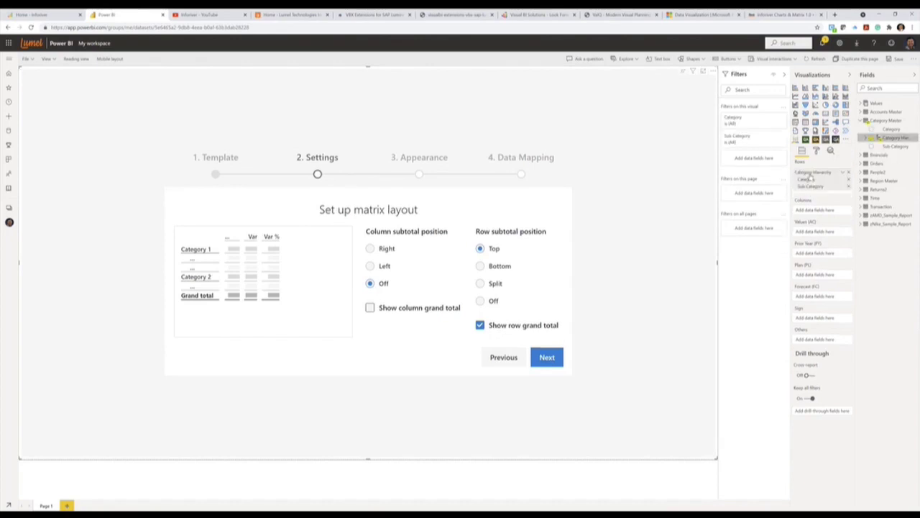
left_click(861, 180)
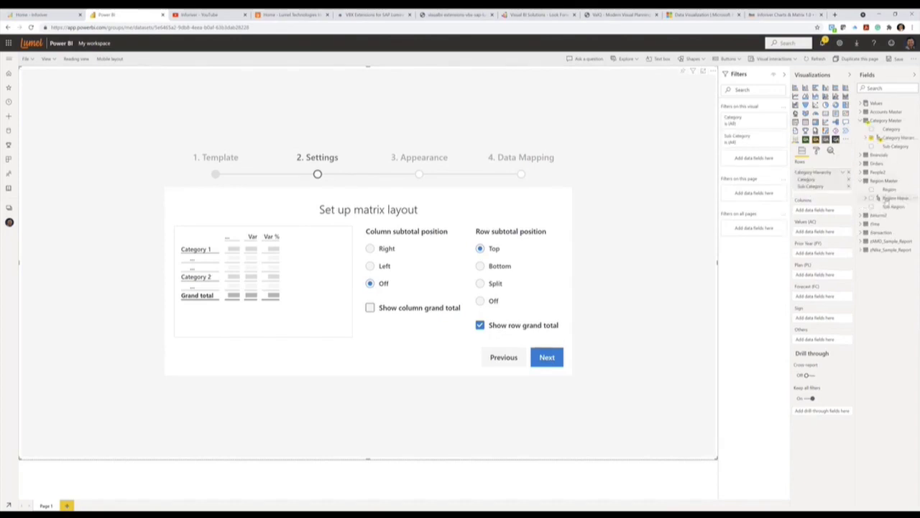
left_click_drag(891, 198, 815, 174)
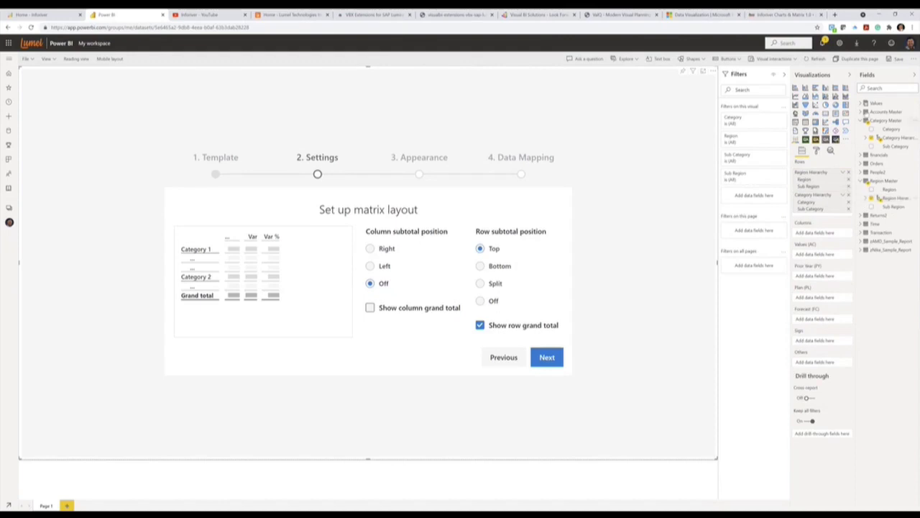
Step: Assign 2020 Actuals to Values (AC) and 2020 Plan to Plan (PL)
left_click(866, 103)
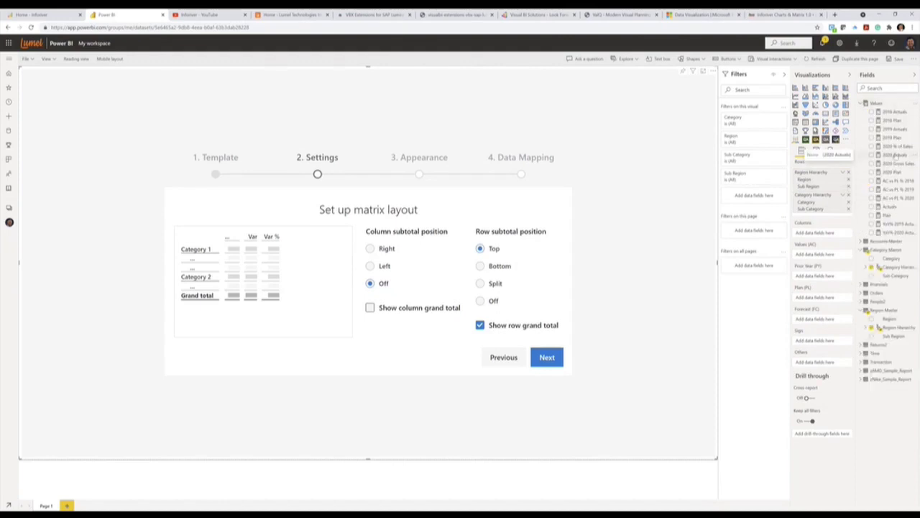
left_click_drag(897, 156, 819, 254)
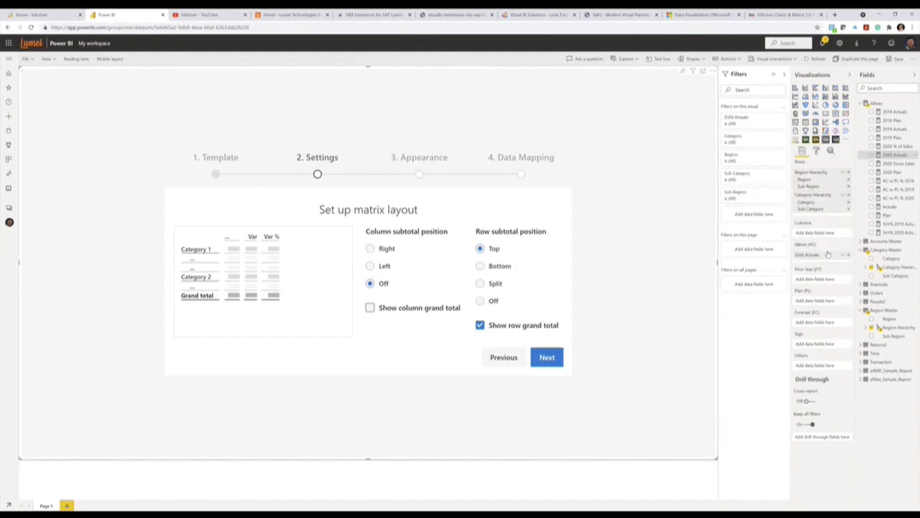
left_click_drag(891, 181, 831, 302)
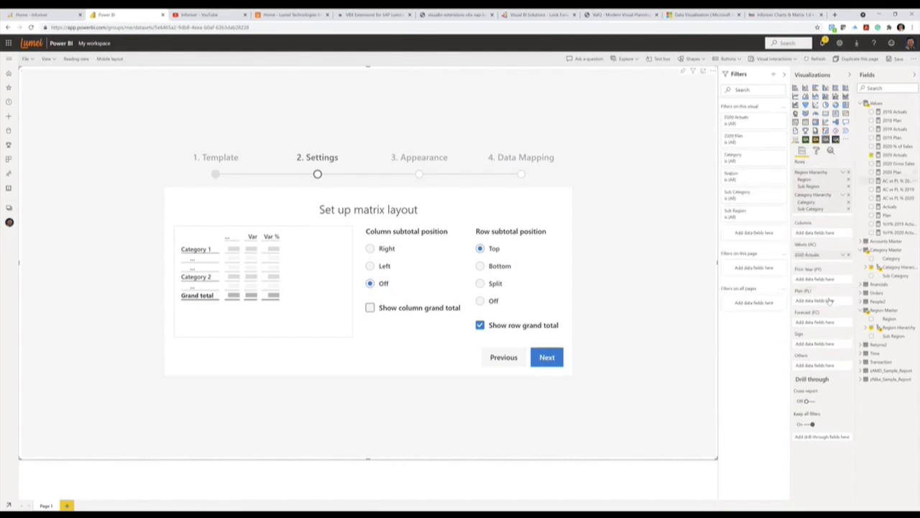
Step: Assign Quarter from the Time table to the columns and complete the wizard with the default layout and appearance settings
left_click(860, 354)
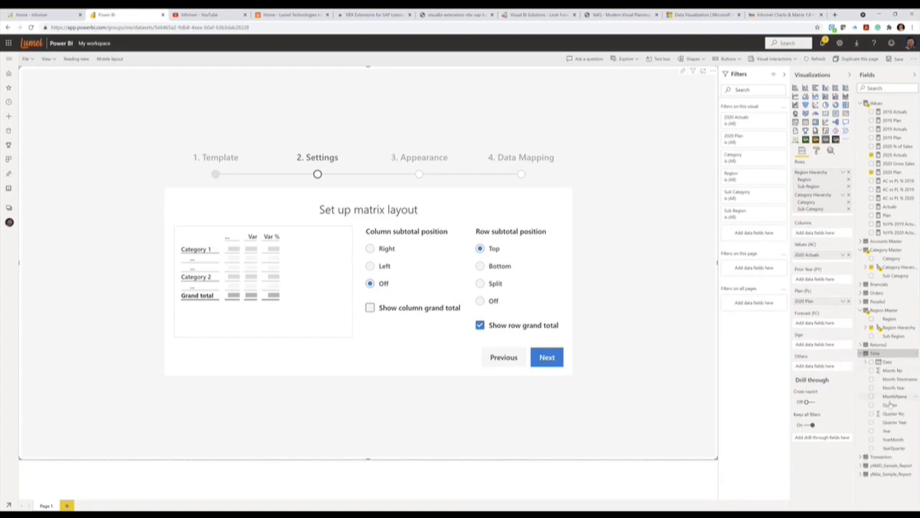
left_click_drag(890, 405, 823, 234)
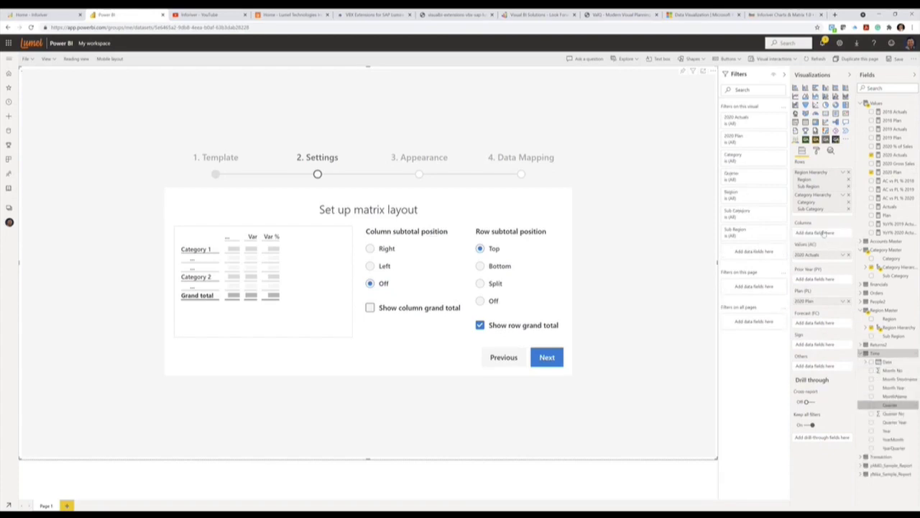
left_click(557, 360)
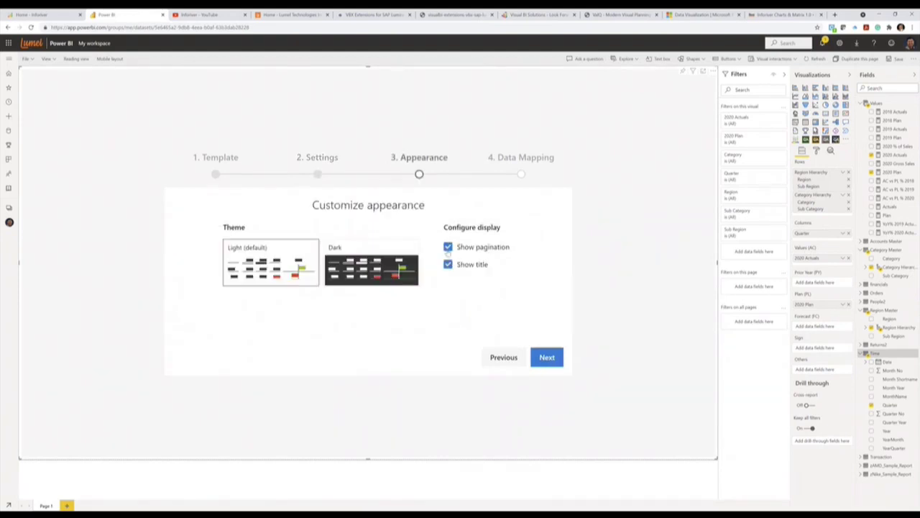
left_click(546, 357)
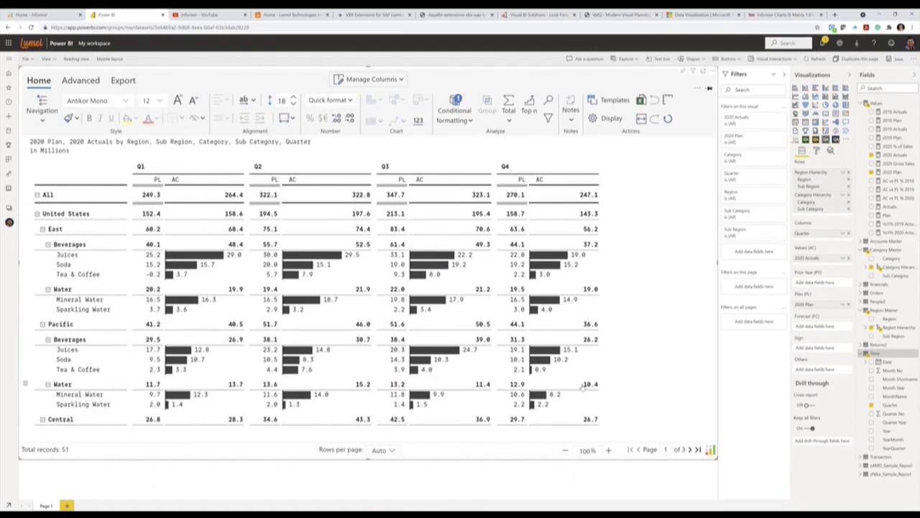
Step: Apply the T03 Performance template to the matrix and close the template choices
left_click(597, 105)
left_click(634, 367)
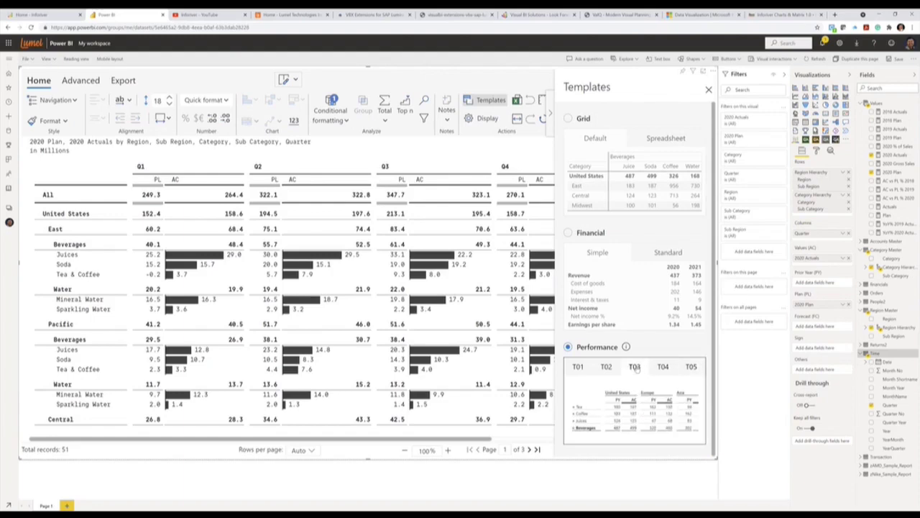
left_click(709, 91)
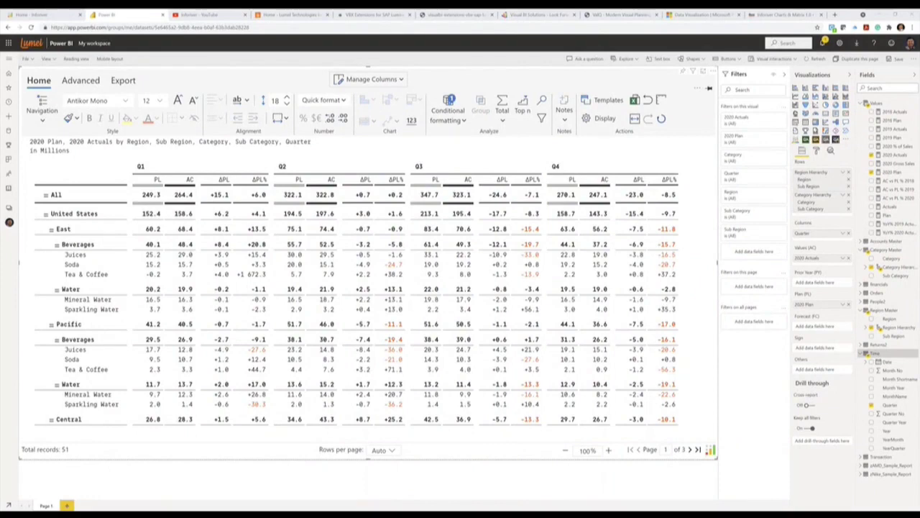
Step: Switch to the IBCS website and browse its list of chart and table templates
left_click(794, 18)
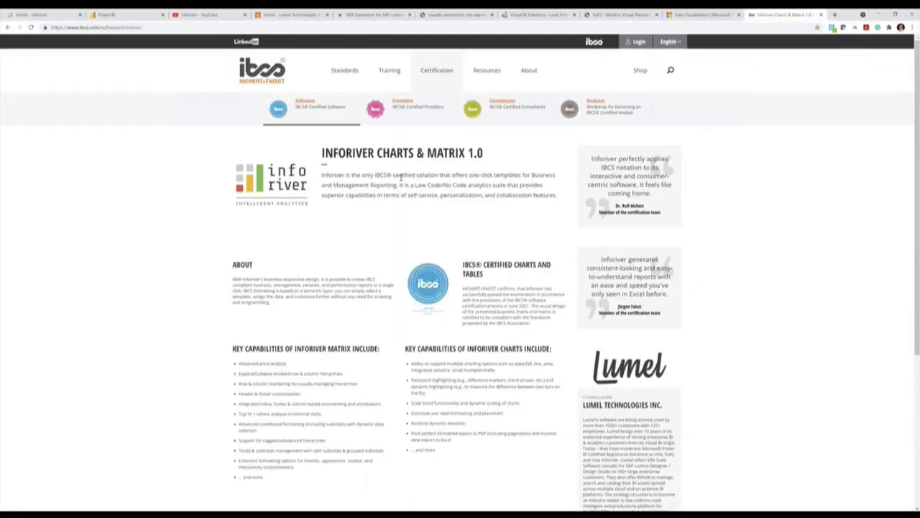
left_click(433, 72)
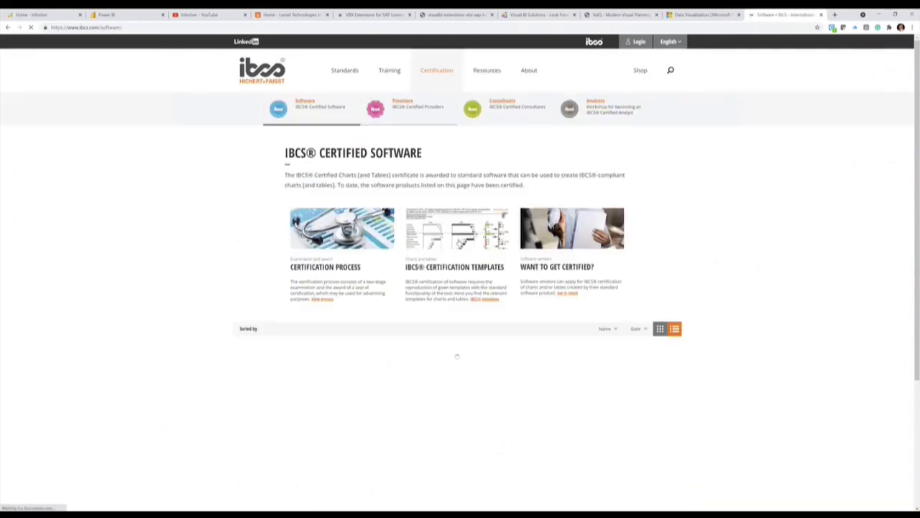
left_click(483, 302)
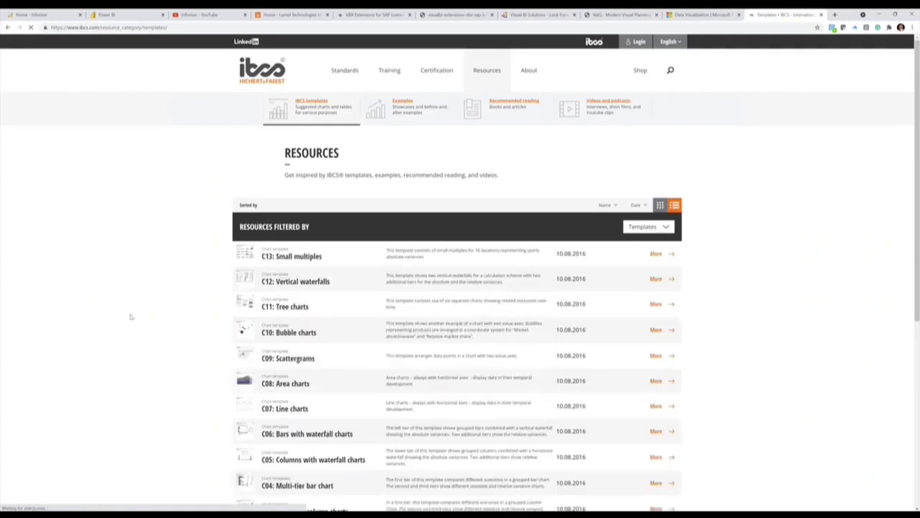
scroll(131, 316, "down", 5)
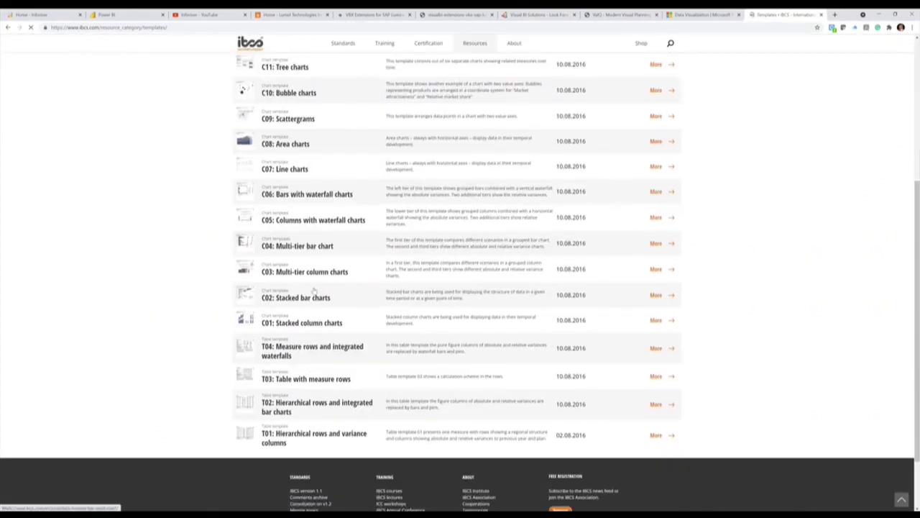
scroll(313, 290, "up", 2)
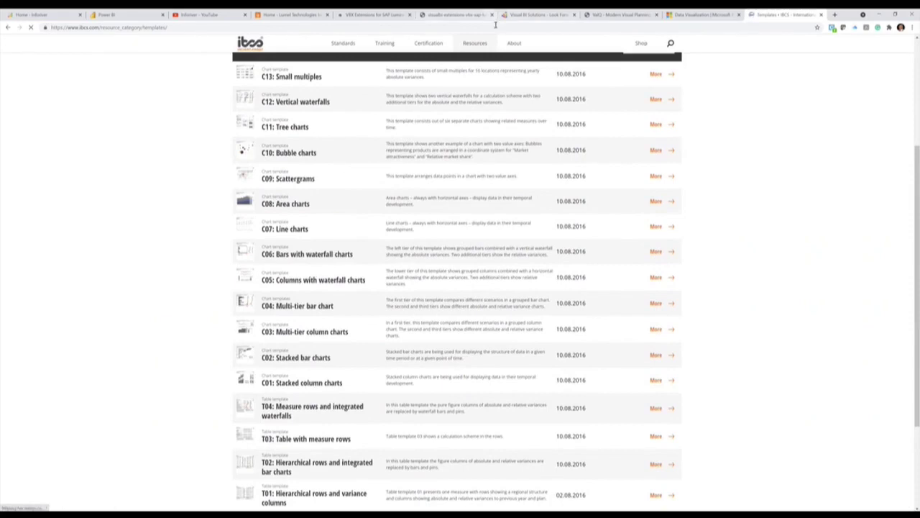
Step: Return to the Power BI report and apply the T04 Performance template to the matrix
left_click(115, 14)
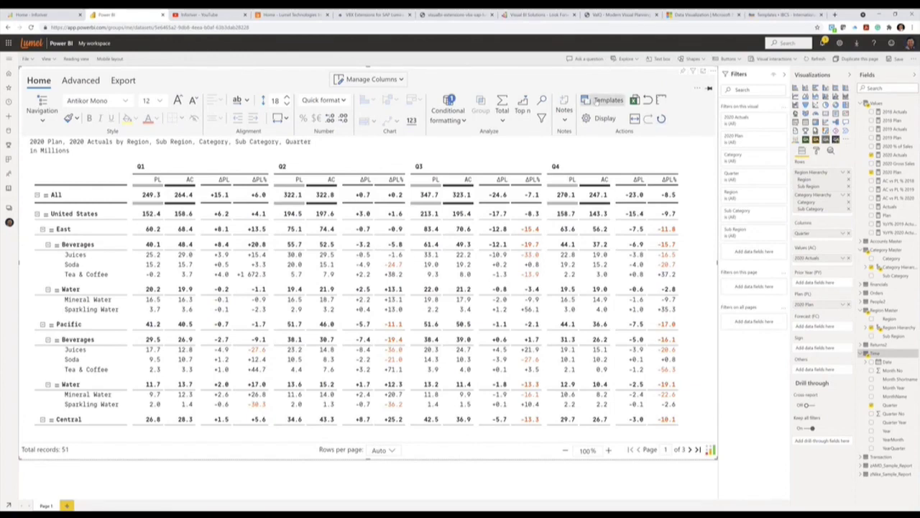
left_click(598, 100)
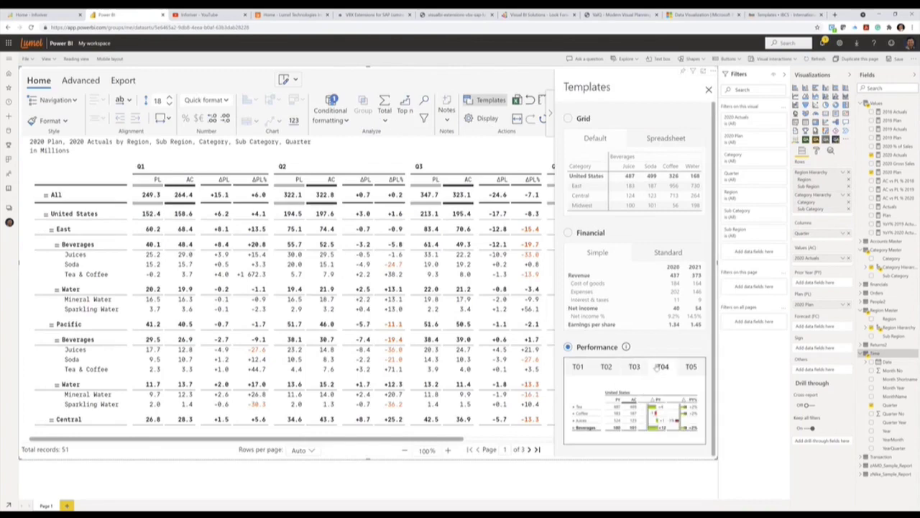
left_click(660, 367)
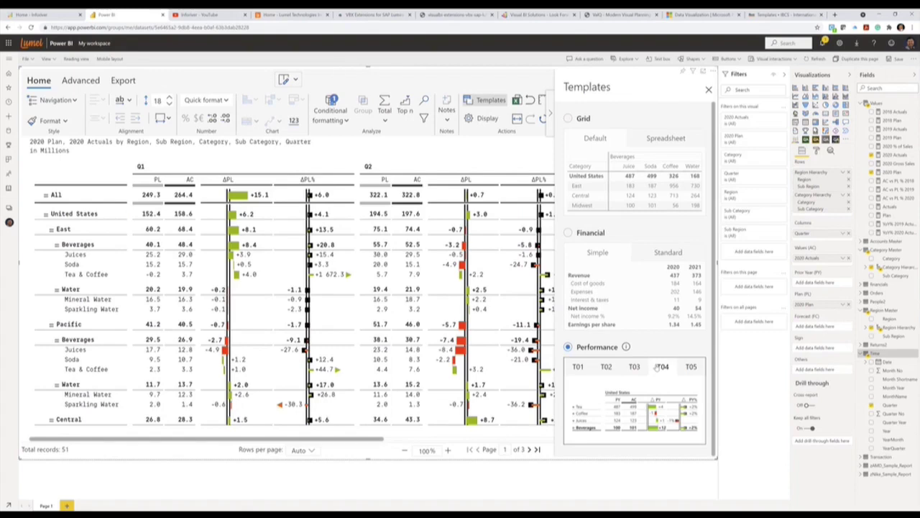
Step: Close the template choices and examine the lollipop chart customization options for the Q1 ΔPL% column
left_click(708, 91)
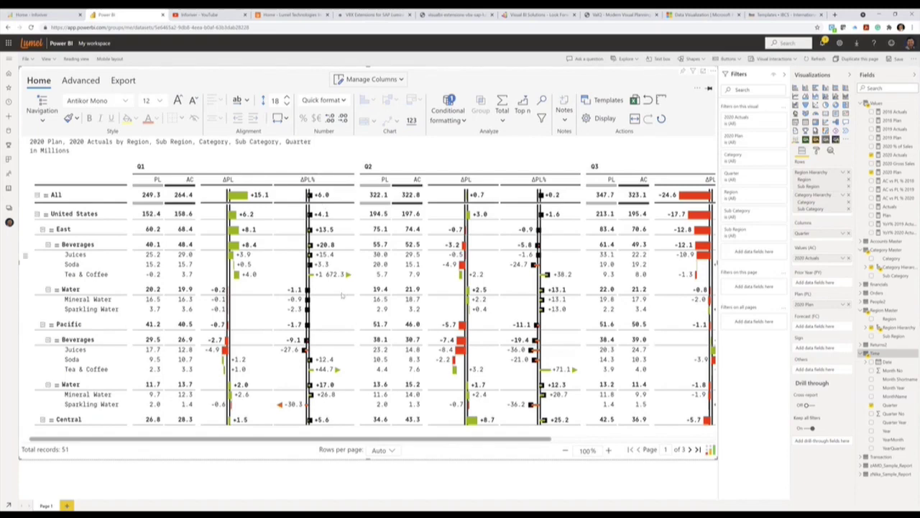
left_click(318, 180)
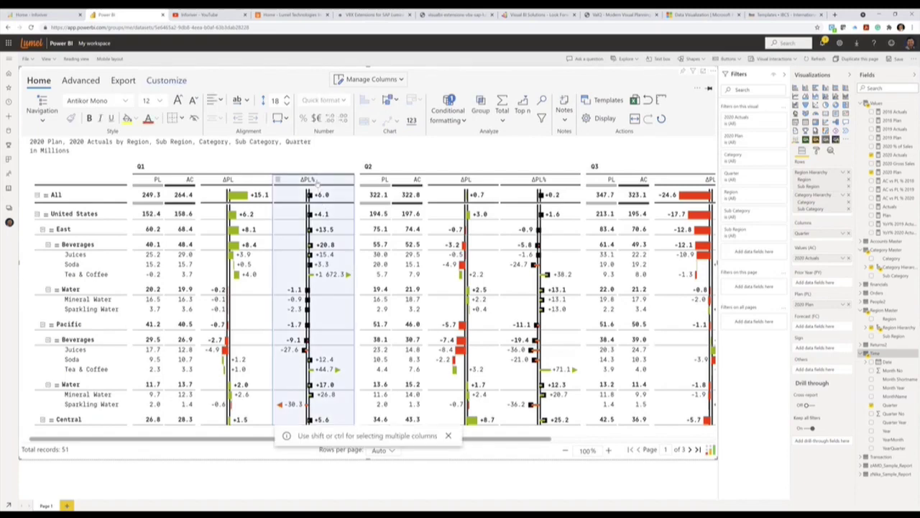
left_click(151, 83)
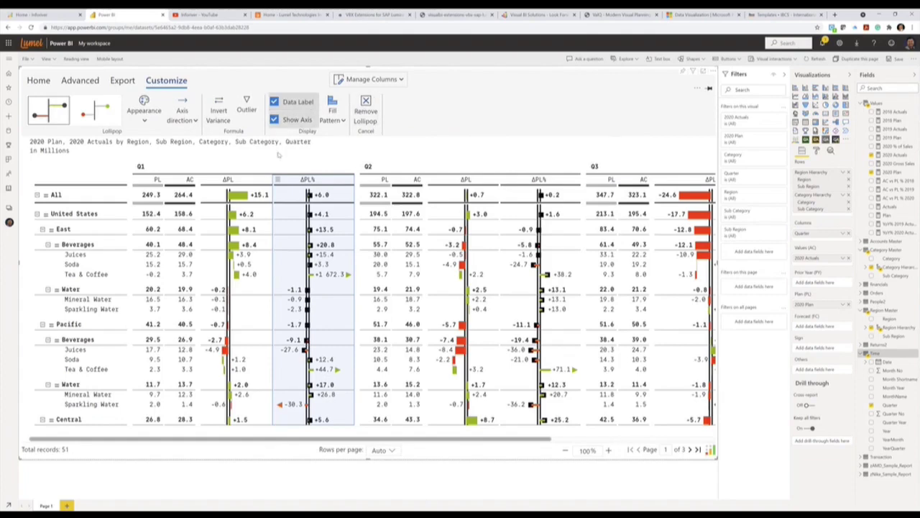
left_click(30, 83)
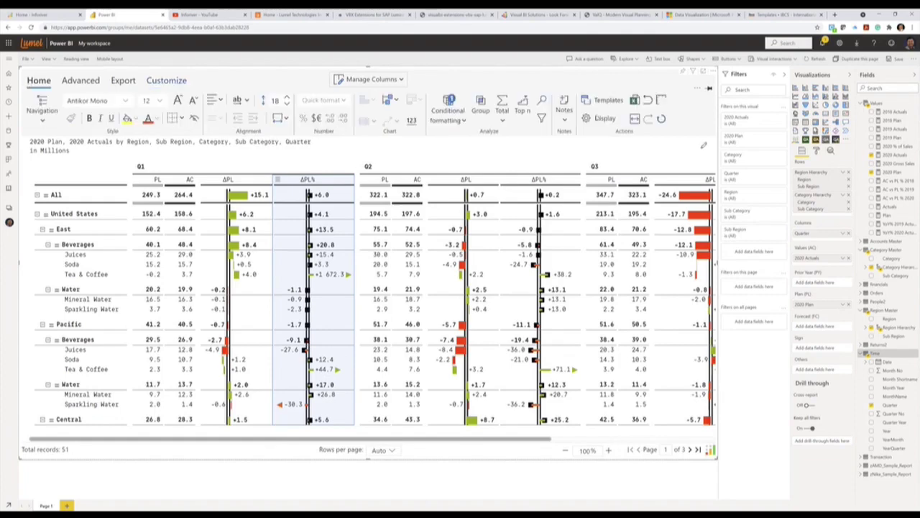
Step: Apply the T05 Performance template to the matrix and close the template choices
left_click(608, 100)
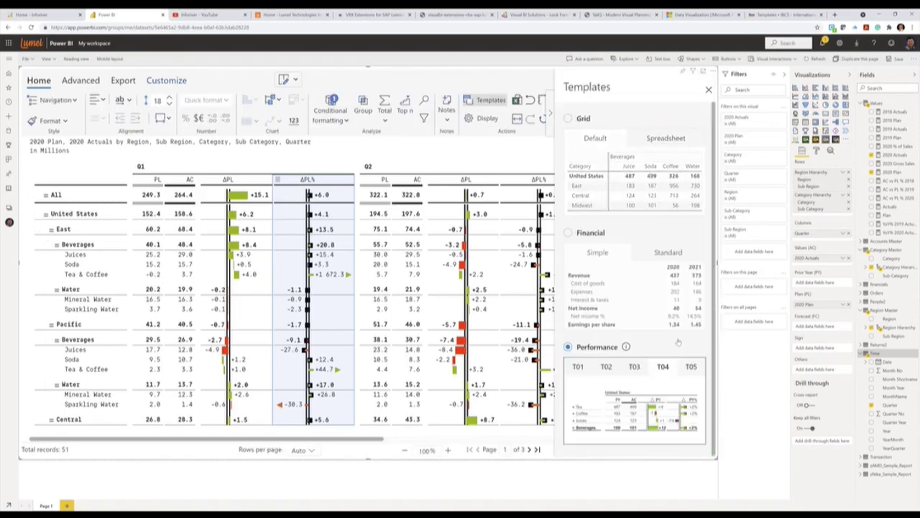
left_click(691, 367)
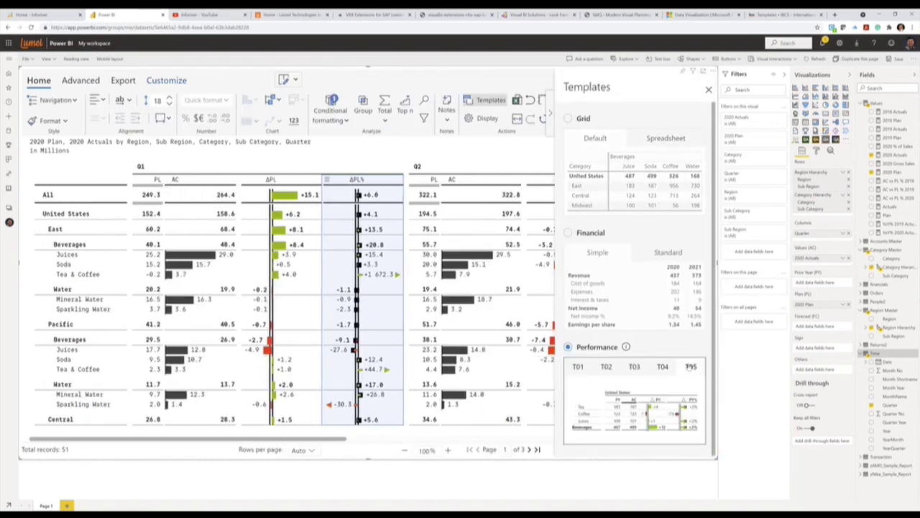
left_click(708, 91)
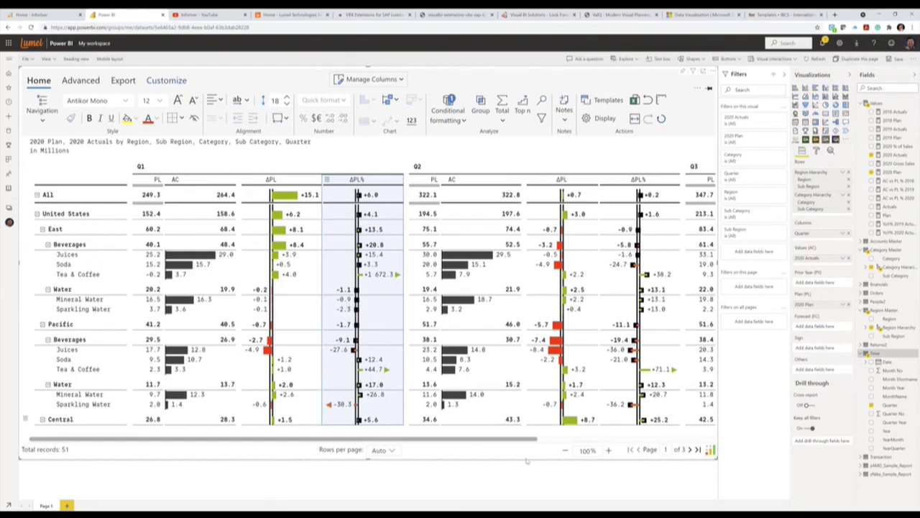
Step: Check the matrix's last page, return to the first, and insert row page breaks by Sub Region
left_click(689, 450)
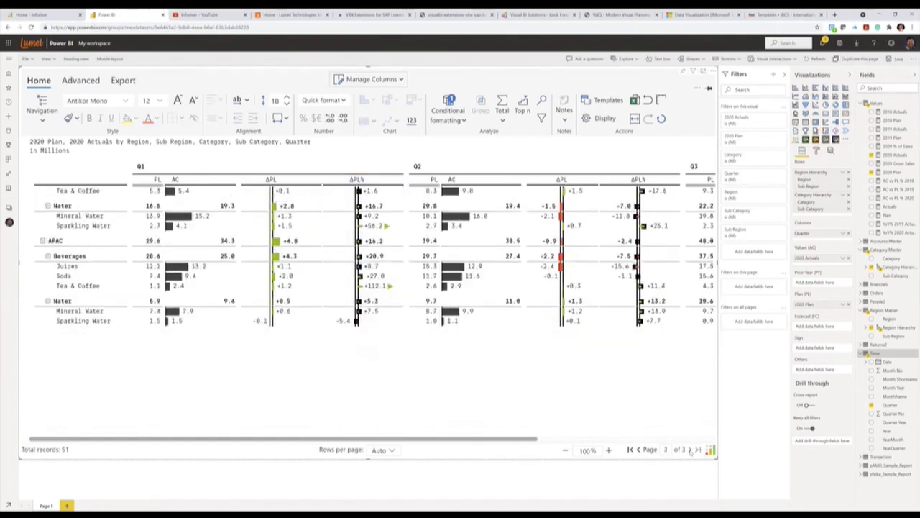
left_click(630, 450)
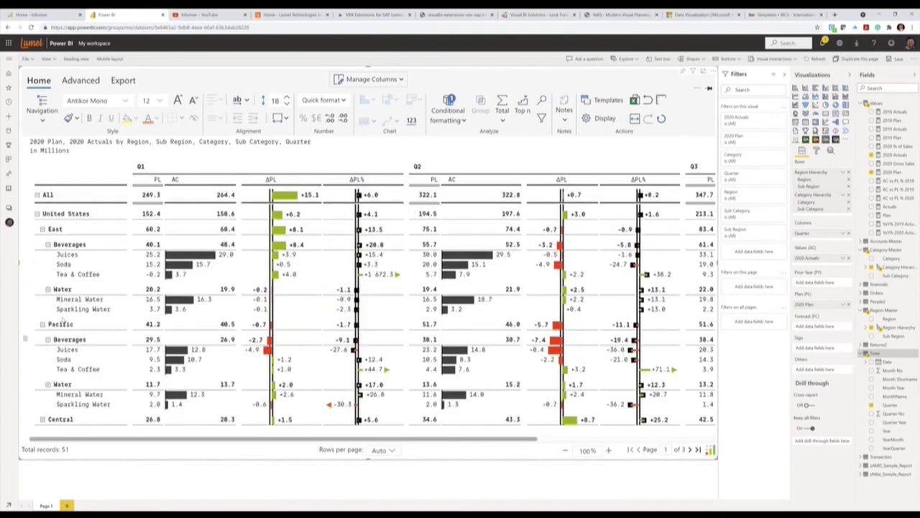
left_click(80, 80)
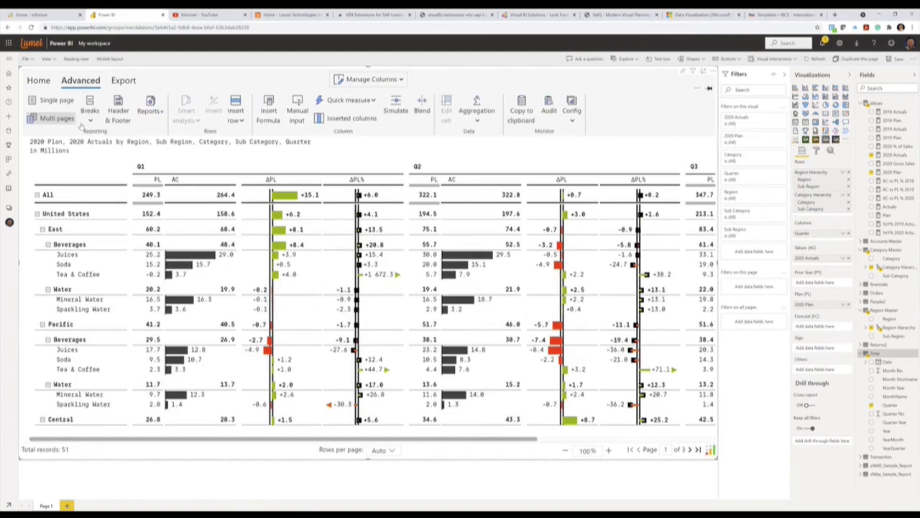
left_click(89, 113)
mouse_move(105, 138)
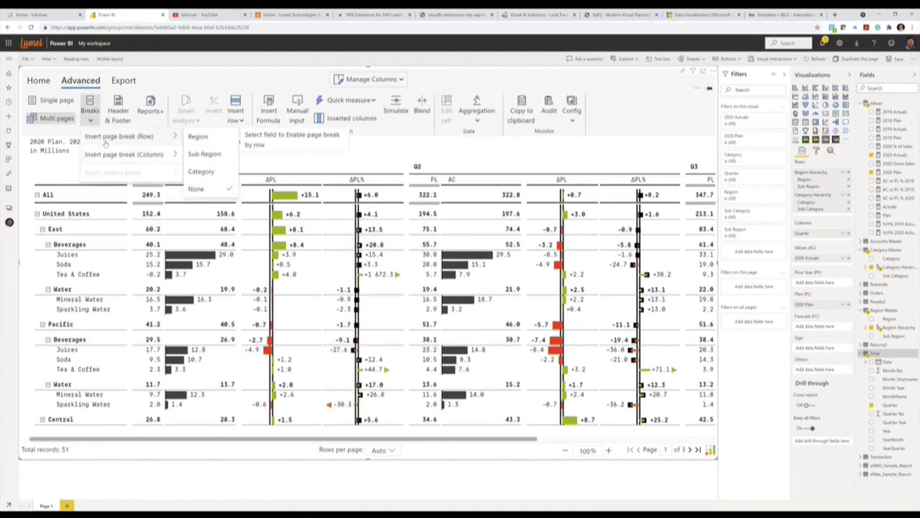
left_click(202, 157)
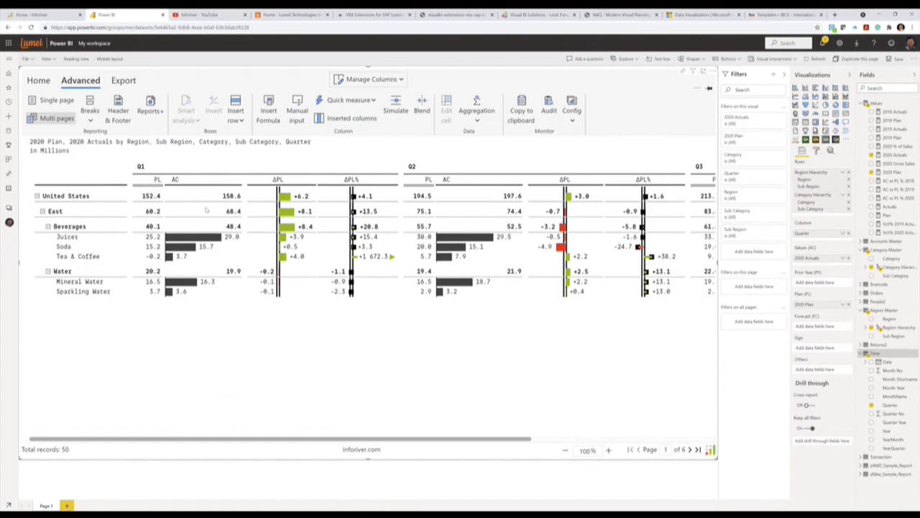
Step: Limit the export content to selected columns and select every Q1 and Q2 column from Q1 PL through Q2 ΔPL%
left_click(123, 80)
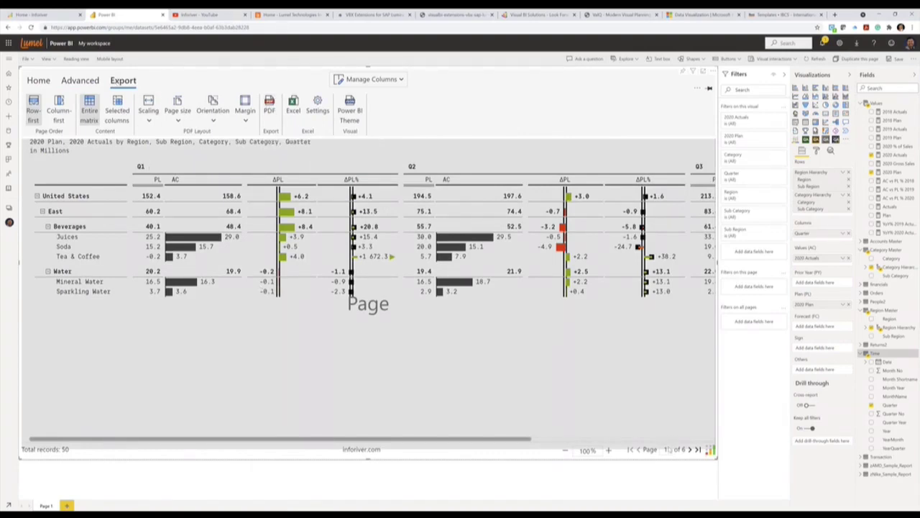
left_click(115, 112)
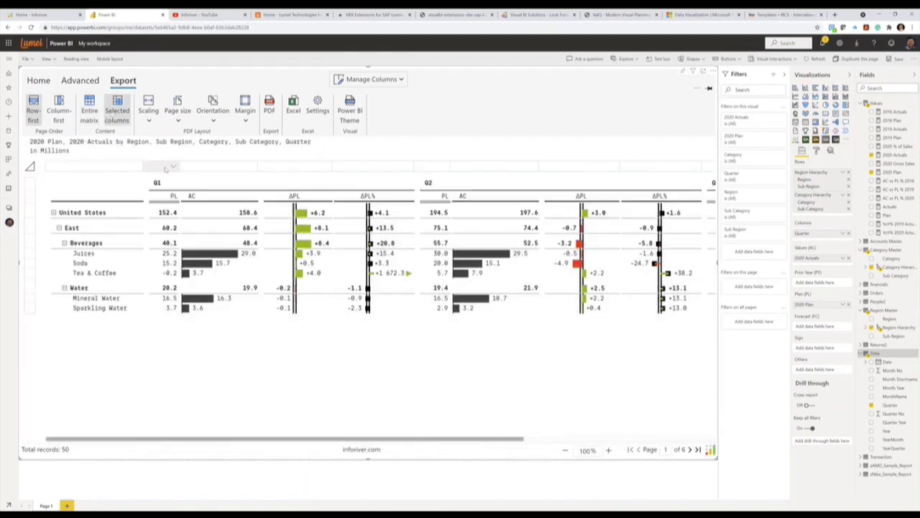
left_click(166, 168)
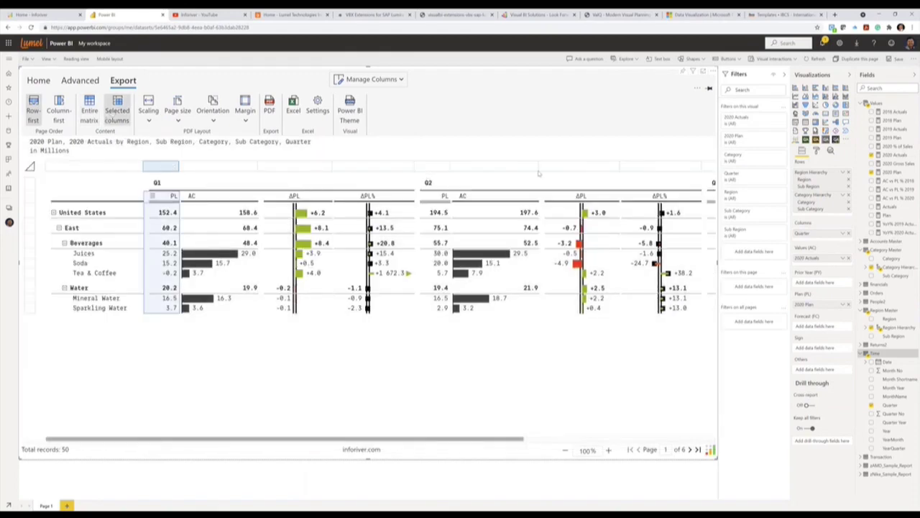
left_click(637, 167)
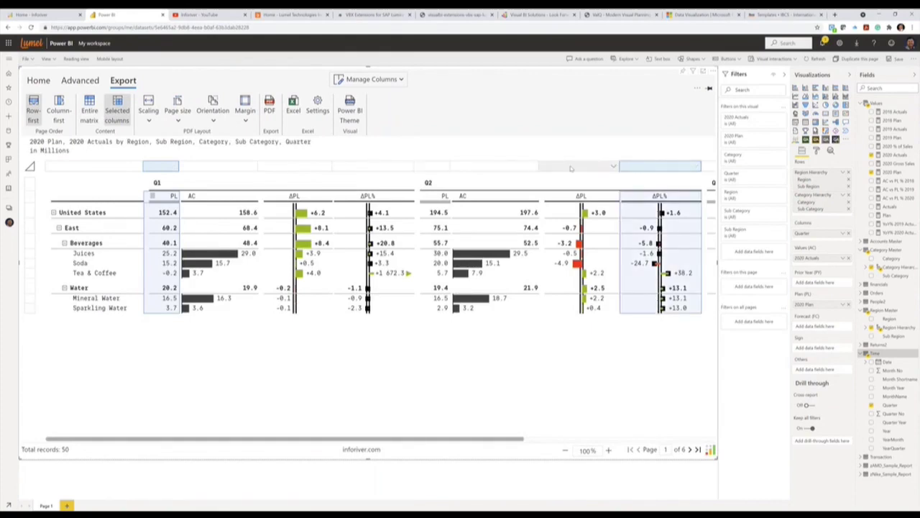
left_click(217, 167, "shift")
left_click(167, 167, "shift")
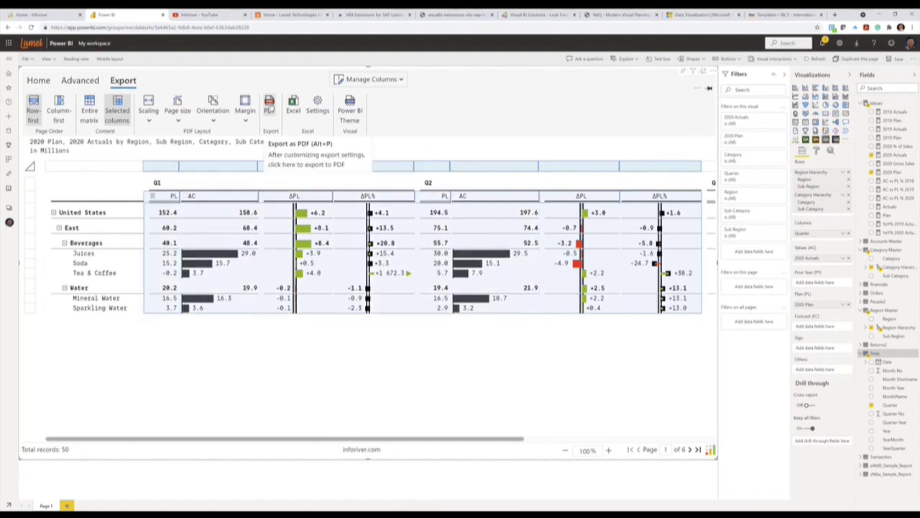
Step: Export the selected columns as a PDF and save the linked file in the Downloads folder under its suggested name
left_click(269, 108)
right_click(366, 279)
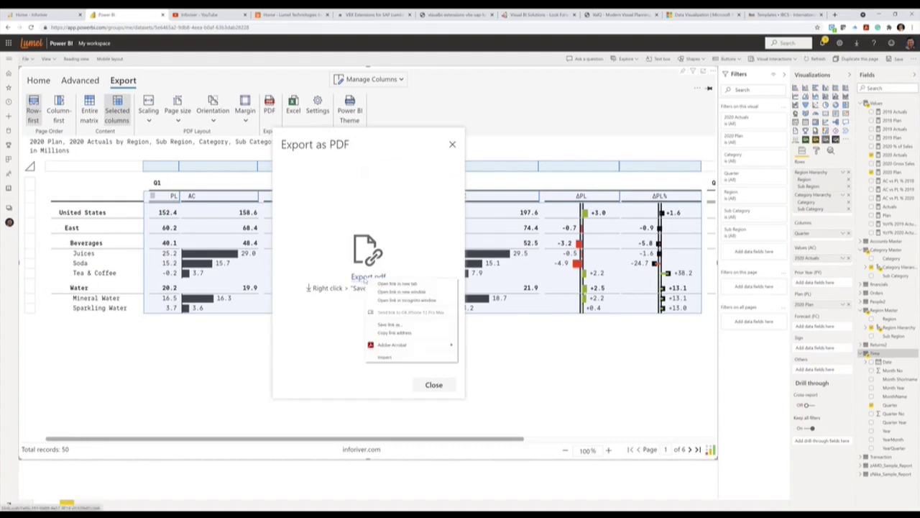
left_click(390, 325)
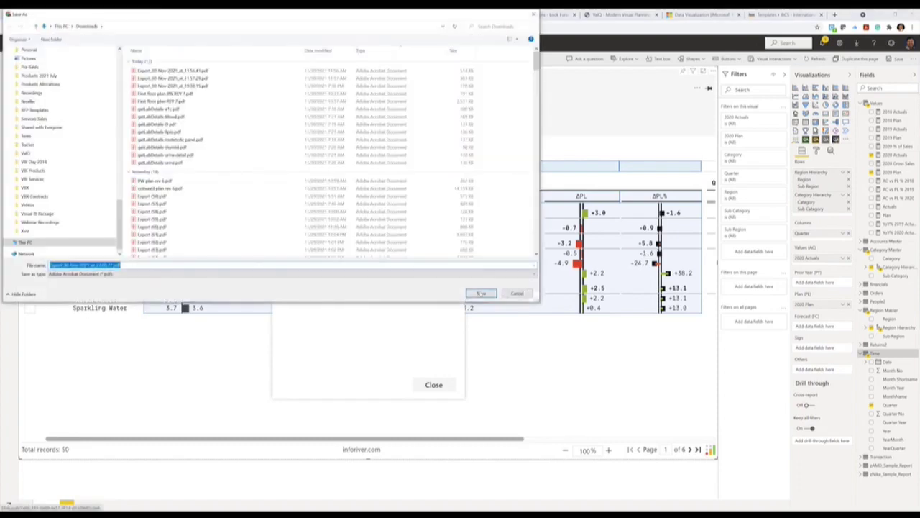
left_click(488, 291)
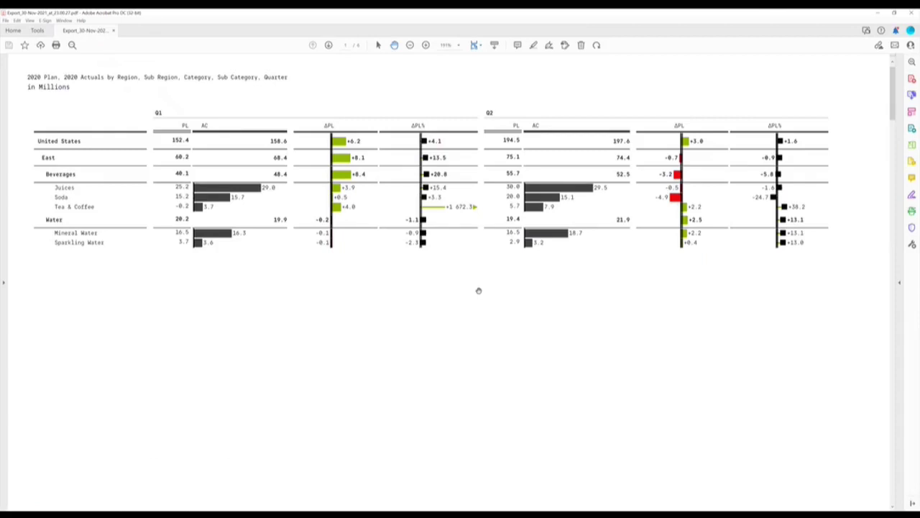
Step: Page through the exported PDF in Adobe Acrobat to its last page, close it, and dismiss the export dialog in Power BI
left_click(329, 45)
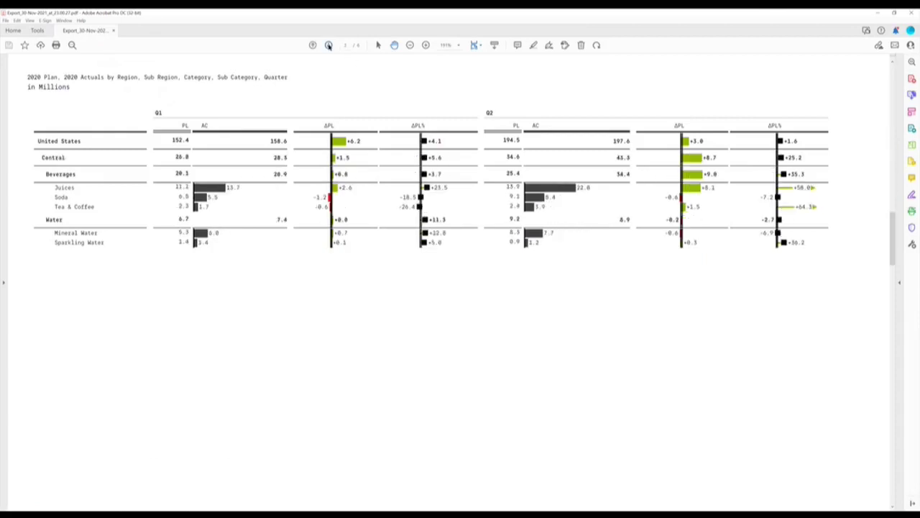
left_click(328, 45)
left_click(328, 44)
left_click(328, 45)
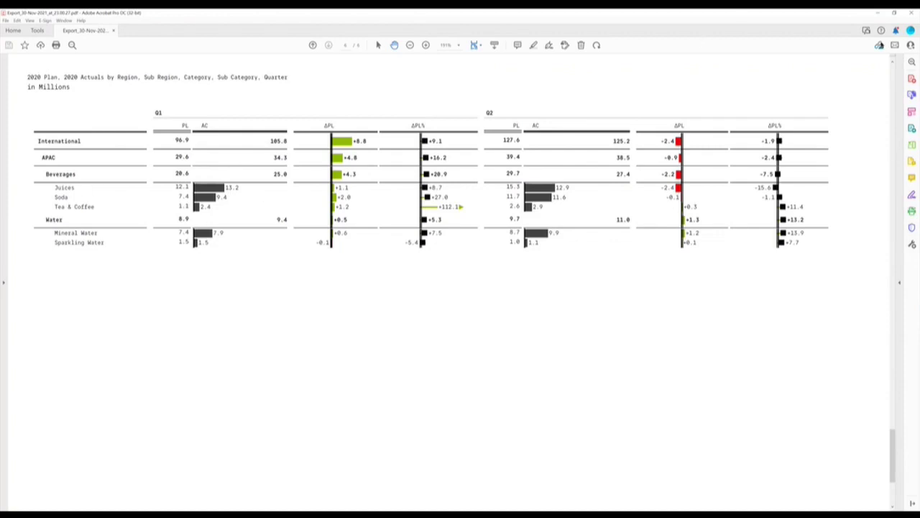
left_click(912, 13)
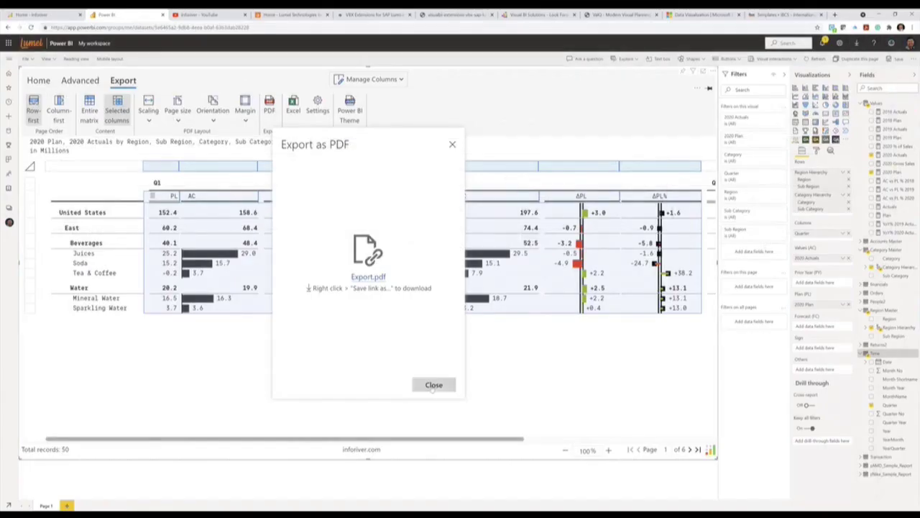
left_click(434, 385)
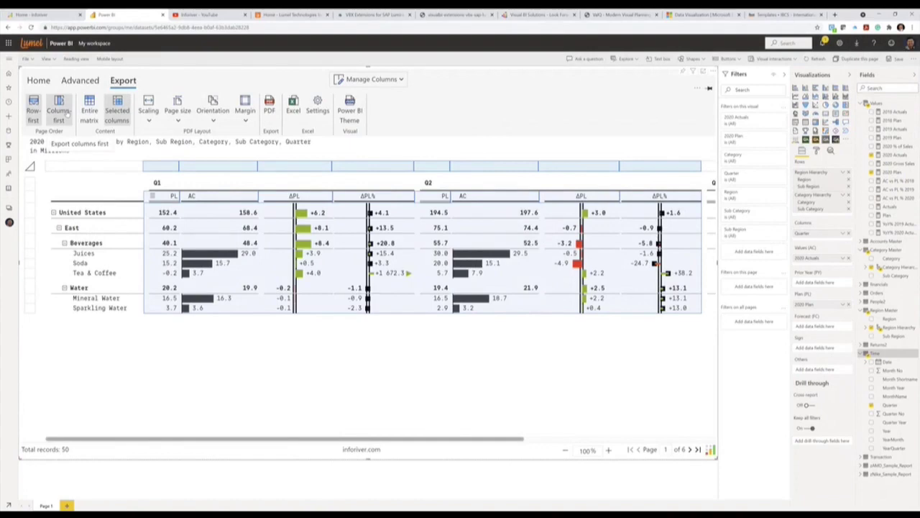
Step: Remove the matrix's row page breaks by setting the page break field to None
left_click(36, 84)
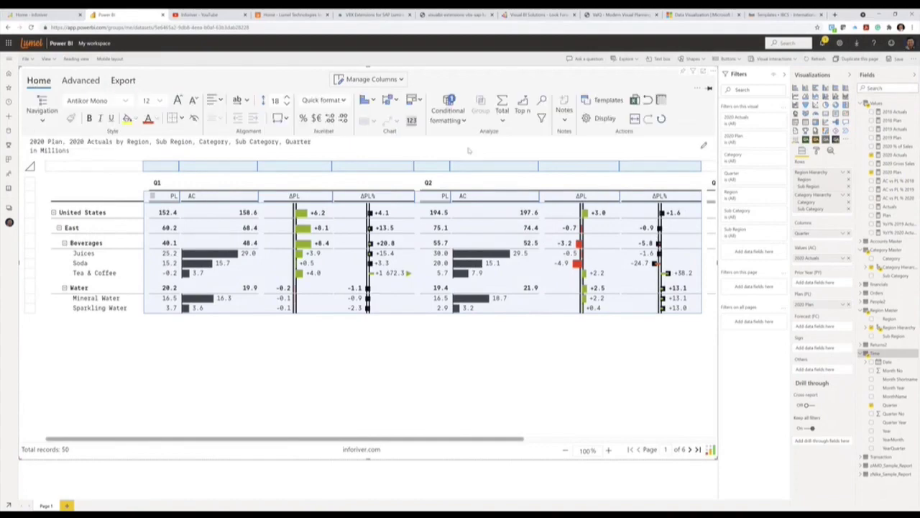
left_click(75, 81)
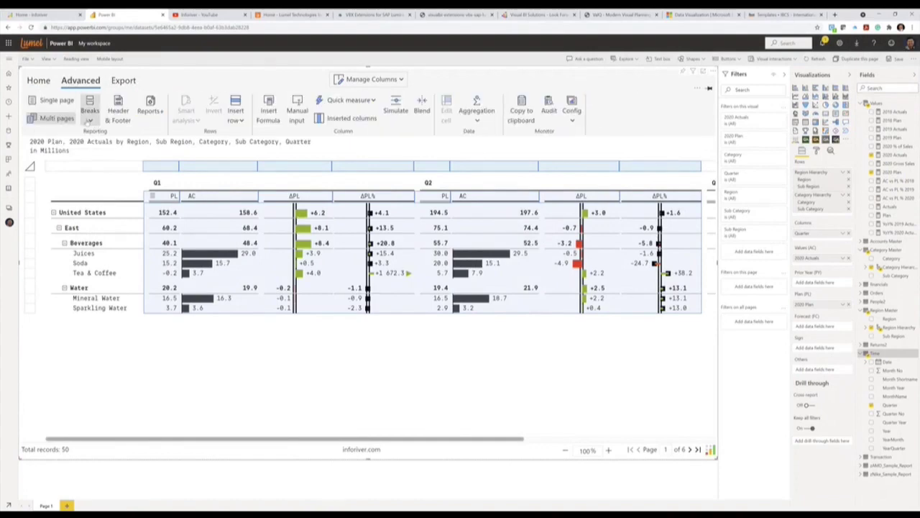
left_click(89, 121)
mouse_move(173, 136)
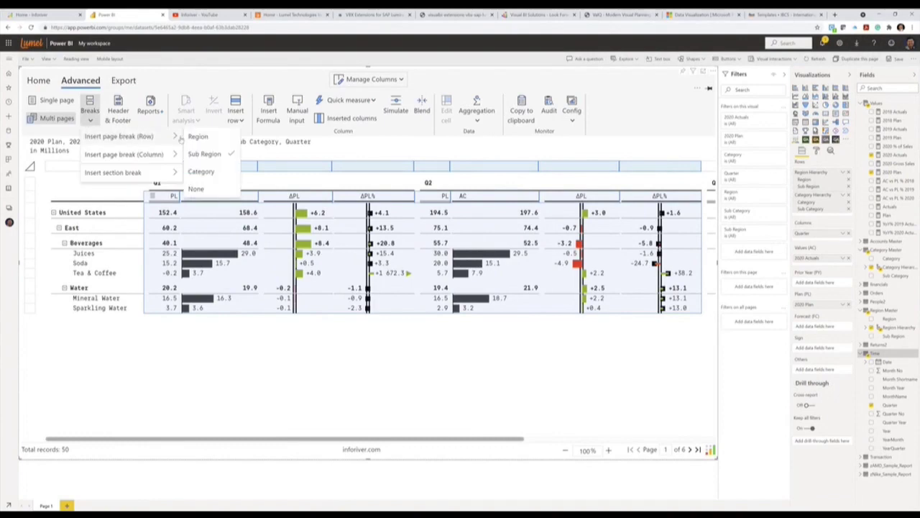
left_click(200, 189)
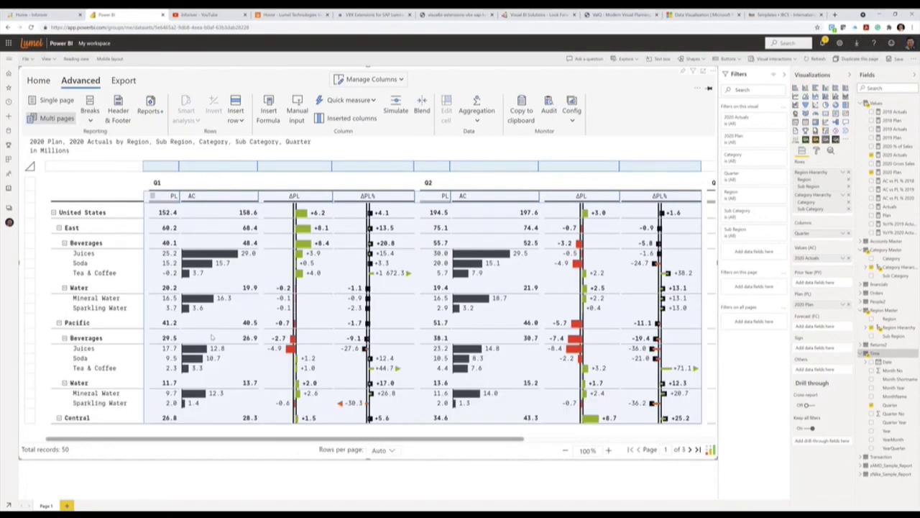
Step: Apply the T03 Performance template to the matrix again and close the template choices
left_click(38, 81)
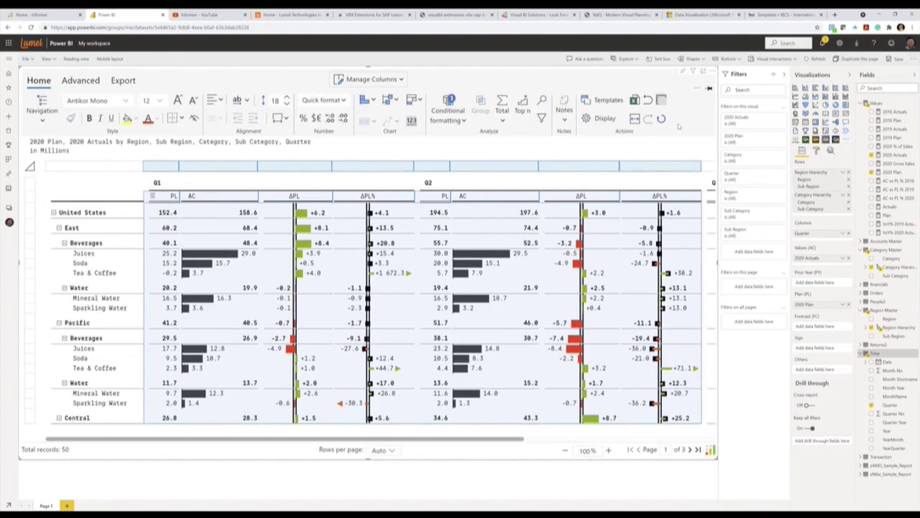
left_click(609, 101)
left_click(635, 366)
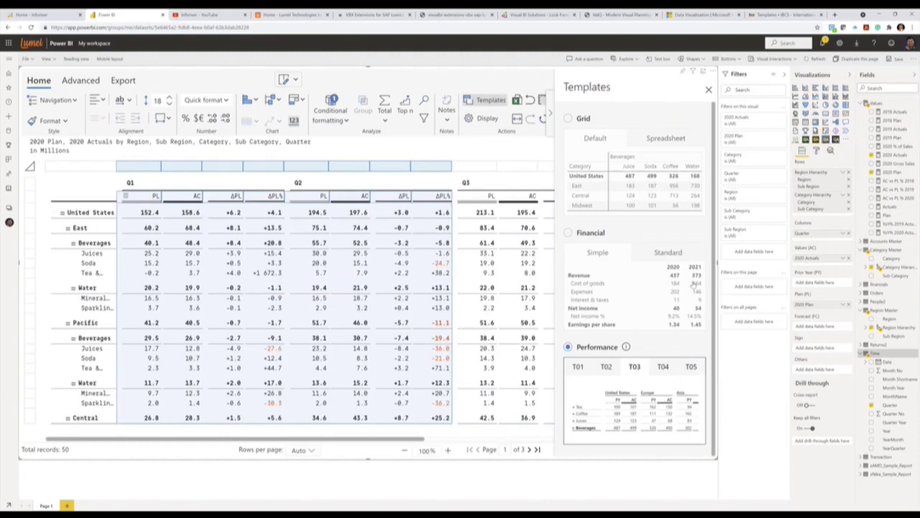
left_click(708, 90)
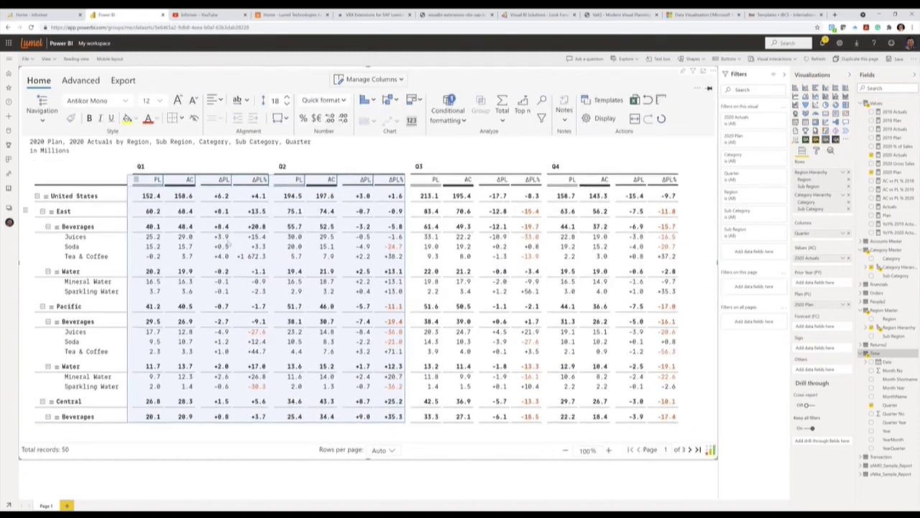
Step: Add the note "Cell Level Commenting on why variance is high" to the Q1 ΔPL% cell of Juices under Pacific Beverages
left_click(253, 333)
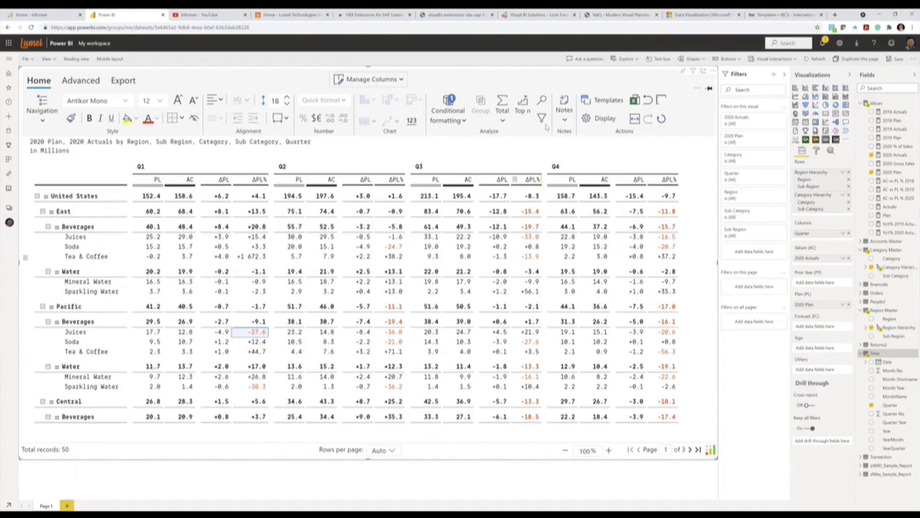
left_click(564, 104)
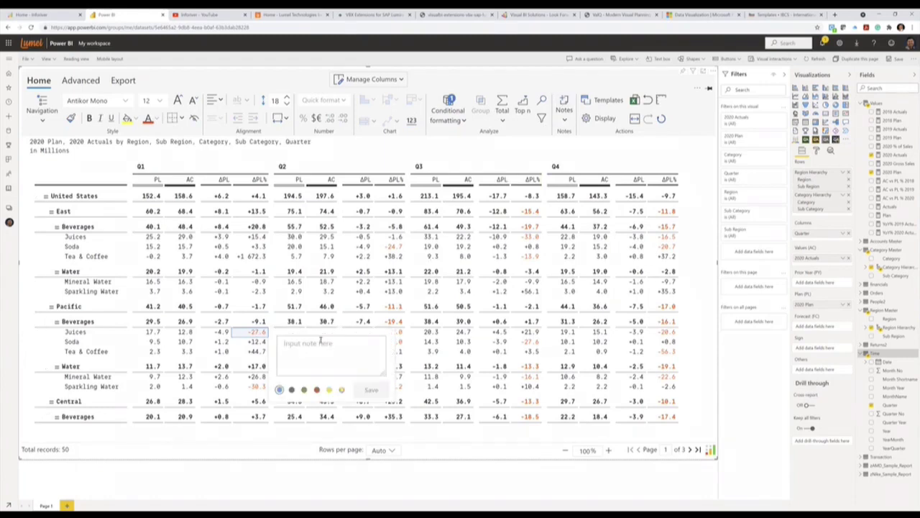
type("Cell")
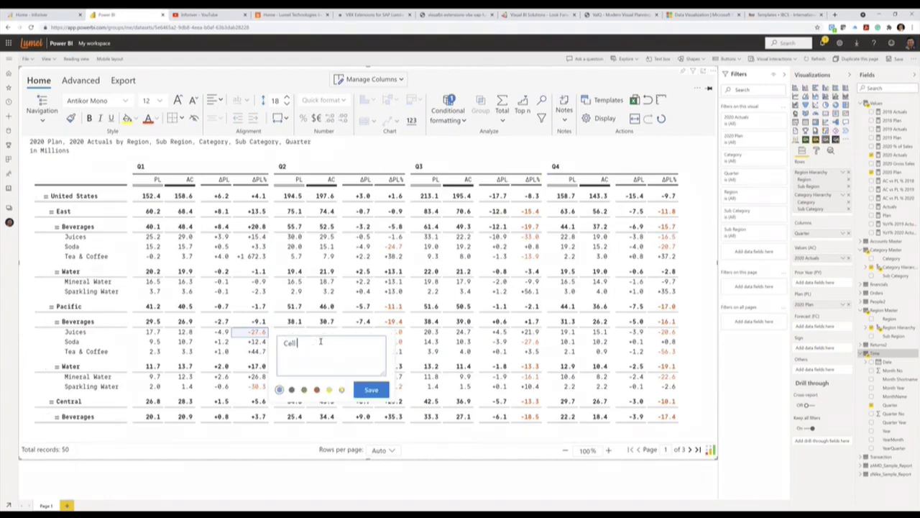
type(" Level Commenting on wh")
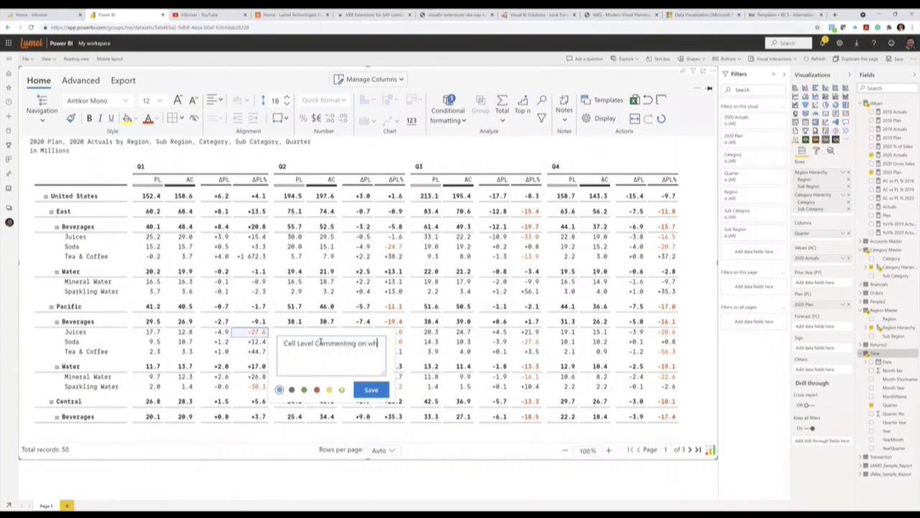
type("y variance is high")
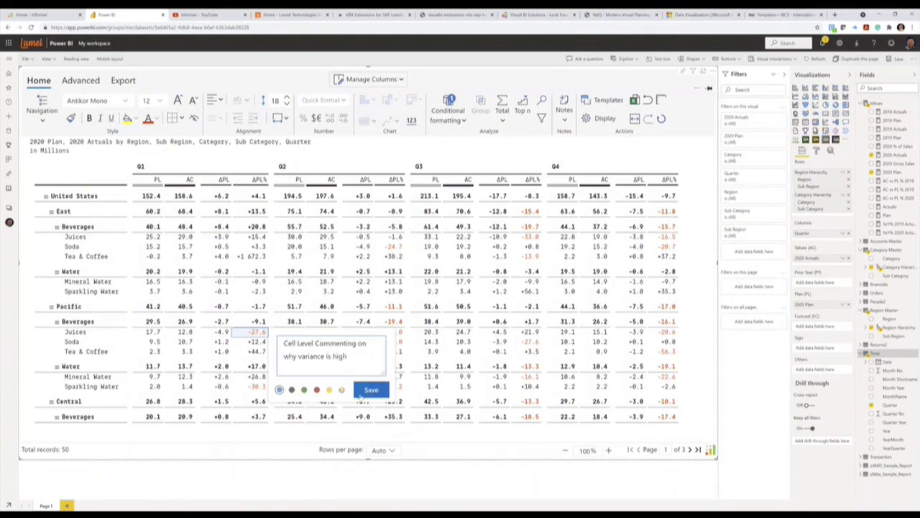
left_click(371, 391)
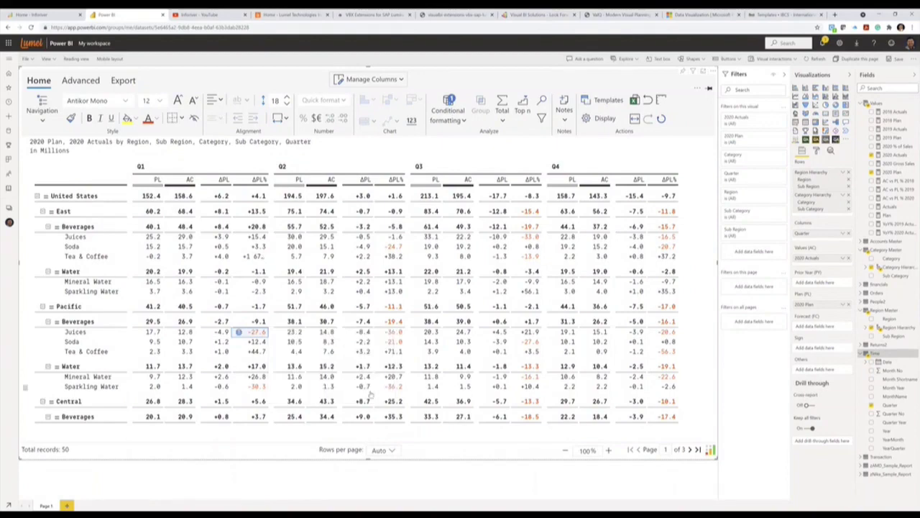
Step: Fill the East row with blue and apply that format to all rows of the same level
left_click(36, 213)
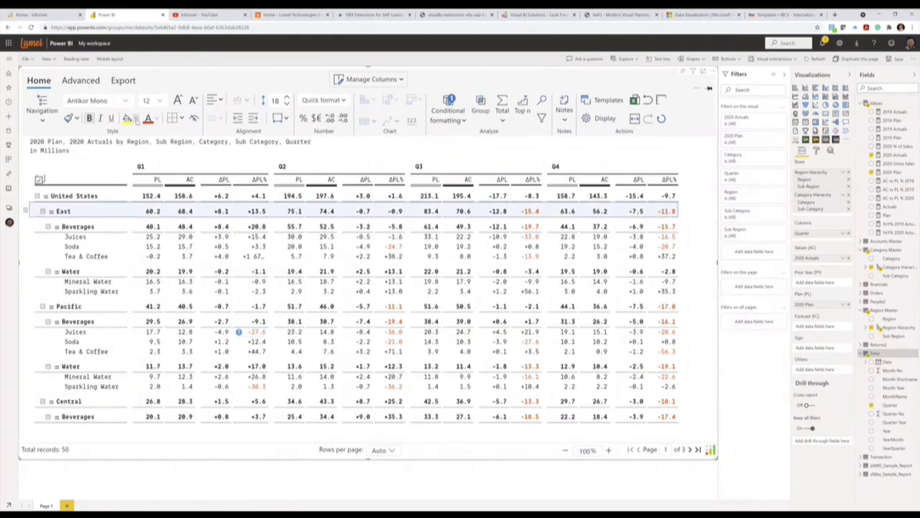
left_click(130, 120)
left_click(325, 212)
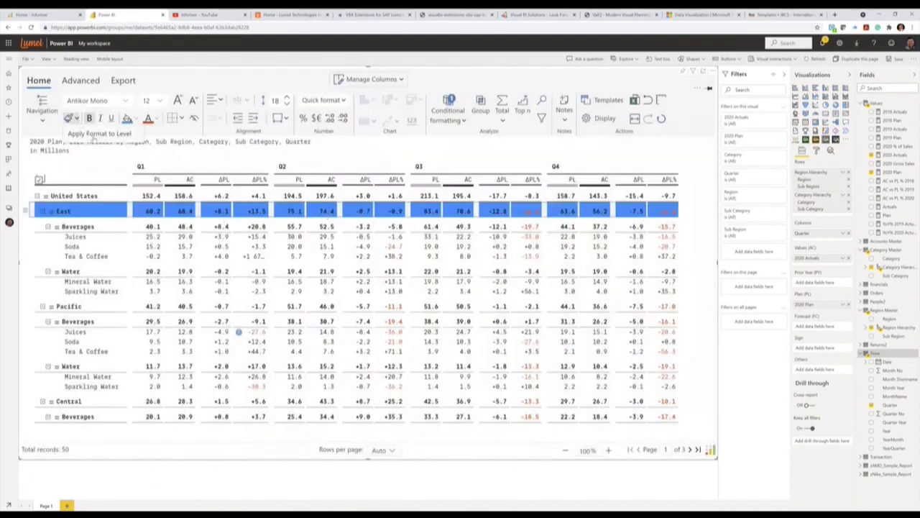
left_click(93, 137)
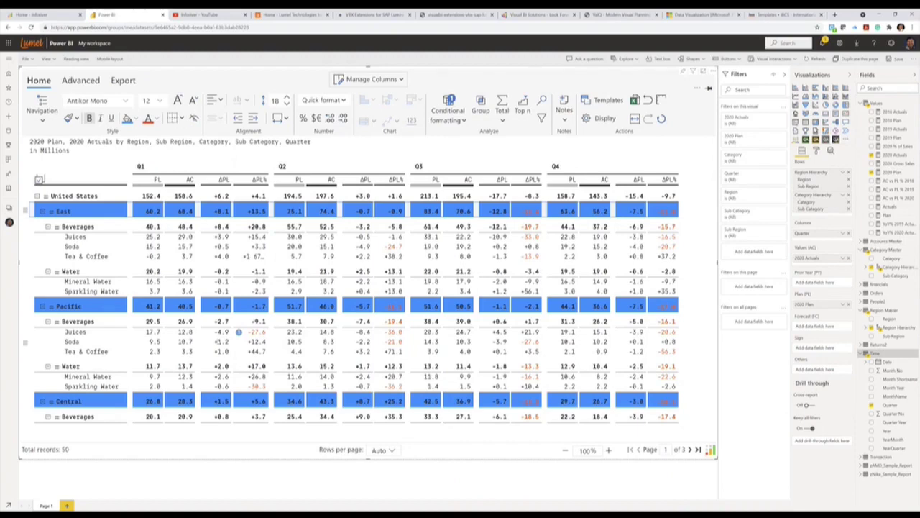
Step: Enable the notes column and enter "Row Level comment" for the Tea & Coffee row under East Beverages
left_click(240, 333)
left_click(566, 120)
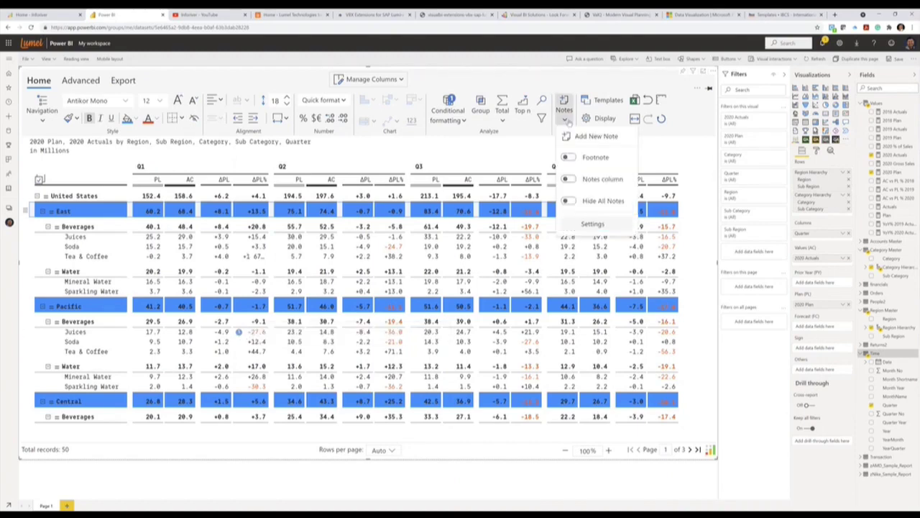
left_click(568, 179)
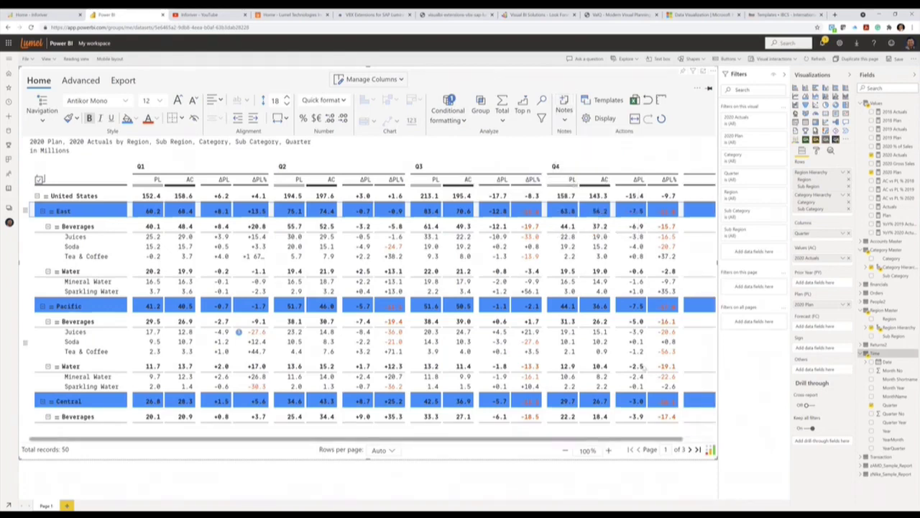
left_click_drag(626, 440, 660, 440)
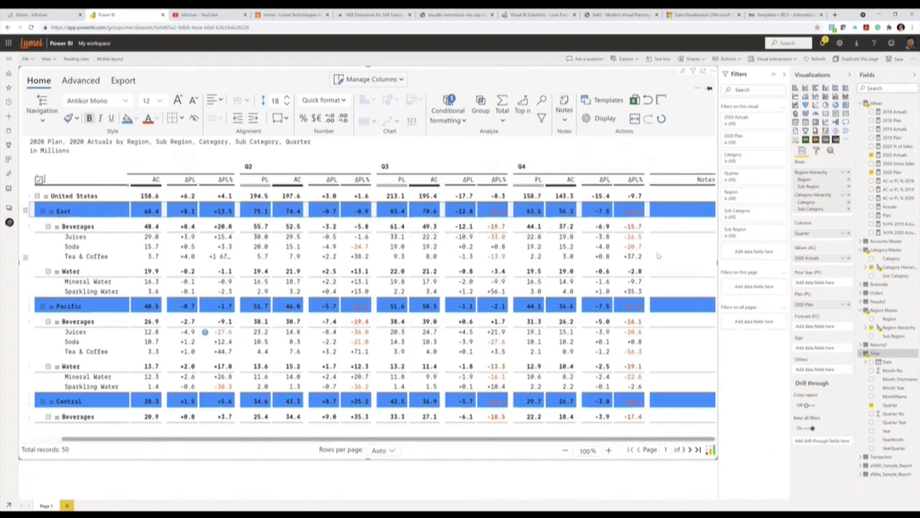
type("Ro")
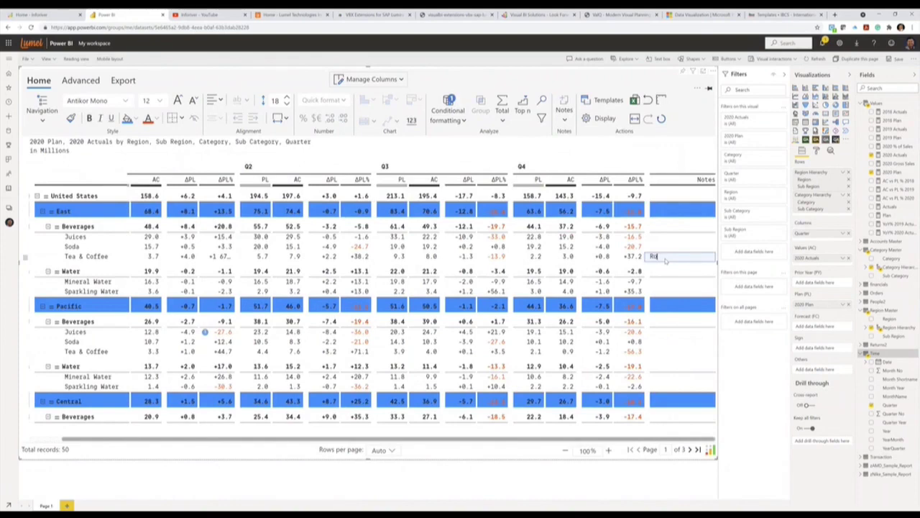
type("w Level comment")
key("Return")
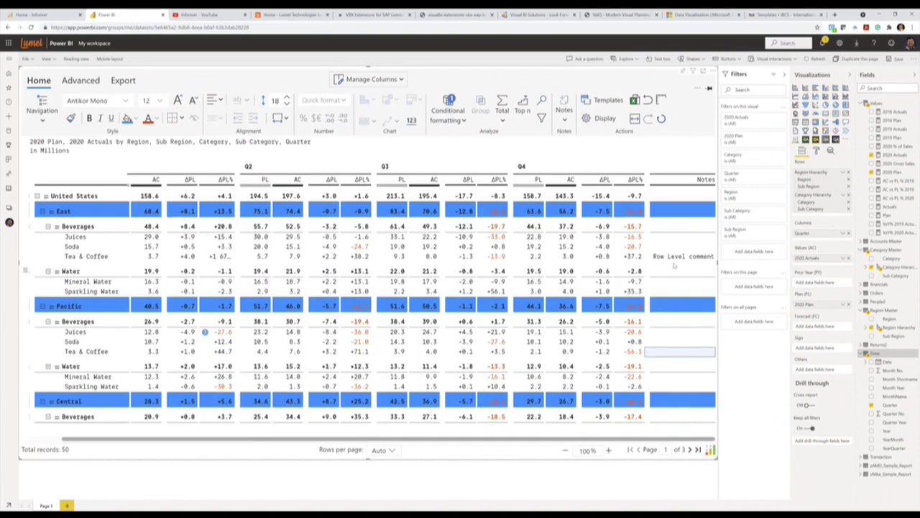
Step: Export the matrix to Excel and save the linked workbook in the Downloads folder under its suggested name
left_click(42, 439)
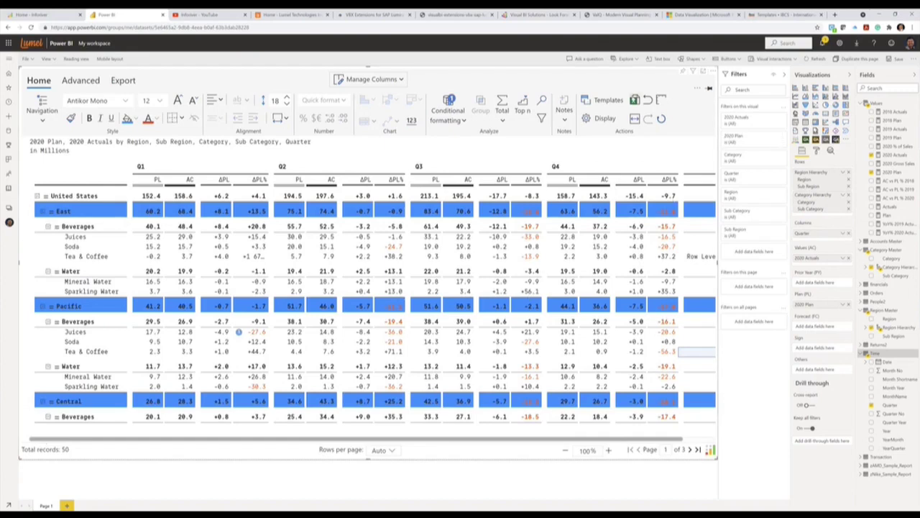
left_click(634, 100)
left_click(657, 155)
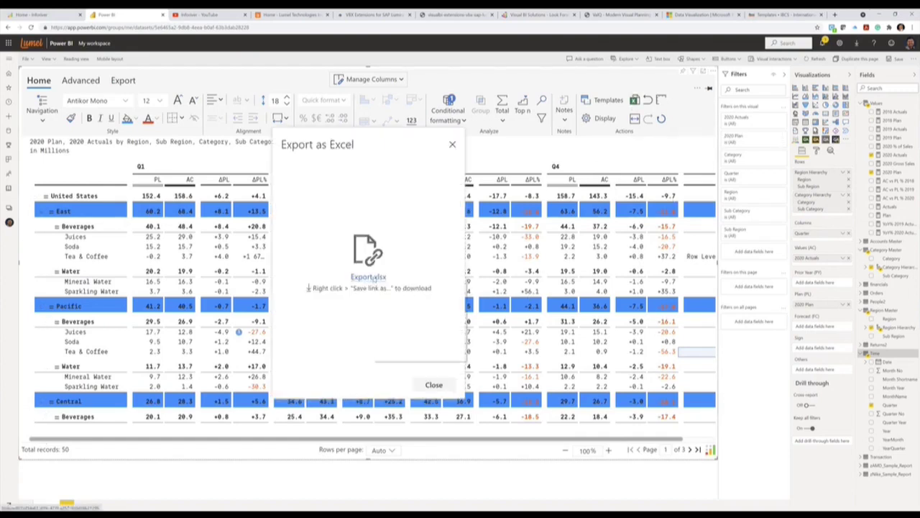
right_click(373, 279)
left_click(393, 324)
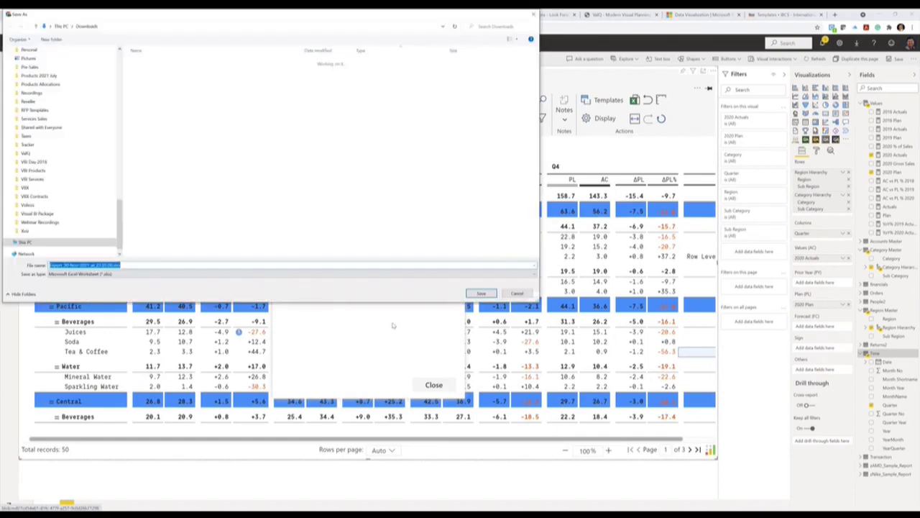
left_click(481, 293)
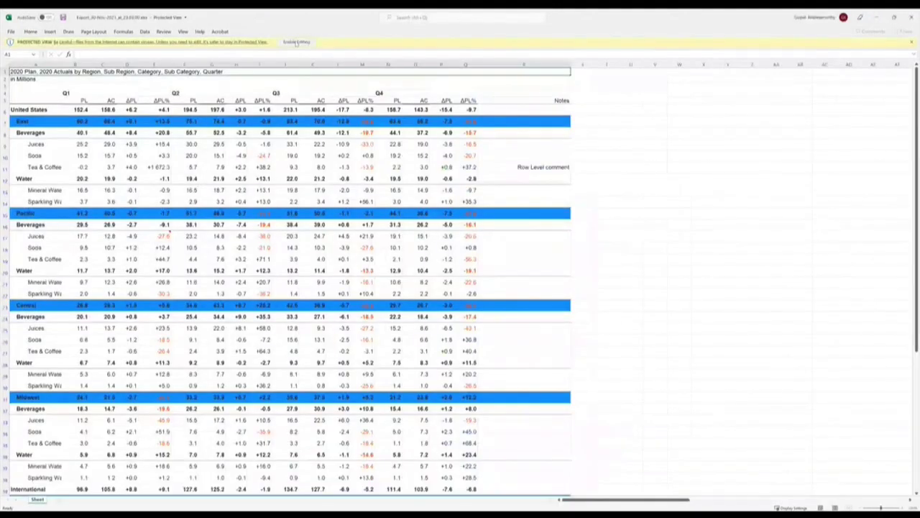
Step: Enable editing of the exported workbook in Excel, autofit column A, and return to Power BI, dismissing the export dialog
left_click(295, 42)
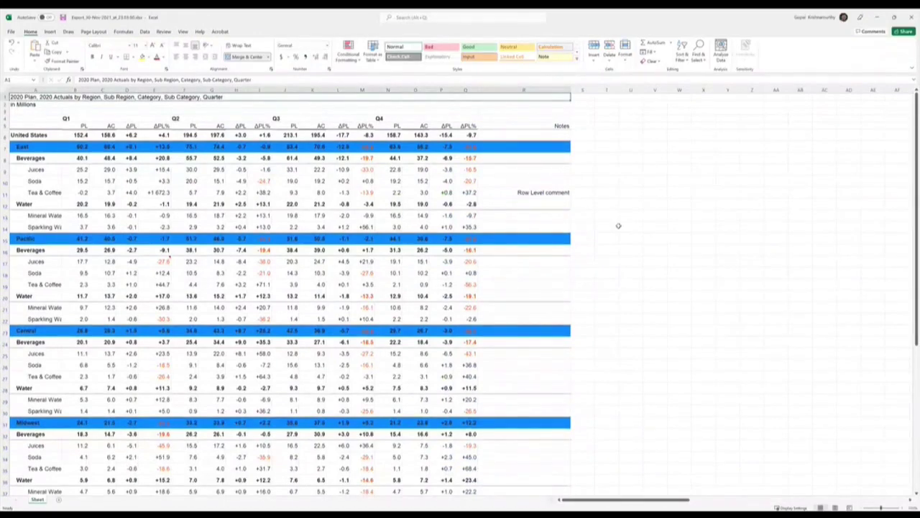
double_click(62, 90)
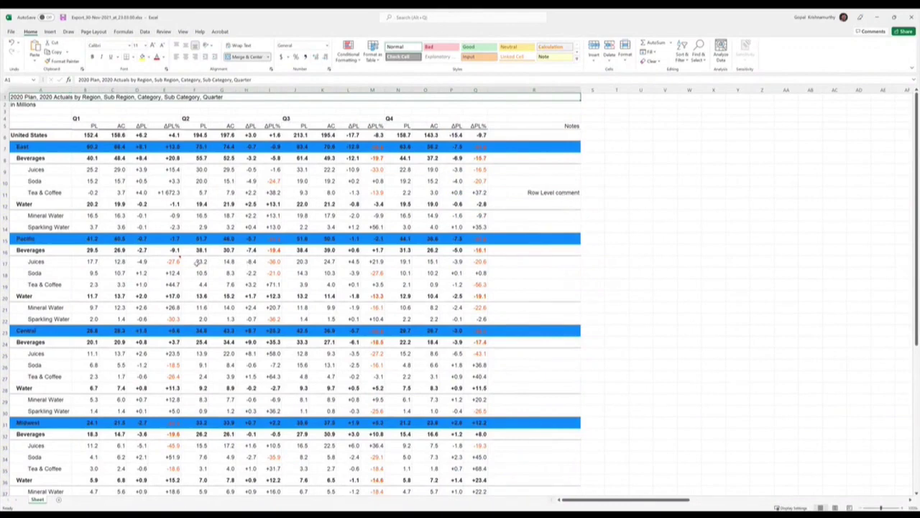
mouse_move(178, 258)
mouse_move(96, 512)
left_click(57, 485)
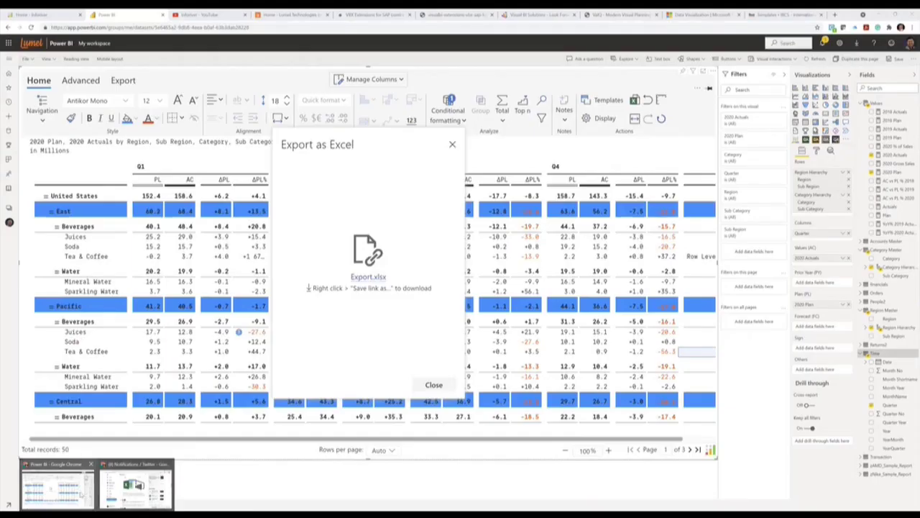
left_click(433, 385)
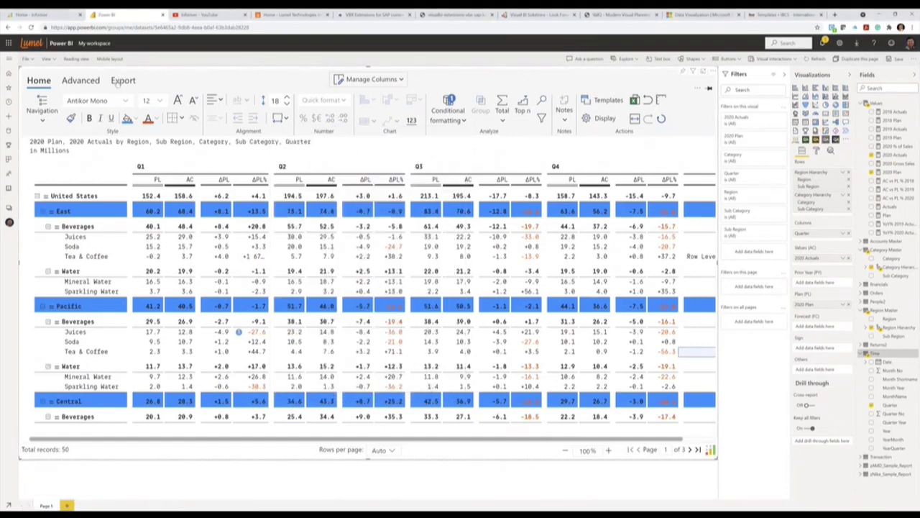
Step: Switch the report to reading view, saving its changes under the name Inforiver_test
left_click(74, 59)
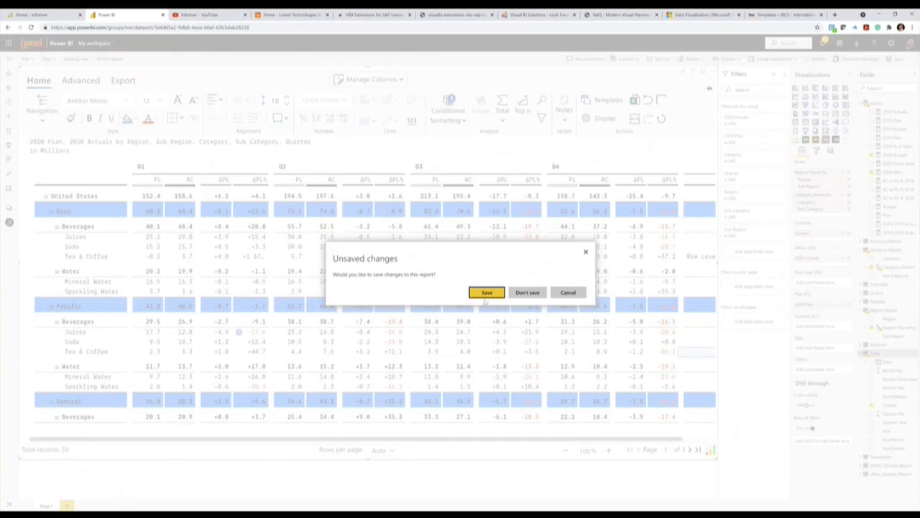
left_click(486, 291)
left_click(452, 264)
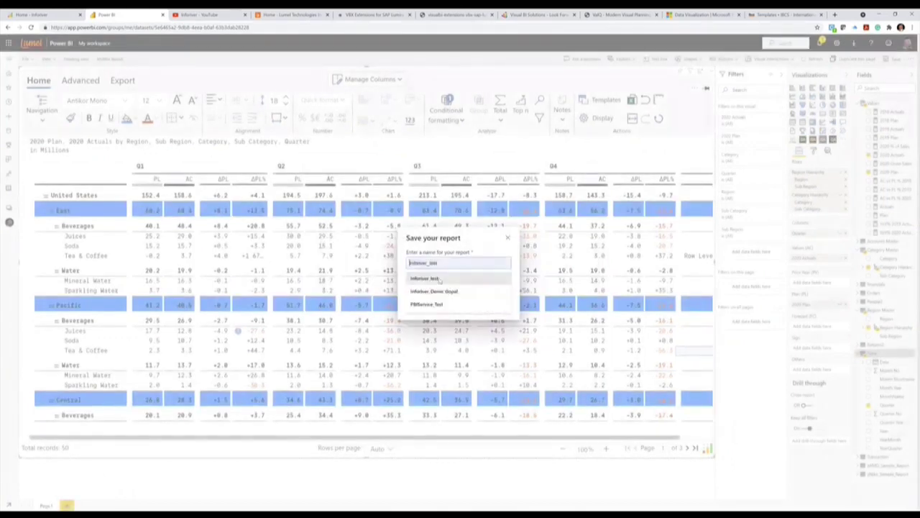
left_click(440, 283)
left_click(469, 306)
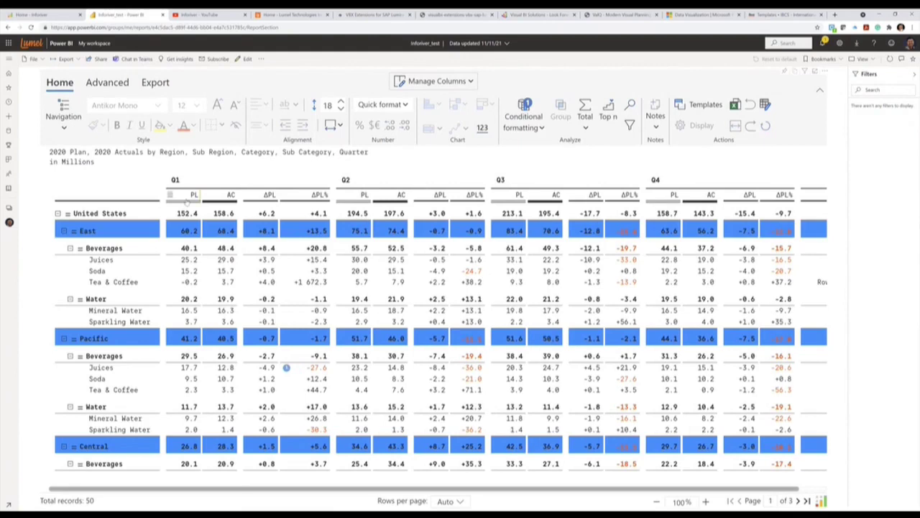
Step: Sort the matrix by Q1 PL in ascending order and turn on Hide Comments in the Excel export settings
left_click(187, 200)
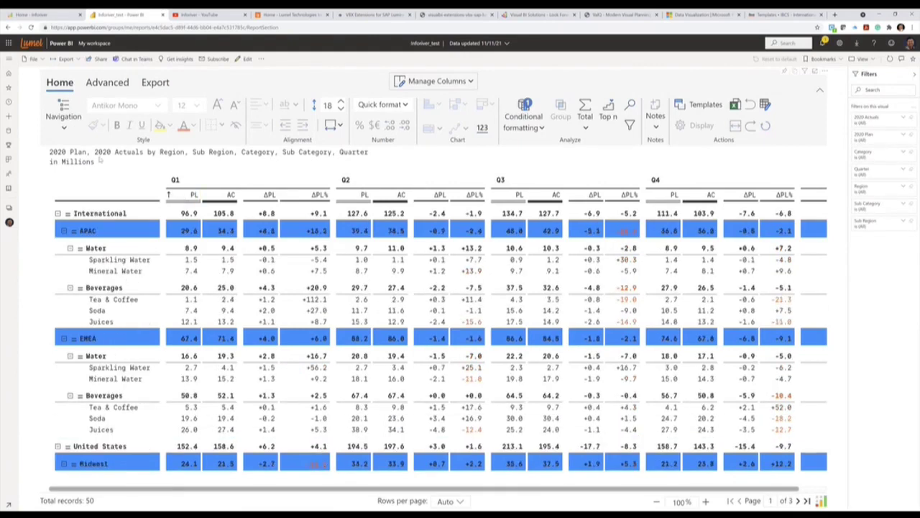
left_click(154, 83)
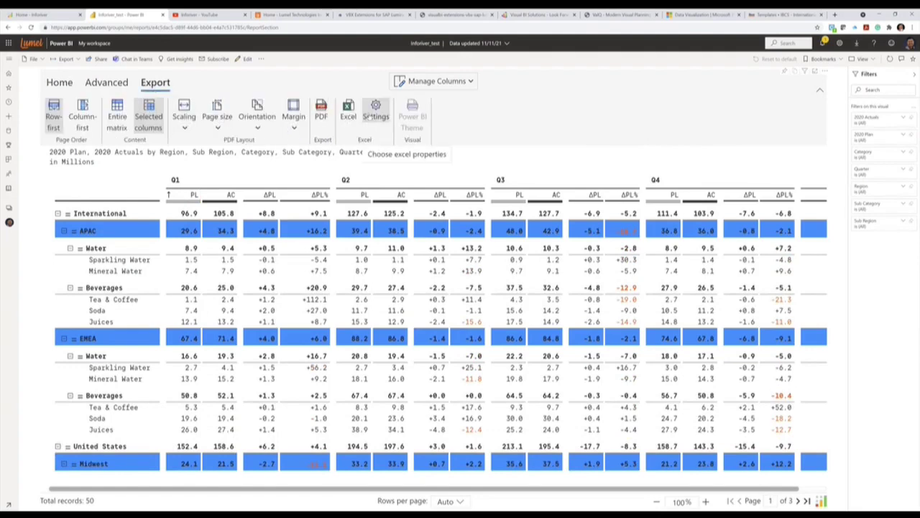
left_click(368, 116)
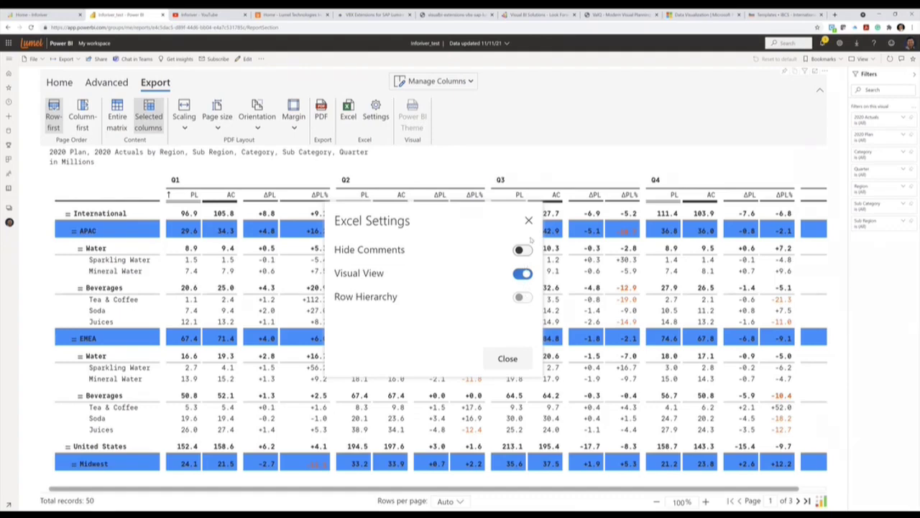
left_click(524, 251)
left_click(515, 358)
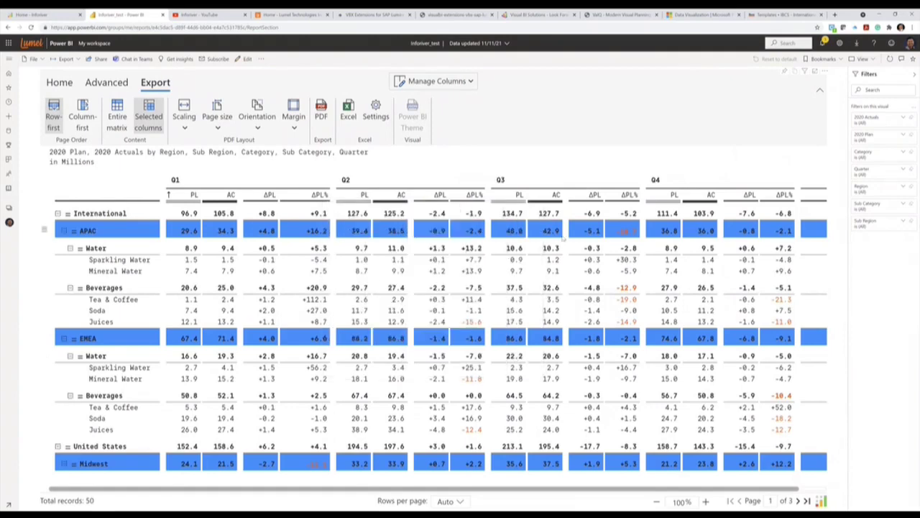
Step: Export the sorted matrix to Excel, save the linked workbook under its suggested name, and close the export dialog
left_click(71, 86)
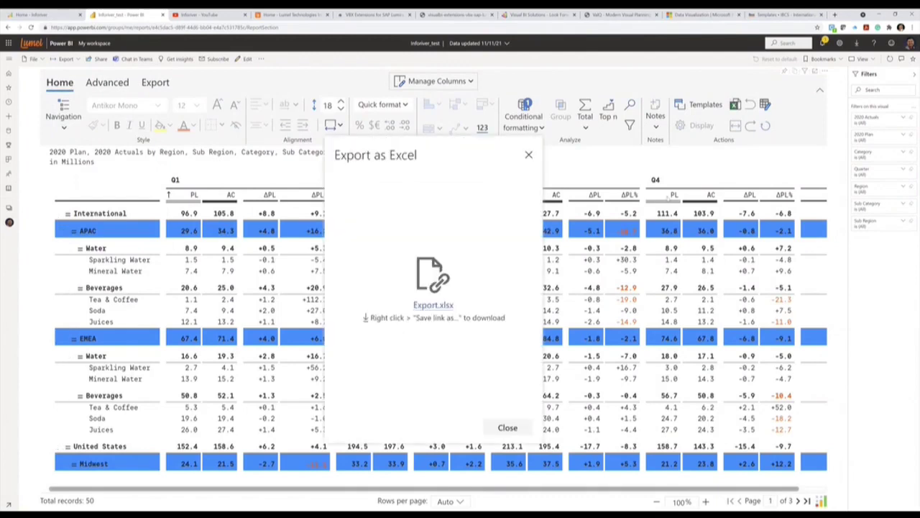
right_click(447, 307)
left_click(471, 353)
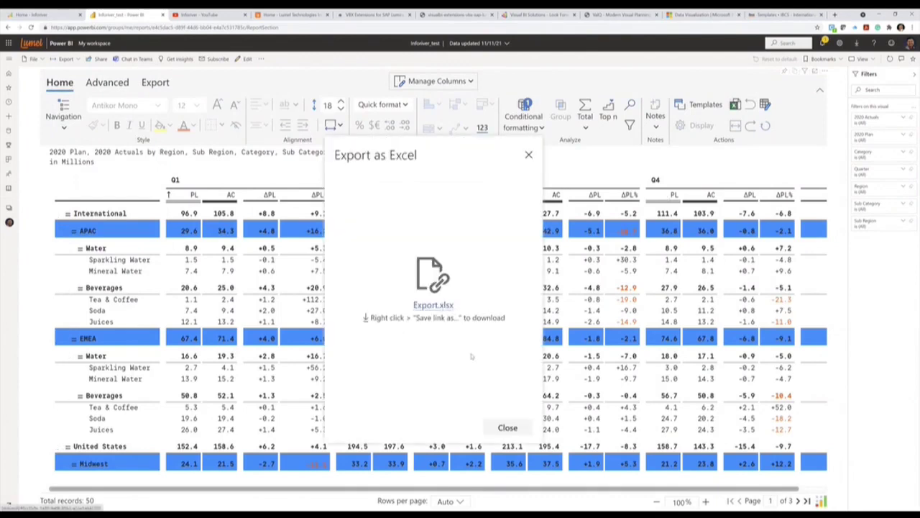
left_click(465, 292)
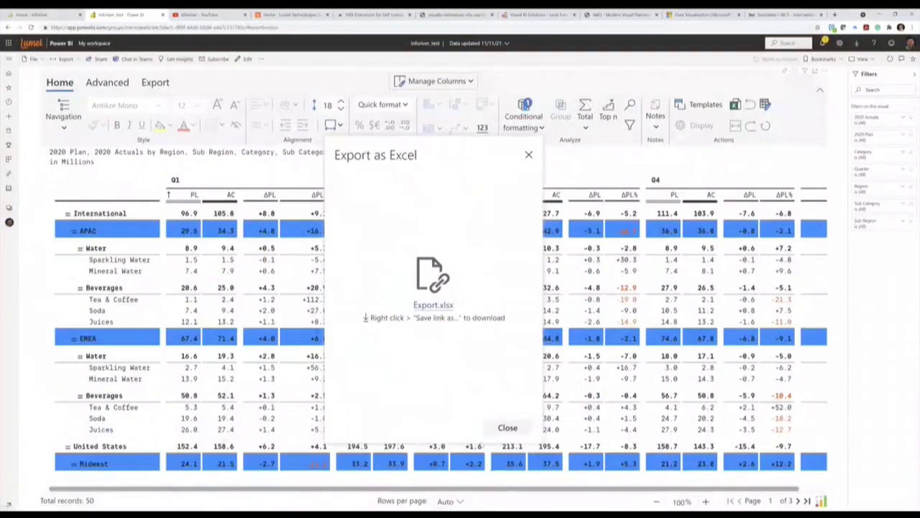
left_click(508, 427)
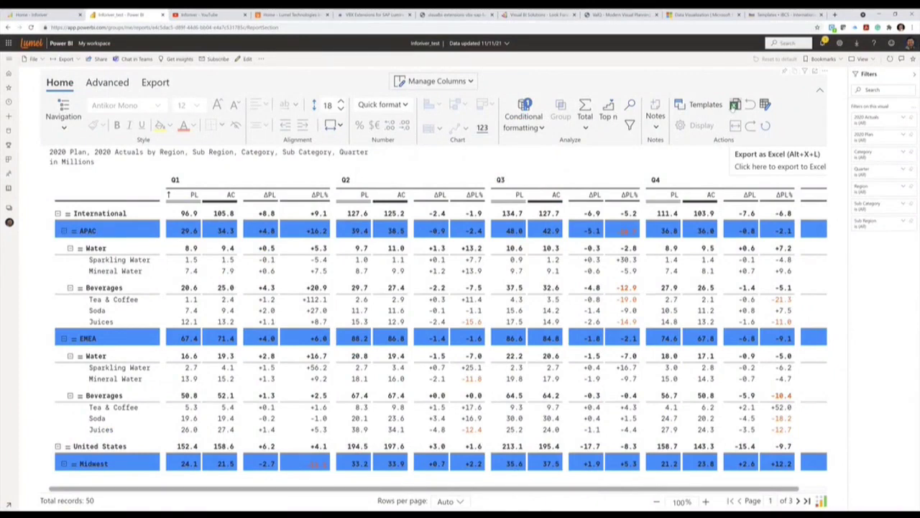
left_click(104, 83)
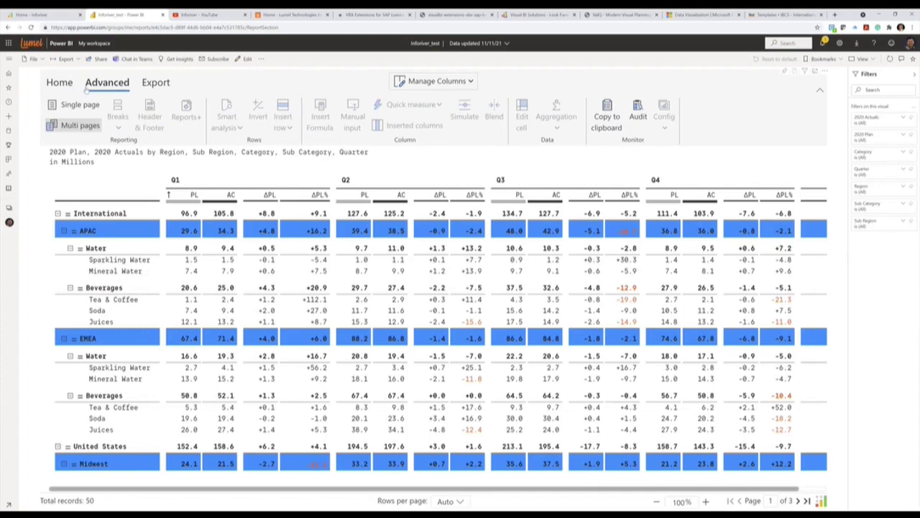
left_click(65, 88)
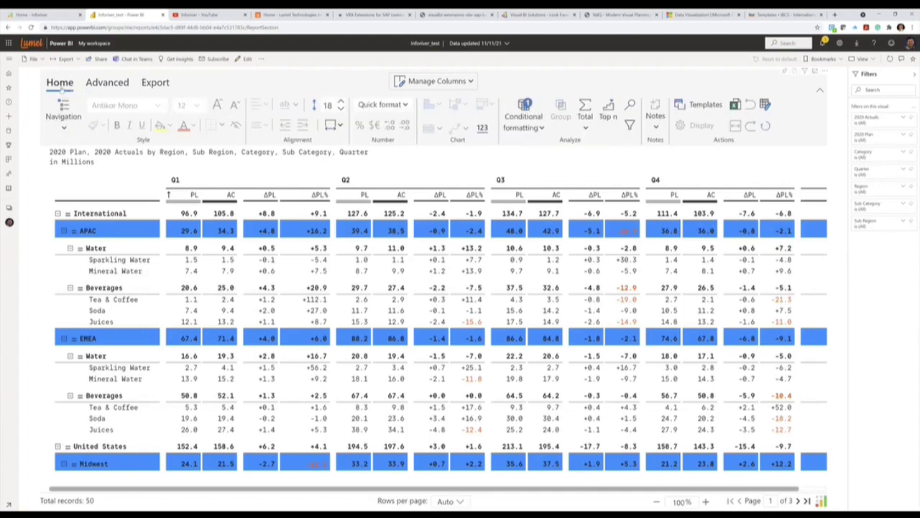
Step: Collapse the matrix toolbar and switch the report from reading view back to editing
left_click(62, 88)
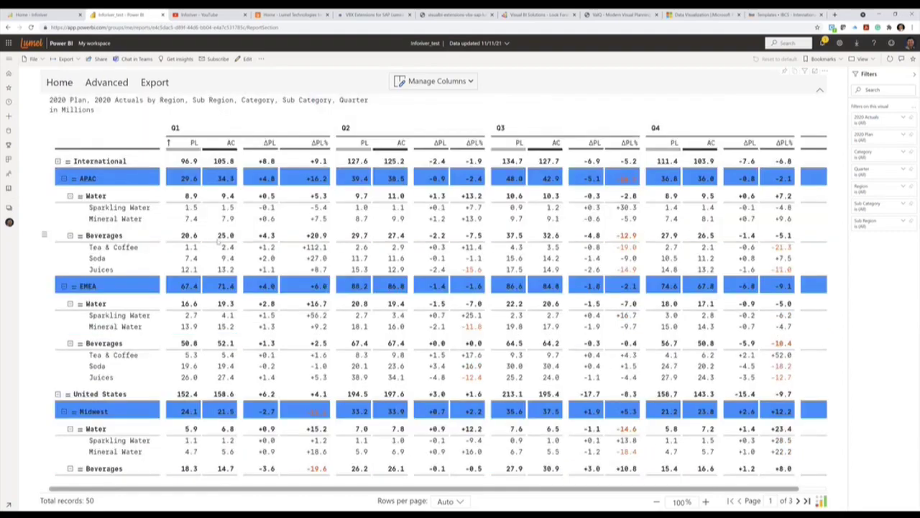
left_click(244, 59)
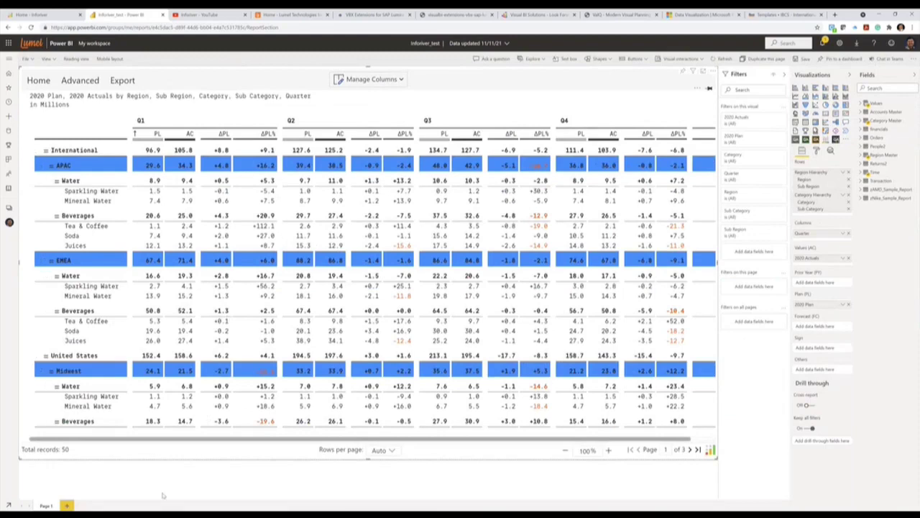
Step: Add a new report page and place an Inforiver Premium visual on it, enlarged to fill the whole canvas
left_click(66, 505)
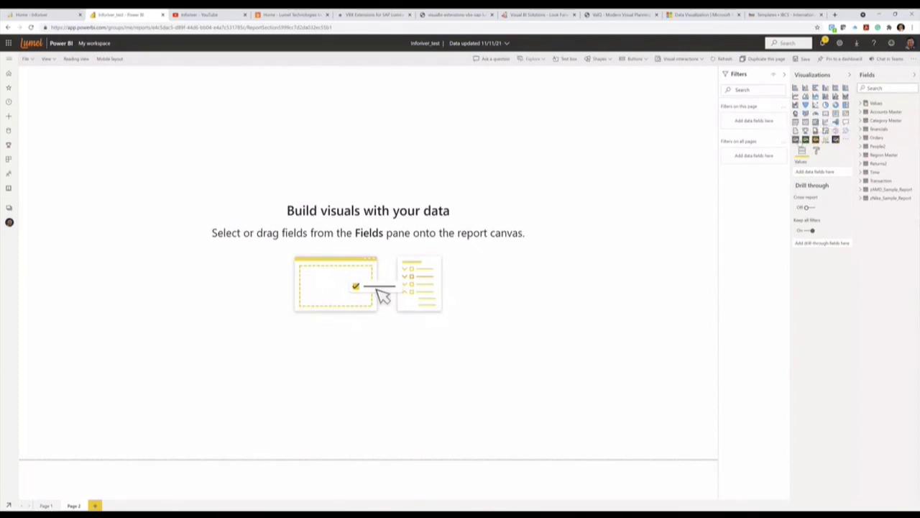
left_click(797, 141)
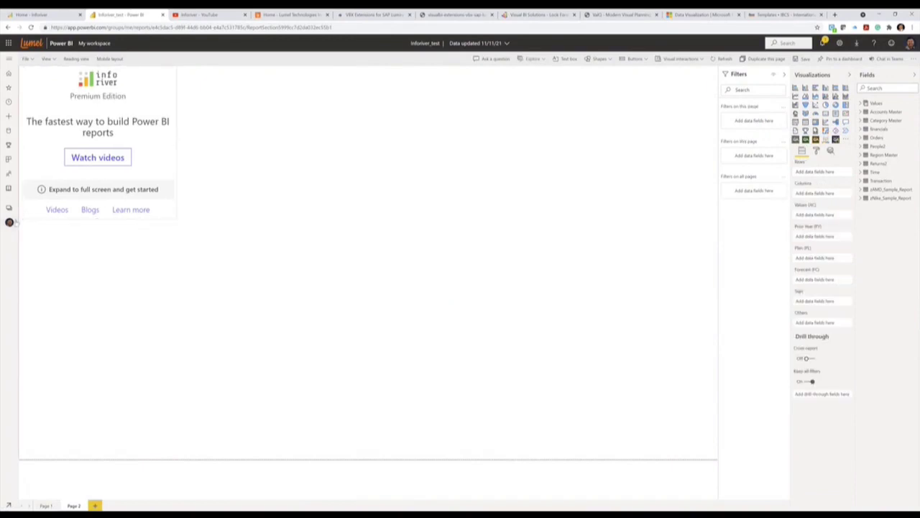
left_click_drag(175, 219, 719, 453)
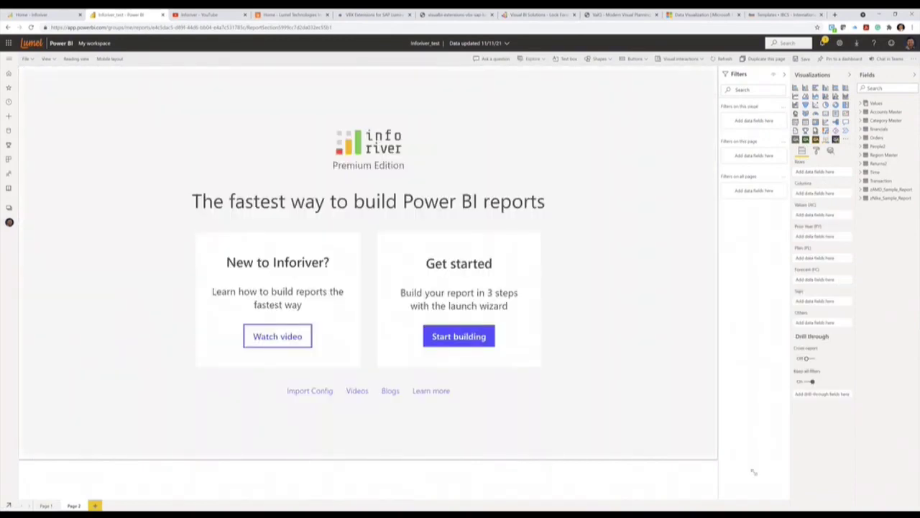
Step: Assign Level 2 Description and Level 3 Description to the visual's Rows and 2020 Actuals to its Values (AC)
left_click(861, 121)
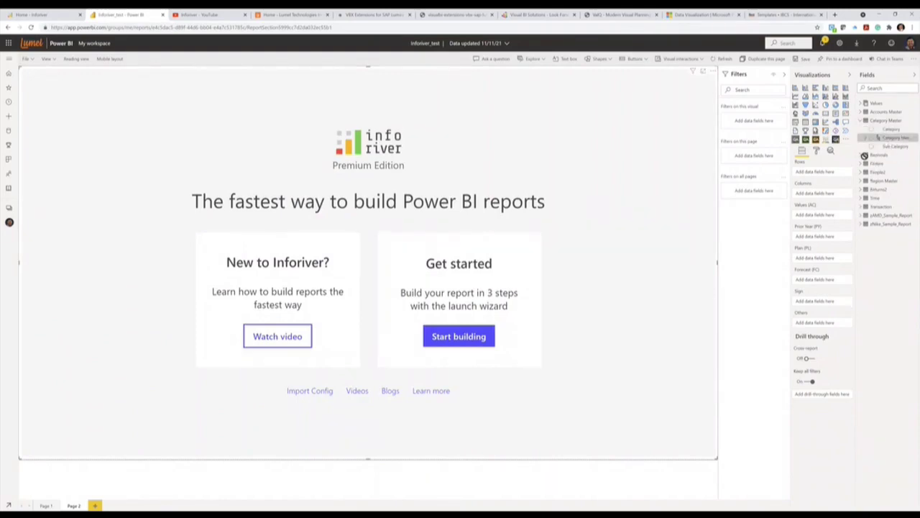
left_click(859, 113)
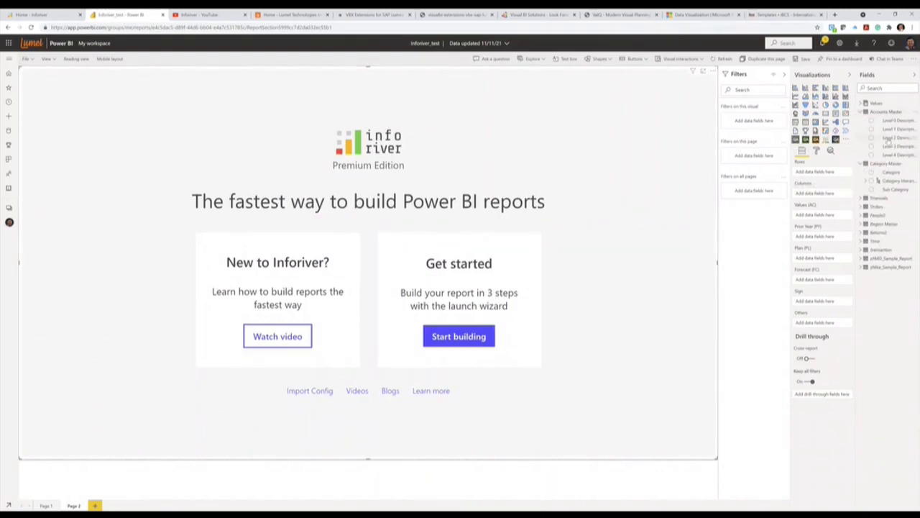
left_click(871, 138)
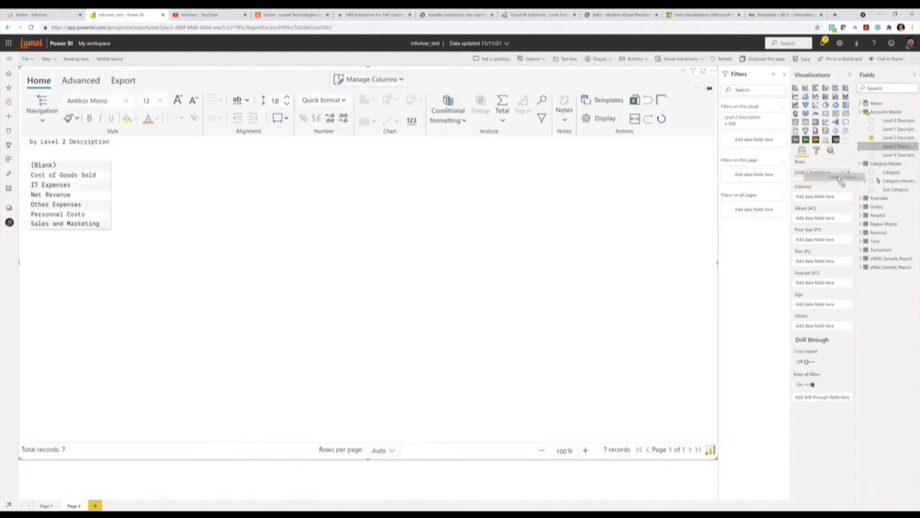
left_click(891, 146)
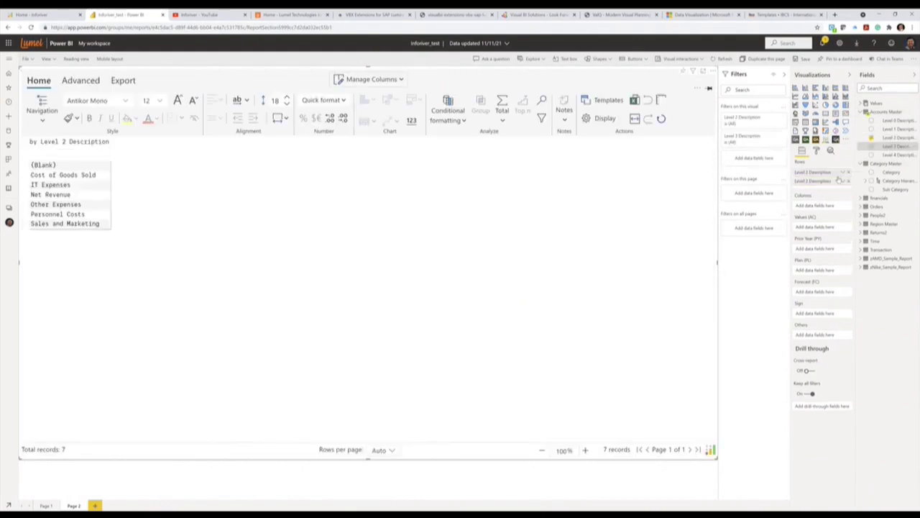
left_click(865, 104)
left_click_drag(891, 156, 826, 228)
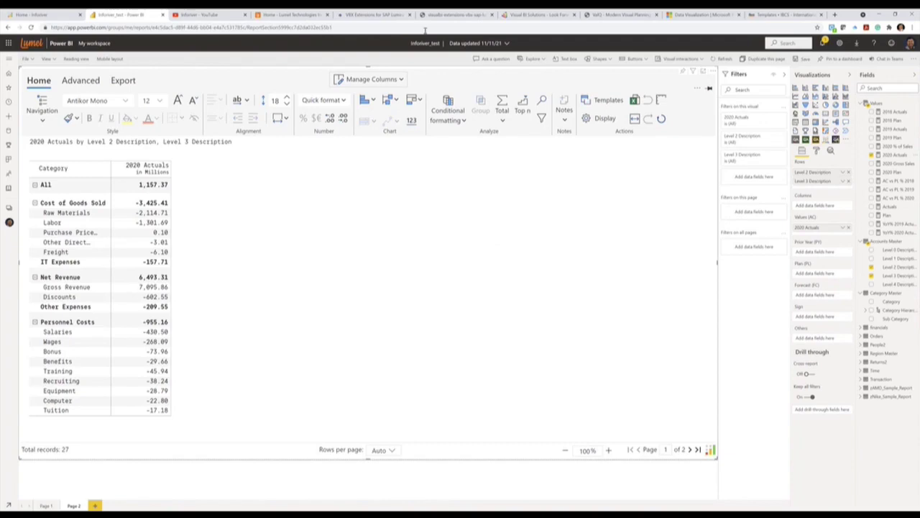
Step: Try the Native quick number format on the matrix, followed by the Uniform format
left_click(333, 103)
left_click(327, 195)
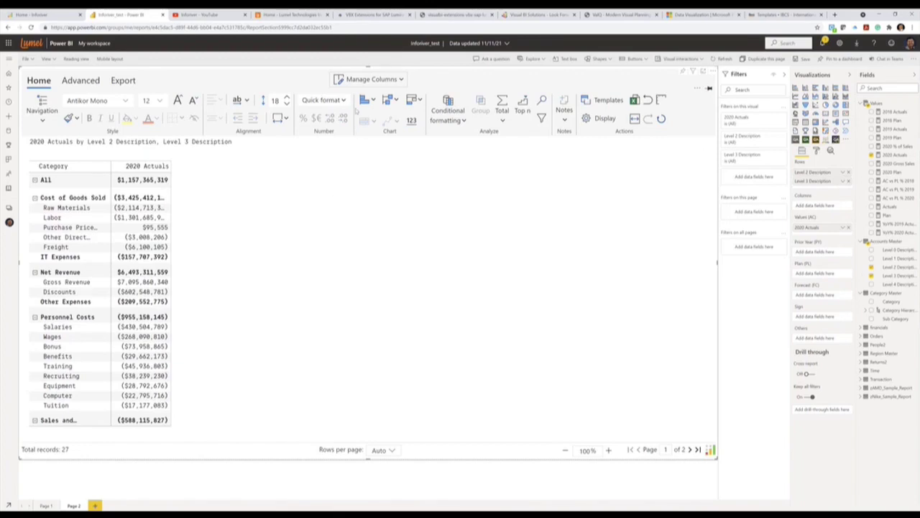
left_click(340, 102)
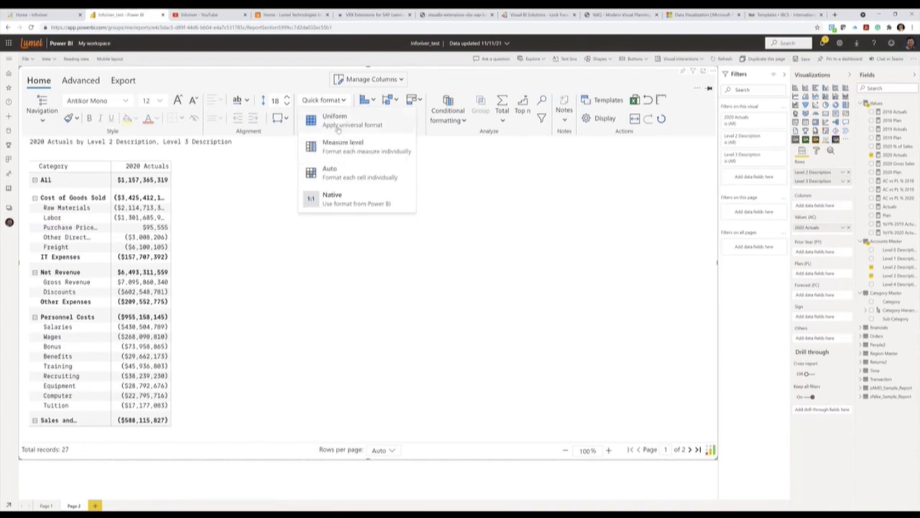
left_click(338, 126)
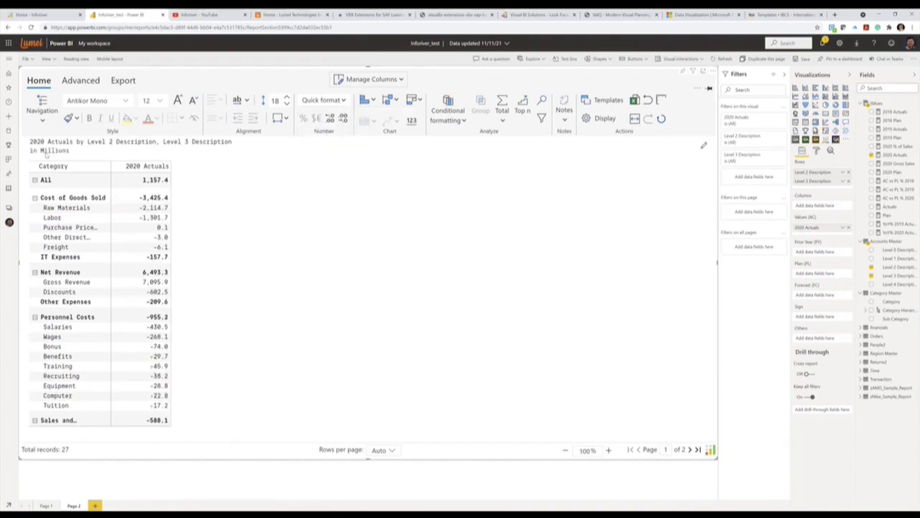
Step: Add 2020 Plan to the Values (AC) and apply the Measure level quick format to the matrix
left_click_drag(880, 173, 819, 237)
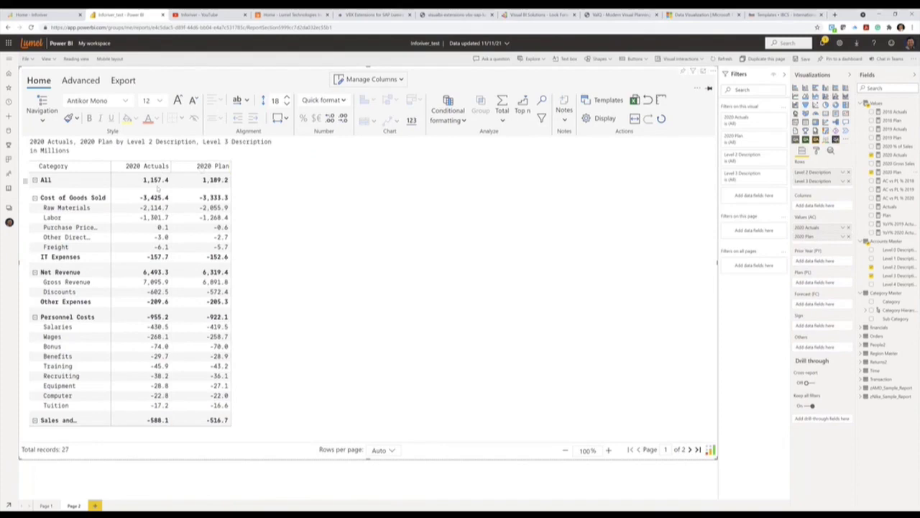
left_click(332, 101)
left_click(338, 143)
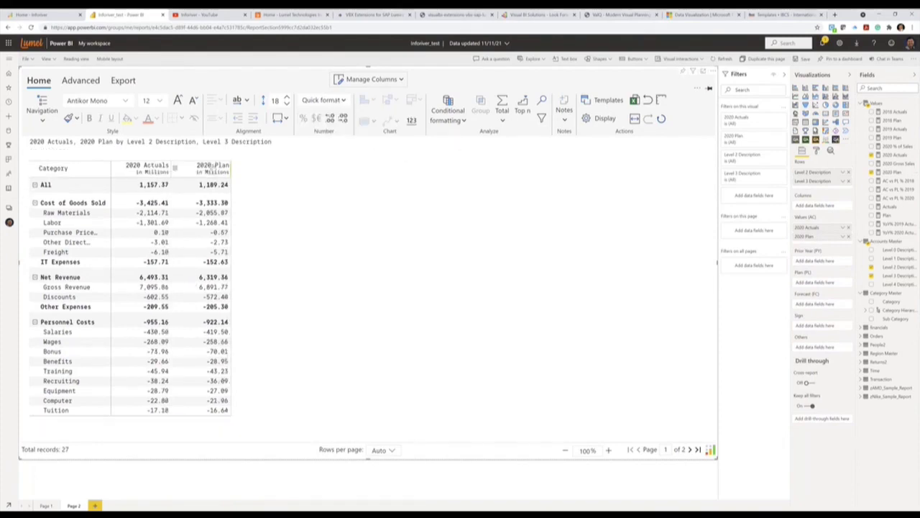
Step: Scale the 2020 Plan column's numbers to Thousands
left_click(213, 166)
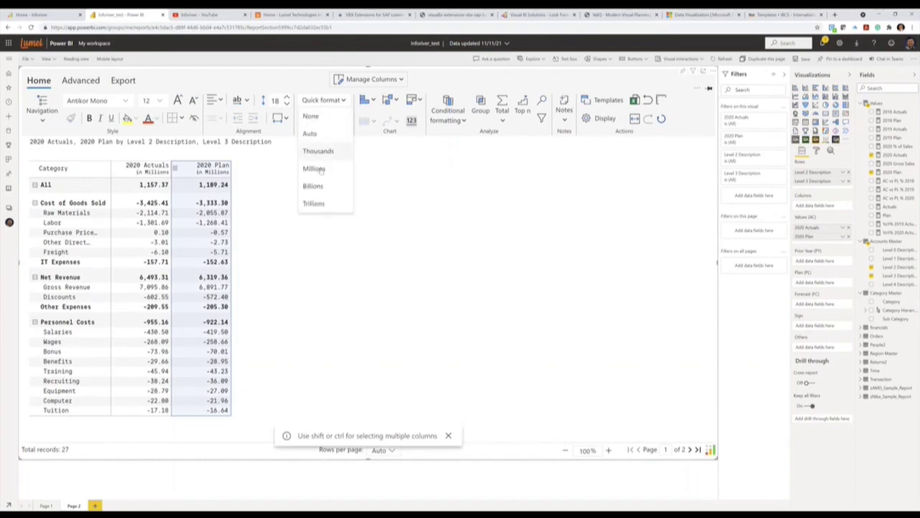
key("alt+s+3")
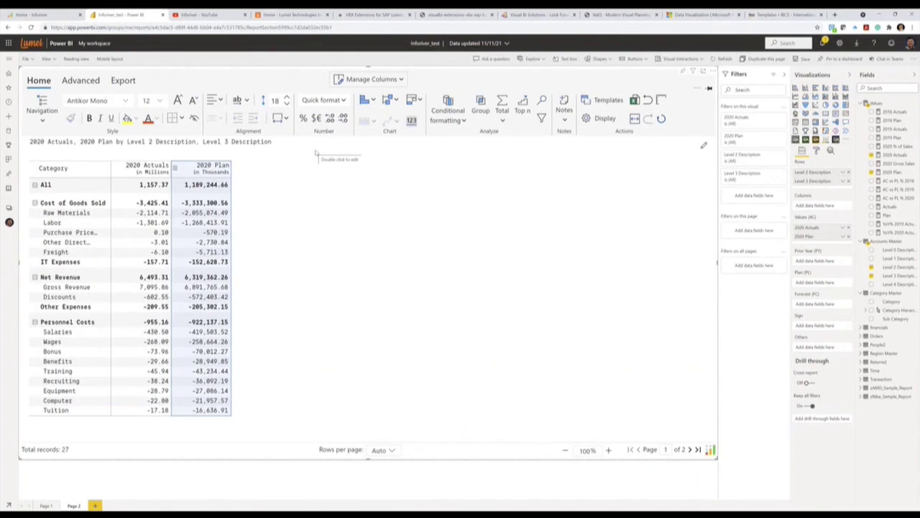
left_click(323, 100)
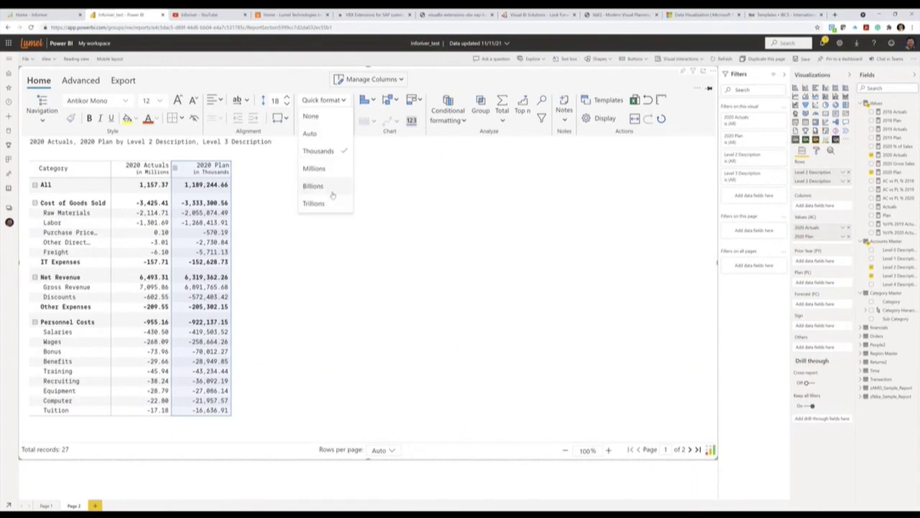
left_click(314, 151)
Step: Apply the Auto quick format so that each matrix cell is formatted individually
left_click(331, 101)
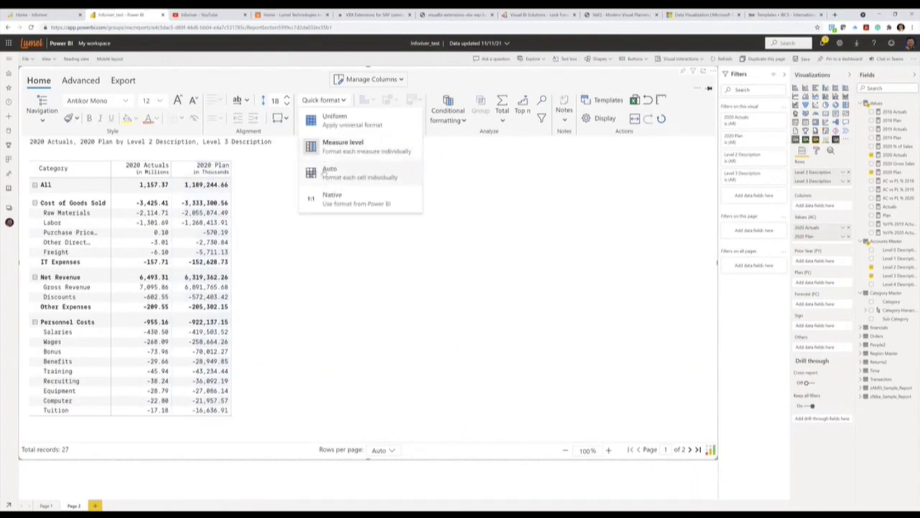
left_click(323, 170)
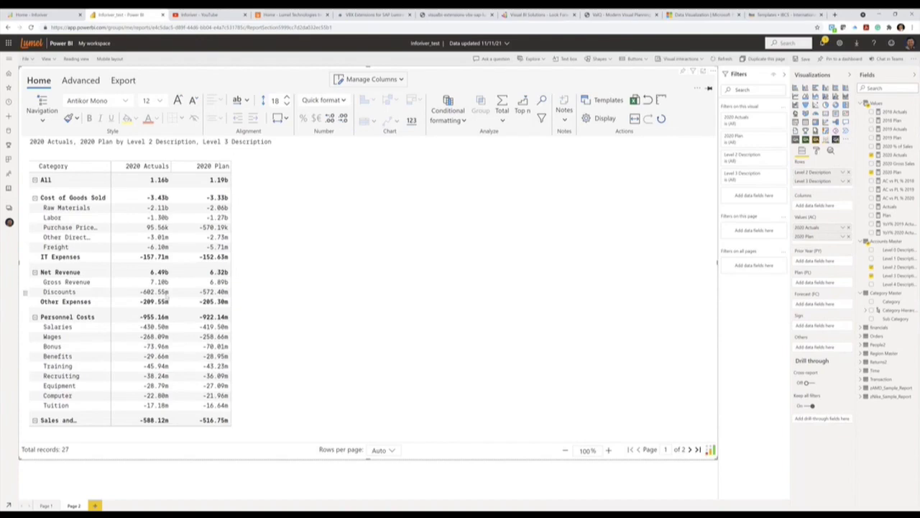
Step: Edit the Gross Revenue cell under 2020 Actuals with a formula that adds 100000 to its value
left_click(159, 282)
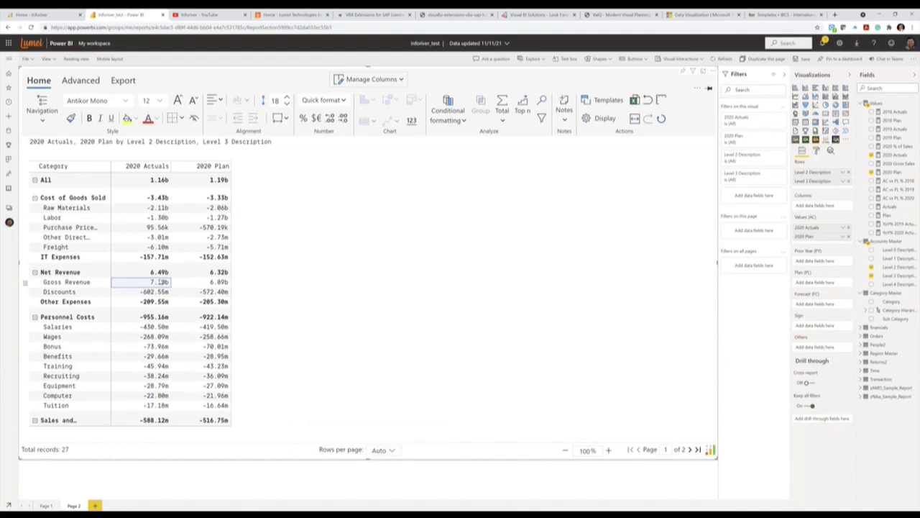
double_click(159, 281)
type("7.19b")
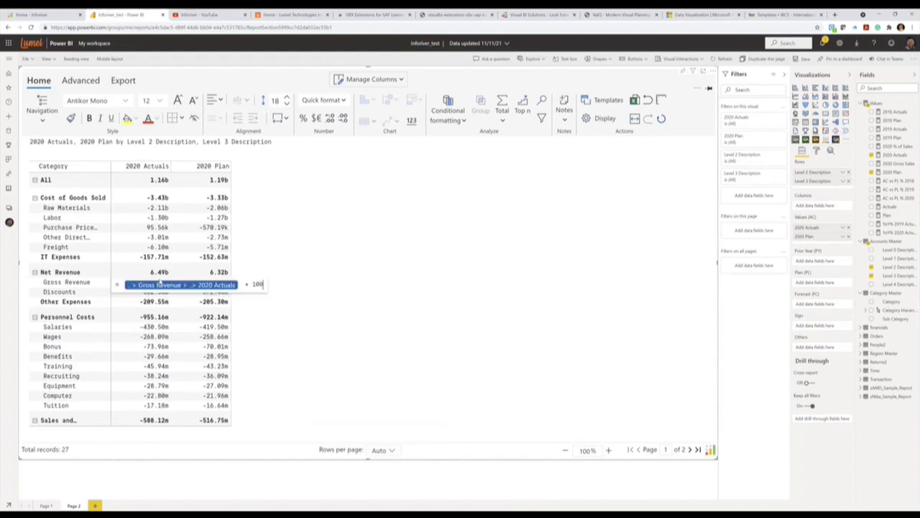
key("Return")
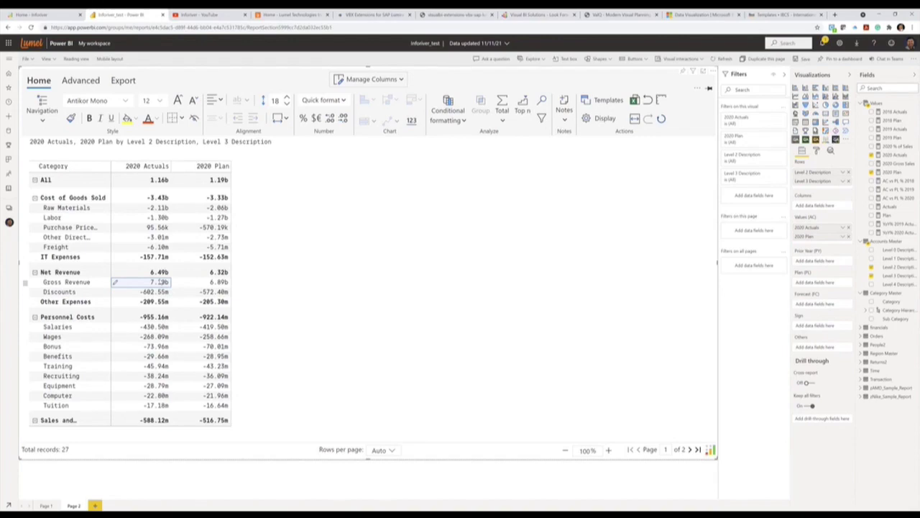
Step: Review the Gross Revenue cell's audit log entry and its note option, and close the log without adding a note
left_click(97, 84)
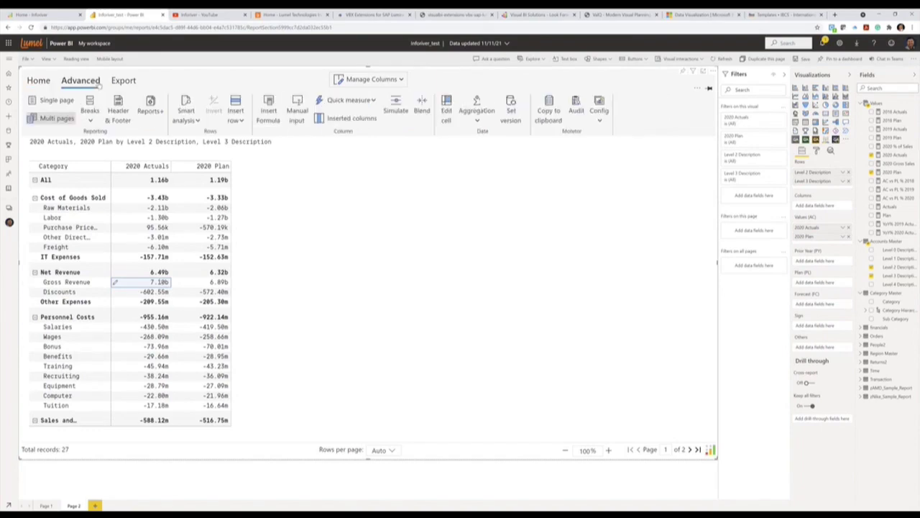
left_click(576, 108)
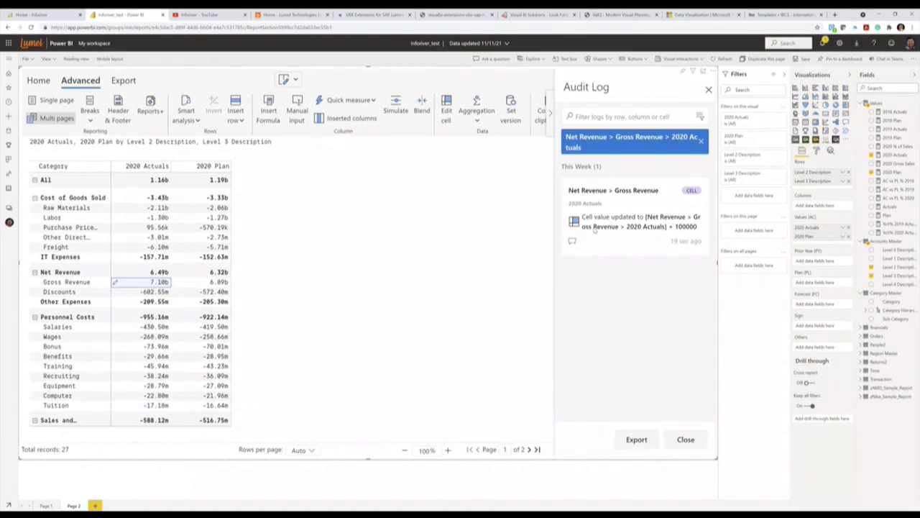
left_click(572, 242)
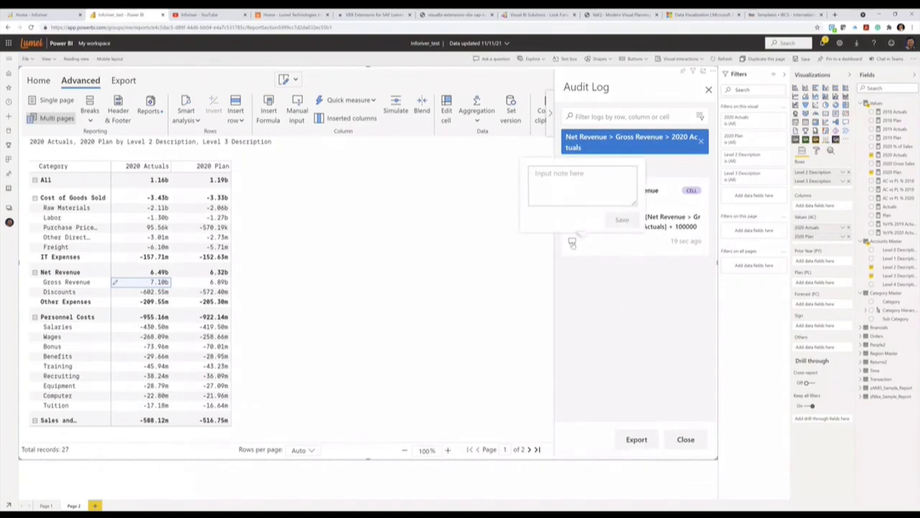
left_click(591, 283)
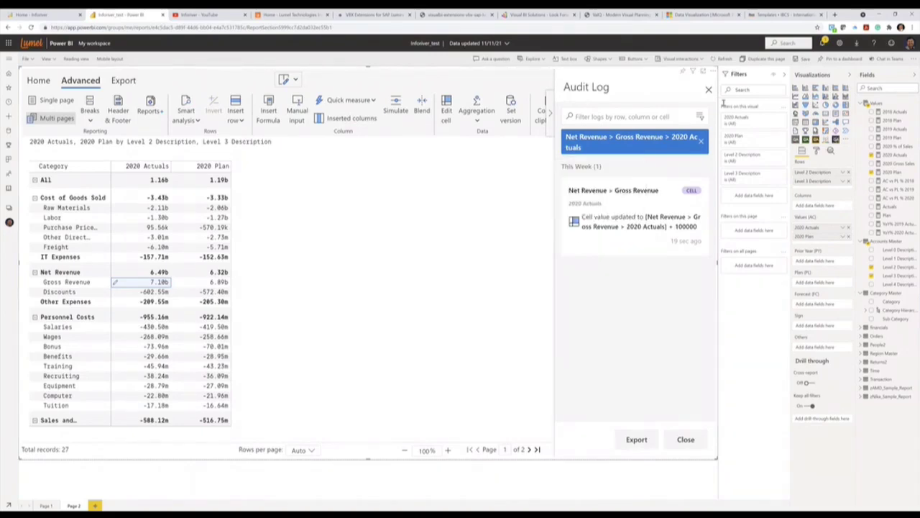
left_click(708, 89)
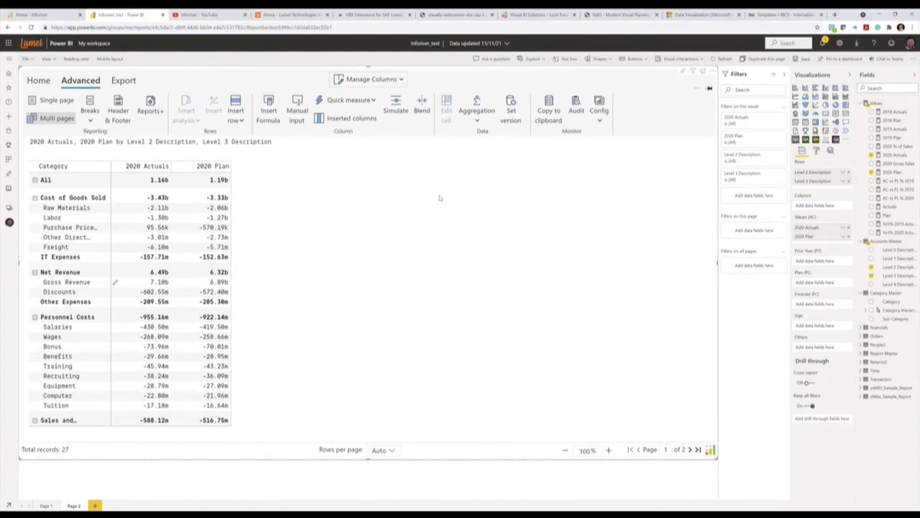
Step: Remove 2020 Plan from the values and insert a calculated row titled Gross Margin % below Other Expenses
left_click(848, 236)
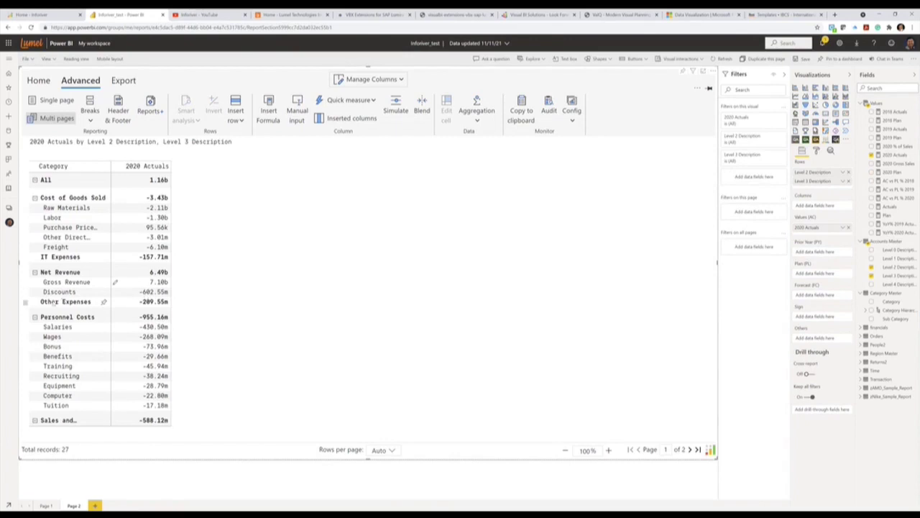
left_click(25, 302)
mouse_move(53, 363)
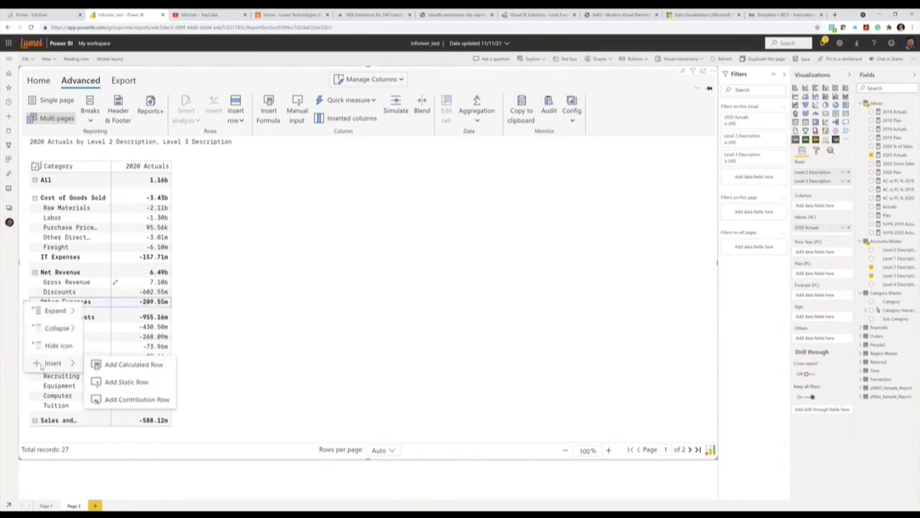
left_click(121, 370)
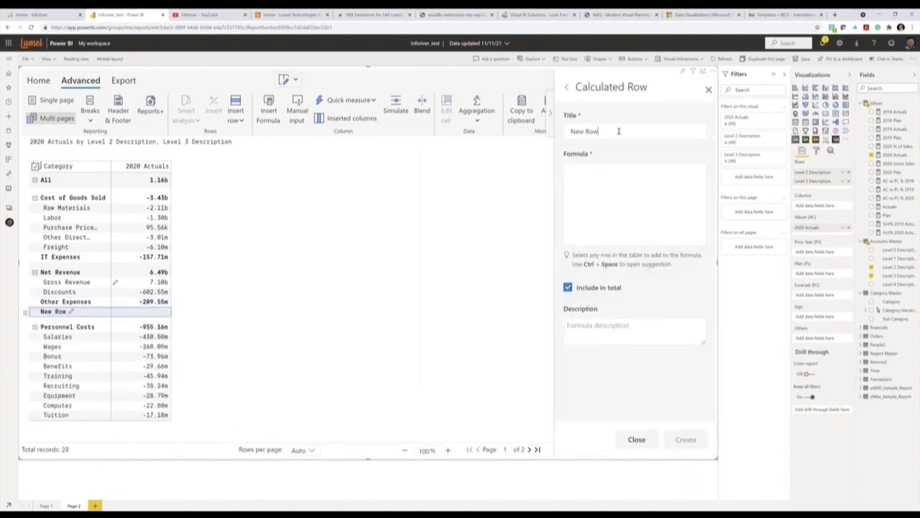
left_click_drag(619, 131, 514, 130)
type("Gross Margin %")
Step: Define the Gross Margin % row's formula as (Net Revenue + Cost of Goods Sold) / Net Revenue and create the row
left_click(593, 174)
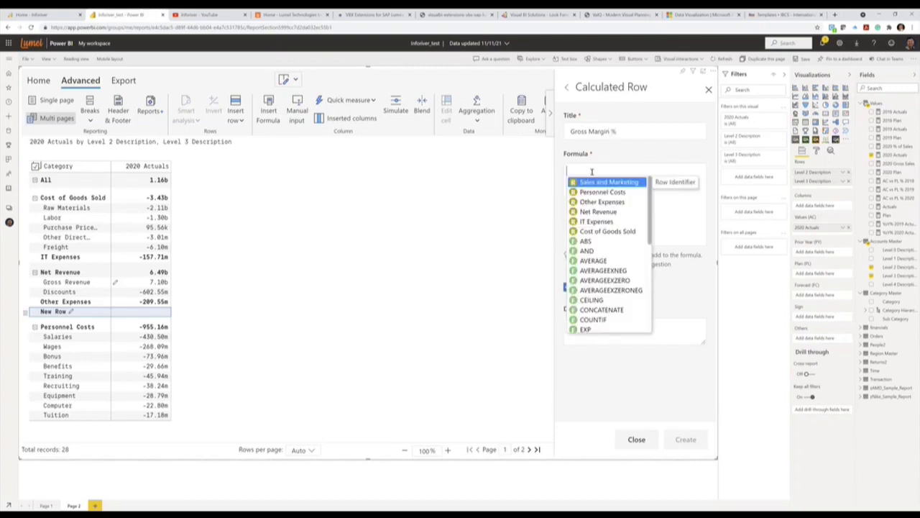
left_click(594, 212)
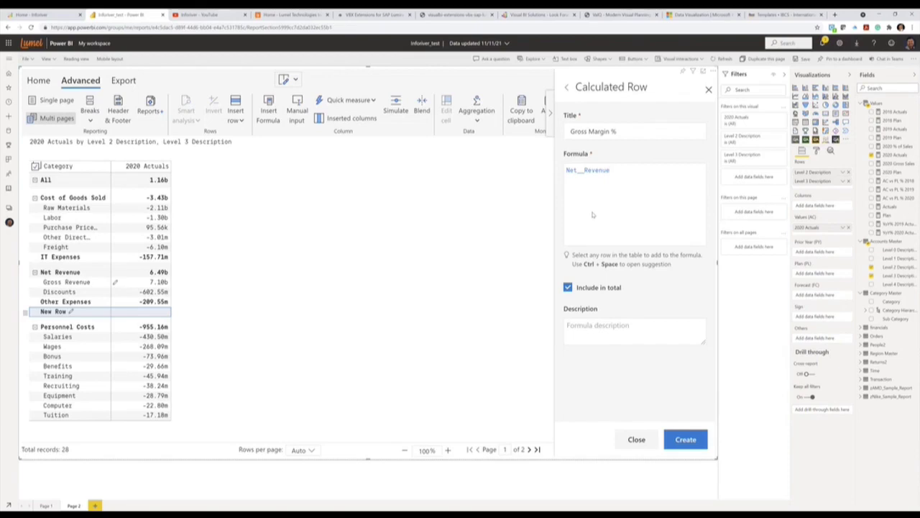
type("+C")
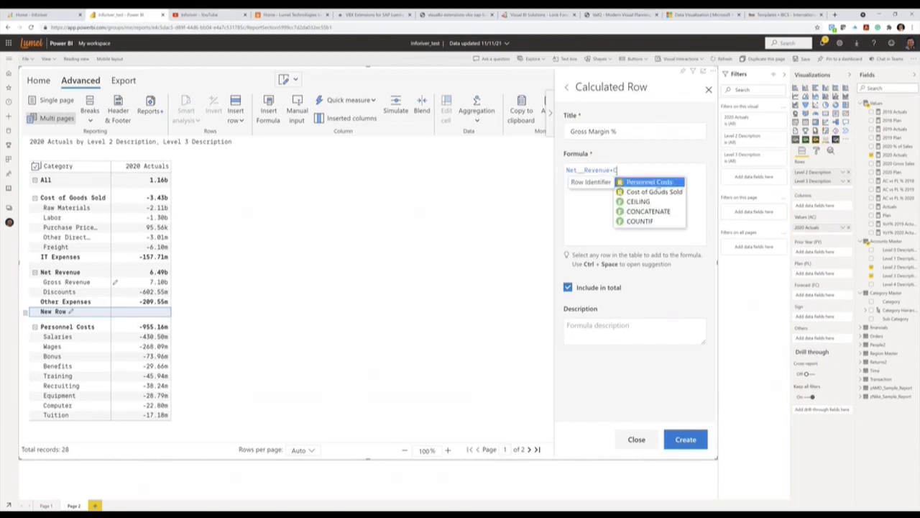
left_click(657, 192)
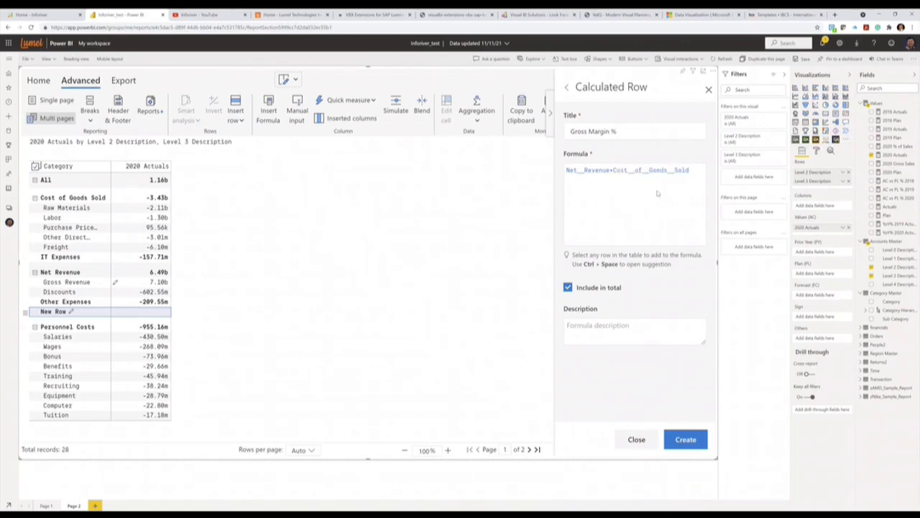
type(")")
key("Home")
type("(")
left_click(701, 172)
type("/N")
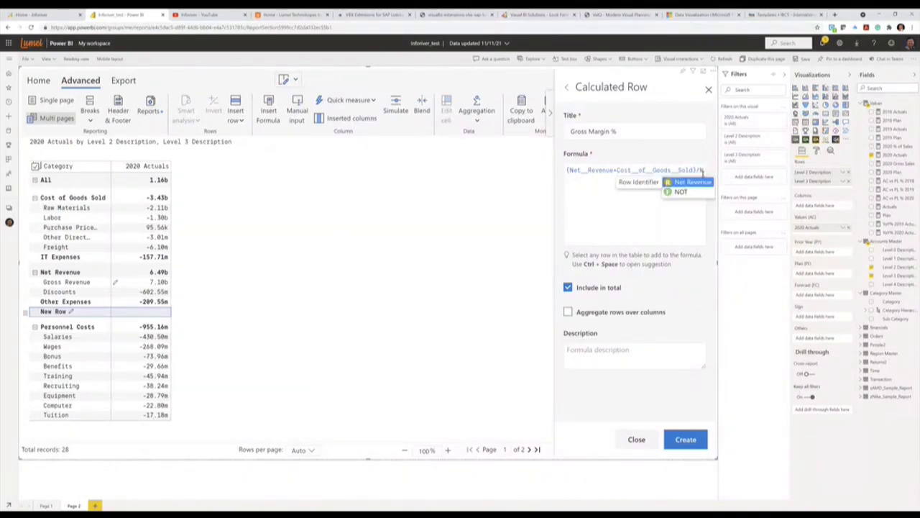
left_click(703, 184)
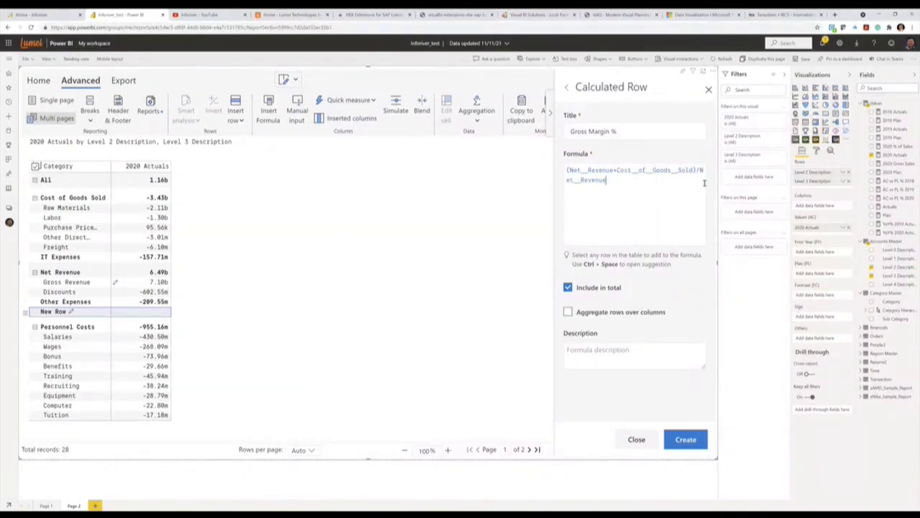
left_click(680, 435)
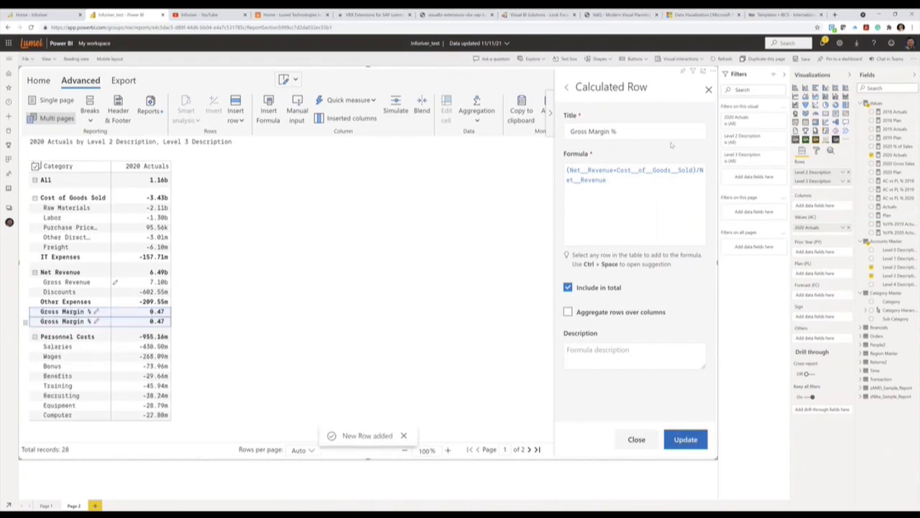
left_click(708, 90)
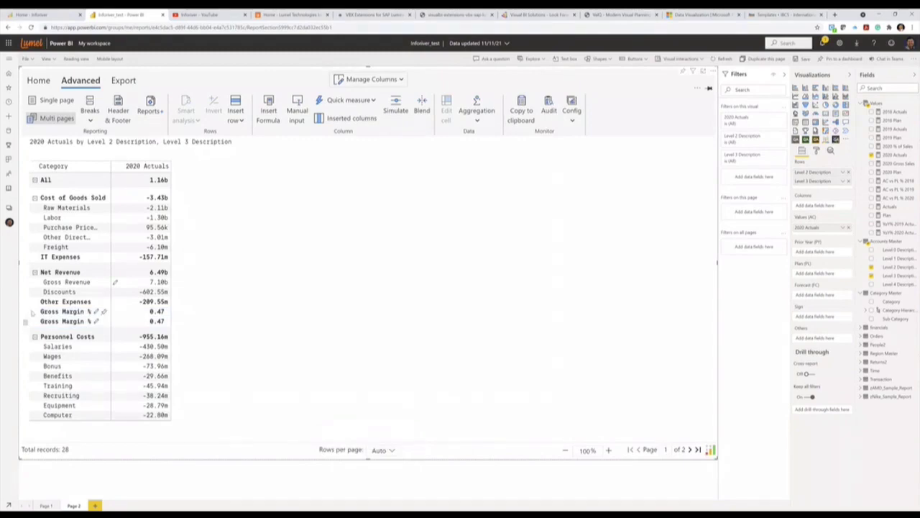
Step: Format the Gross Margin % value as a percentage and move the row directly below All
left_click(26, 321)
left_click(263, 288)
left_click(41, 82)
left_click(153, 321)
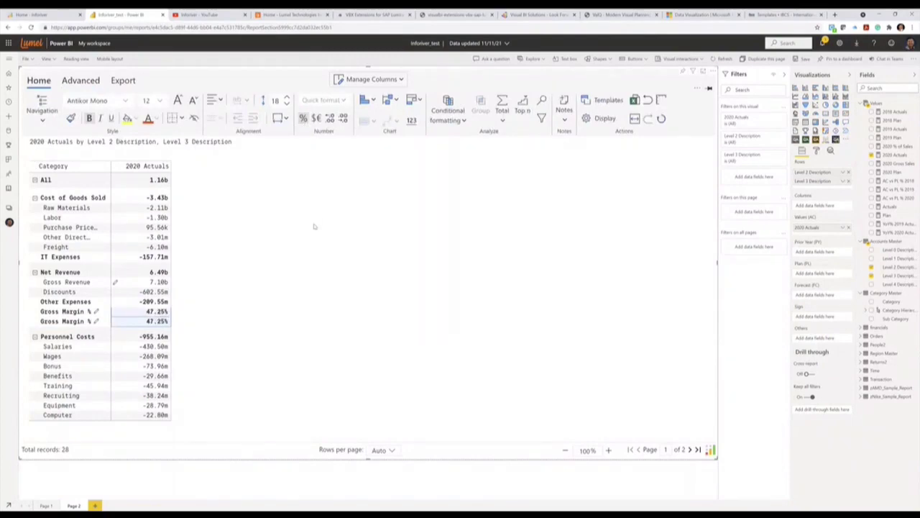
left_click_drag(43, 323, 52, 191)
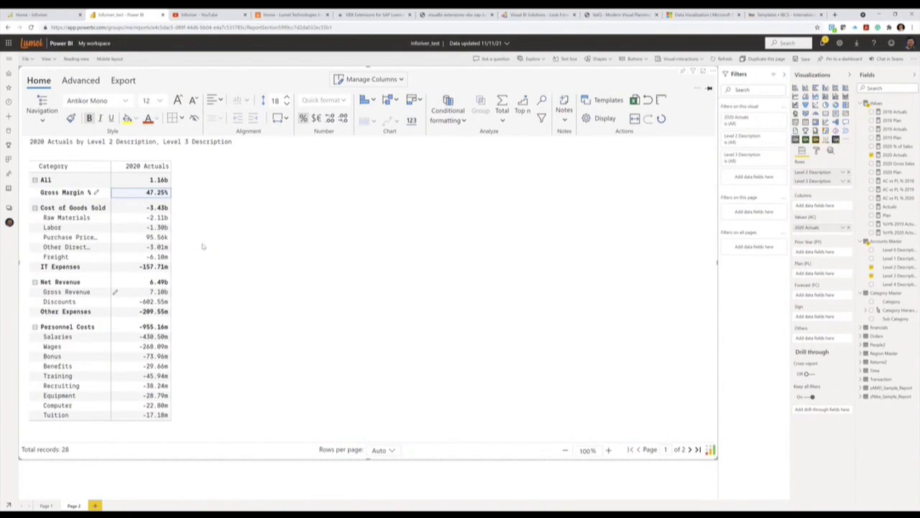
Step: Group the Cost of Goods Sold rows from Purchase Price Variance through Freight under the label Misc COGS
left_click(57, 239)
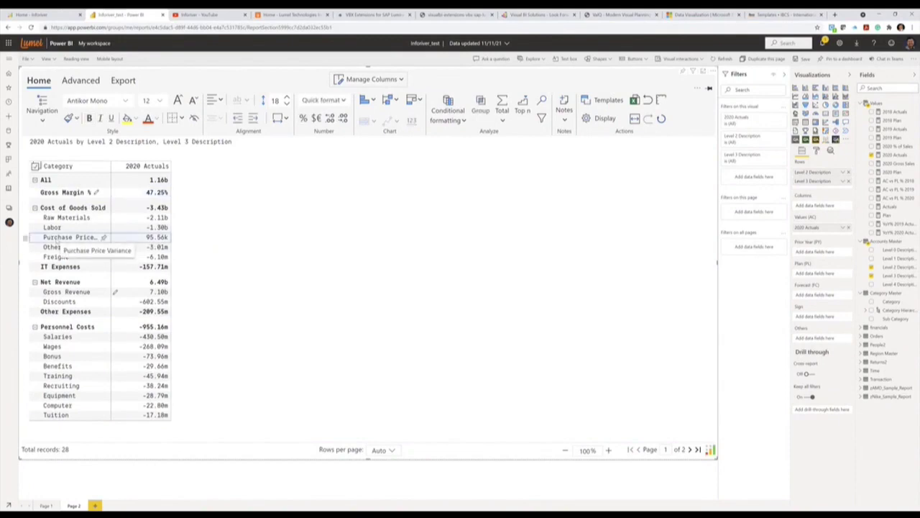
left_click(56, 257, "shift")
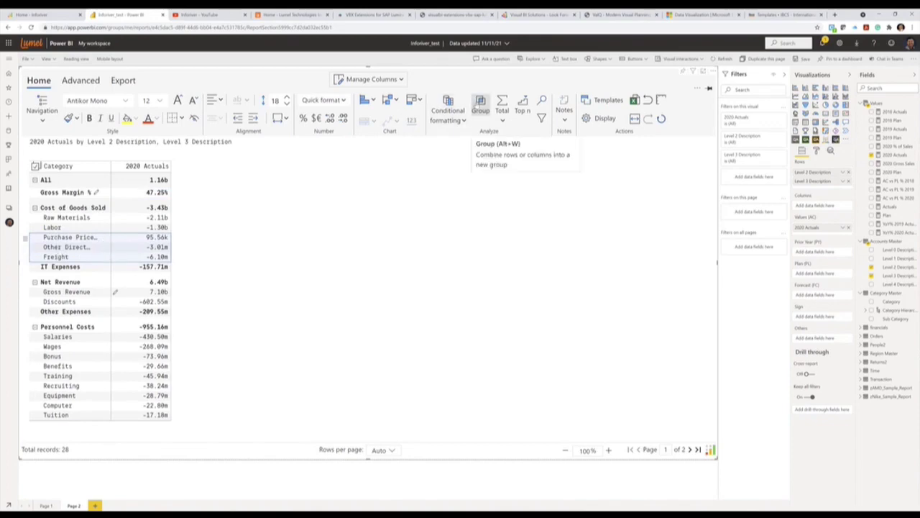
left_click(480, 105)
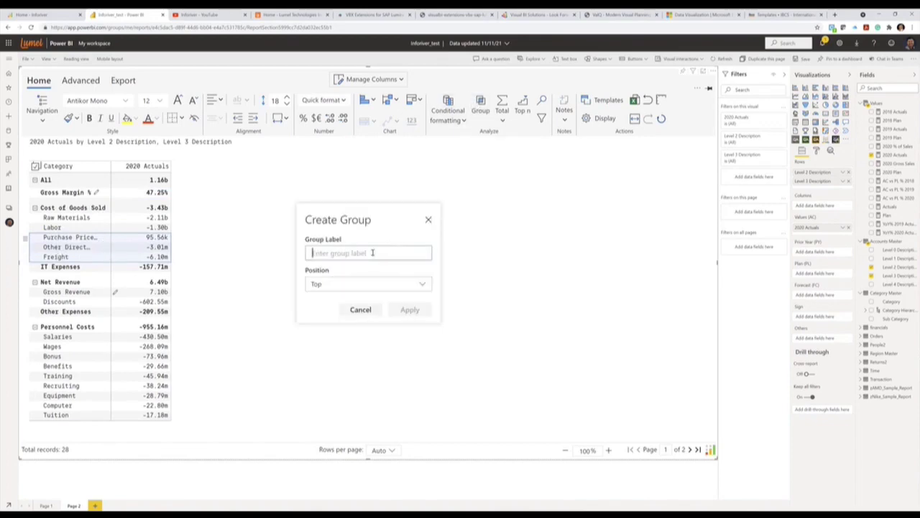
type("Misc")
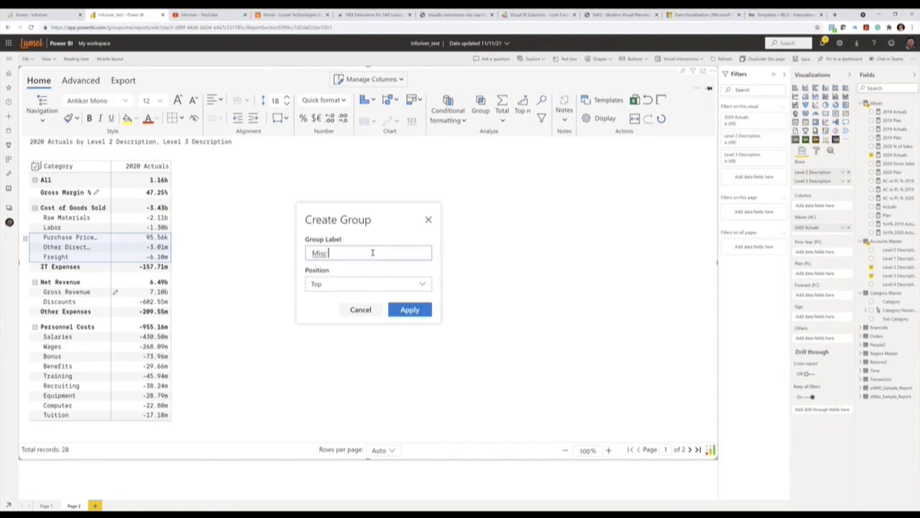
type(" COGS")
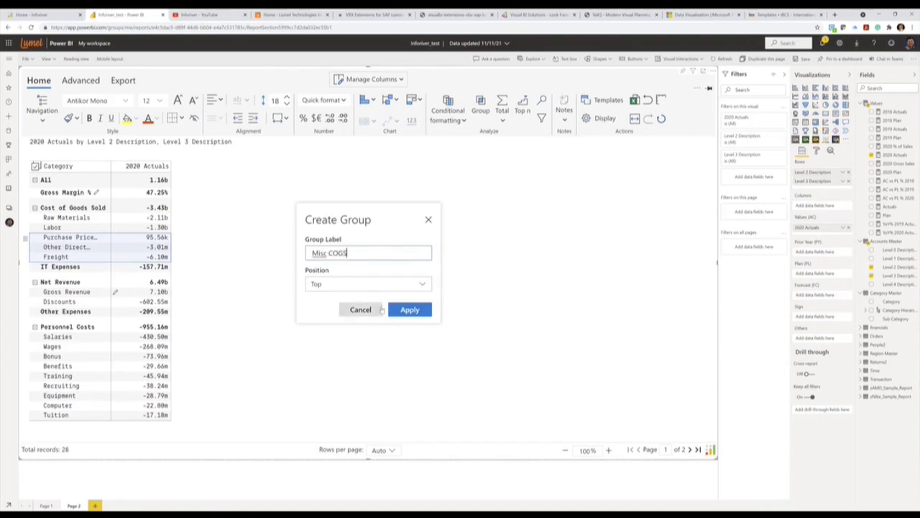
left_click(402, 310)
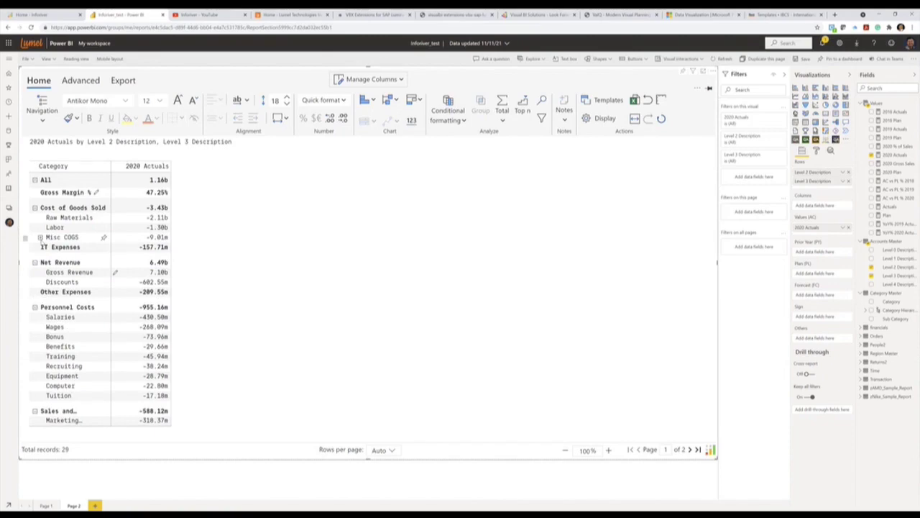
Step: Insert a static row titled Shares Outstanding below IT Expenses and exclude it from the total
left_click(25, 247)
mouse_move(72, 309)
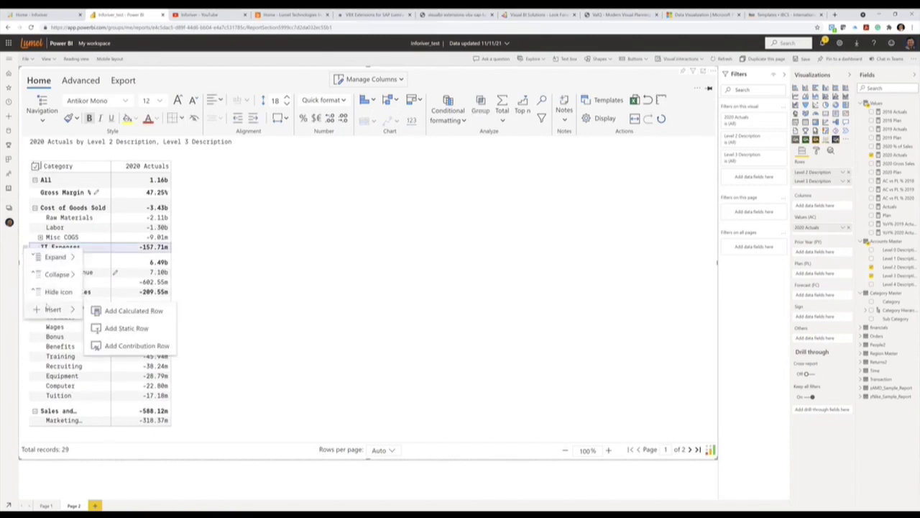
left_click(126, 328)
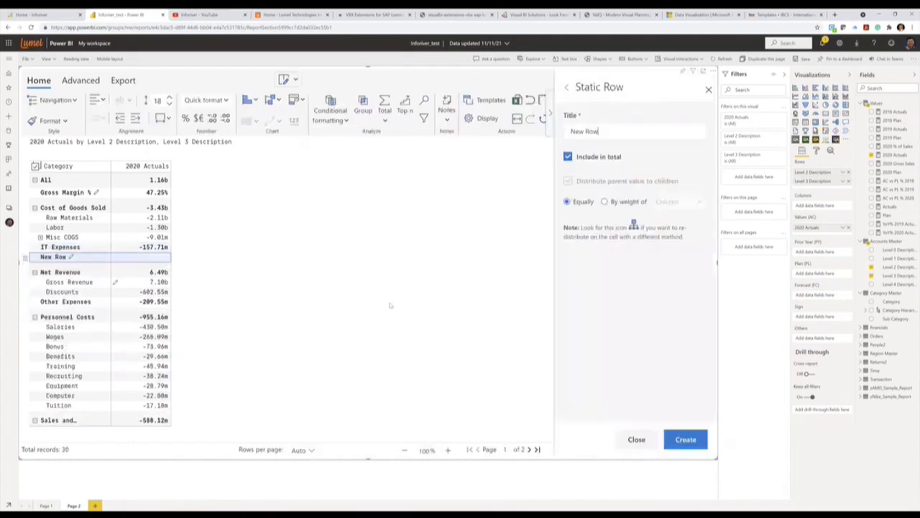
left_click(619, 130)
type("Shares Outstandi")
key("BackSpace")
key("BackSpace")
type("nding")
left_click(568, 157)
left_click(684, 439)
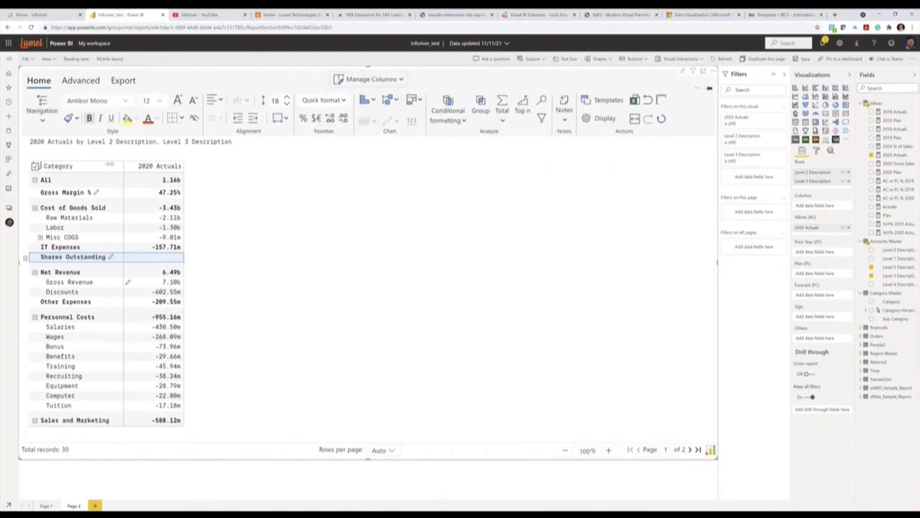
Step: Set the Shares Outstanding cell under 2020 Actuals to 100 million
double_click(159, 259)
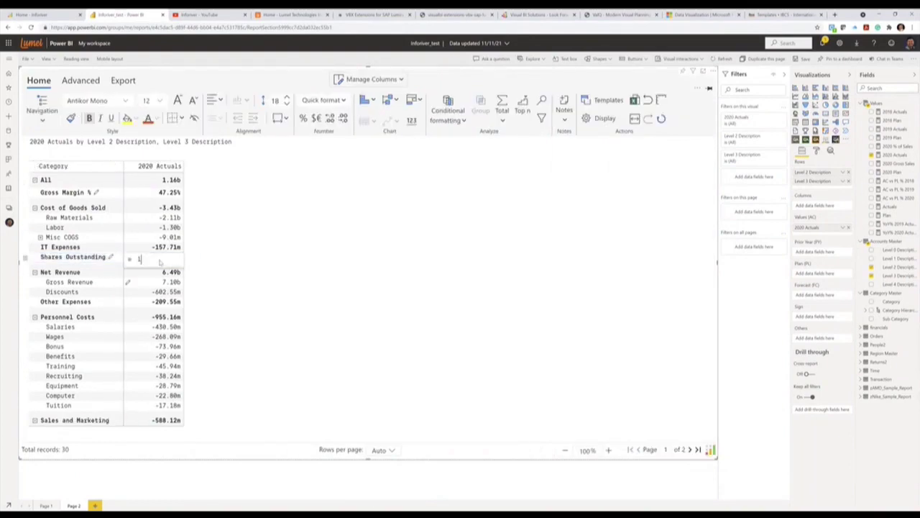
type("100.00m")
key("Return")
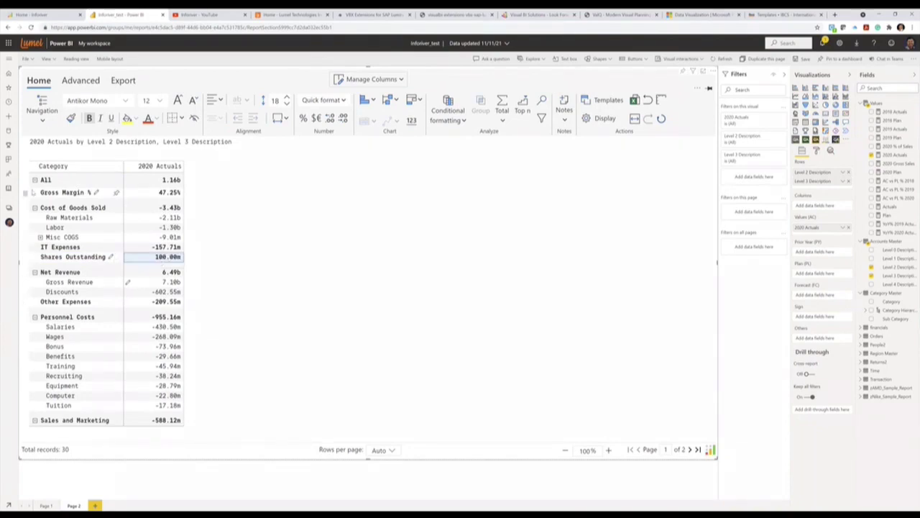
Step: Insert a calculated row titled EPS below Gross Margin % as Net Revenue / Shares Outstanding, excluded from the total
left_click(27, 192)
mouse_move(47, 258)
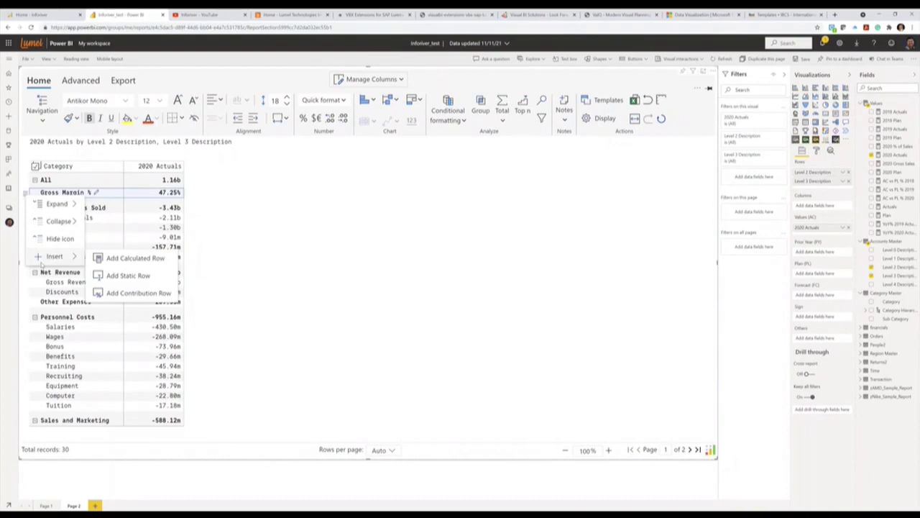
left_click(119, 259)
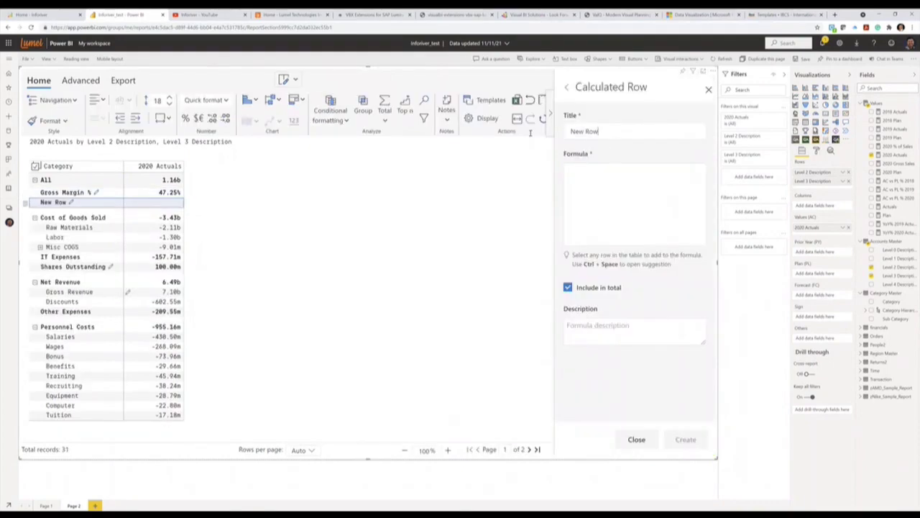
type("EPS")
left_click(601, 170)
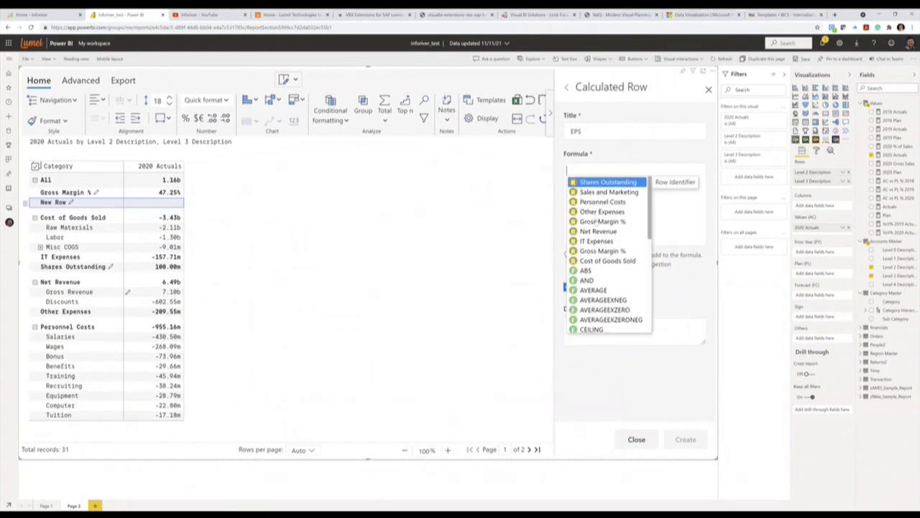
left_click(596, 232)
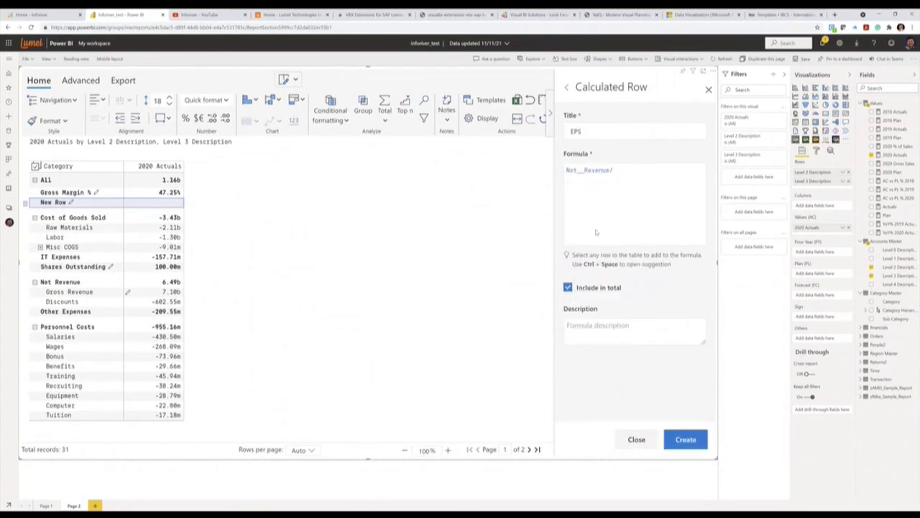
type("s")
left_click(651, 184)
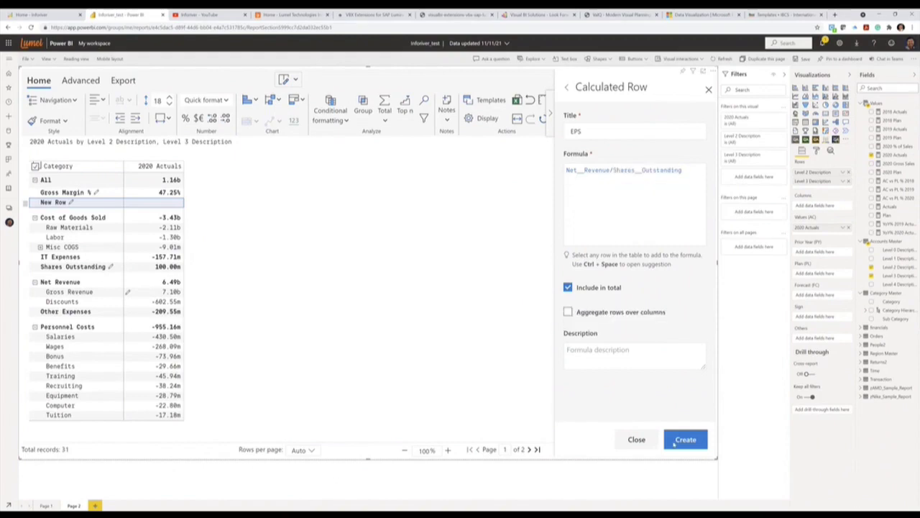
left_click(568, 286)
left_click(682, 439)
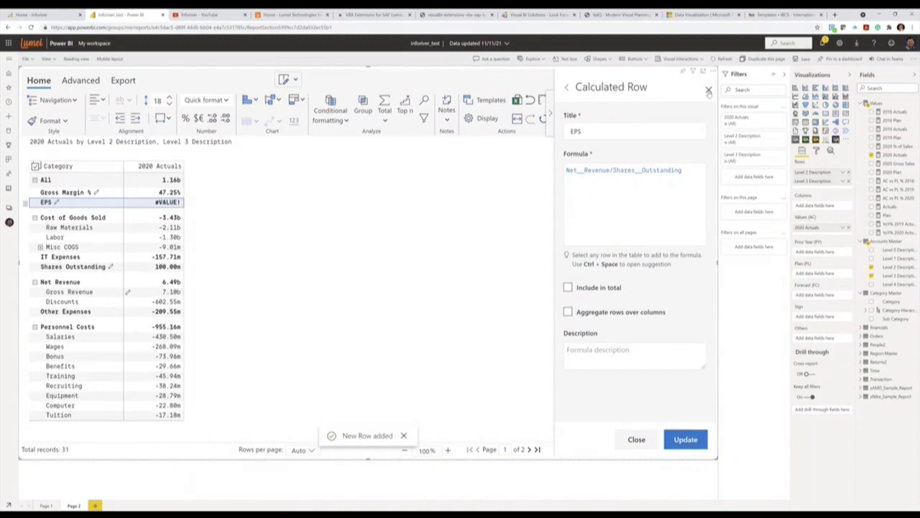
left_click(708, 89)
left_click(213, 214)
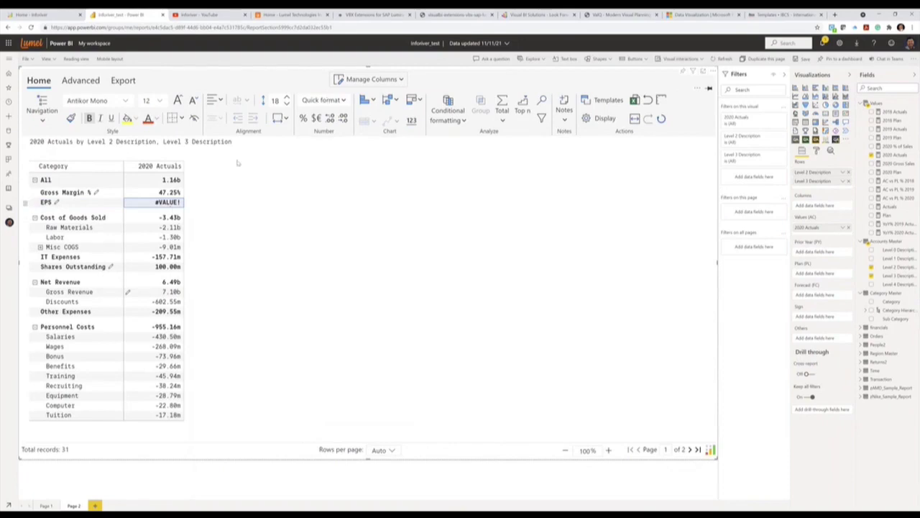
left_click(173, 207)
left_click(171, 205)
Step: Fill the Gross Margin % cell under 2020 Actuals with yellow
left_click(168, 193)
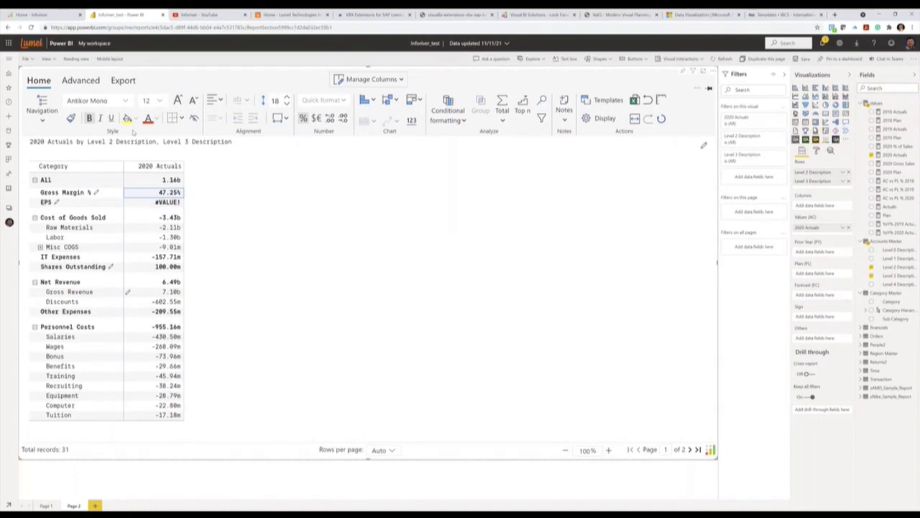
left_click(127, 118)
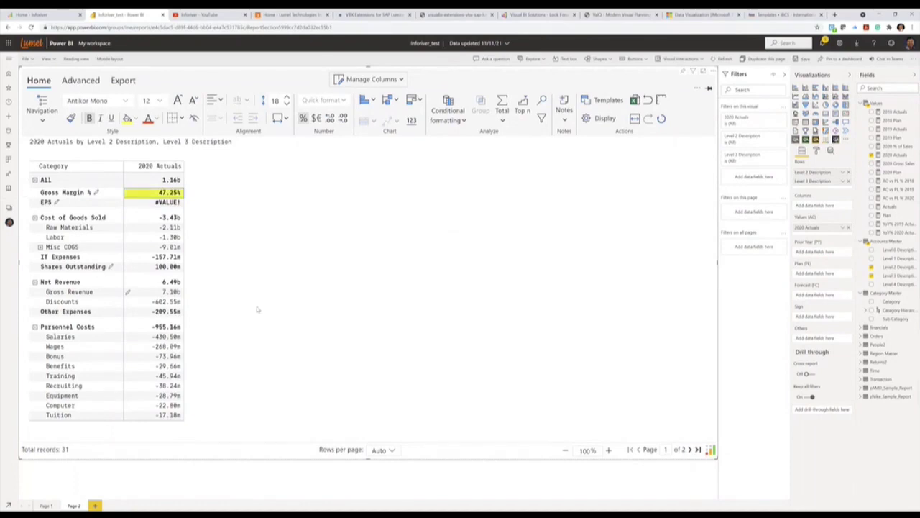
left_click(172, 245)
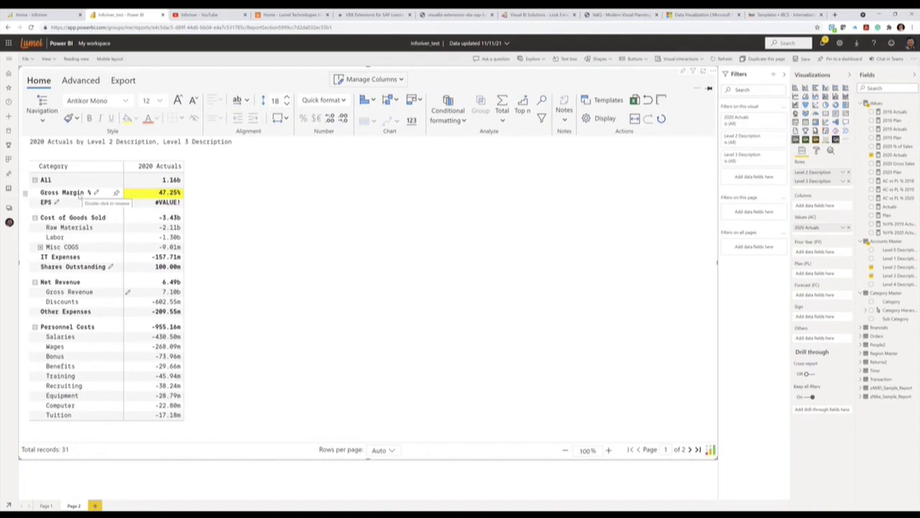
Step: Review the audit log for the 2020 Actuals column, and clear its filter to show the changes for the whole matrix
left_click(85, 82)
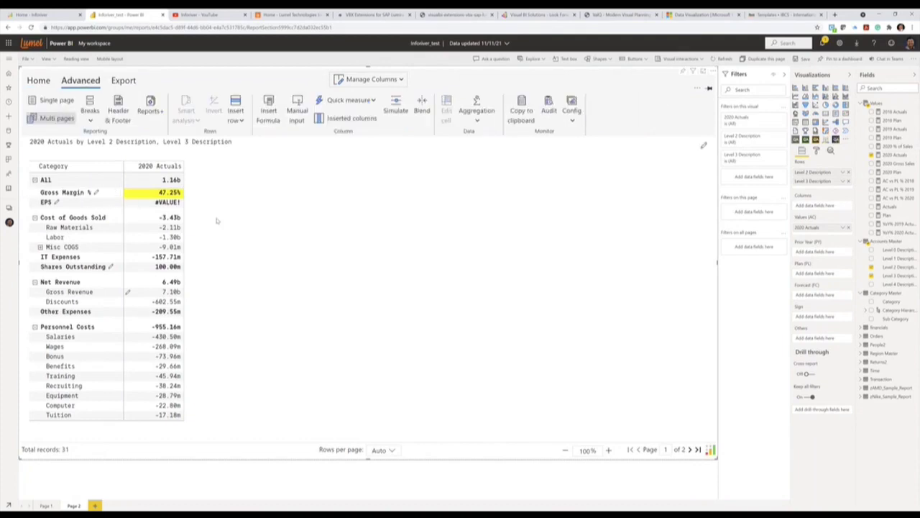
left_click(172, 167)
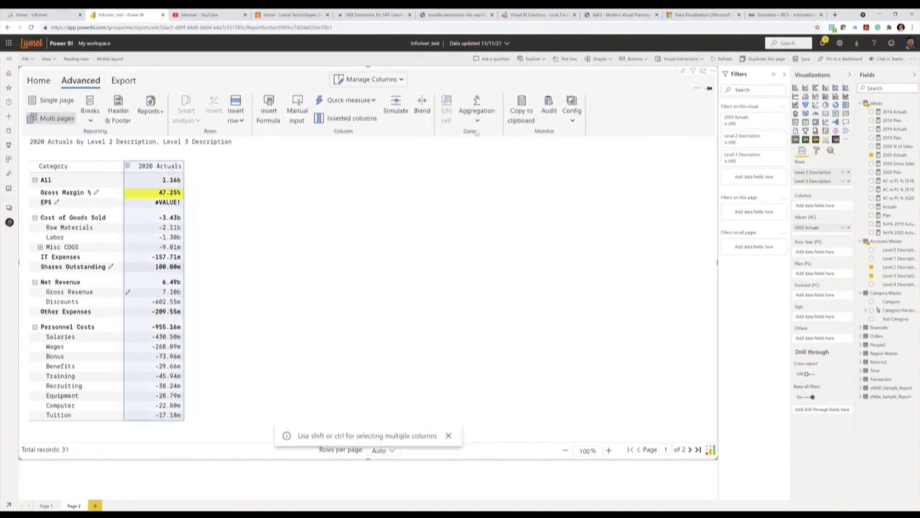
left_click(549, 107)
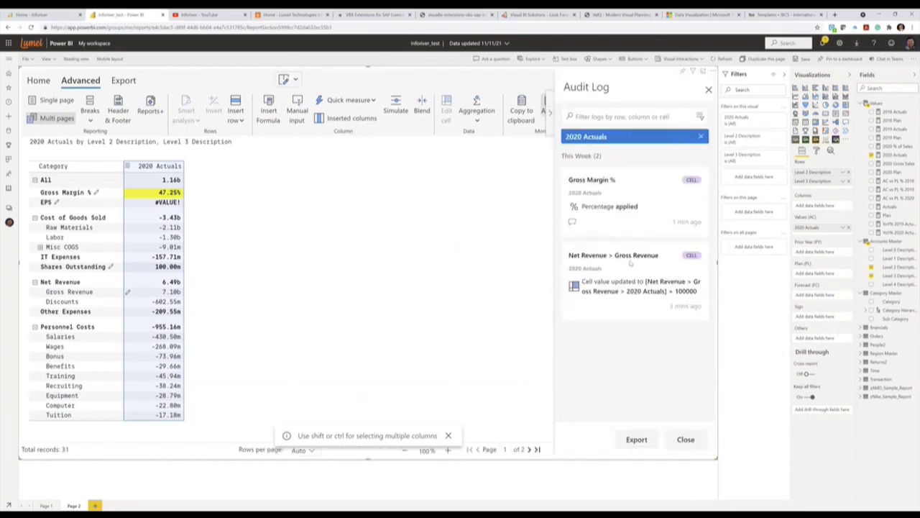
left_click(475, 265)
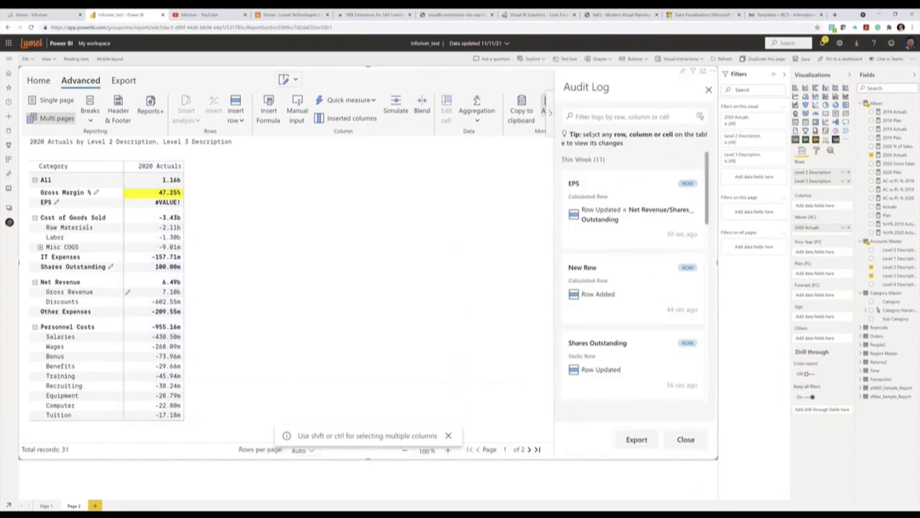
Step: Read through the remaining audit log entries for the whole matrix and close the log
scroll(636, 343, "down", 10)
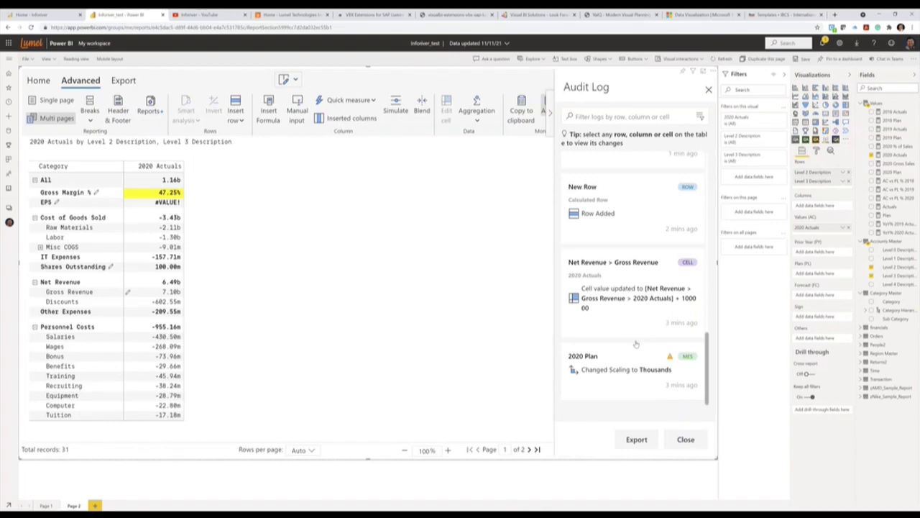
left_click(708, 90)
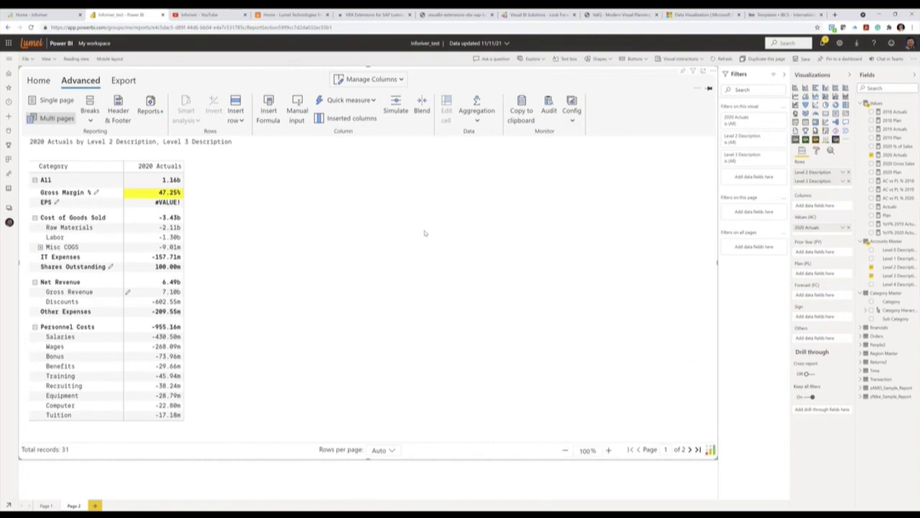
Step: Insert a formula measure column that multiplies 2020 Actuals by 1.1, keeping the Formula row aggregation type
left_click(477, 113)
left_click(268, 115)
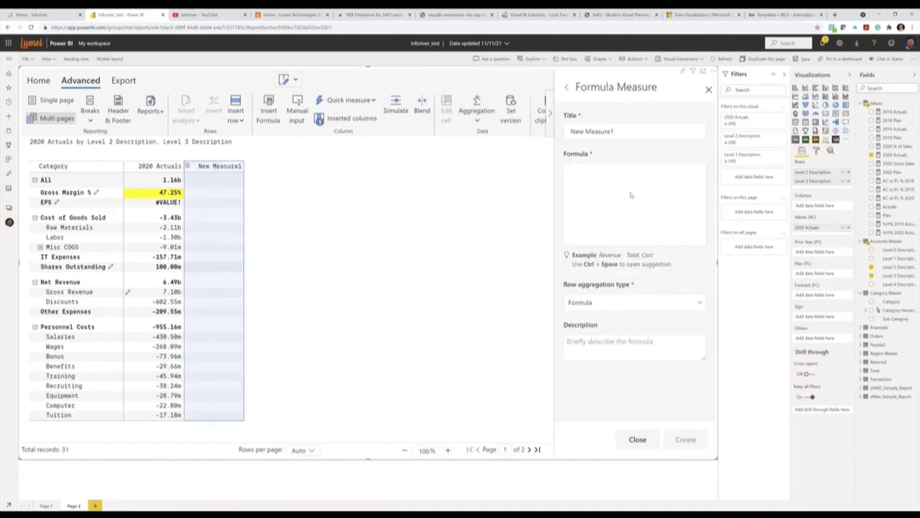
left_click(618, 165)
left_click(604, 222)
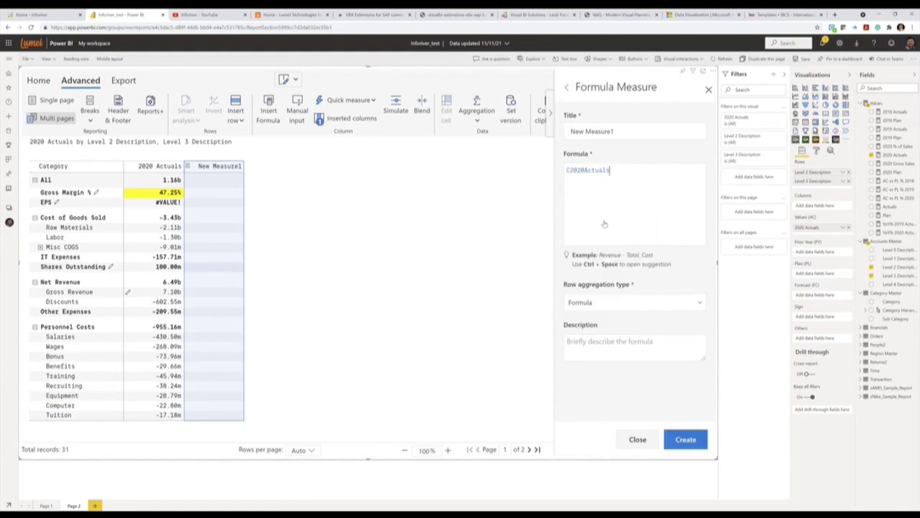
type("*1.1")
left_click(681, 439)
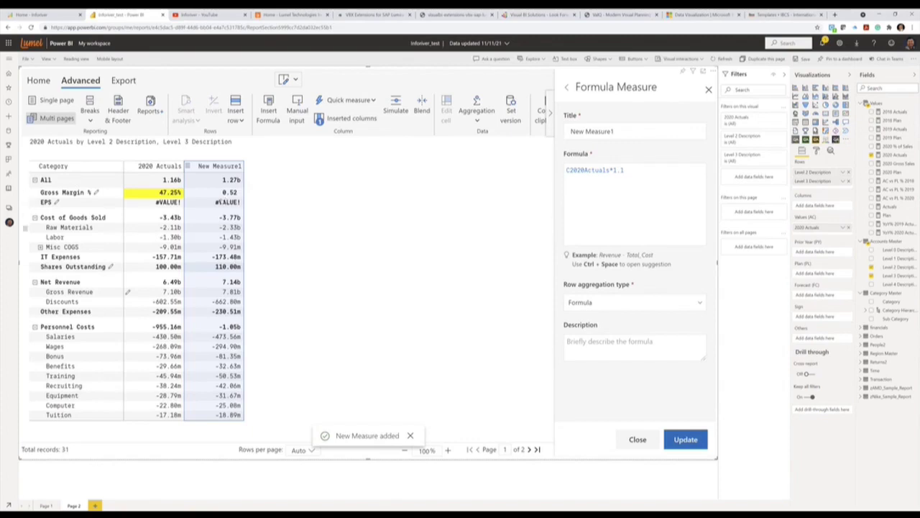
left_click(708, 90)
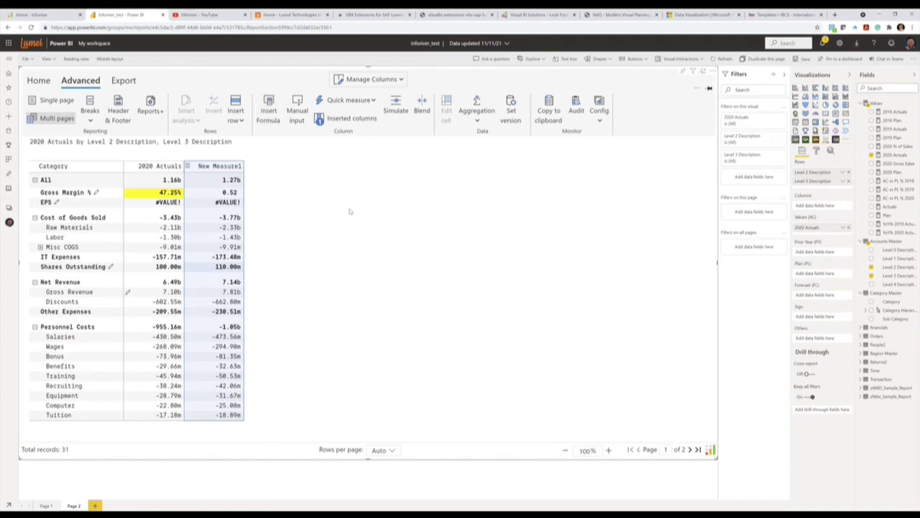
Step: Switch the P&L matrix from the Hierarchy layout to the Table layout, accepting the removal of its row groups
left_click(36, 80)
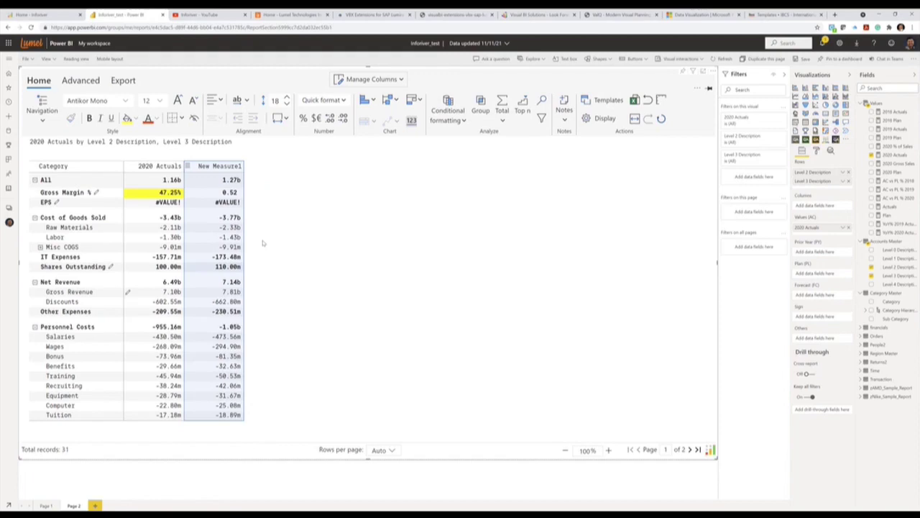
left_click(262, 243)
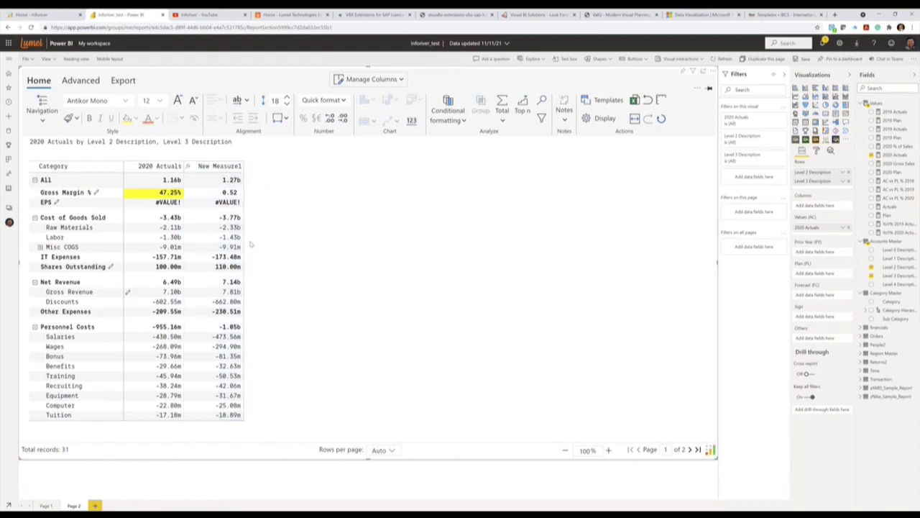
left_click(42, 109)
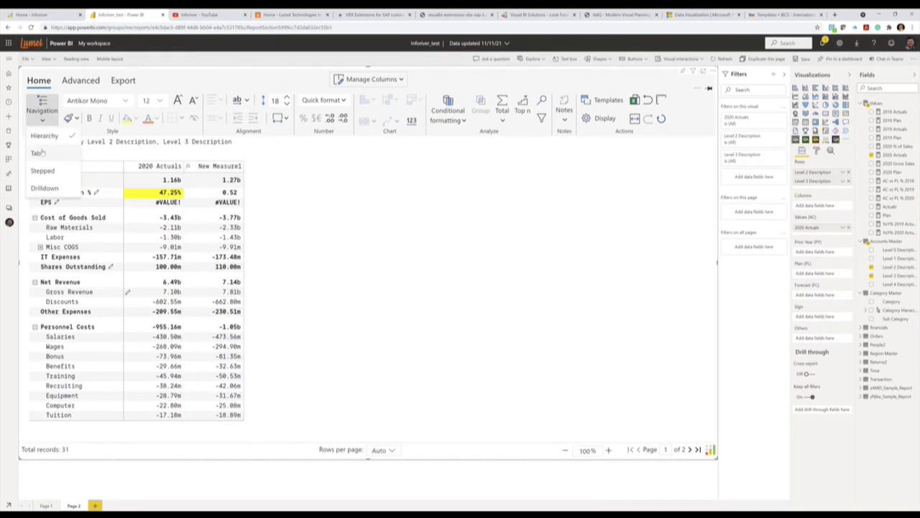
left_click(38, 153)
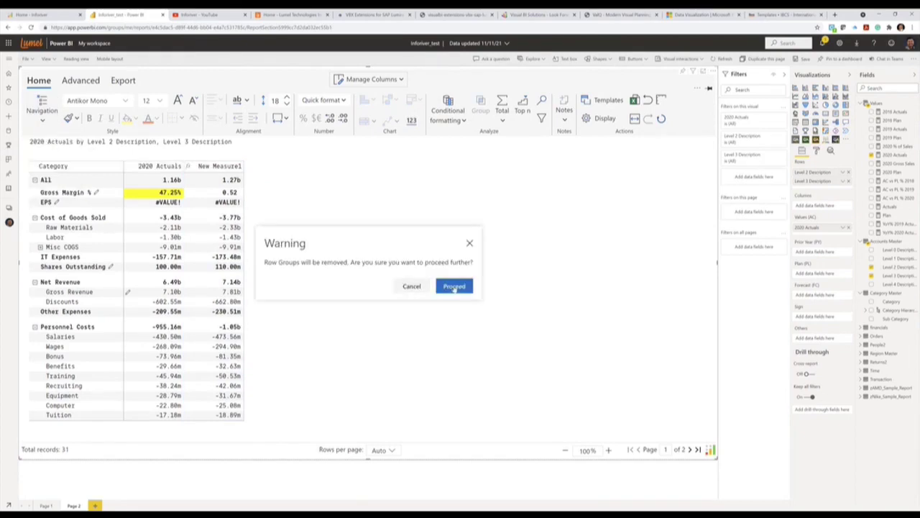
left_click(454, 286)
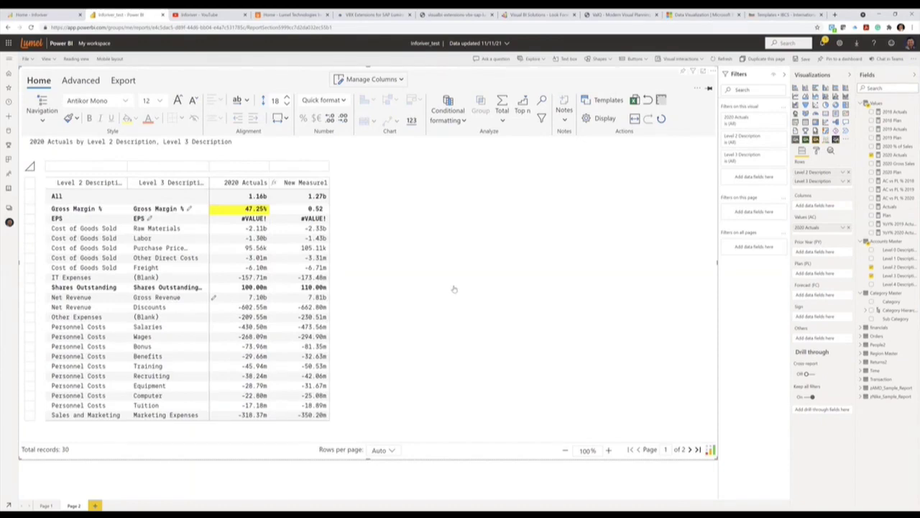
Step: Show the P&L matrix in the Stepped layout and return it to the Hierarchy layout
left_click(41, 109)
left_click(43, 171)
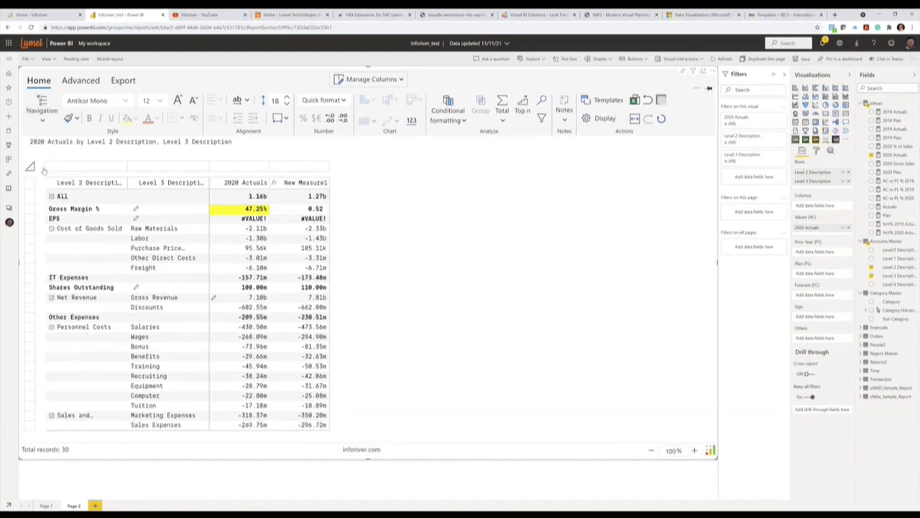
left_click(42, 109)
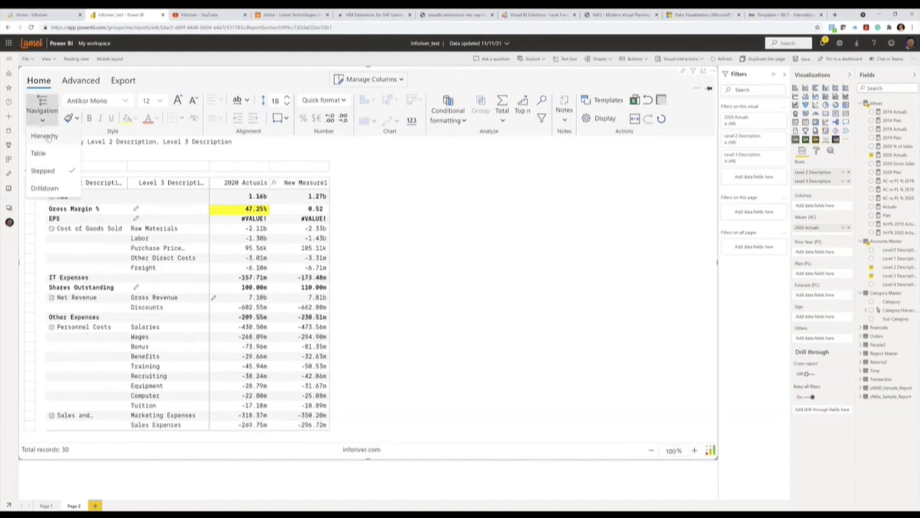
left_click(48, 137)
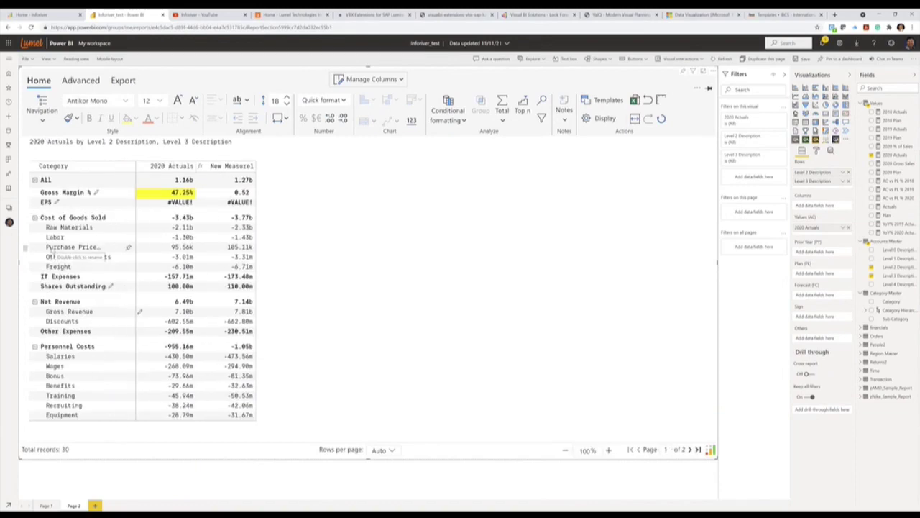
Step: Reset the customizations of the P&L matrix and delete Page 2 from the report
left_click(660, 117)
left_click(498, 284)
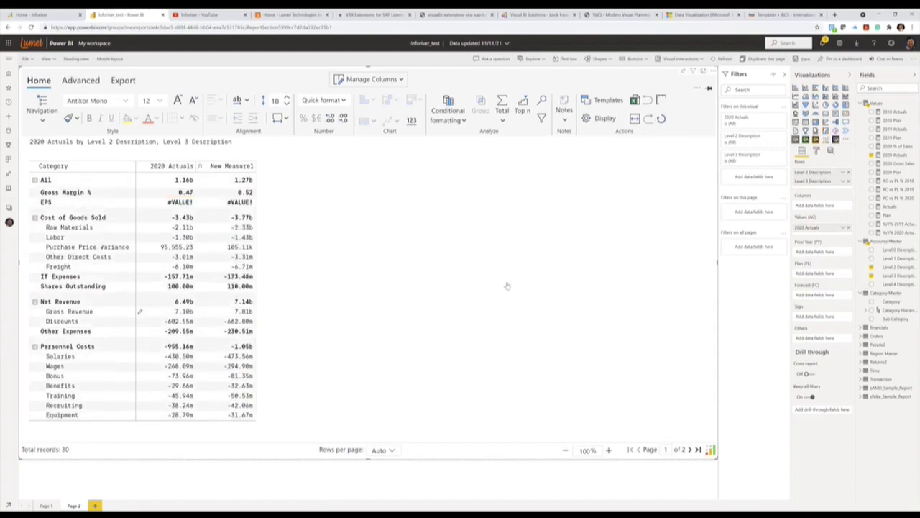
double_click(92, 169)
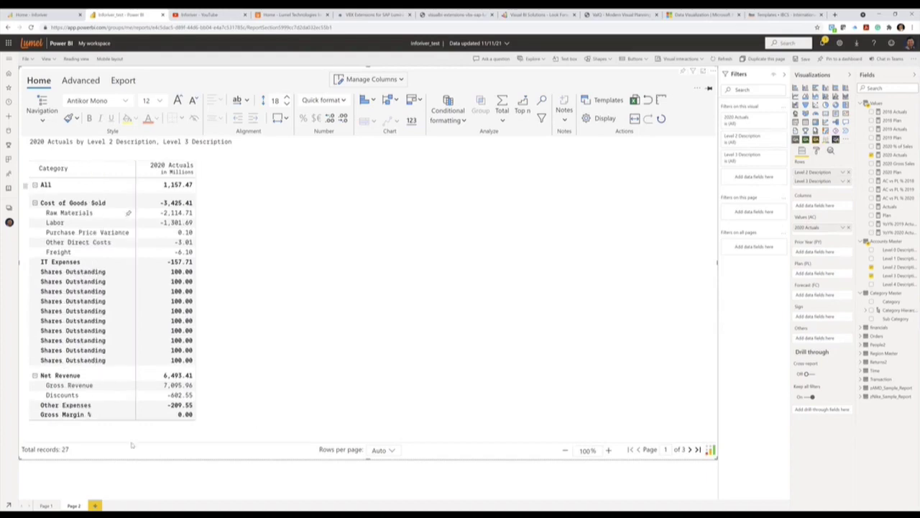
left_click(85, 505)
left_click(537, 288)
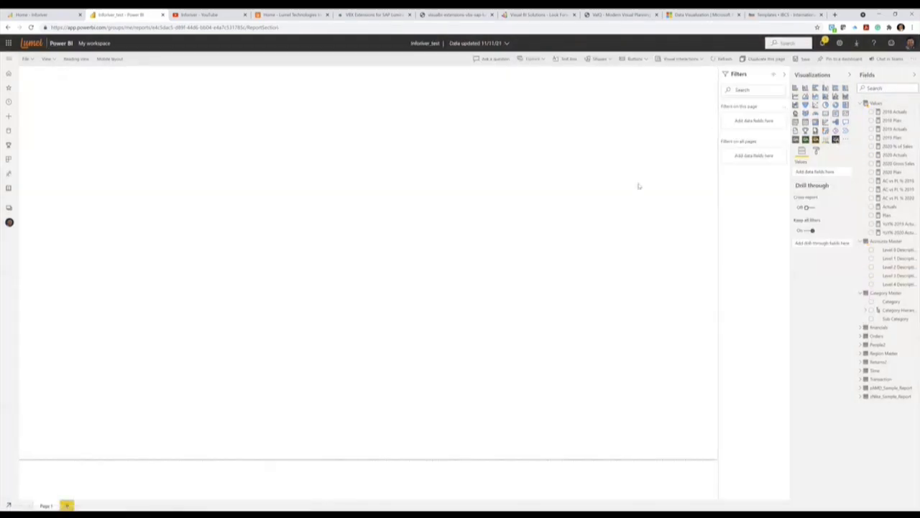
Step: Add a new report page and insert an Inforiver Premium visual enlarged to fill the whole canvas
left_click(604, 190)
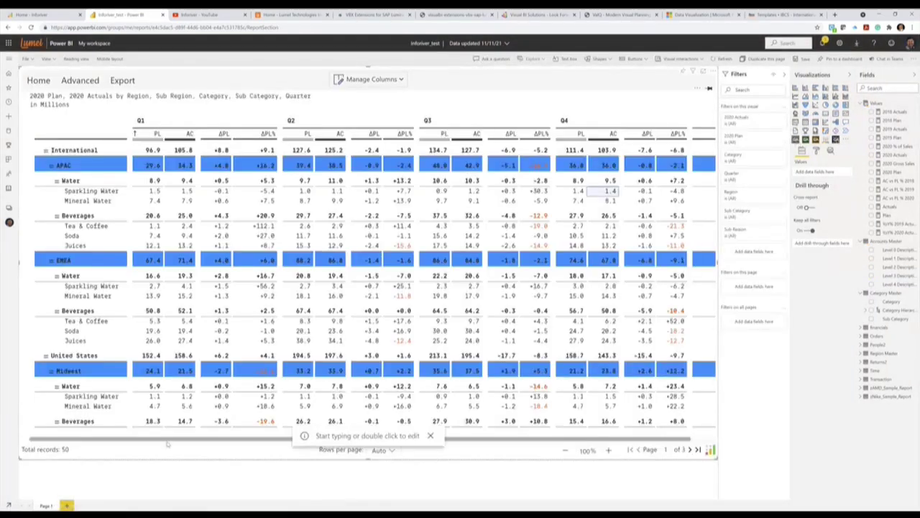
left_click(66, 505)
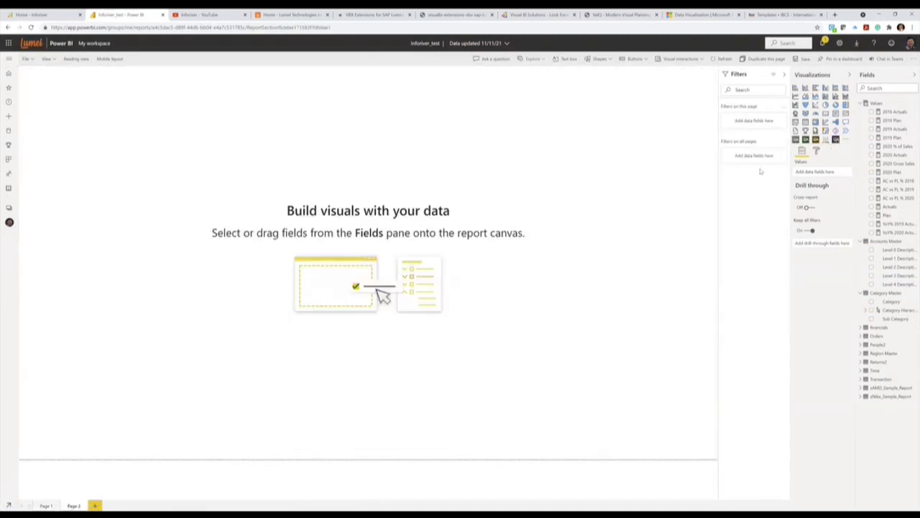
left_click(795, 139)
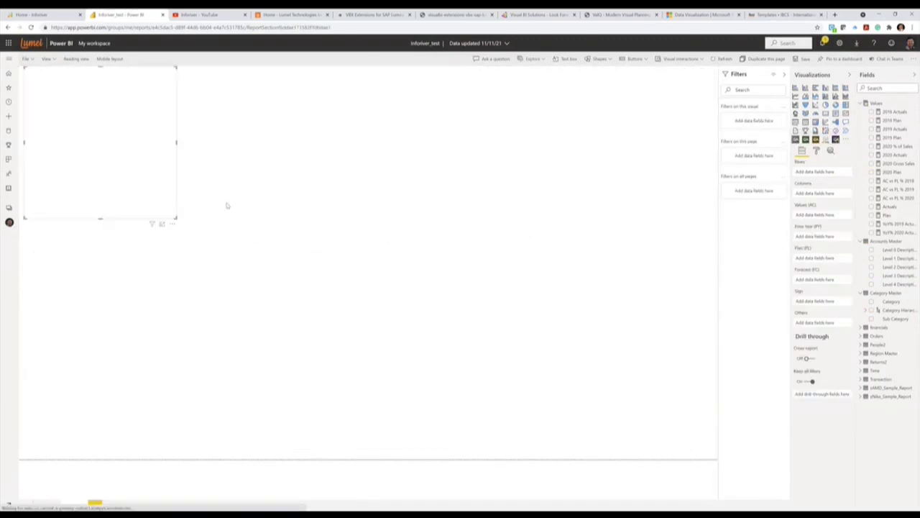
left_click_drag(176, 216, 716, 457)
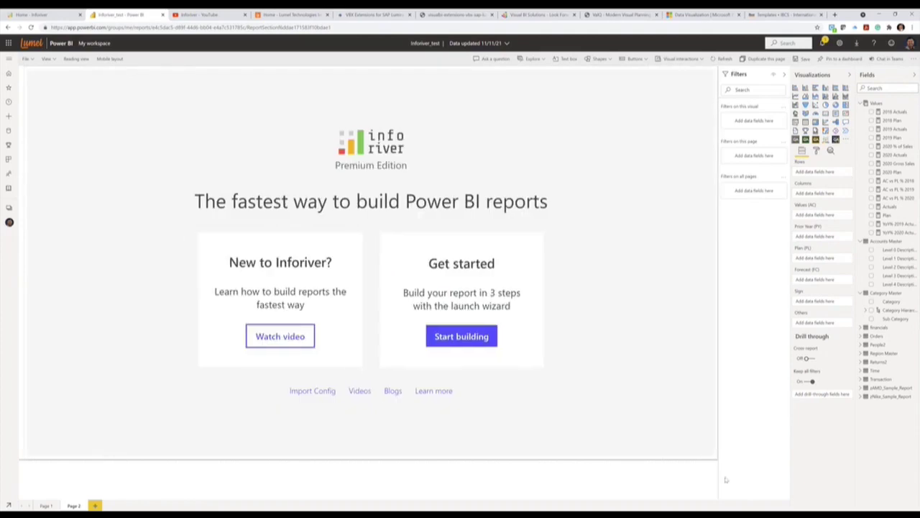
Step: Add Region Hierarchy above Category Hierarchy as rows and 2020 Actuals as values, and widen the Category column to fit its labels
left_click(871, 310)
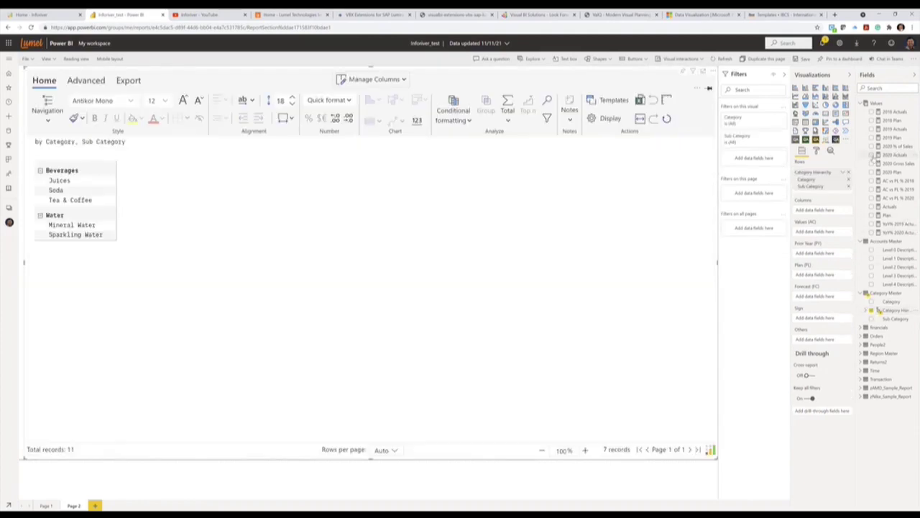
left_click(872, 155)
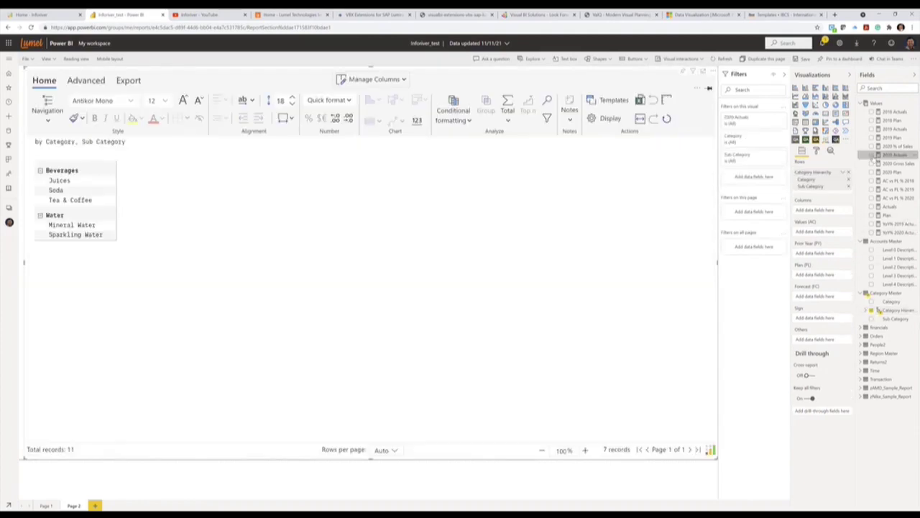
left_click(882, 353)
left_click_drag(890, 370, 819, 173)
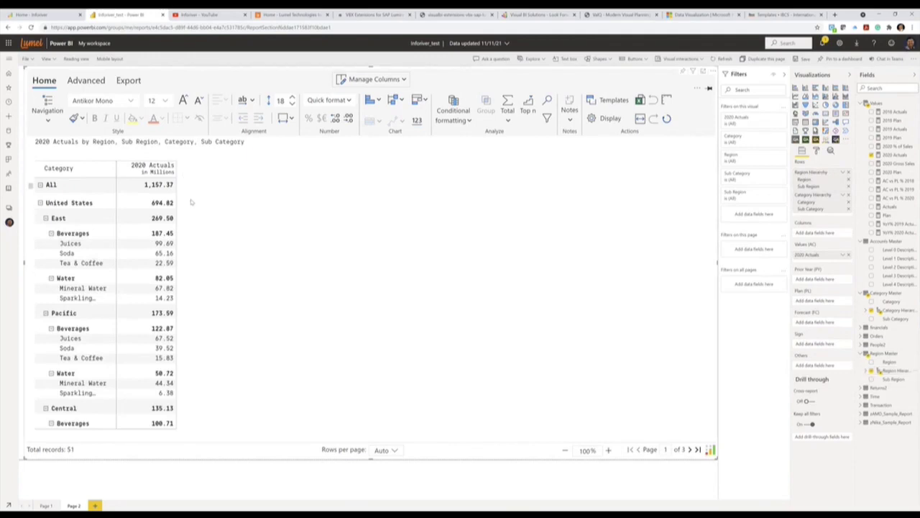
left_click_drag(113, 166, 126, 167)
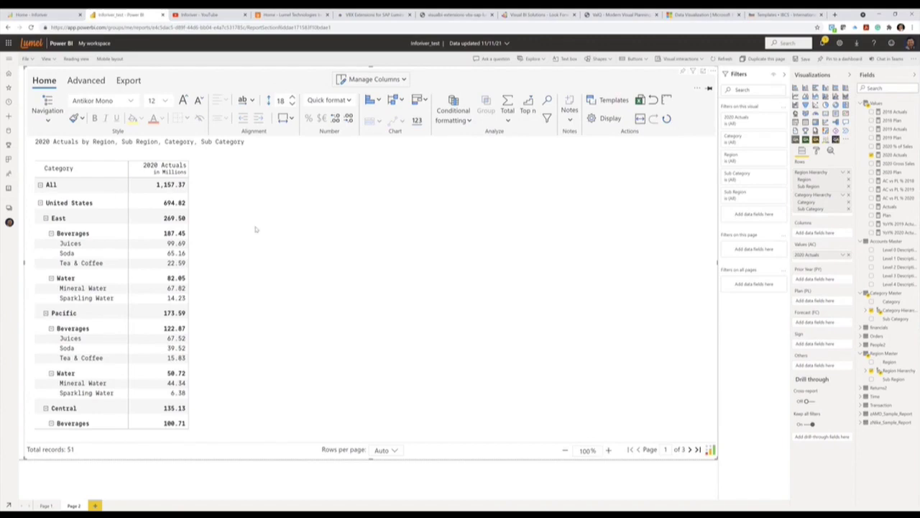
Step: Switch the region matrix to the Stepped layout and expand the Central sub region into its categories
left_click(48, 119)
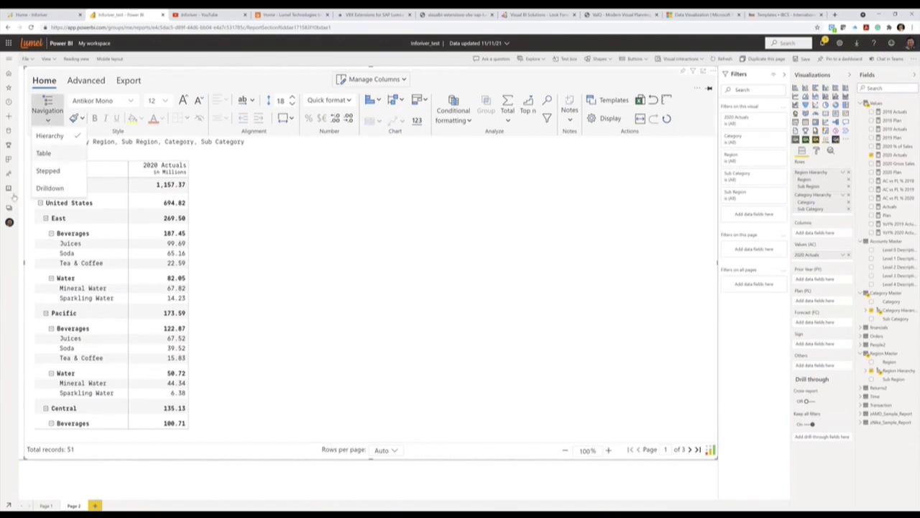
left_click(45, 154)
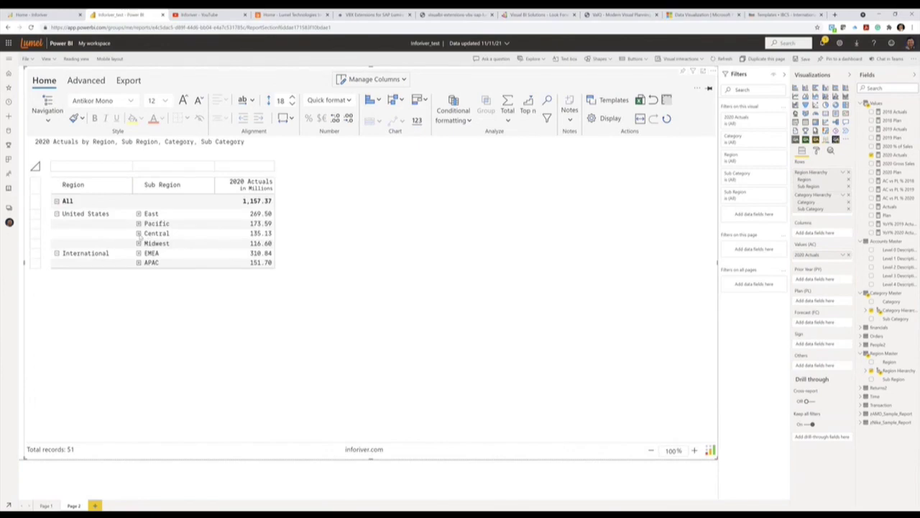
left_click(139, 233)
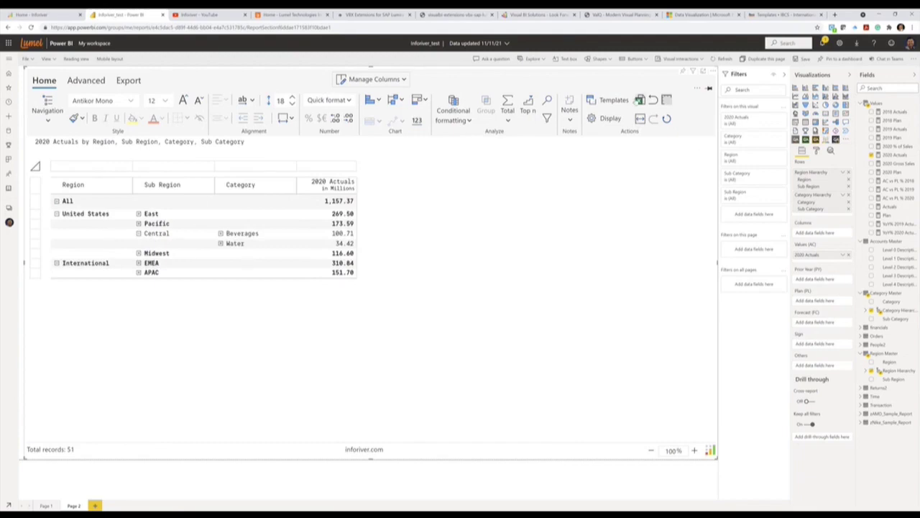
Step: Export the stepped matrix as an Excel file, save and check it in Excel, and return to the Power BI report
left_click(640, 100)
right_click(375, 279)
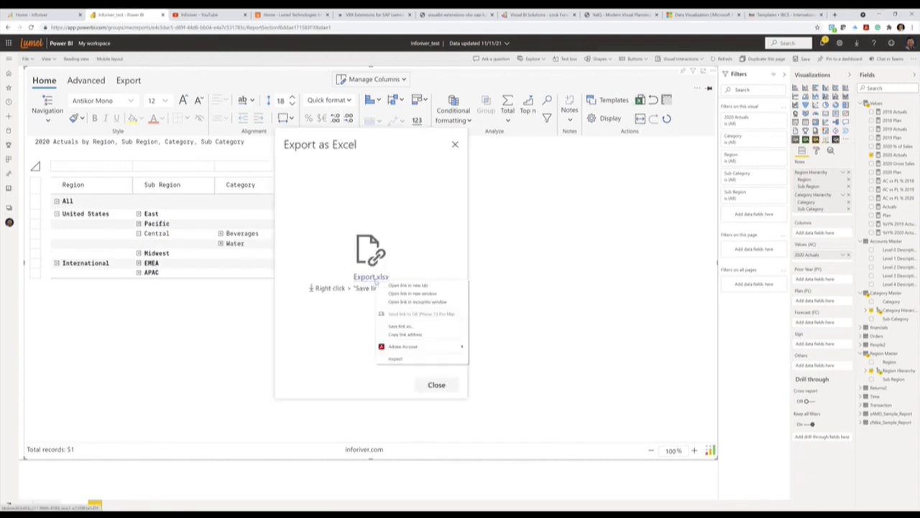
left_click(400, 328)
left_click(479, 292)
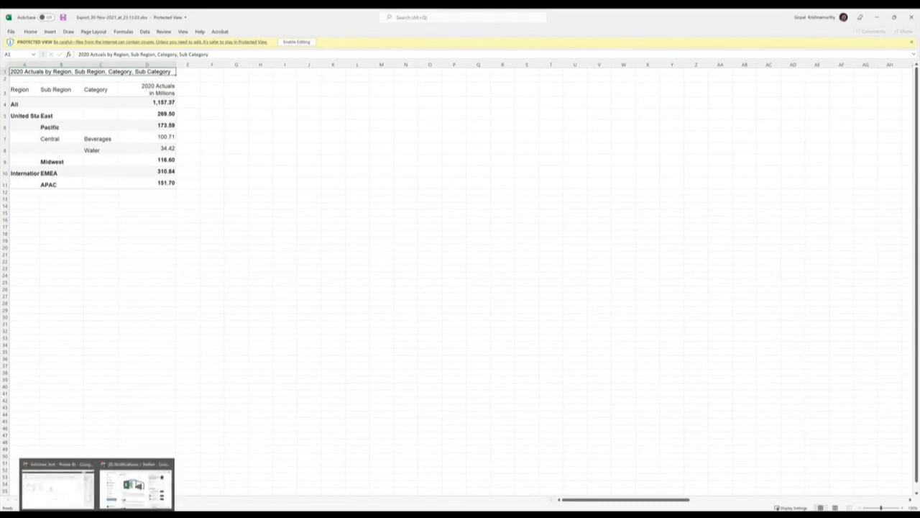
left_click(129, 478)
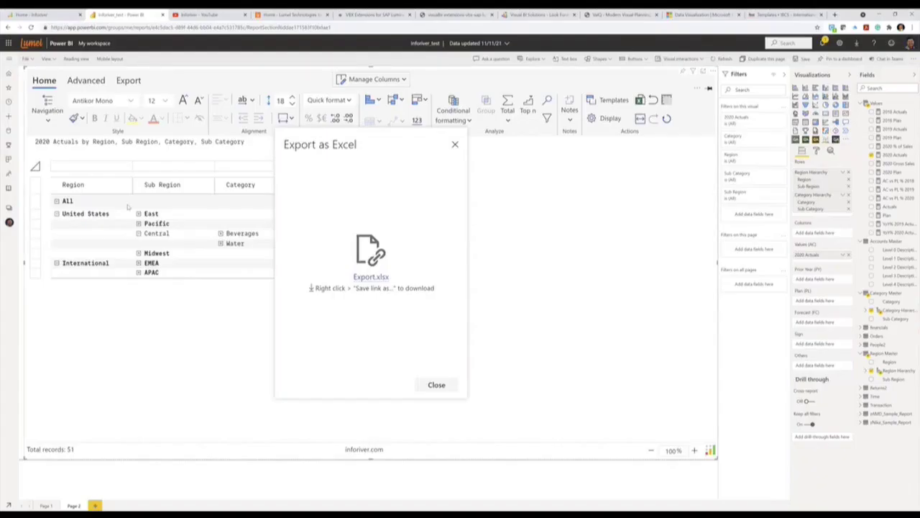
left_click(436, 384)
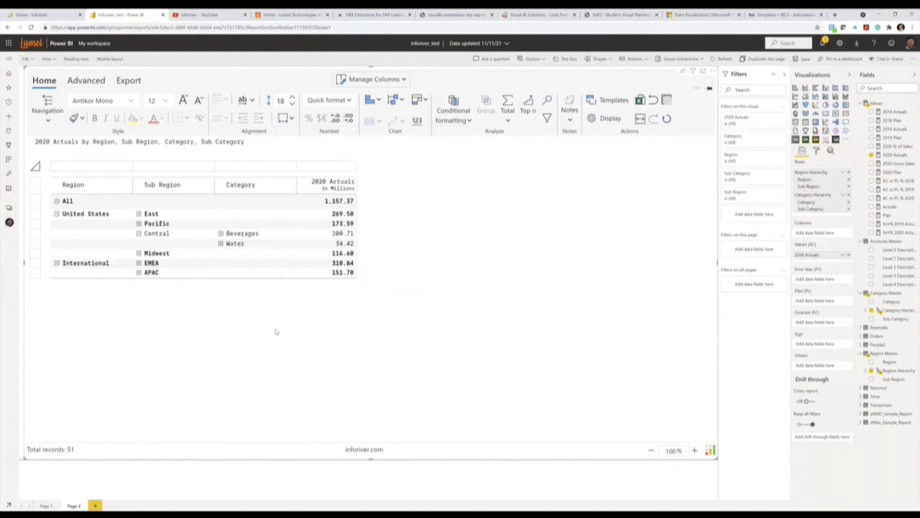
Step: Switch the region matrix back to the Hierarchy layout
left_click(47, 108)
left_click(54, 165)
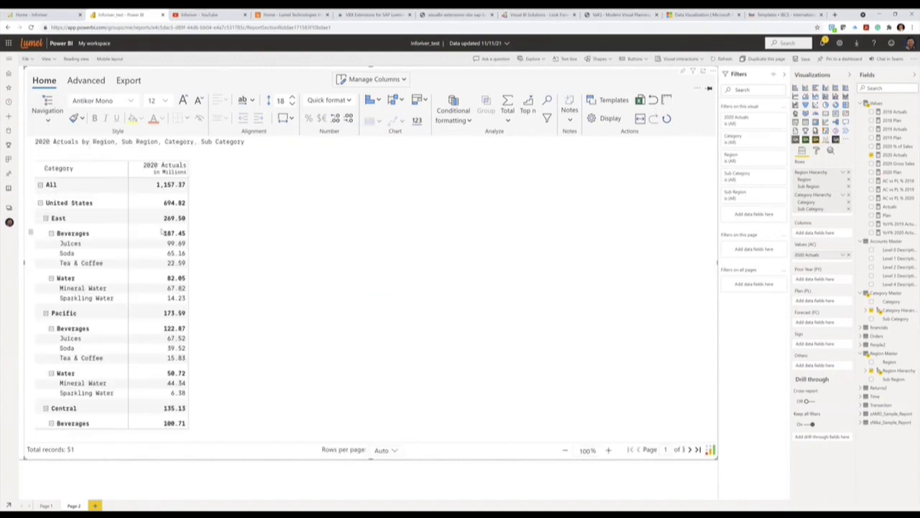
left_click(39, 123)
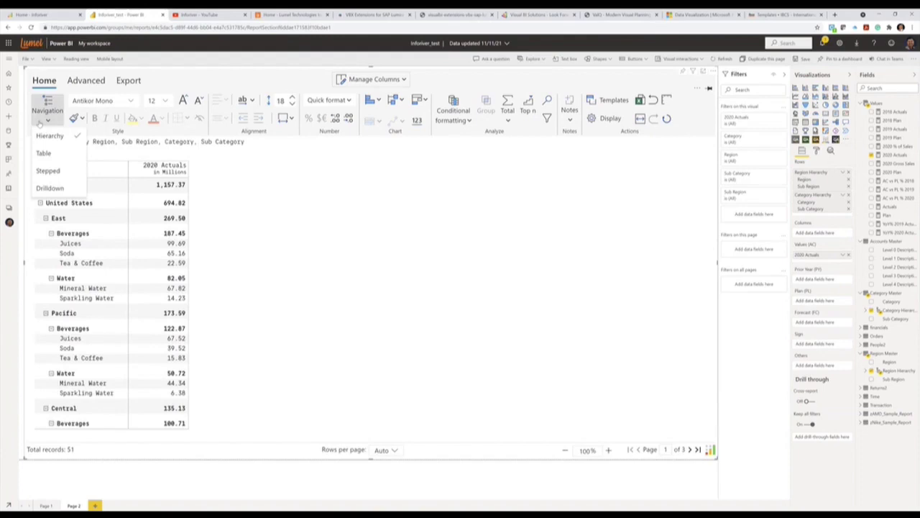
left_click(227, 215)
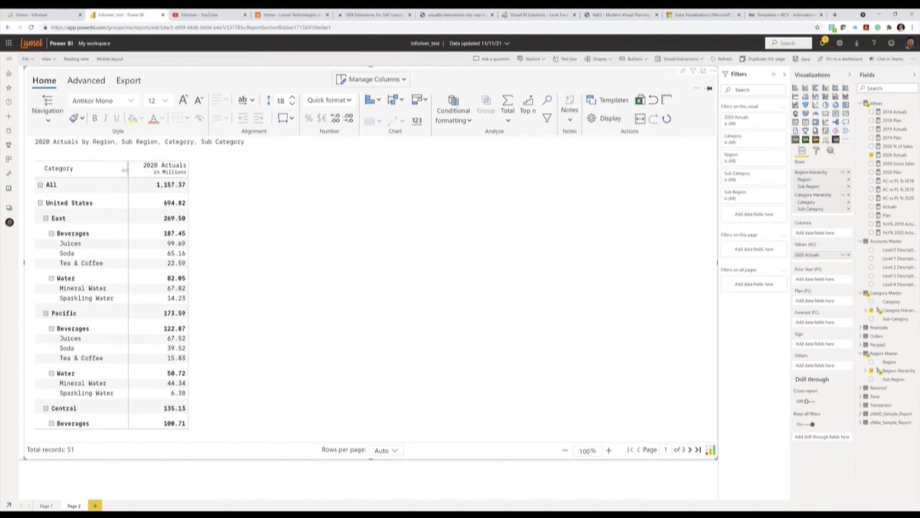
Step: Widen the Category column of the region matrix
left_click_drag(128, 169, 152, 172)
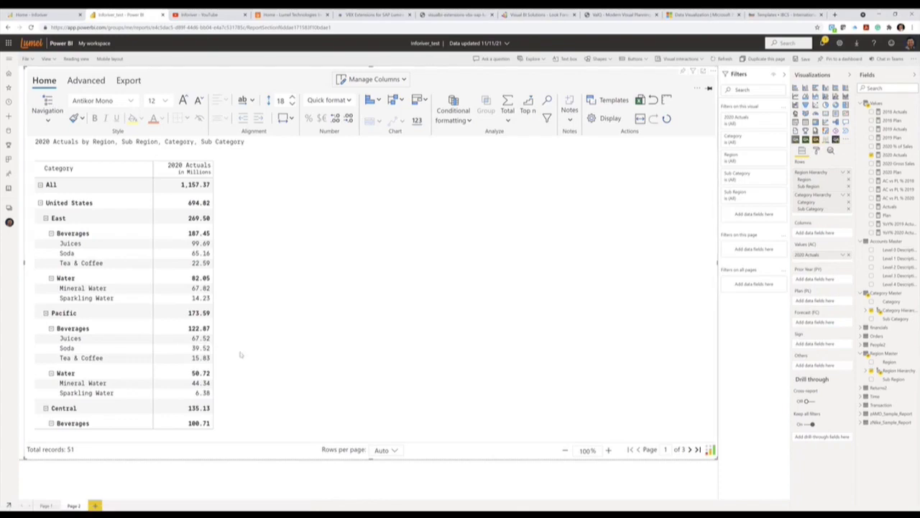
Step: Pin the Juices row under East Beverages, check it on every page, and return to the first page
left_click(145, 244)
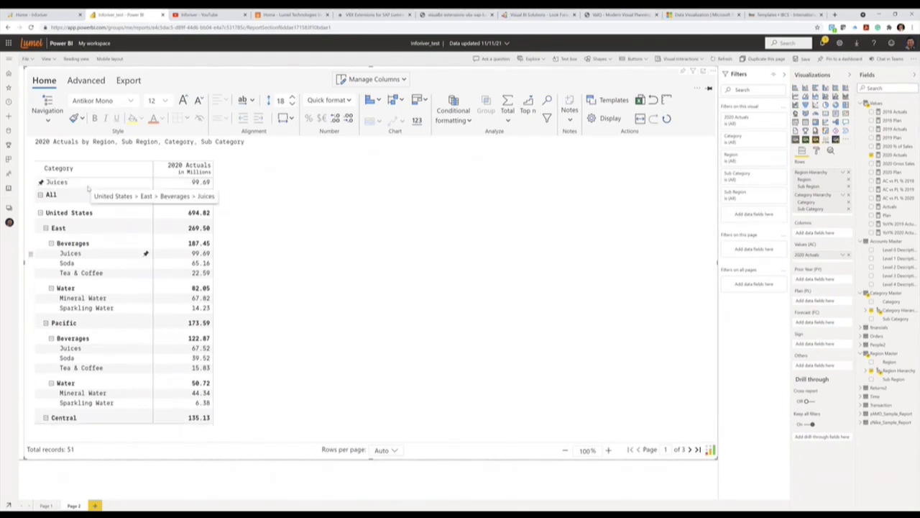
left_click(689, 450)
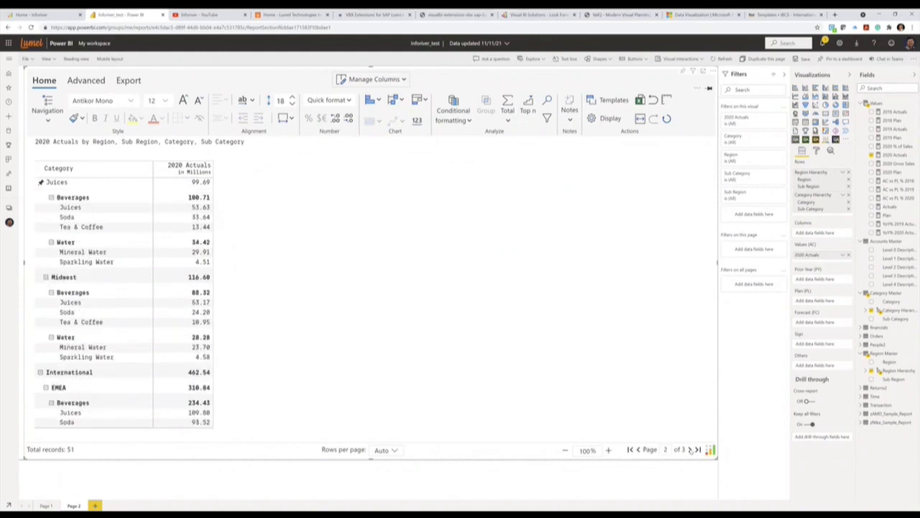
left_click(689, 449)
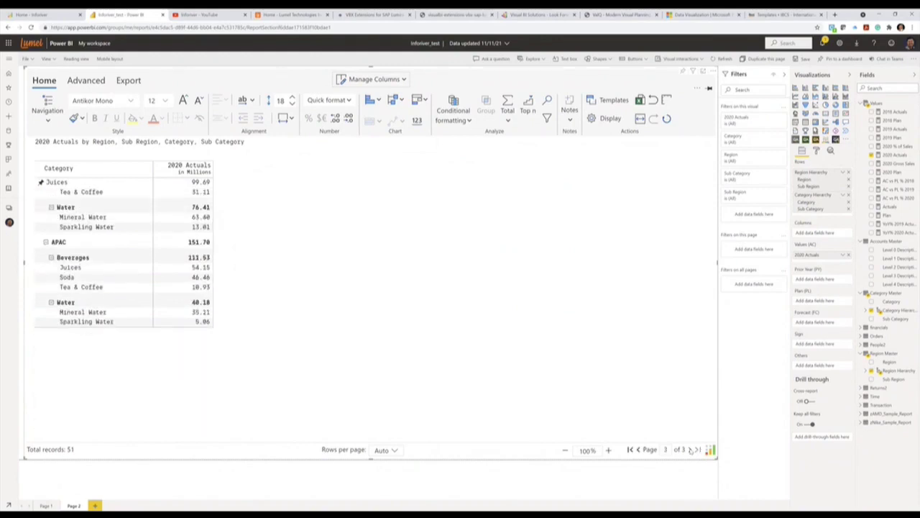
left_click(630, 450)
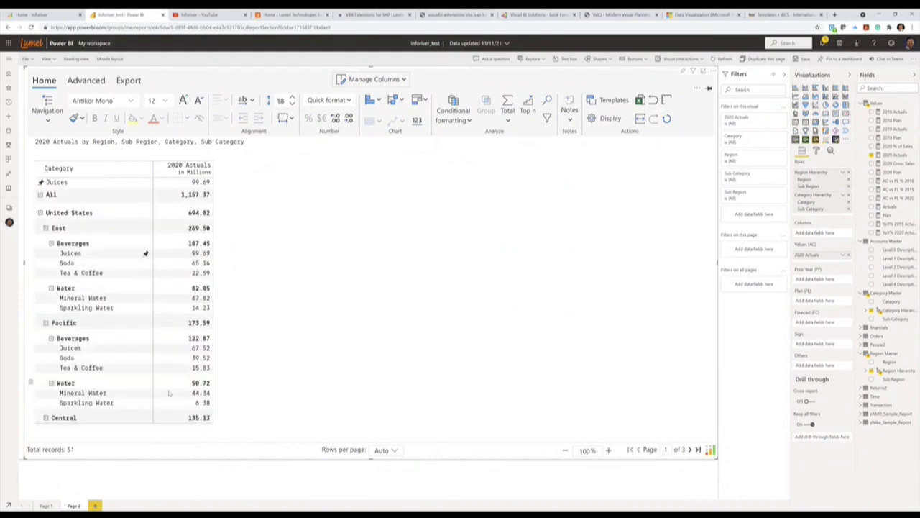
Step: Also pin the Juices row under Pacific Beverages, check both pinned rows on the last page, and return to page 1
left_click(145, 348)
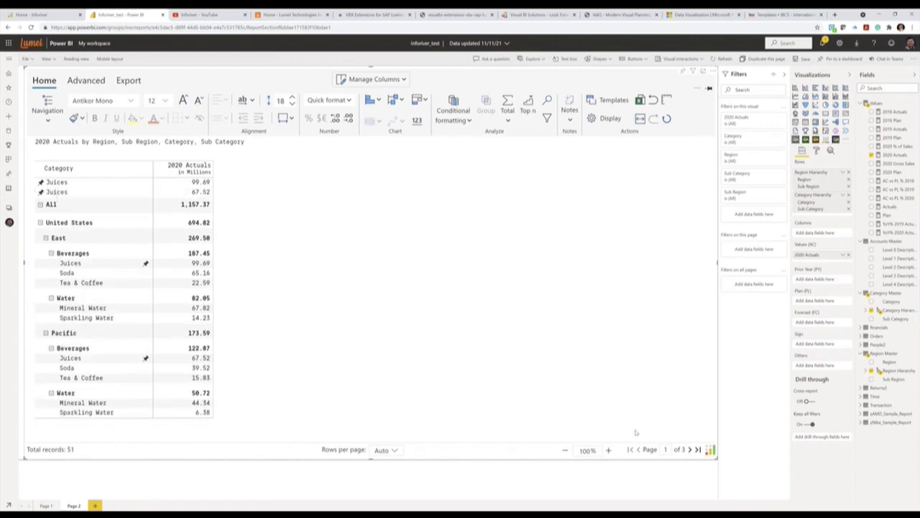
left_click(689, 450)
left_click(689, 450)
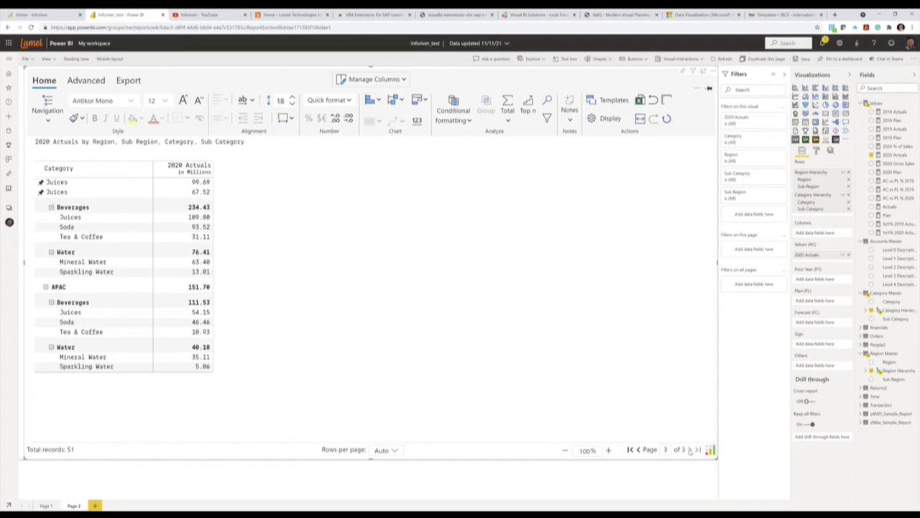
left_click(631, 449)
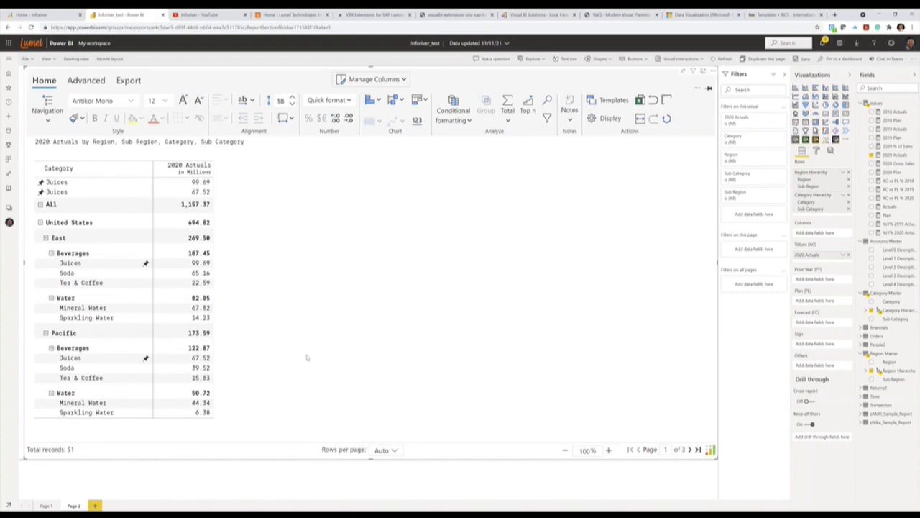
Step: Unpin both Juices rows, under East and under Pacific
left_click(145, 263)
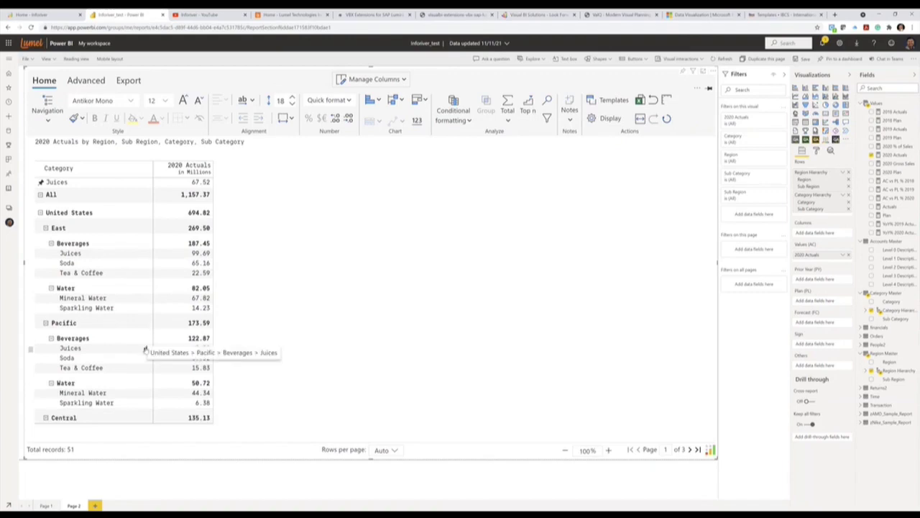
left_click(145, 349)
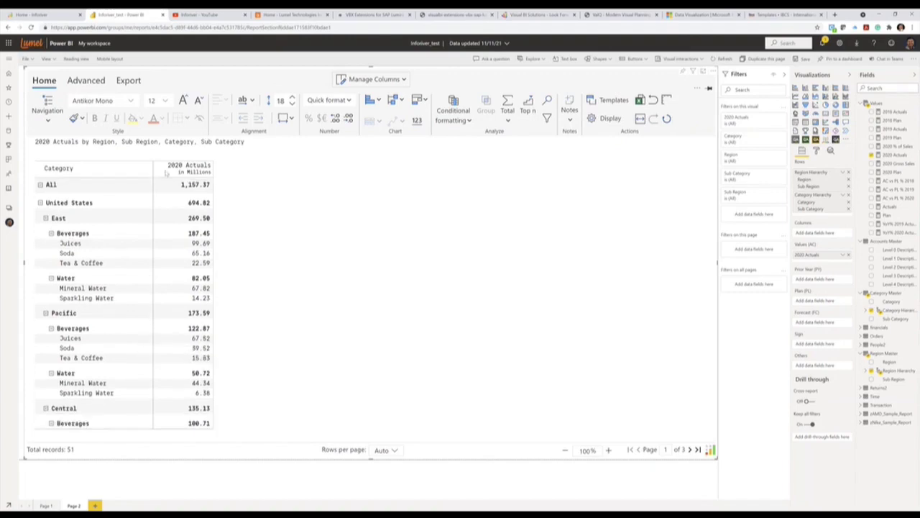
Step: Drill through International, APAC and Water in the Drilldown layout, and restore the Hierarchy layout
left_click(46, 113)
left_click(50, 189)
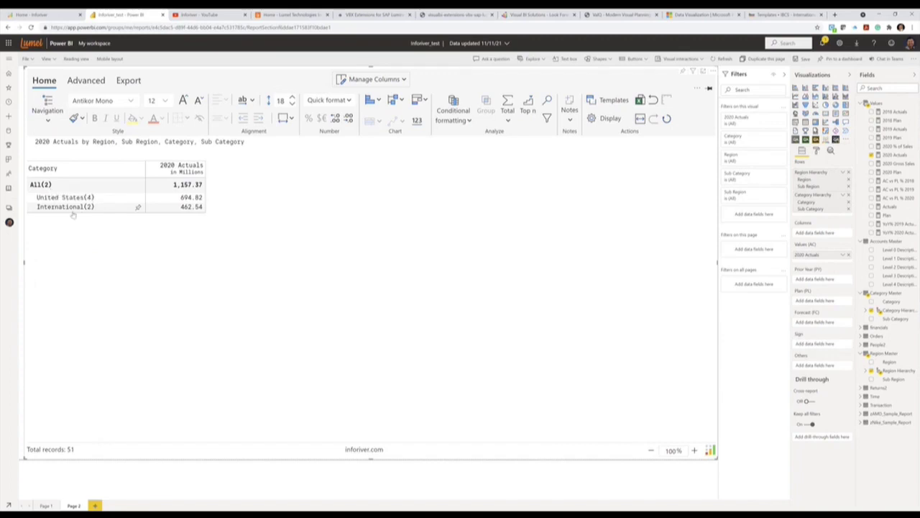
left_click(75, 208)
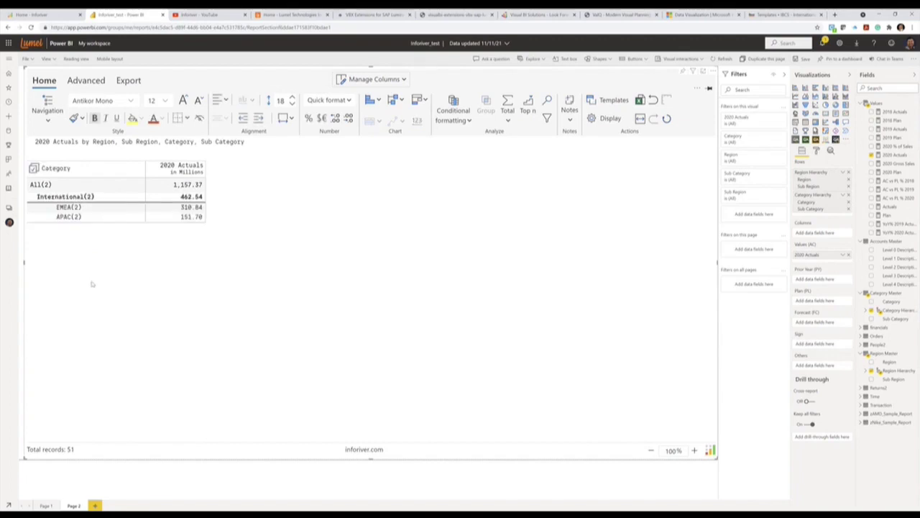
left_click(66, 218)
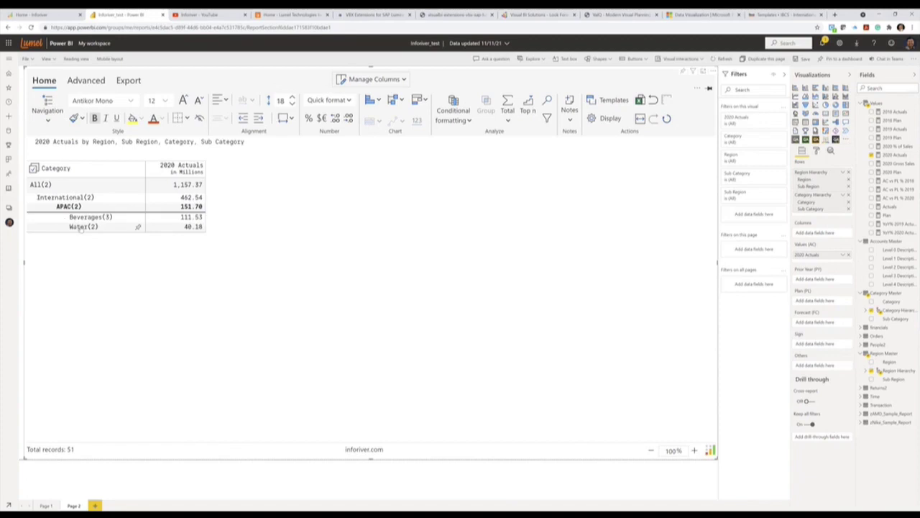
left_click(82, 228)
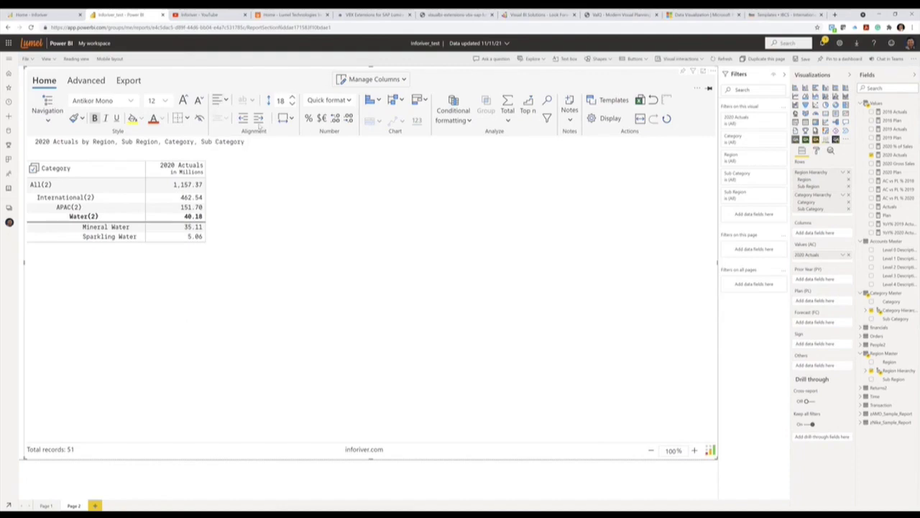
left_click(56, 120)
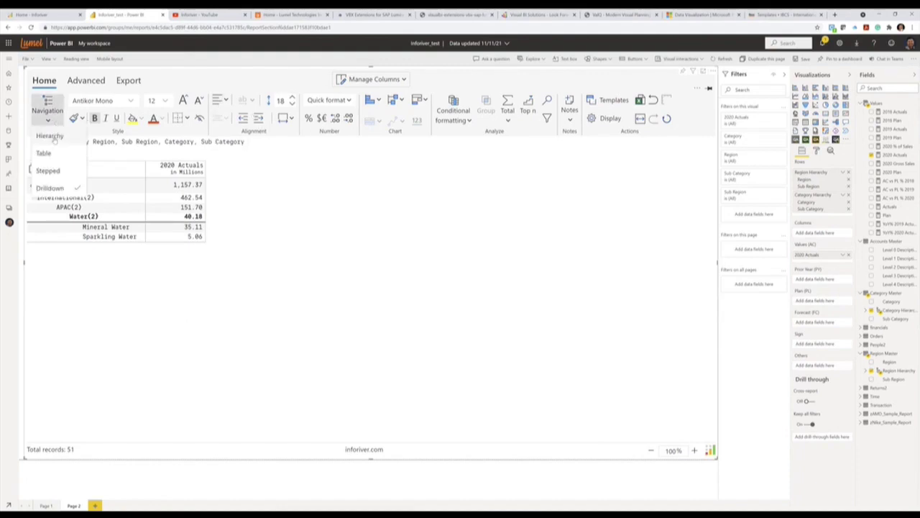
left_click(52, 148)
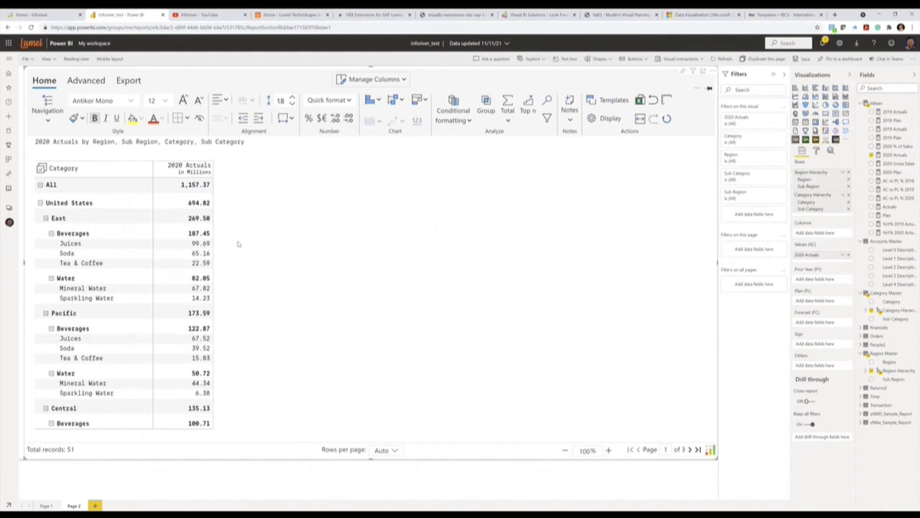
Step: Add 2020 Plan as a value below 2020 Actuals and set the 2020 Actuals column width to 150 px
left_click_drag(886, 173, 826, 264)
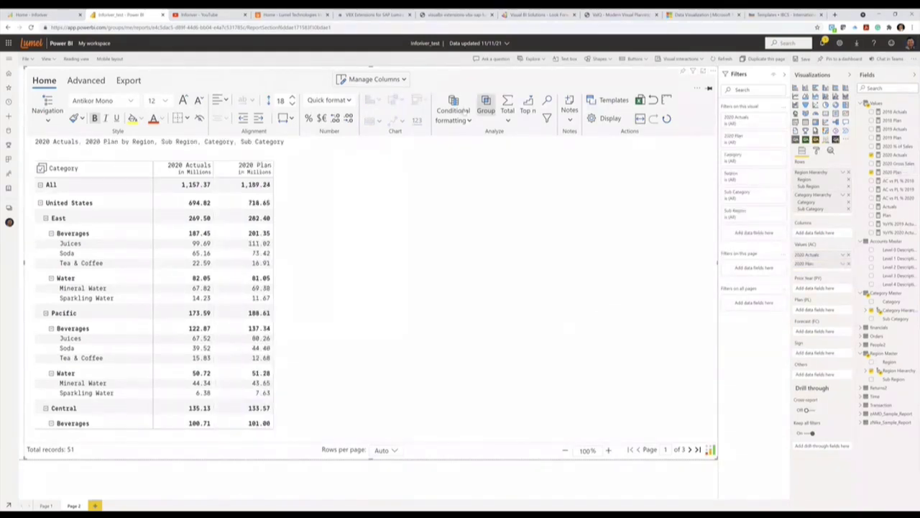
left_click(374, 79)
left_click(443, 102)
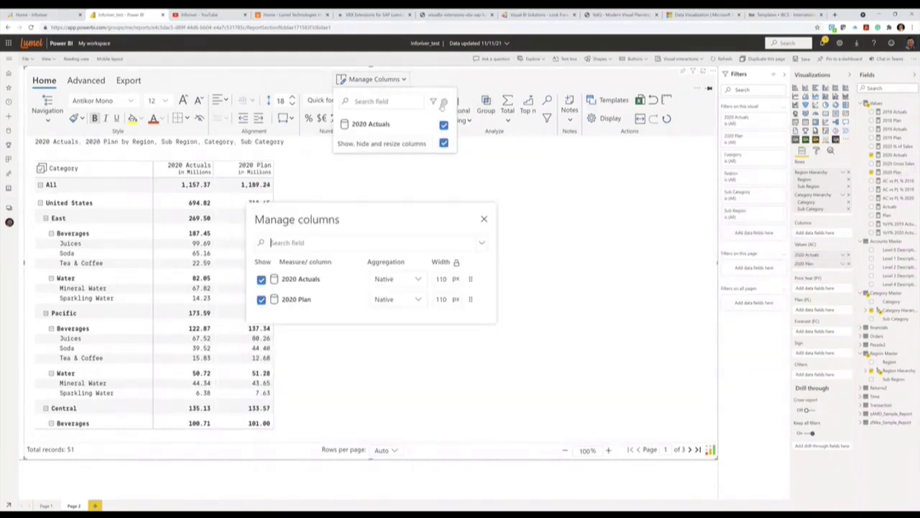
double_click(441, 279)
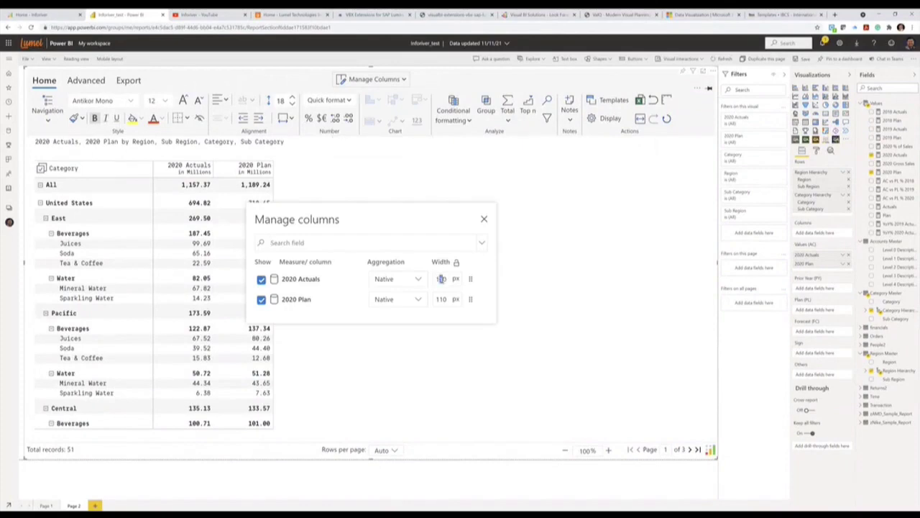
type("150")
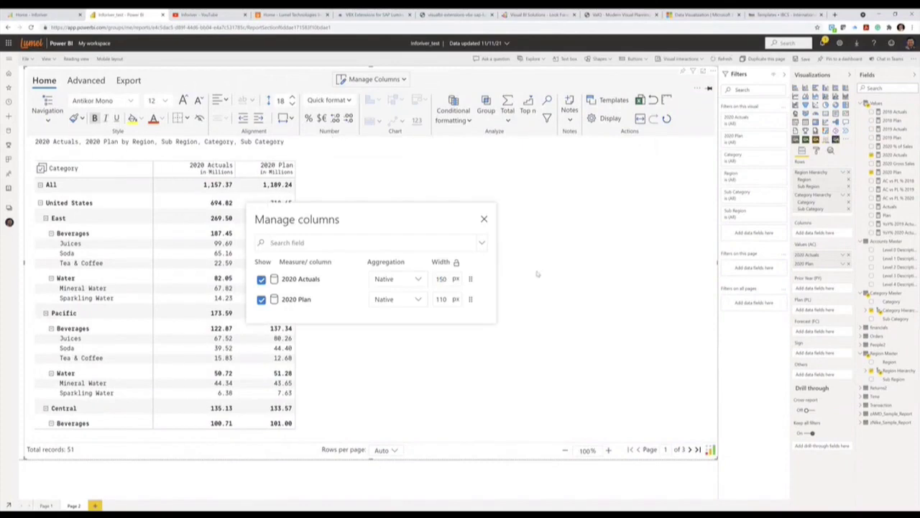
left_click(484, 219)
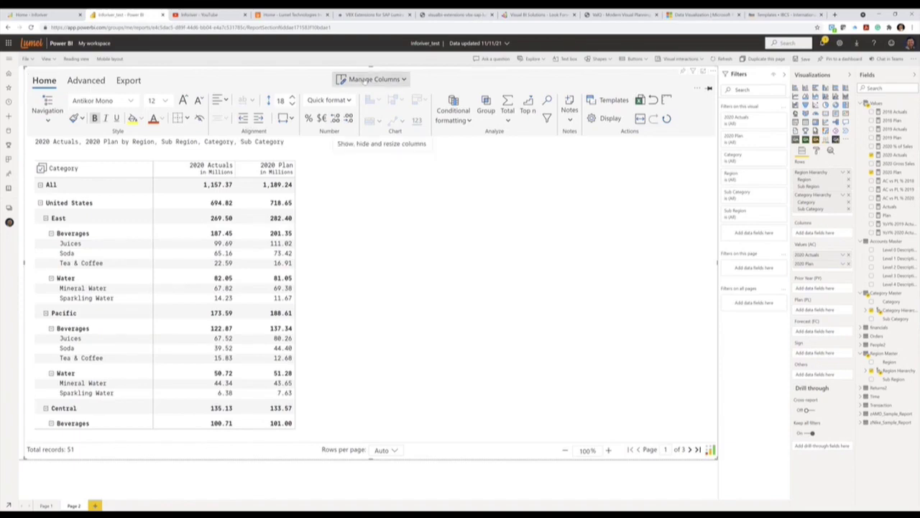
Step: Raise the matrix row height to 24 and reduce it to 20
left_click(292, 98)
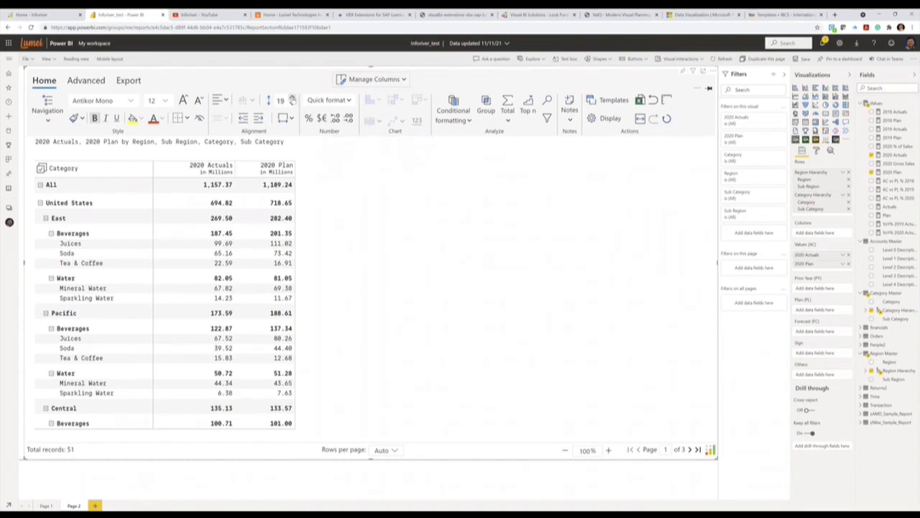
left_click(291, 98)
left_click(291, 99)
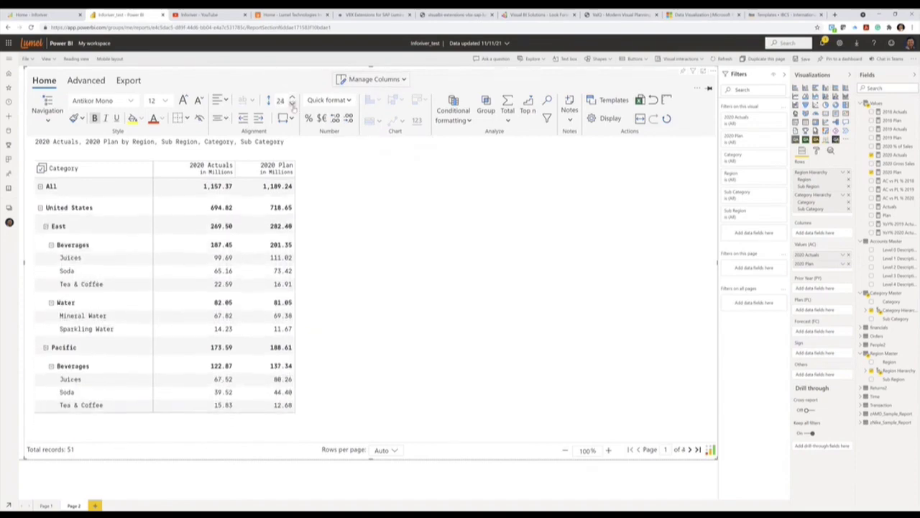
left_click(291, 104)
left_click(292, 104)
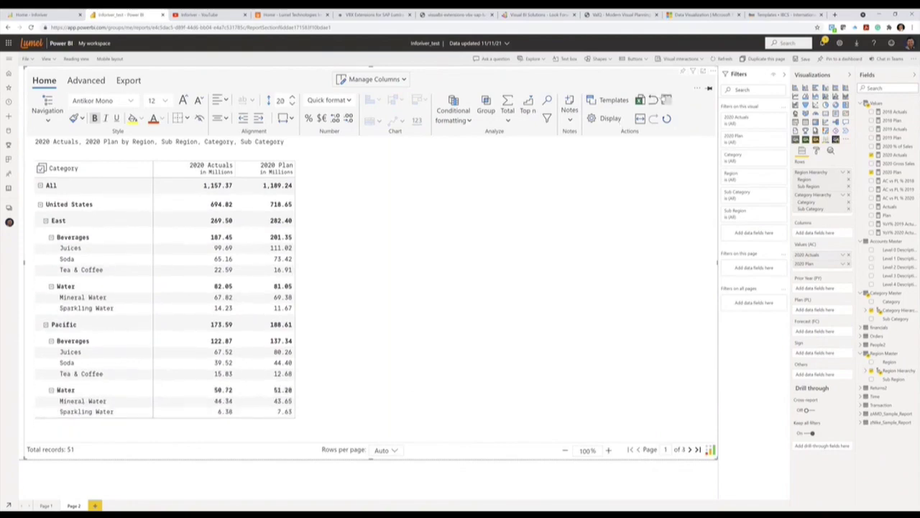
Step: Show the row and column handles, enlarge the United States row to a height of about 43, and check the result on all pages
mouse_move(38, 229)
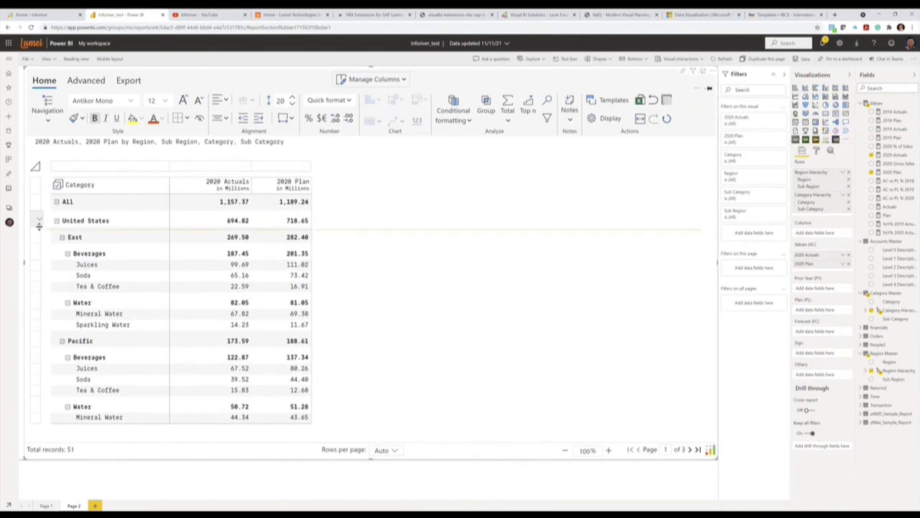
left_click_drag(38, 230, 37, 231)
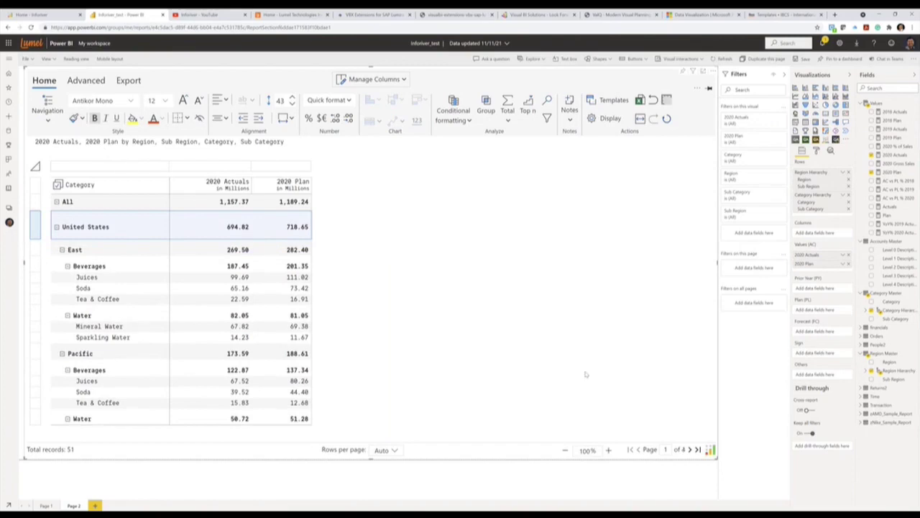
left_click(690, 449)
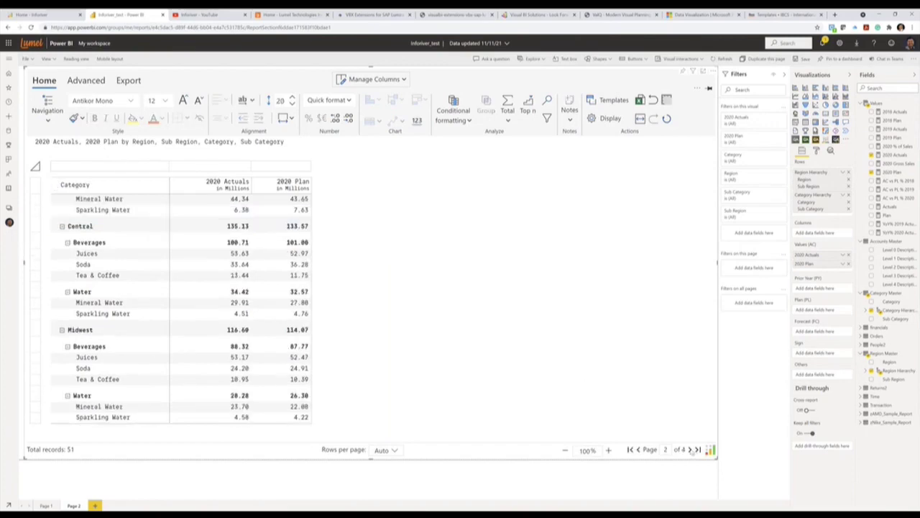
left_click(690, 450)
left_click(690, 449)
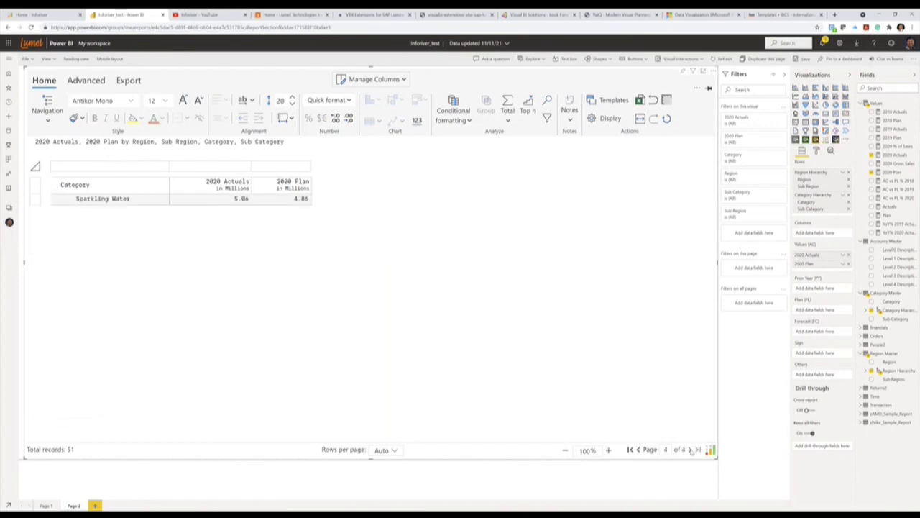
left_click(638, 450)
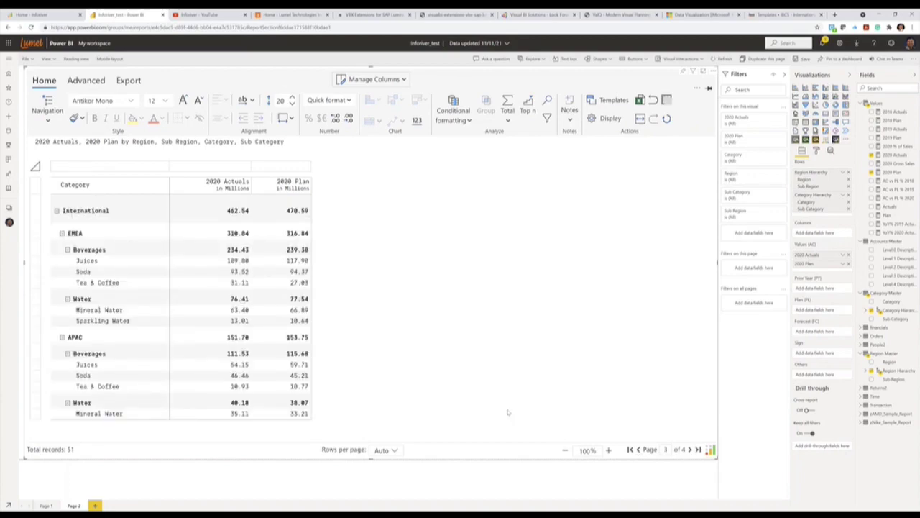
left_click(630, 449)
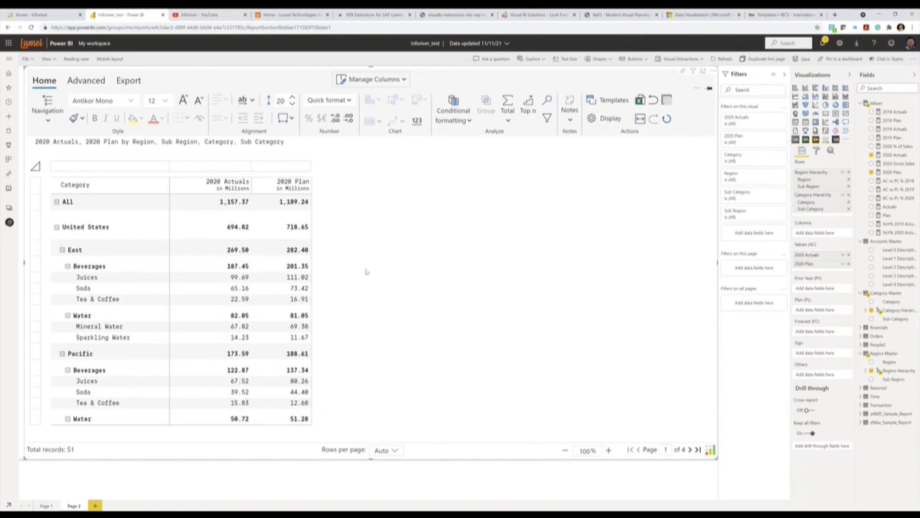
Step: Try the matrix values without decimals and restore two decimal places
left_click(347, 121)
left_click(347, 121)
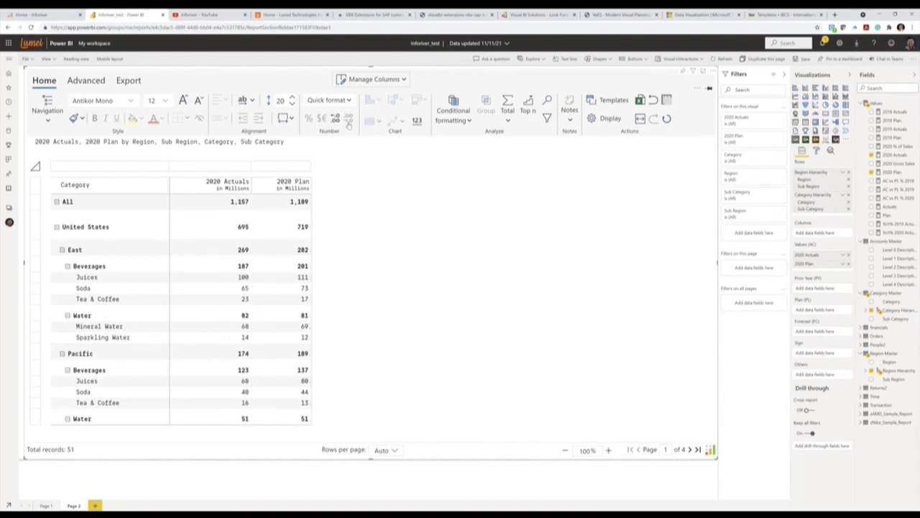
left_click(335, 121)
left_click(335, 120)
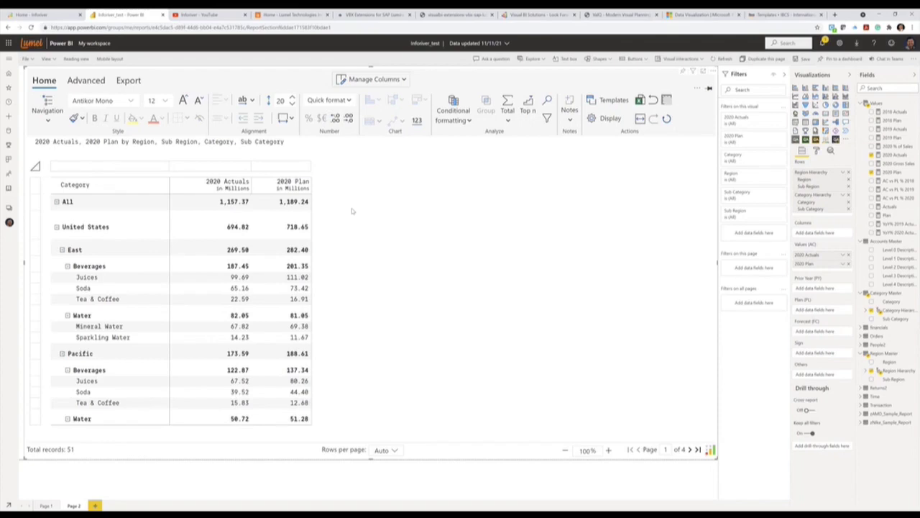
Step: Hide the row and column handles and add 2019 Actuals as a value above 2020 Actuals
left_click(665, 101)
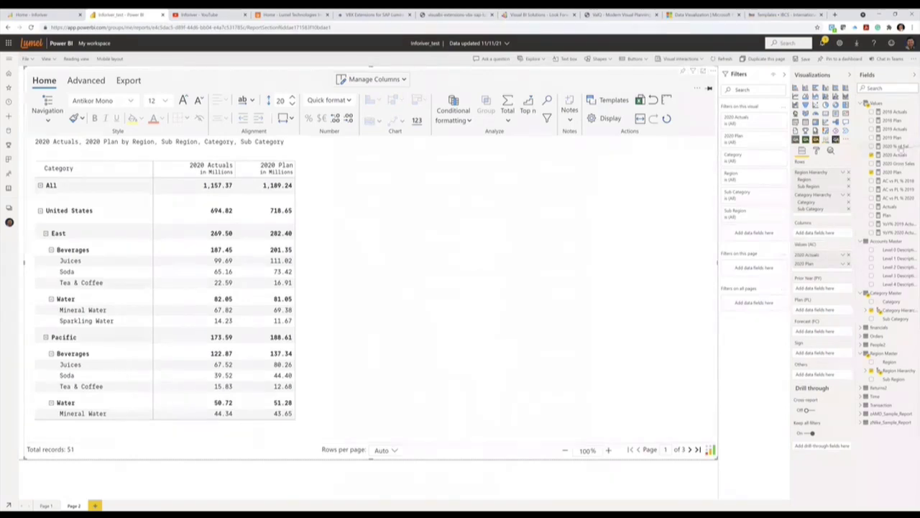
left_click_drag(895, 129, 832, 256)
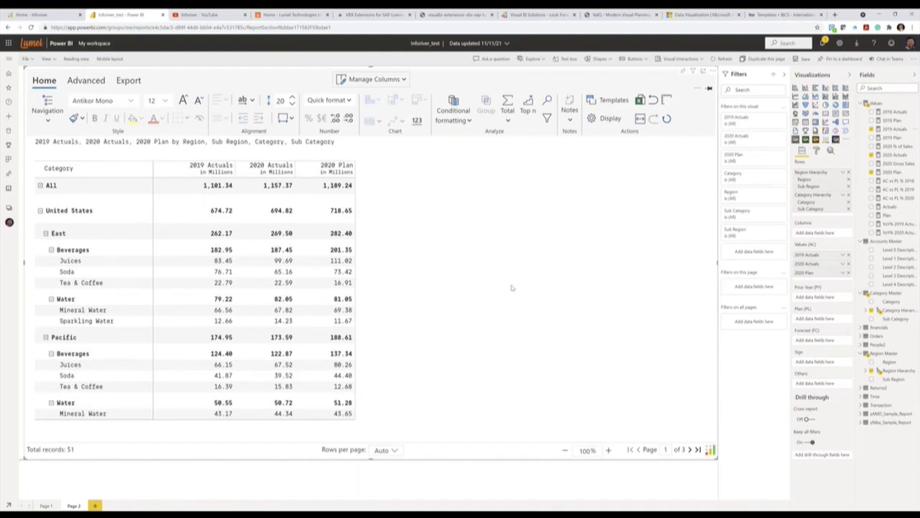
Step: Switch the matrix toolbar to Minimal and examine the reading view access options, including the toolbar choices and Home Tab groups
left_click(701, 88)
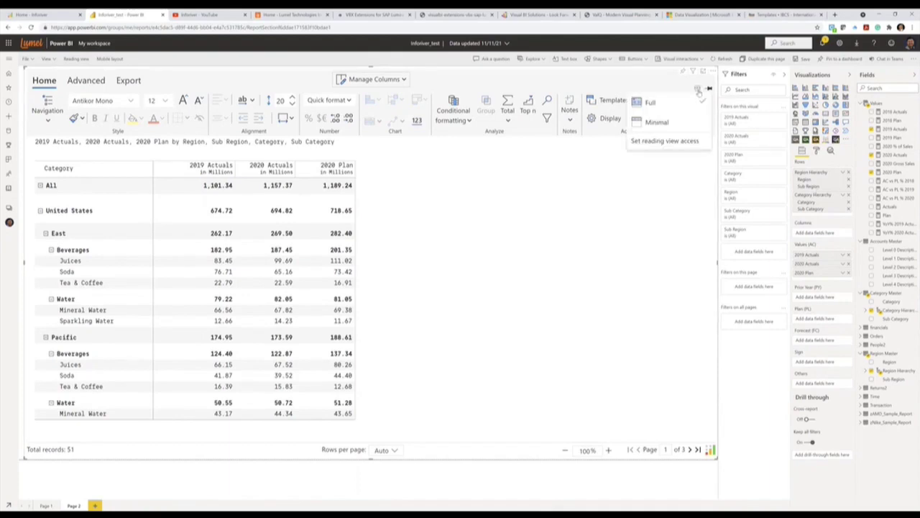
left_click(654, 122)
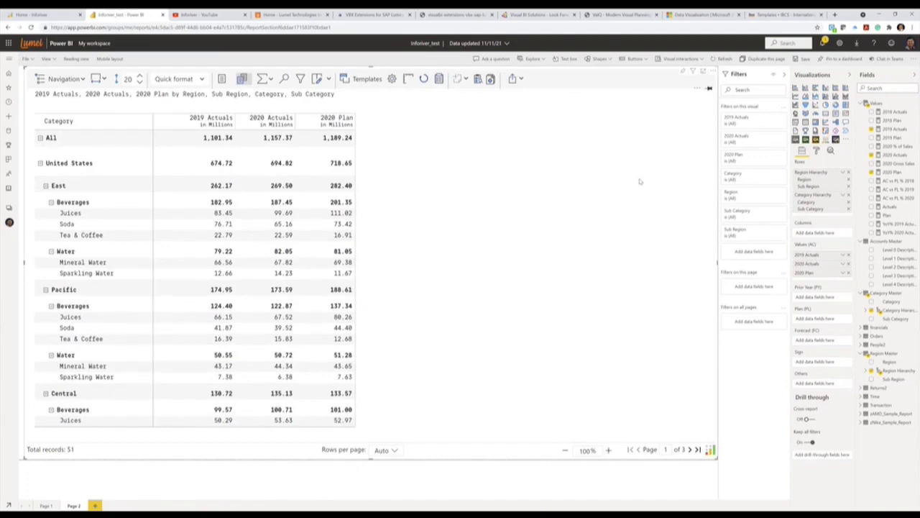
left_click(697, 88)
left_click(680, 141)
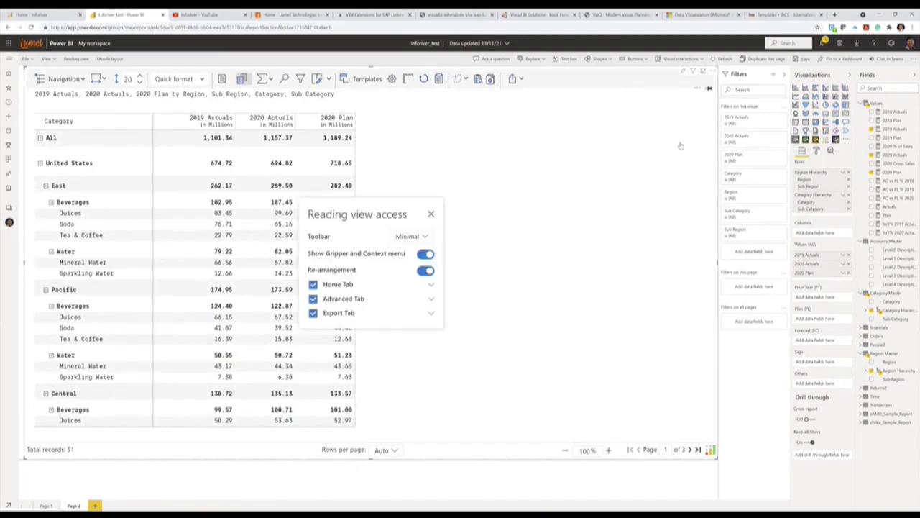
left_click(425, 238)
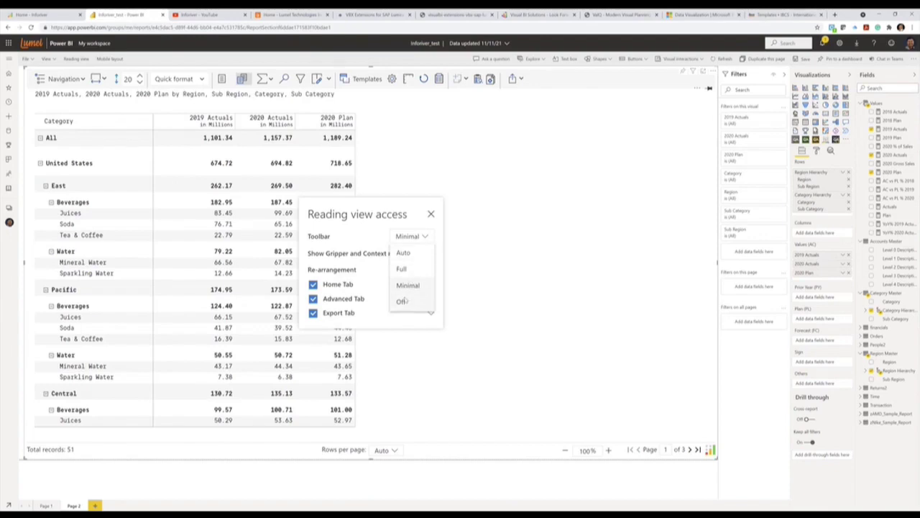
left_click(358, 287)
left_click(431, 286)
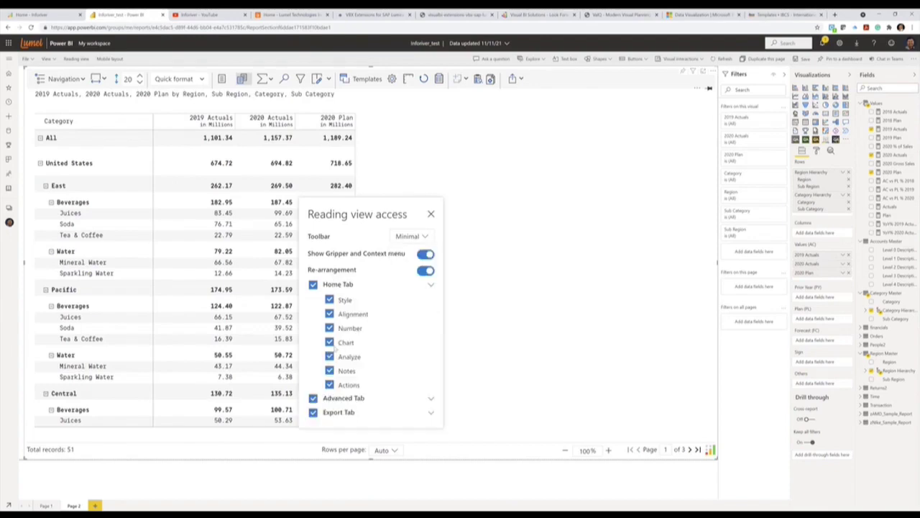
left_click(430, 286)
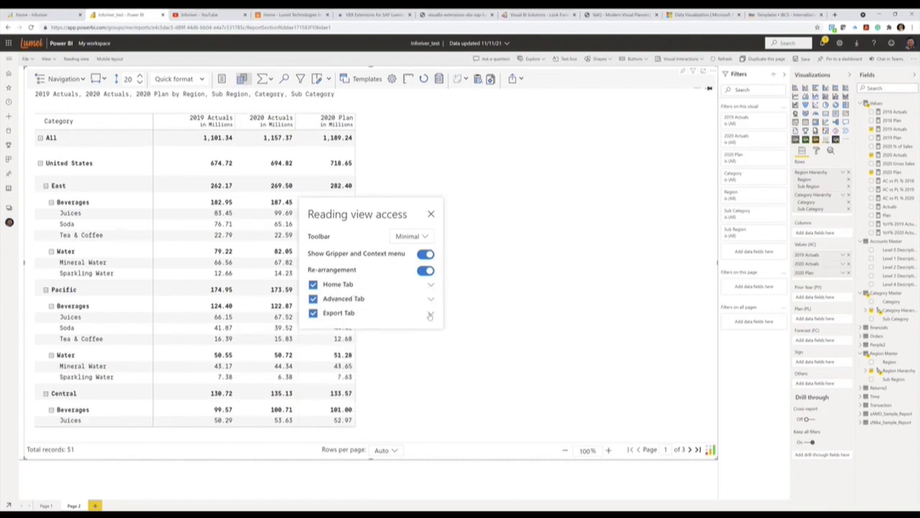
Step: Set the reading view toolbar to Auto and close the access settings
left_click(420, 237)
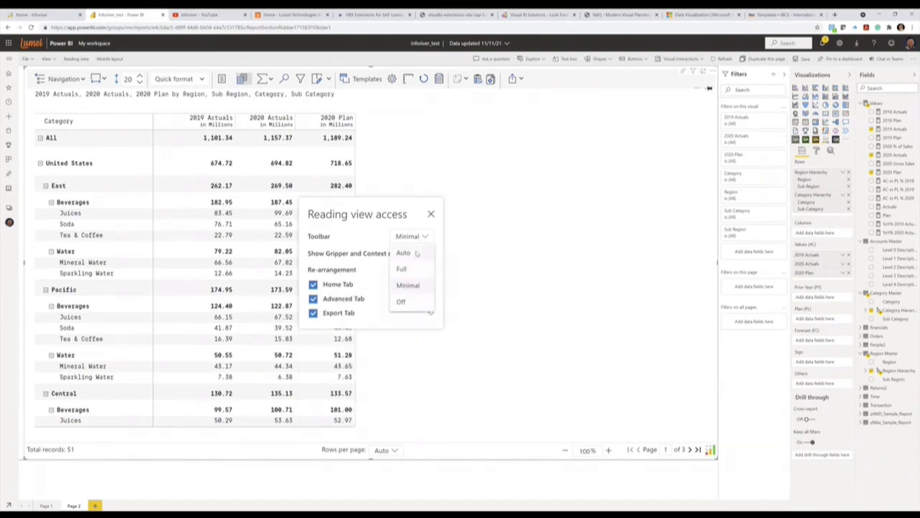
left_click(419, 253)
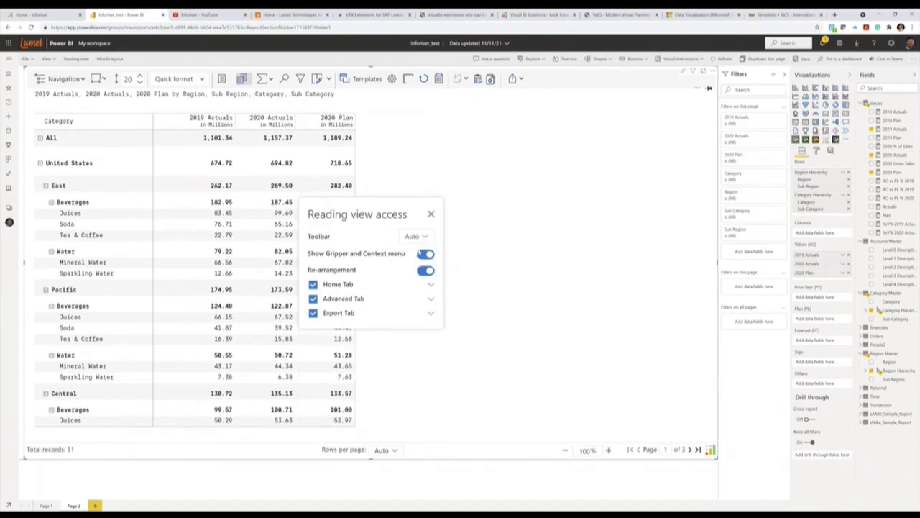
left_click(430, 215)
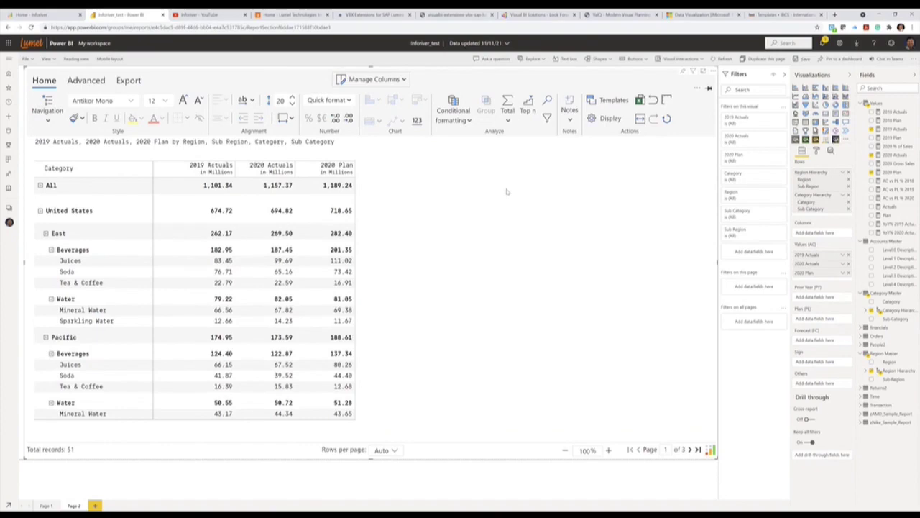
Step: Show 2019 Actuals and 2020 Actuals as in-cell bar charts and remove 2020 Plan from the matrix values
left_click(204, 179)
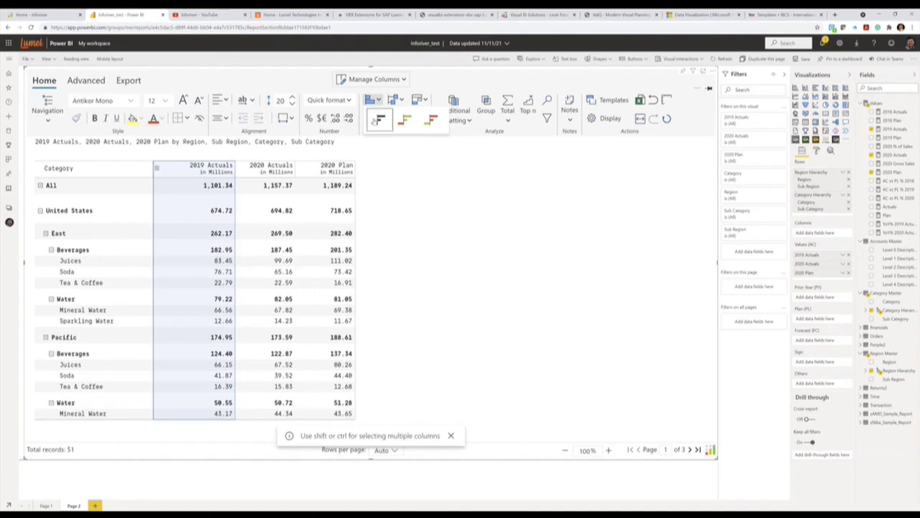
left_click(370, 102)
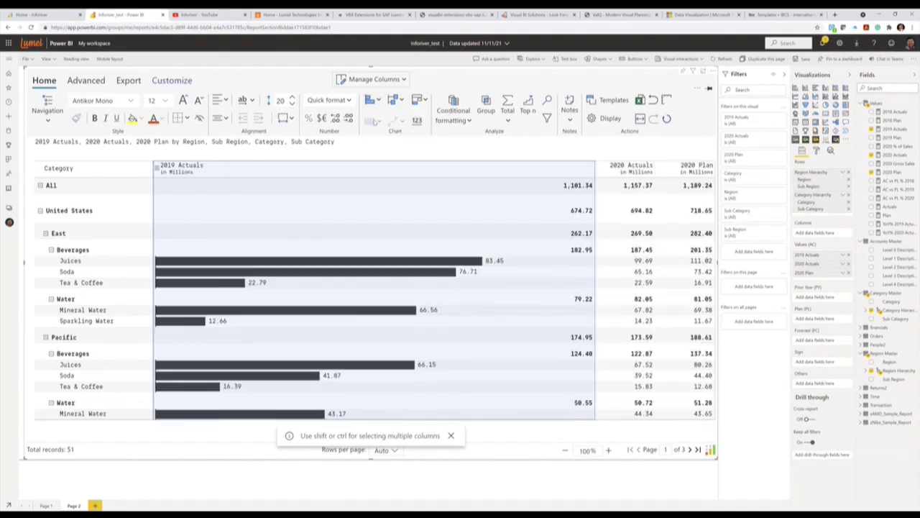
left_click(848, 272)
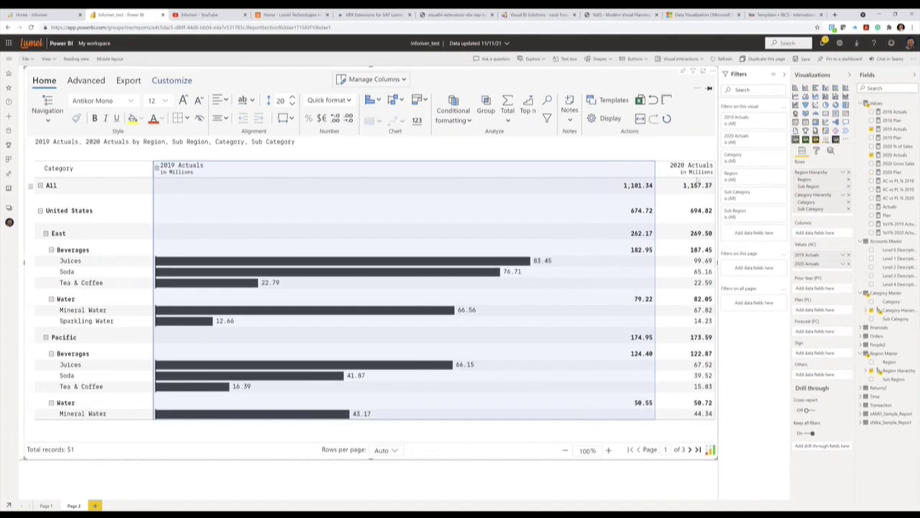
left_click(690, 168)
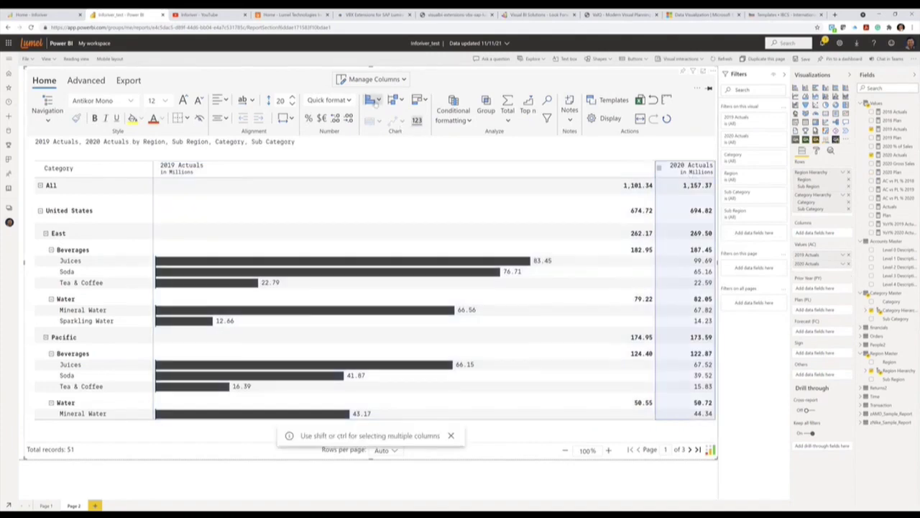
left_click(374, 120)
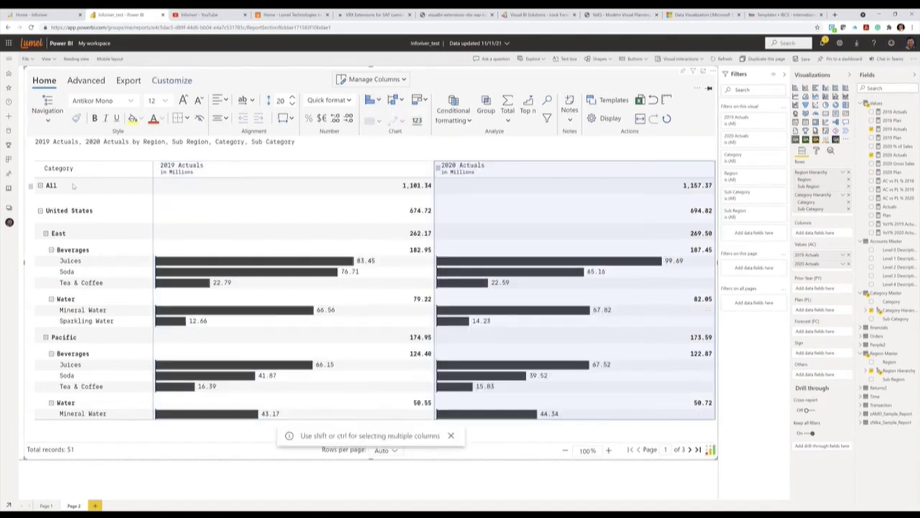
Step: Place the Category column between 2019 Actuals and 2020 Actuals and reverse the 2019 Actuals bars to run right to left
left_click_drag(75, 172, 429, 180)
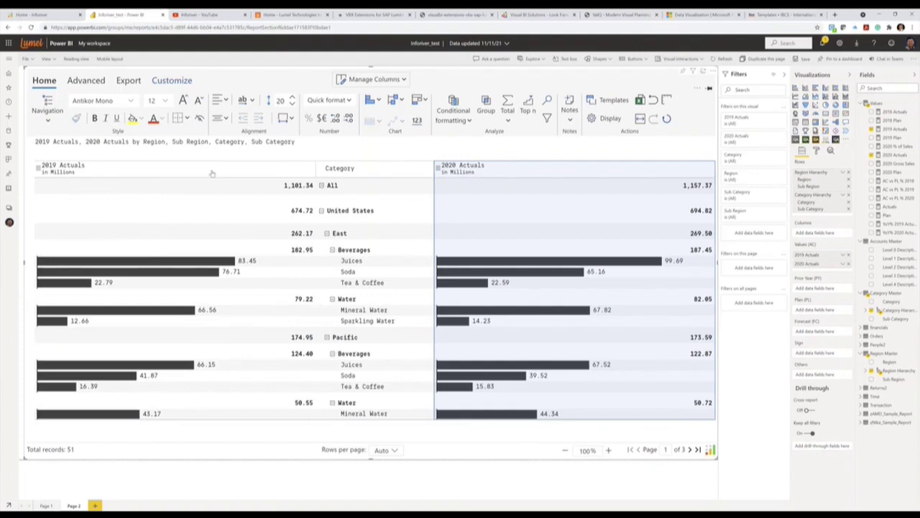
left_click(212, 173)
left_click(174, 83)
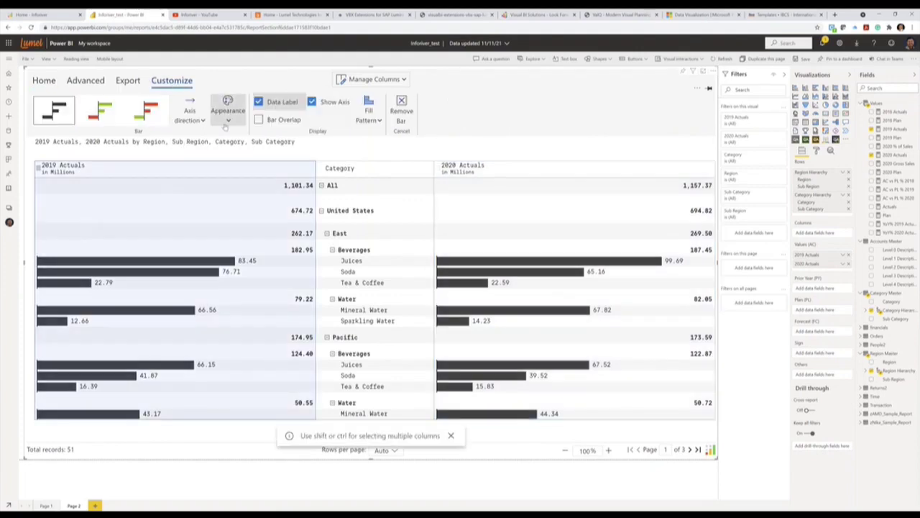
left_click(191, 115)
left_click(204, 152)
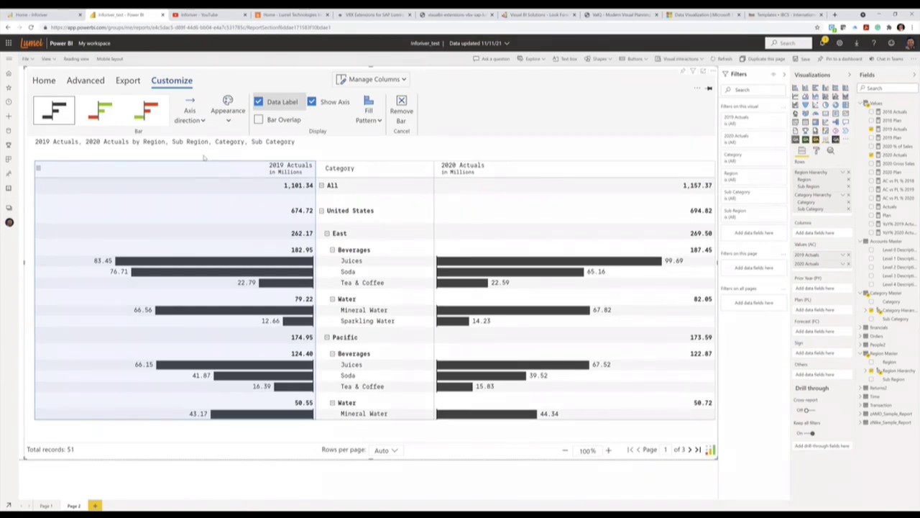
Step: Try Bar Overlap on the 2019 Actuals bars several times and leave it off
left_click(258, 120)
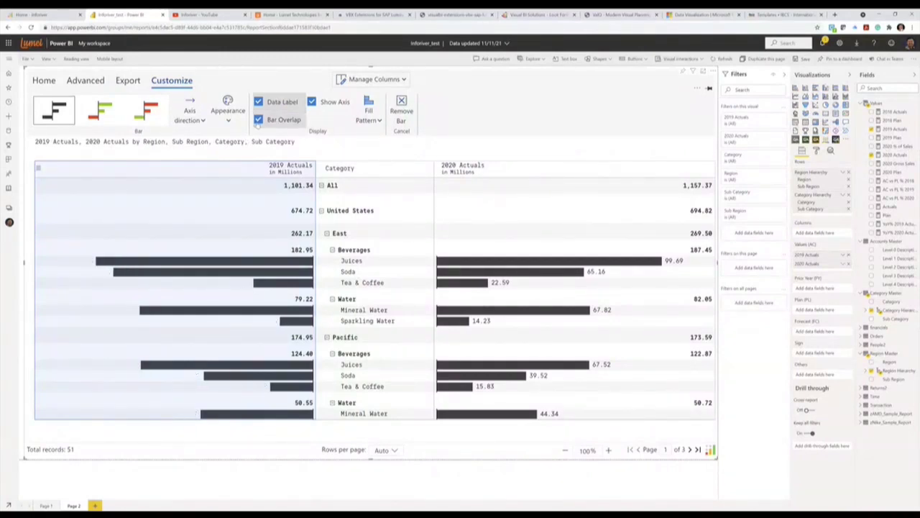
left_click(258, 120)
left_click(258, 120)
left_click(258, 120)
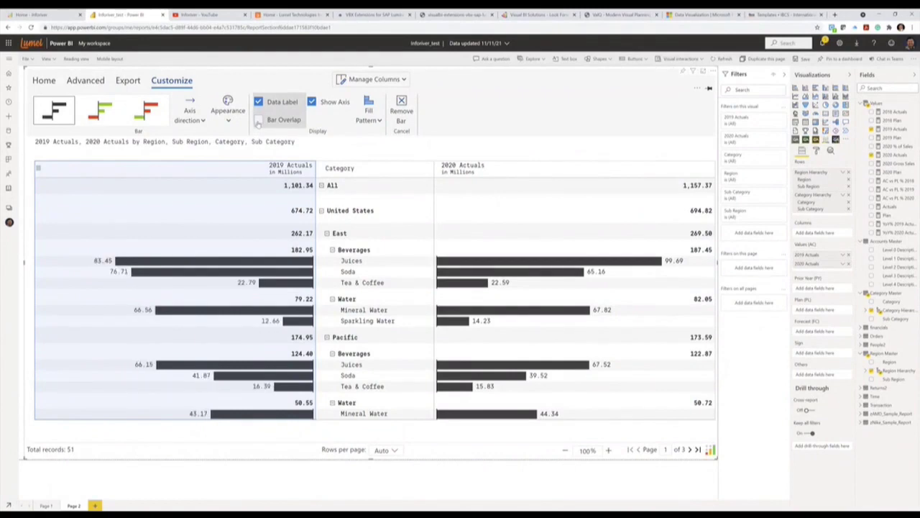
left_click(258, 120)
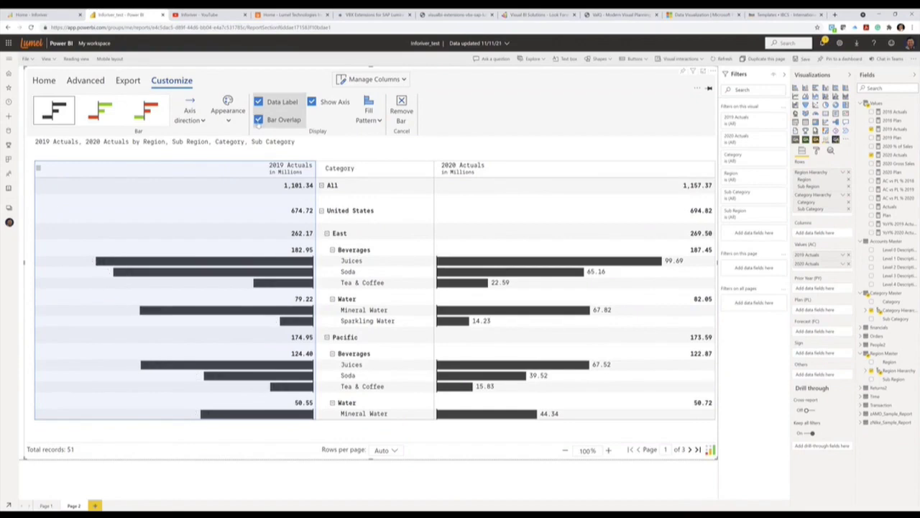
left_click(258, 121)
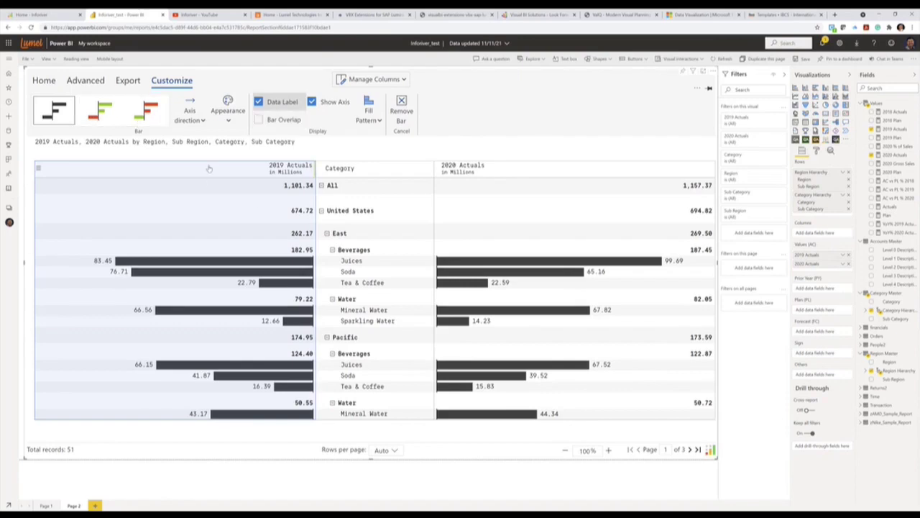
Step: Try the green and red bar styles on the 2019 Actuals column and settle on the green style
left_click(205, 173)
left_click(203, 173)
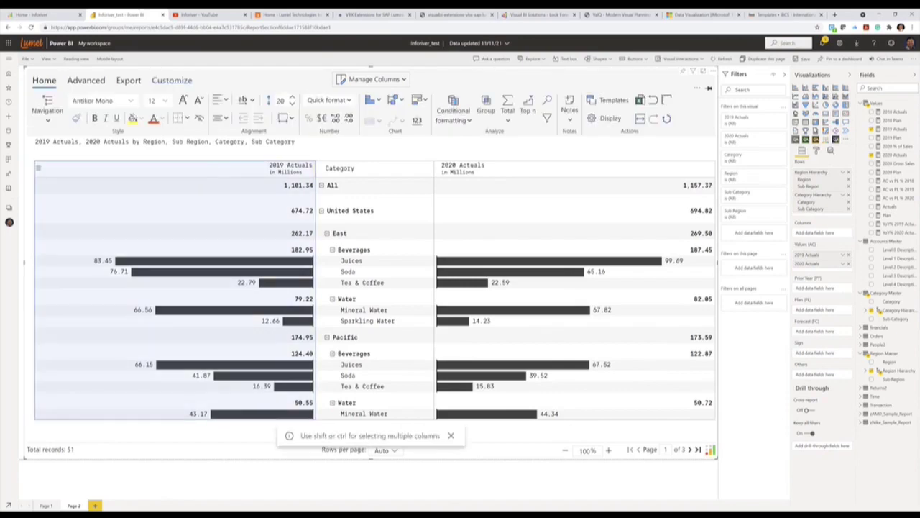
left_click(171, 82)
left_click(104, 114)
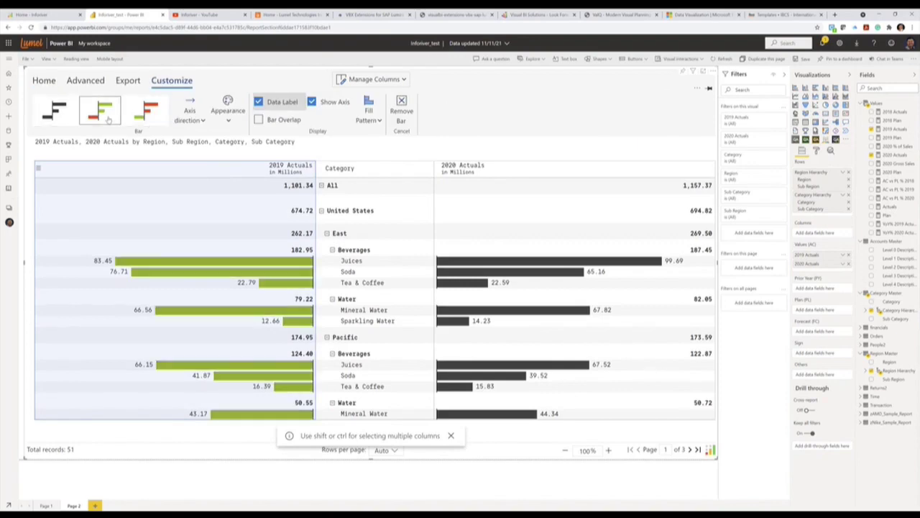
left_click(147, 111)
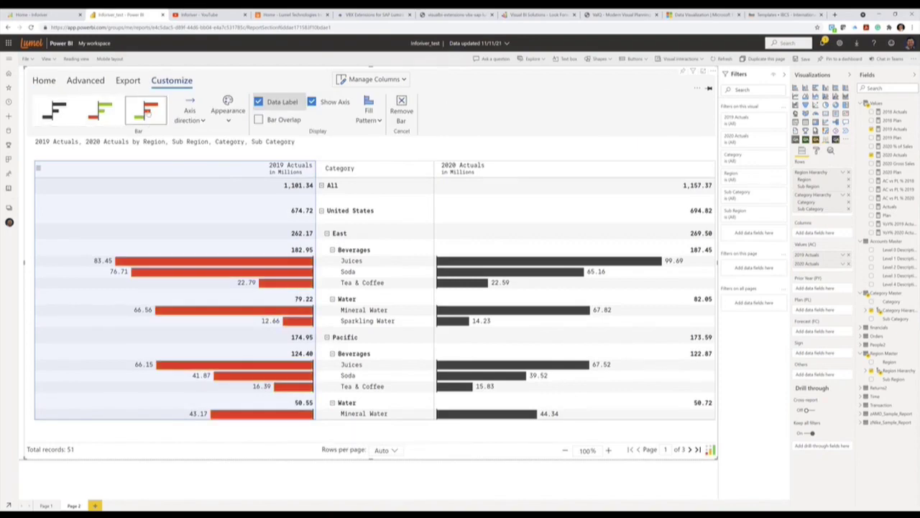
left_click(101, 113)
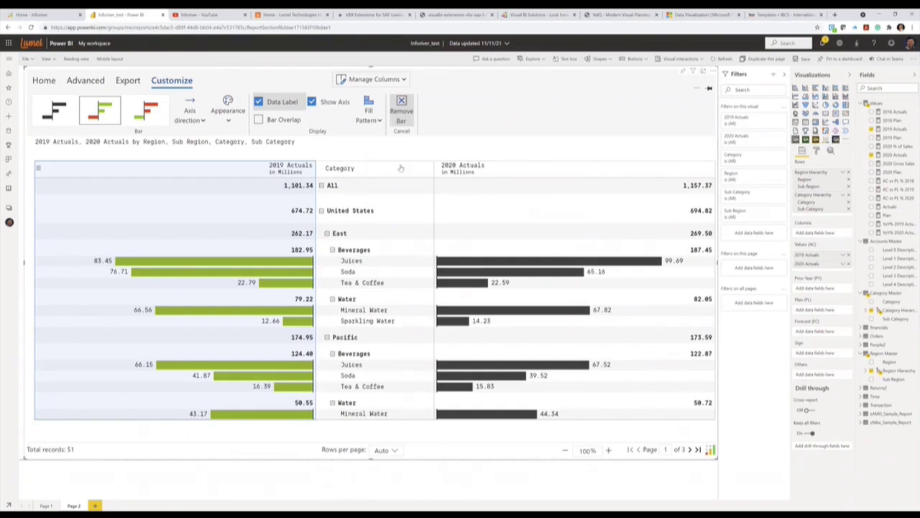
Step: Try the All row's 2019 Actuals value with the number scaling set to None, and restore its scaling to millions
left_click(291, 187)
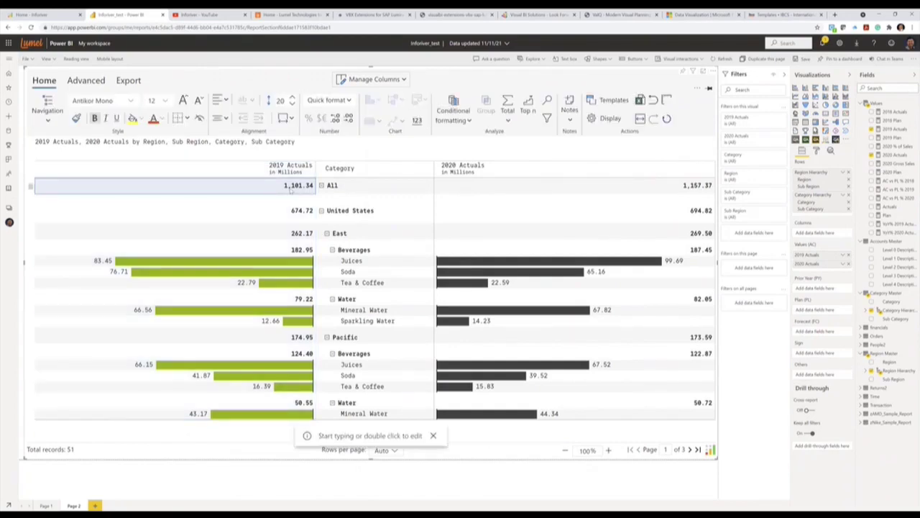
left_click(348, 102)
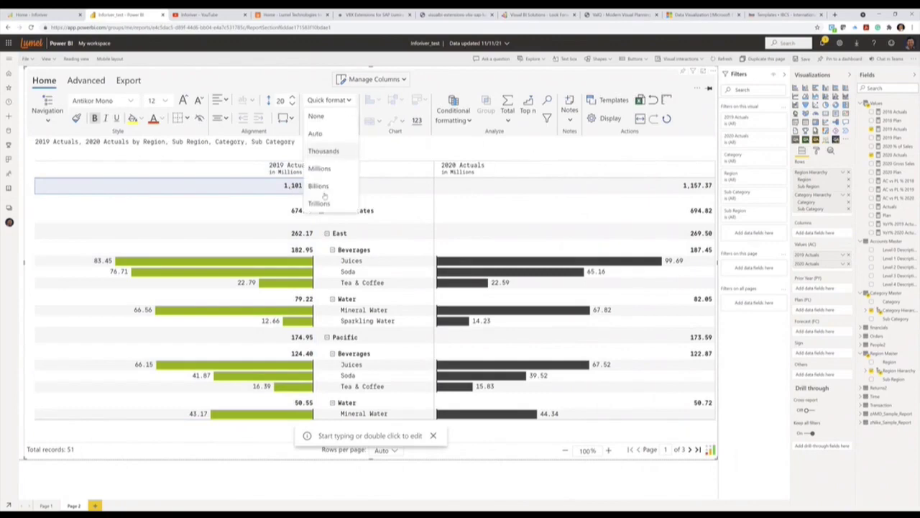
left_click(324, 119)
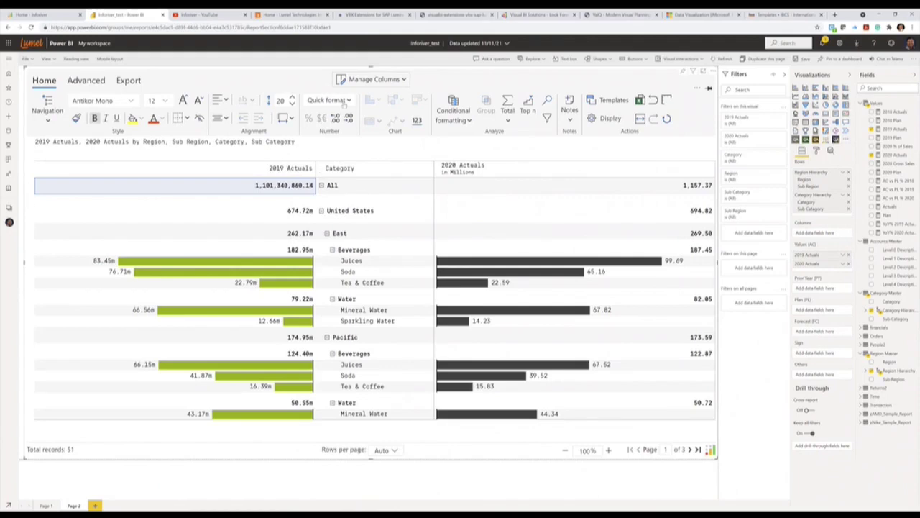
left_click(343, 105)
left_click(667, 118)
left_click(420, 288)
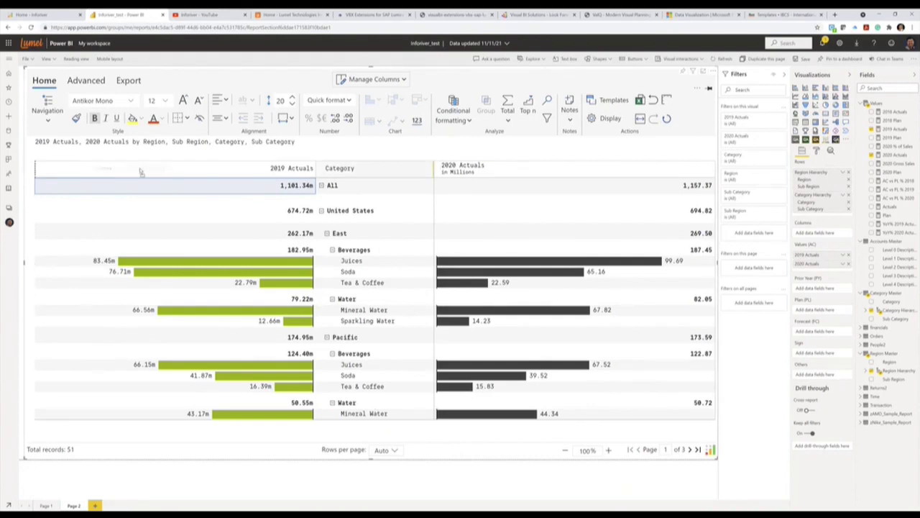
Step: Move the Category column back to the front and turn 2019 Actuals and 2020 Actuals back into plain numbers
left_click_drag(141, 171, 142, 173)
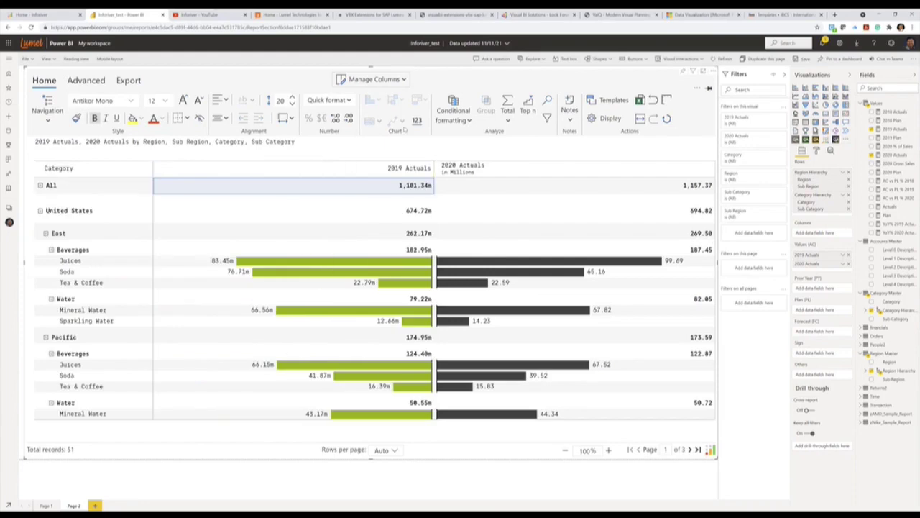
left_click(352, 174)
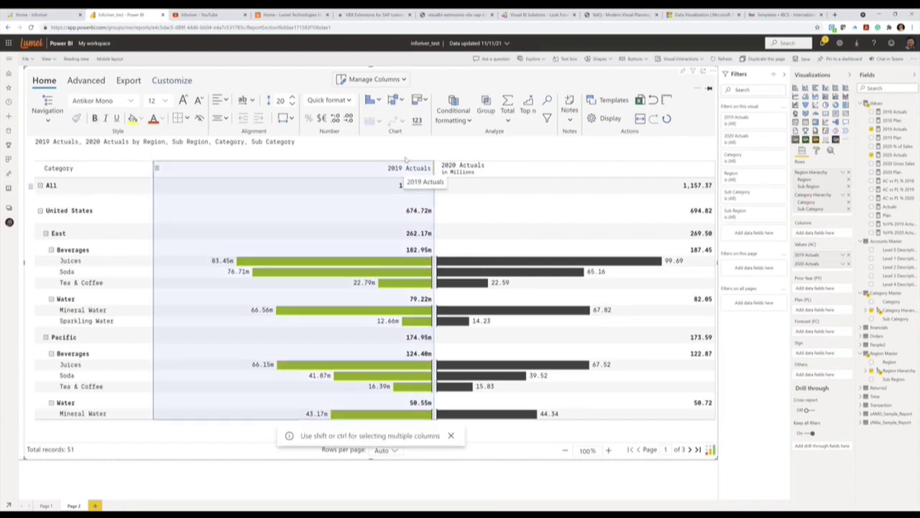
left_click(417, 120)
left_click(401, 175)
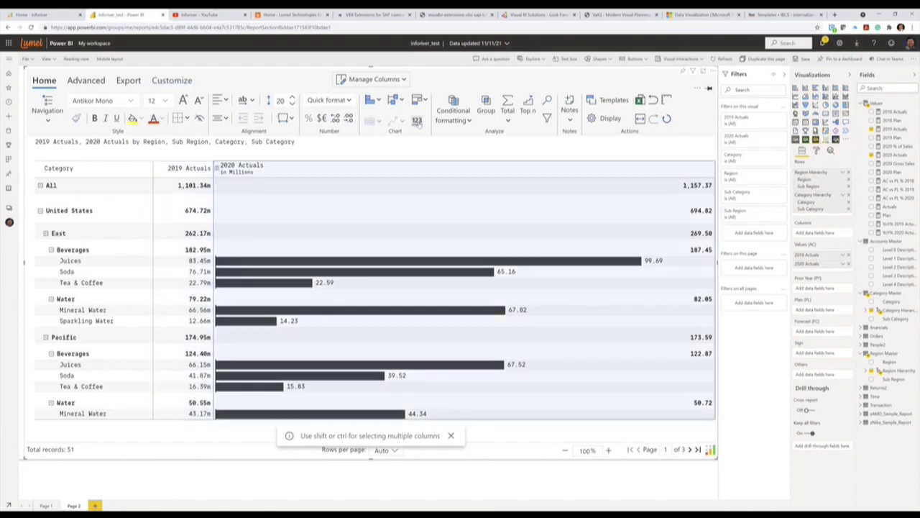
left_click(417, 121)
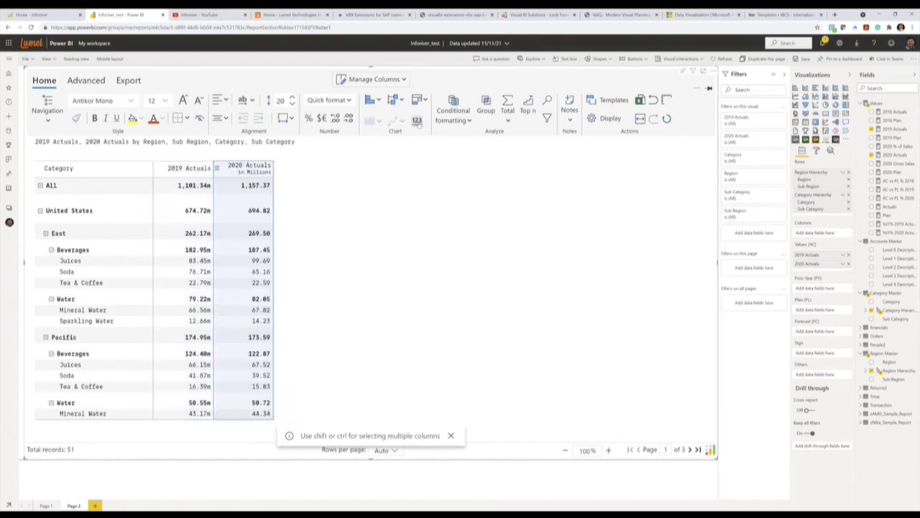
left_click(40, 250)
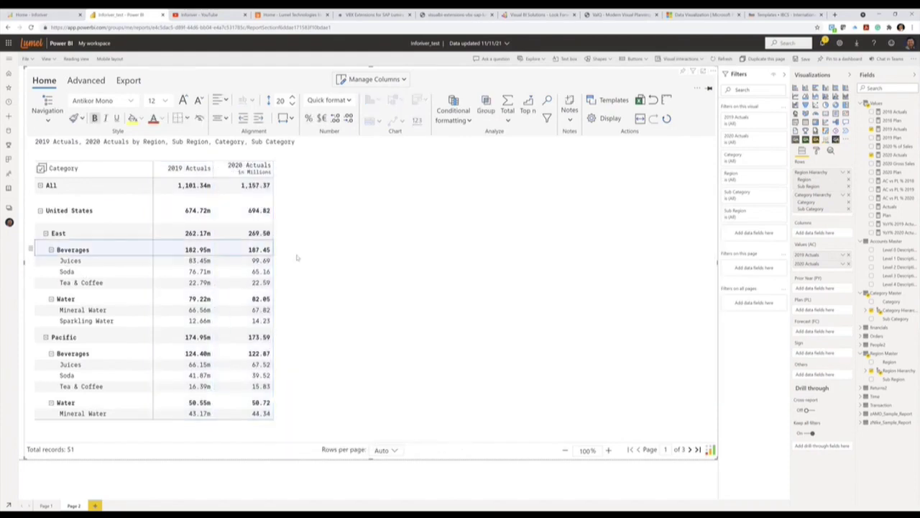
left_click(217, 198)
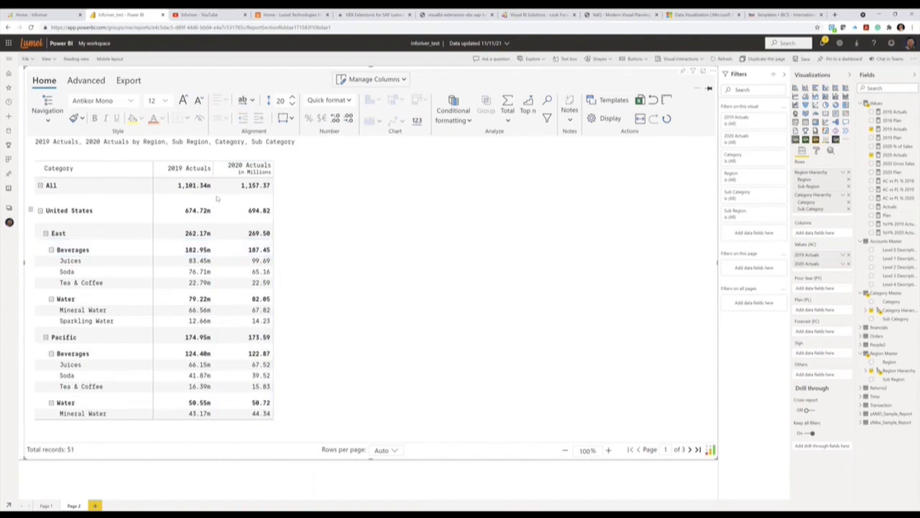
Step: Show the 2019 Actuals column as horizontal bars and try a blue fill on the Juices row under East Beverages
left_click(186, 167)
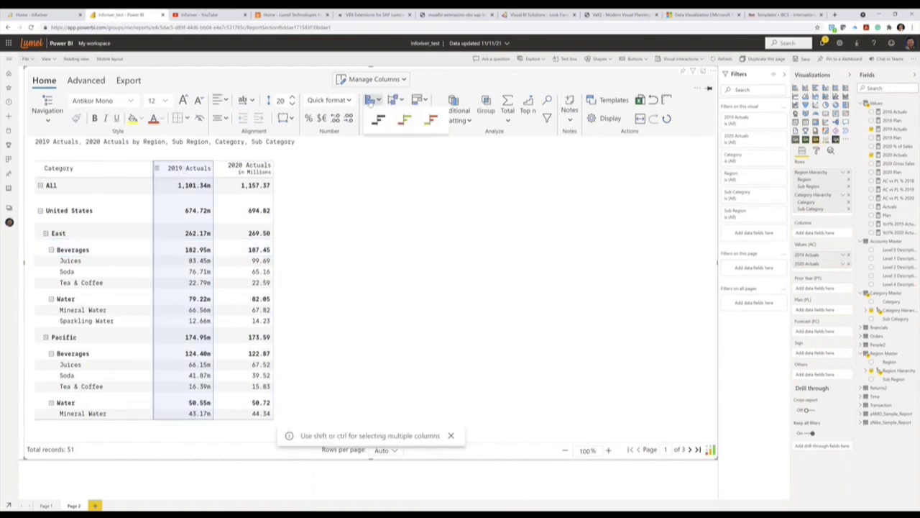
left_click(369, 100)
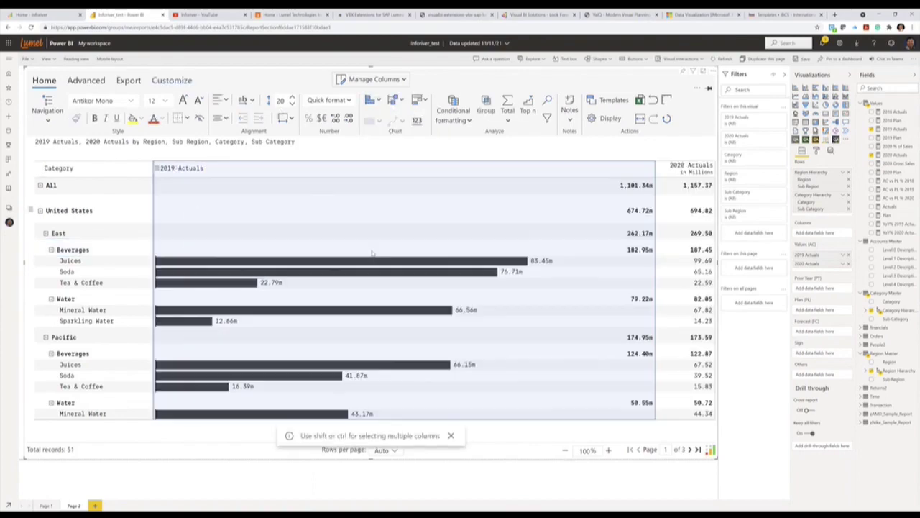
left_click(34, 262)
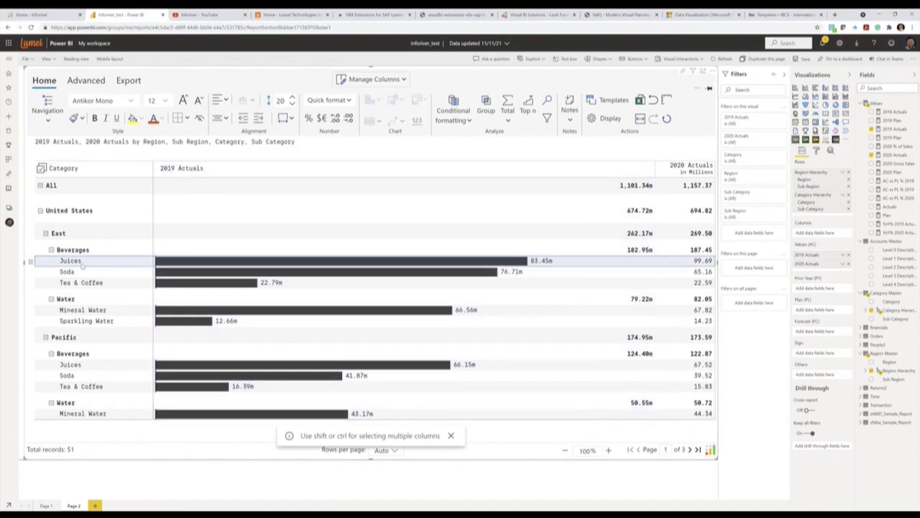
left_click(140, 119)
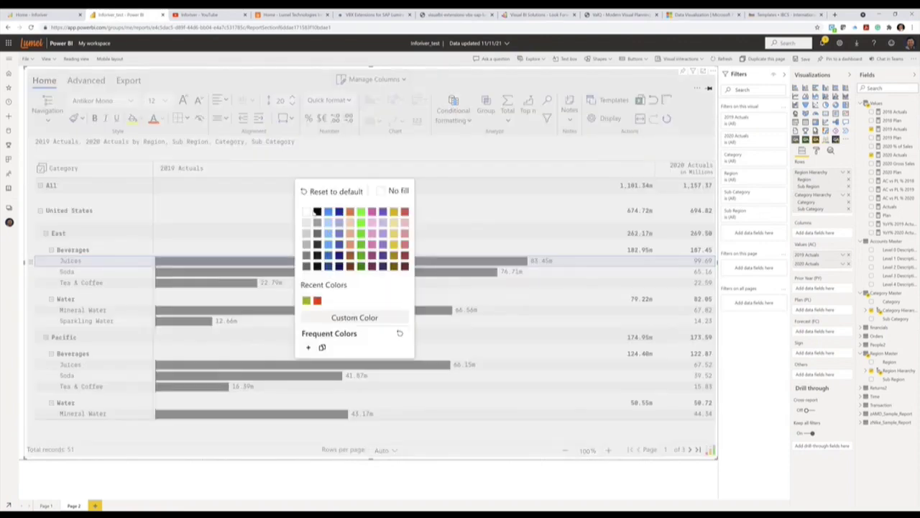
left_click(330, 214)
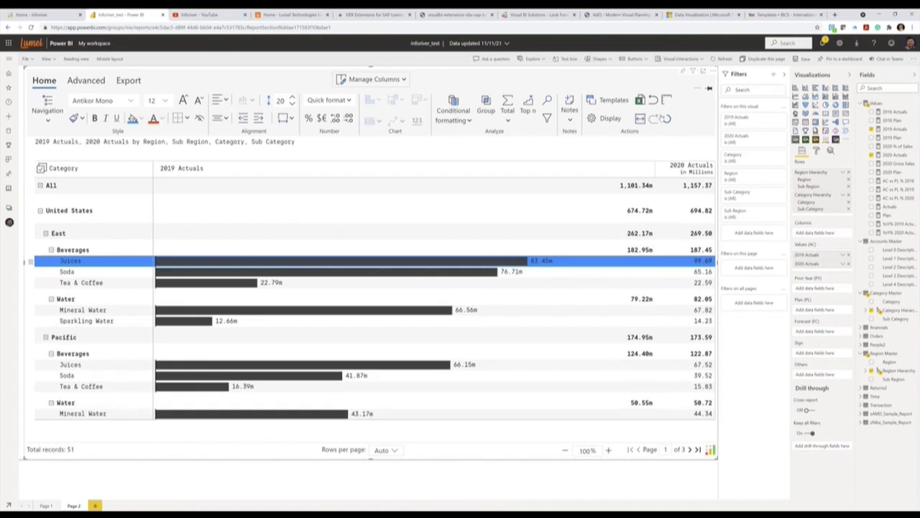
Step: Undo the Juices row's blue fill and turn the 2019 Actuals bars back into plain numbers
left_click(665, 118)
left_click(417, 289)
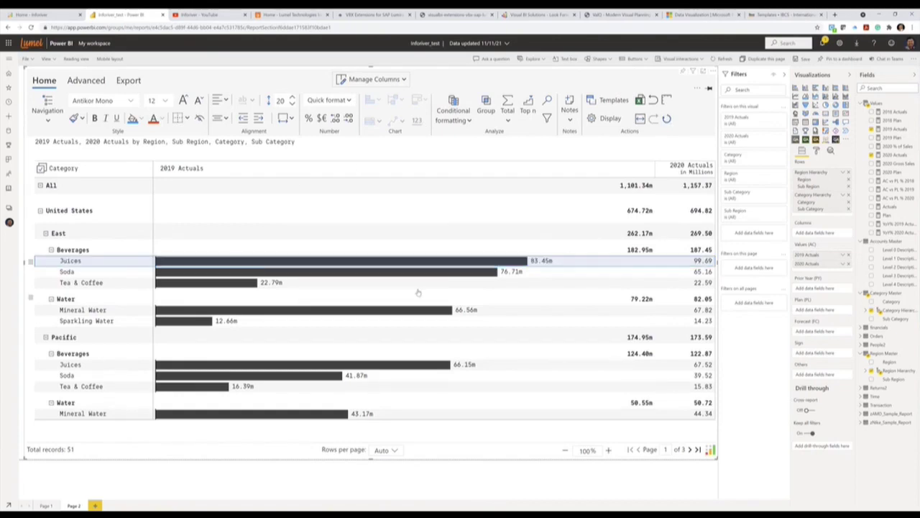
left_click(389, 154)
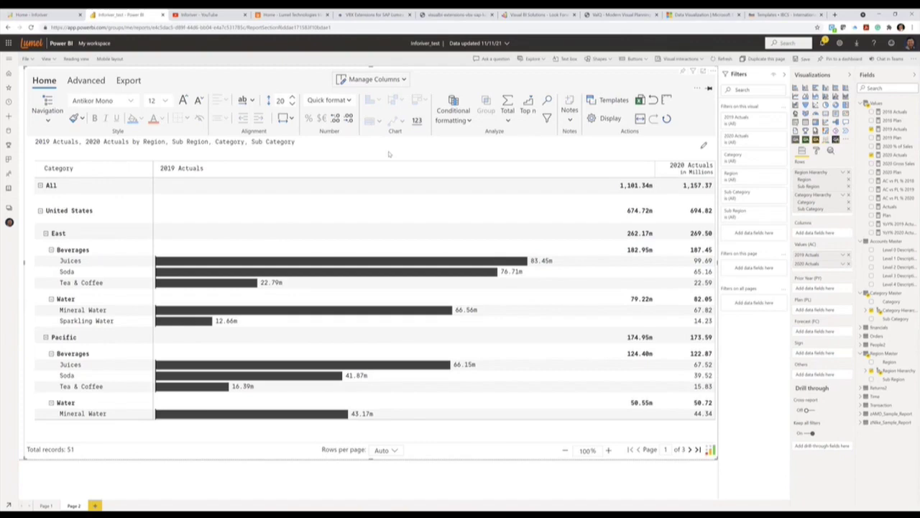
left_click(417, 120)
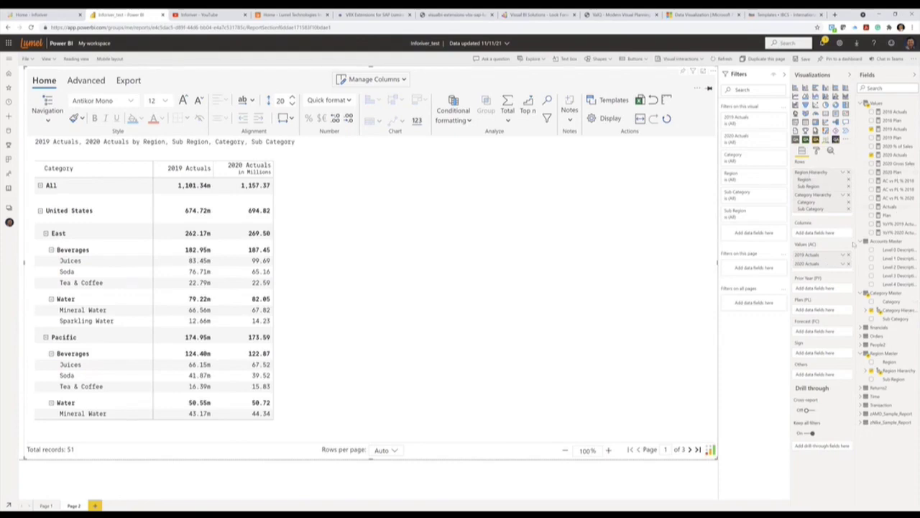
Step: Add the 2020 Plan measure to the matrix's AC values after 2020 Actuals
left_click_drag(894, 173, 839, 269)
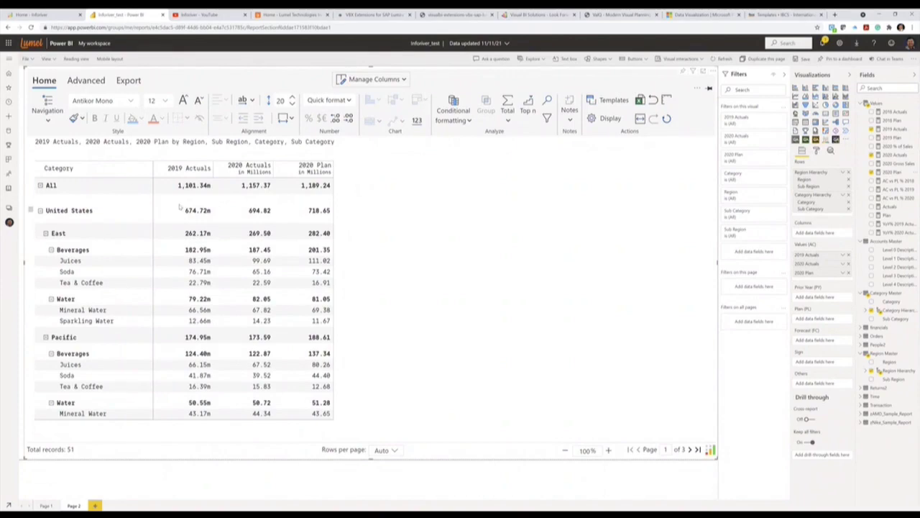
left_click(192, 168)
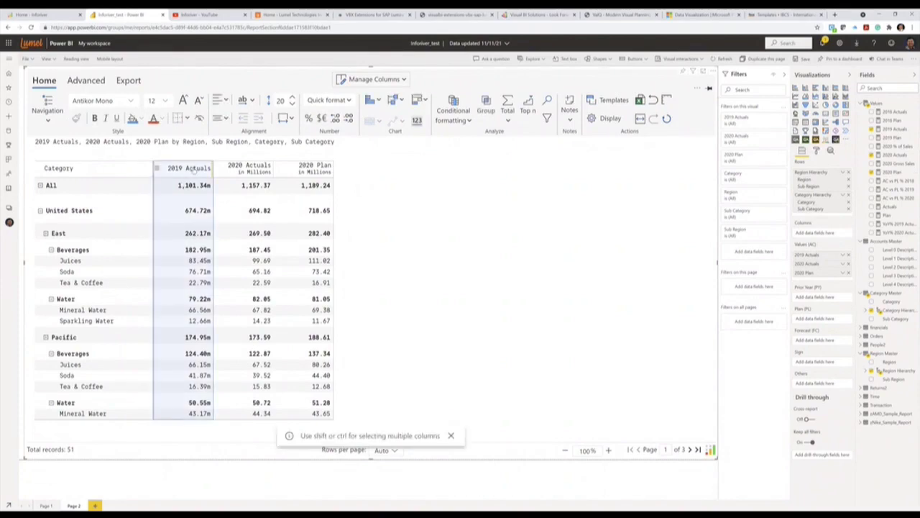
left_click(244, 167, "ctrl")
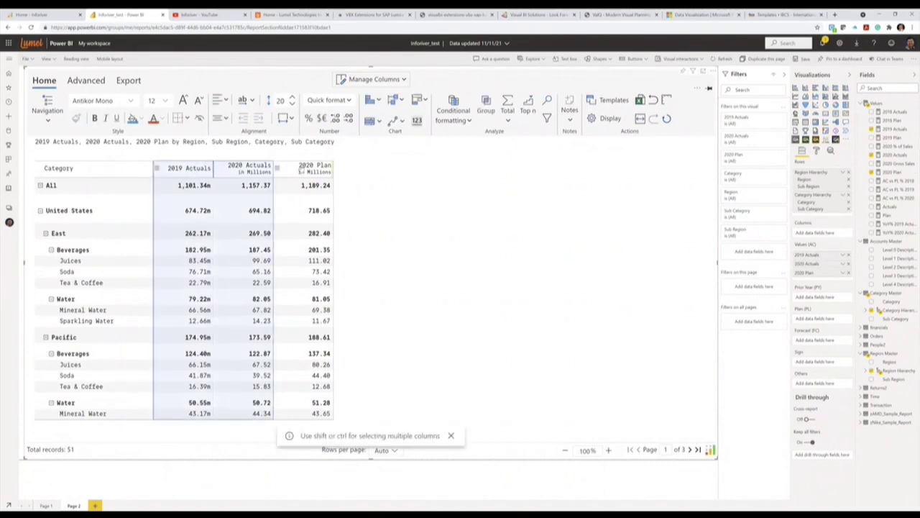
left_click(195, 169)
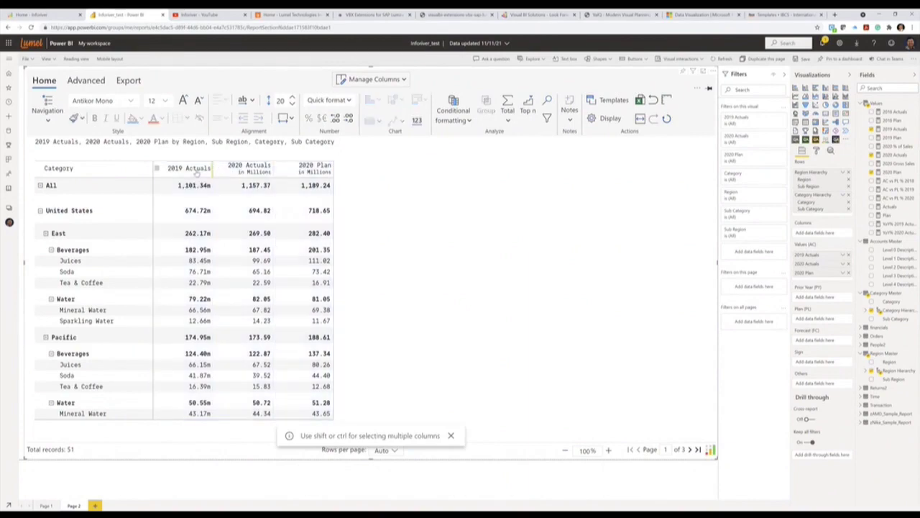
Step: Insert a two-value variance bar chart comparing 2020 Actuals with 2019 Actuals and switch it to the overlapped bar style
left_click(196, 169)
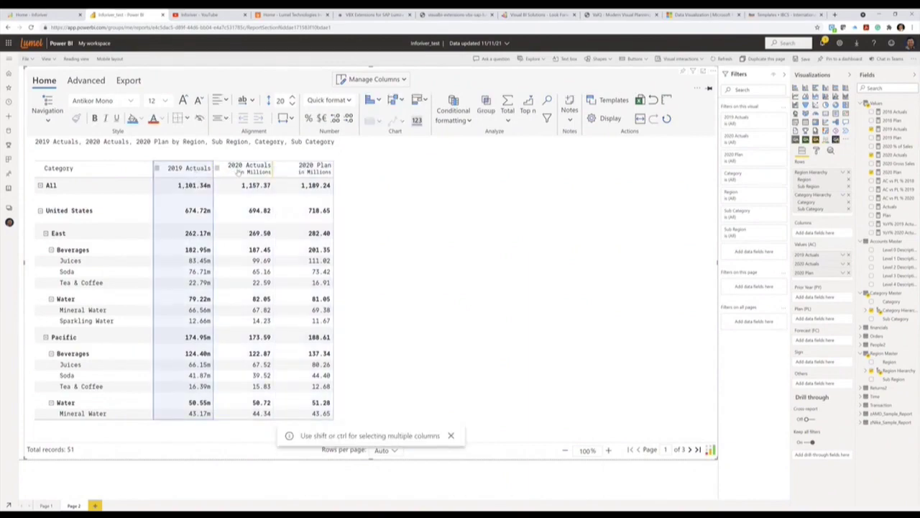
left_click(238, 170, "ctrl")
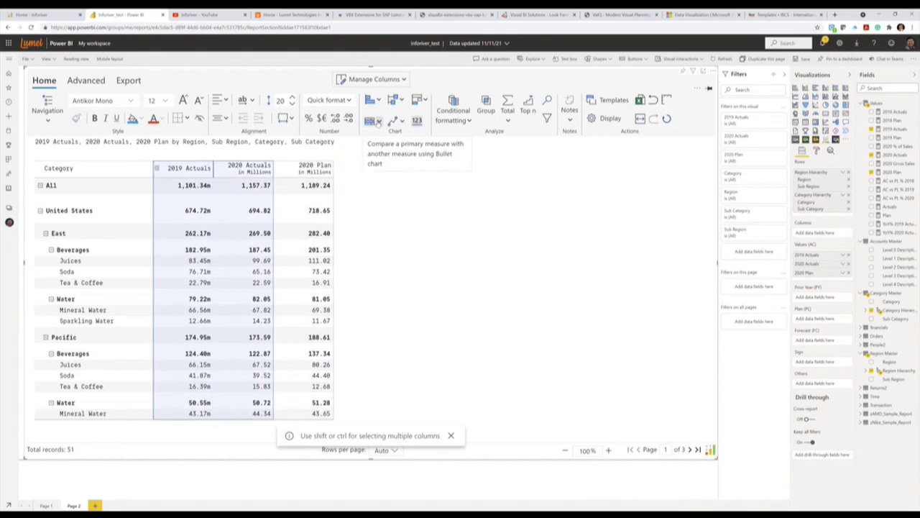
left_click(377, 122)
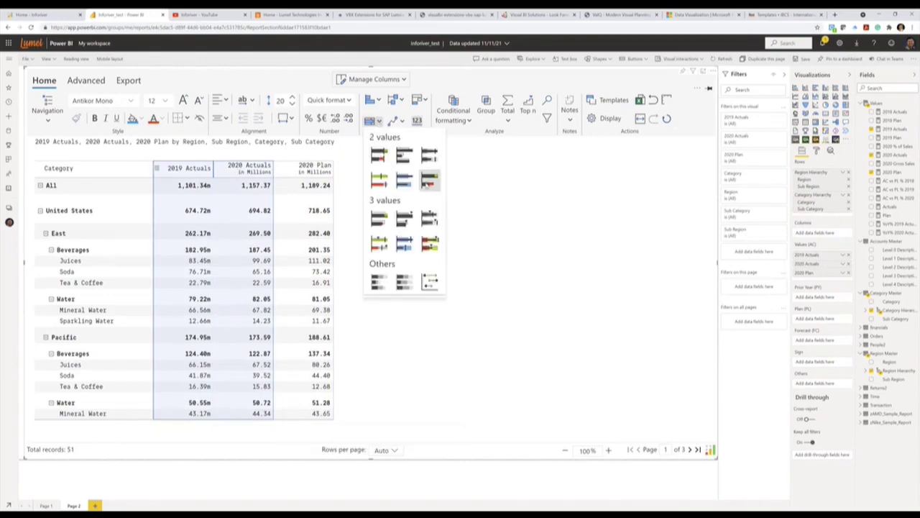
left_click(428, 181)
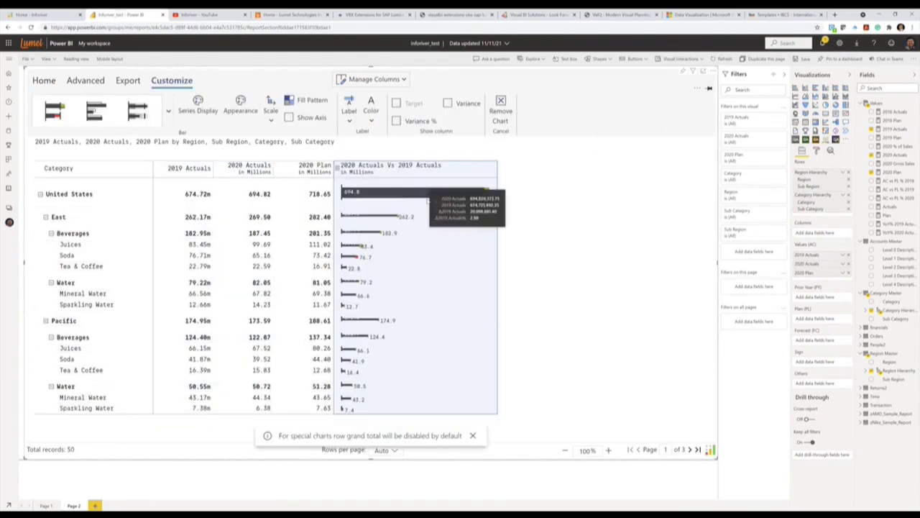
left_click(97, 113)
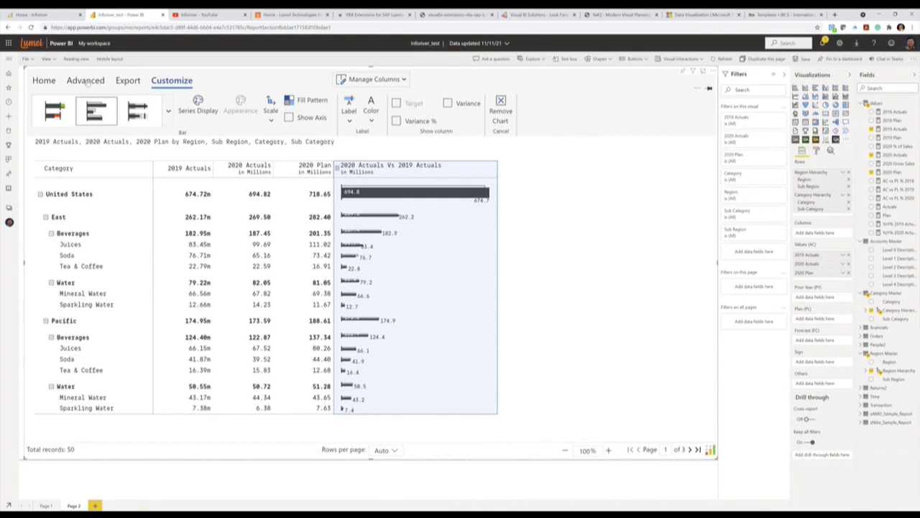
Step: Add a new report page with an Inforiver Premium visual and enlarge it to fill the canvas
left_click(94, 506)
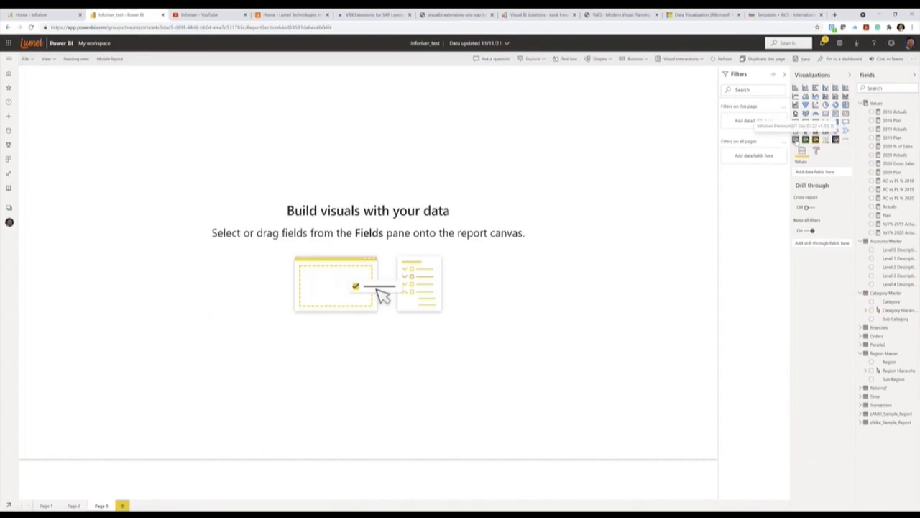
left_click(845, 123)
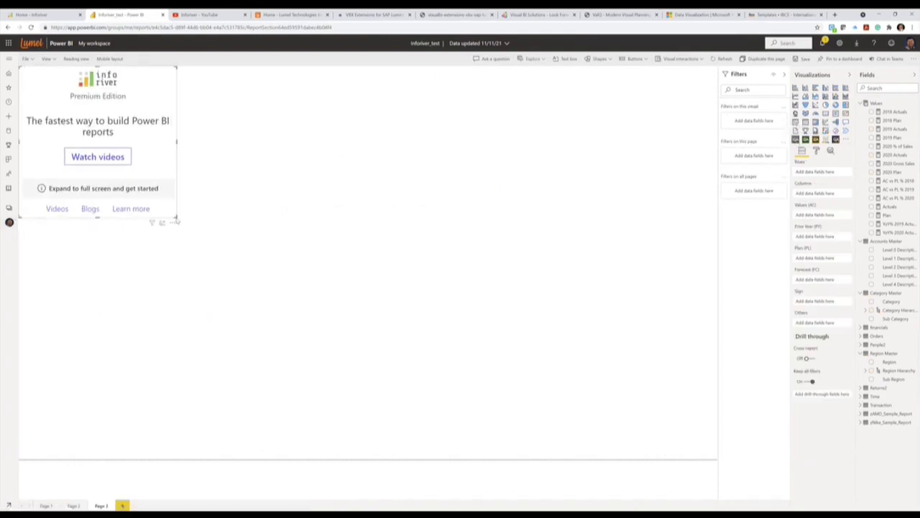
left_click_drag(516, 376, 712, 453)
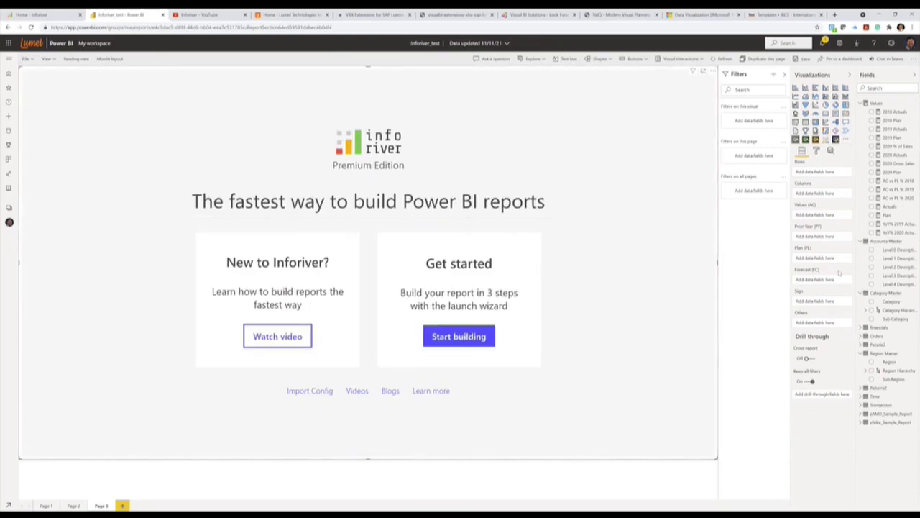
Step: Add Category Hierarchy, 2020 Actuals and 2020 Plan to the new visual
left_click(870, 311)
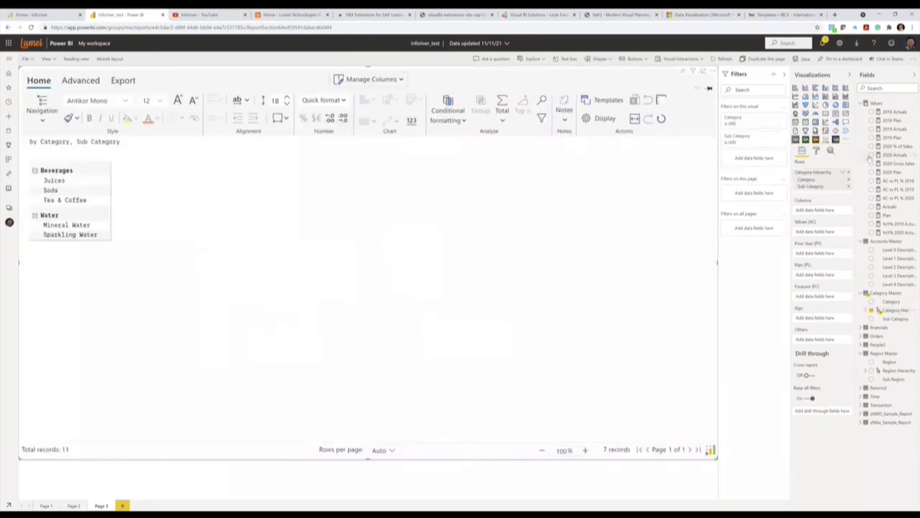
left_click(872, 155)
left_click(871, 172)
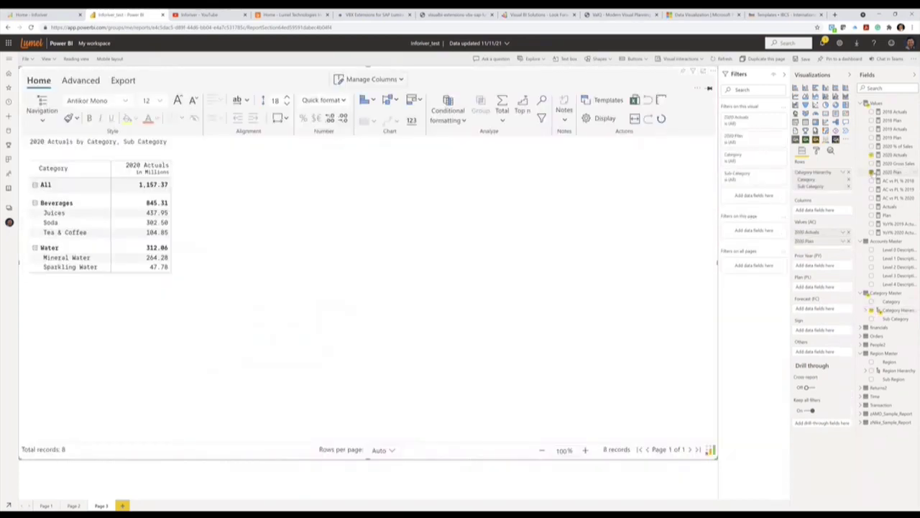
Step: Insert a two-value chart comparing 2020 Plan with 2020 Actuals and switch it to the dark bar style with green and red variances
left_click(136, 172)
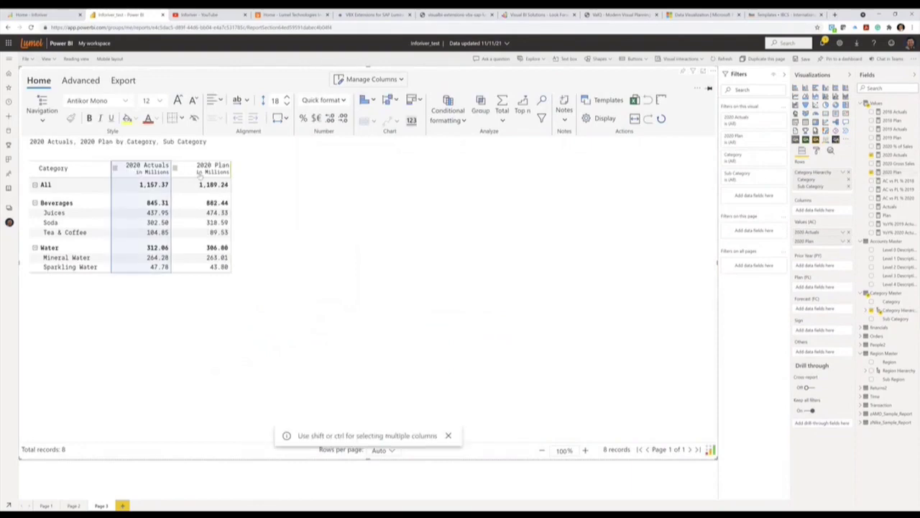
left_click(203, 175, "ctrl")
left_click(367, 121)
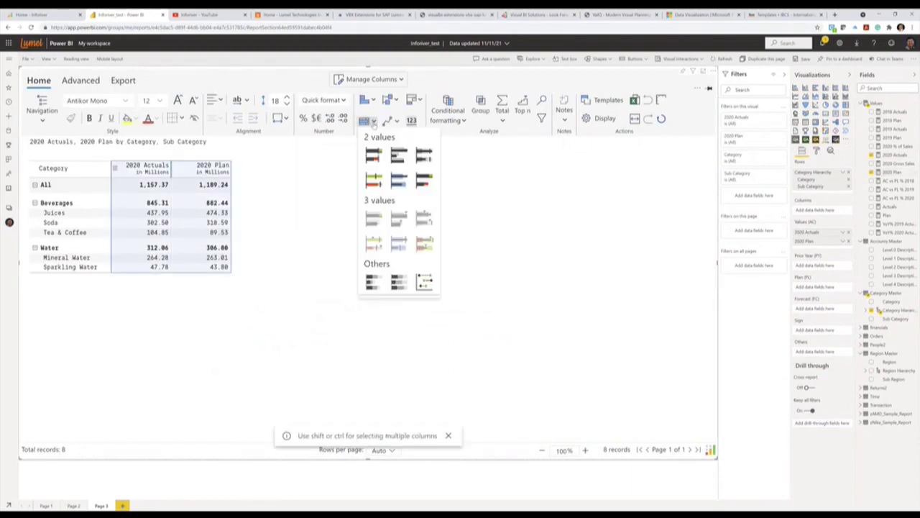
left_click(382, 184)
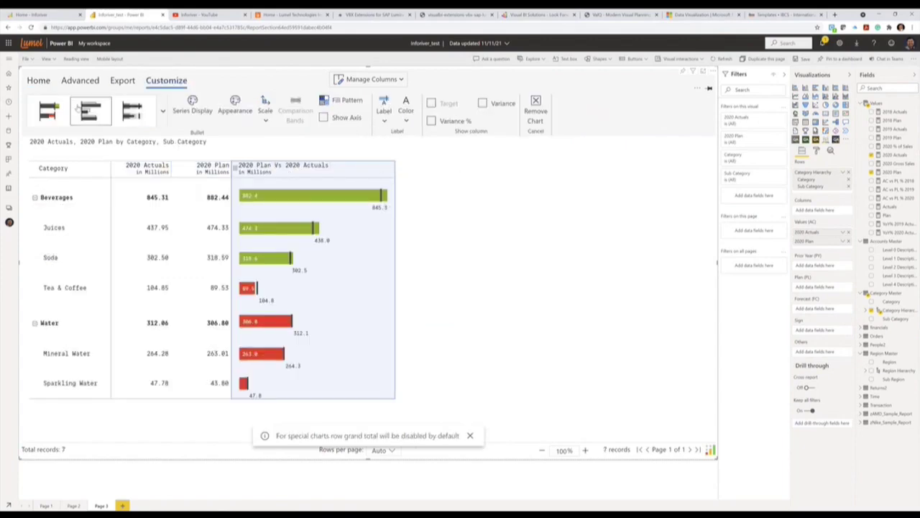
left_click(90, 110)
left_click(132, 111)
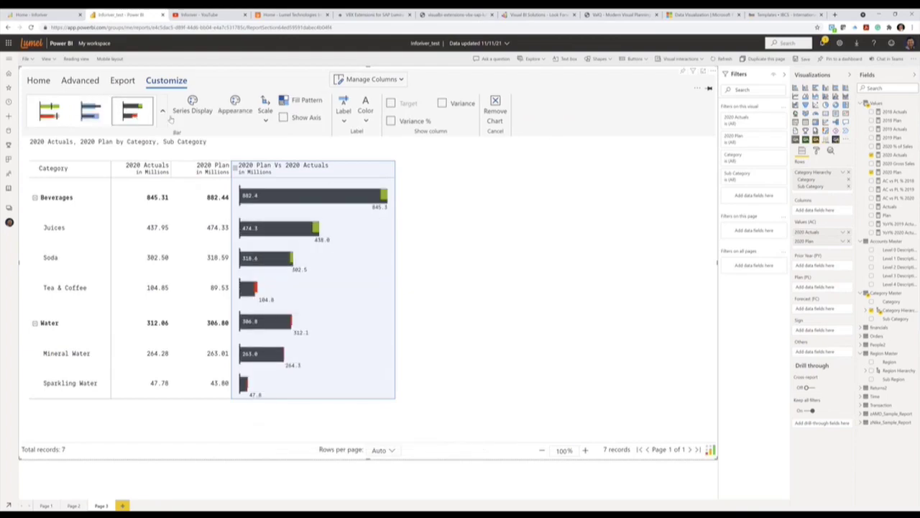
Step: Turn on the Variance % and Variance columns in the plan-versus-actuals chart and set its label to Target Variance %
left_click(389, 121)
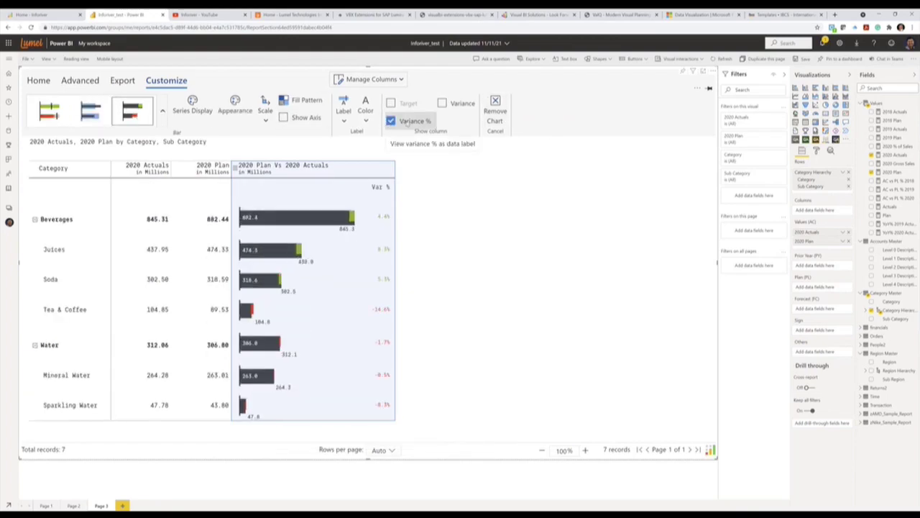
left_click(442, 103)
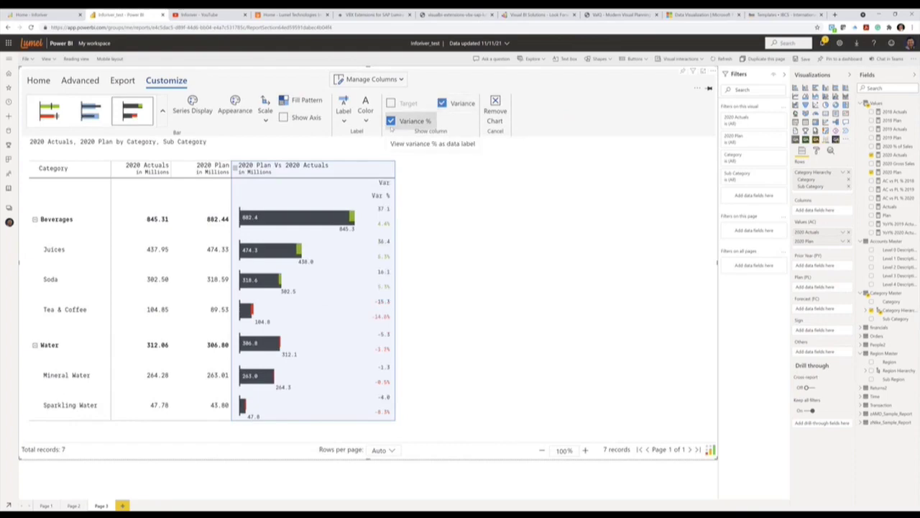
left_click(343, 114)
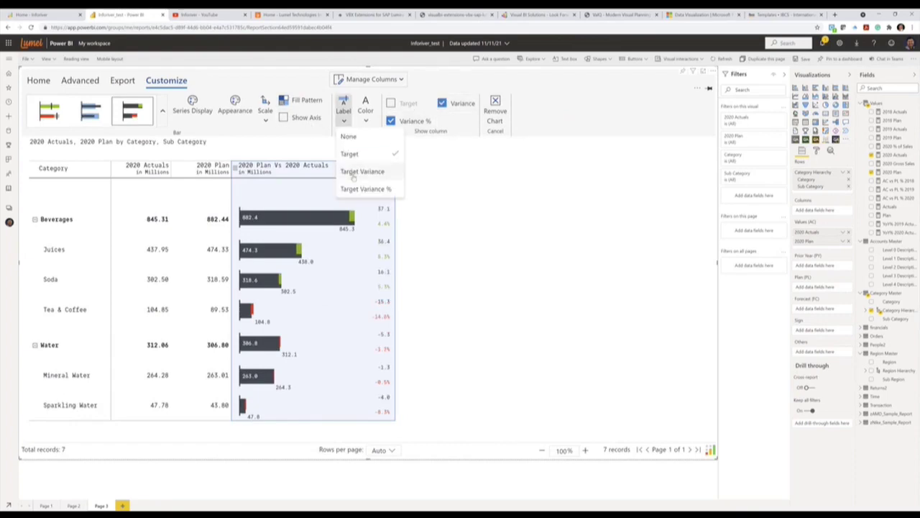
left_click(354, 187)
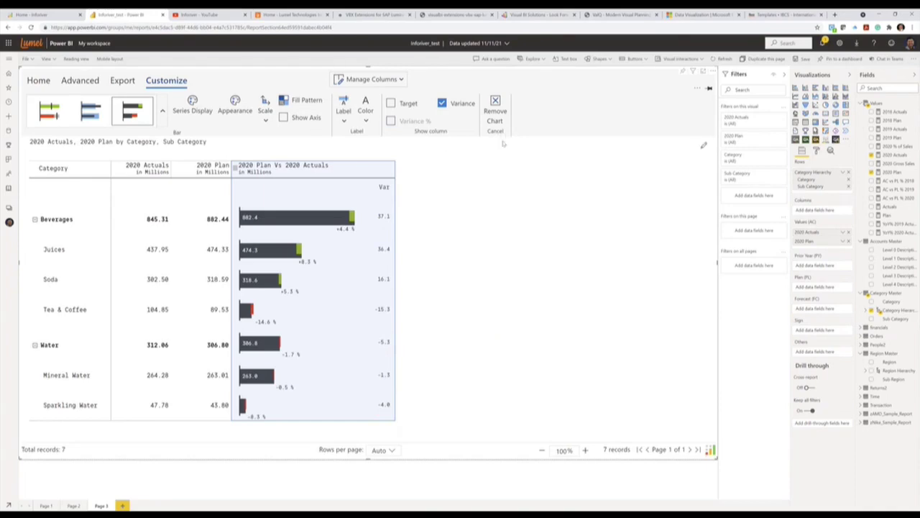
left_click(512, 223)
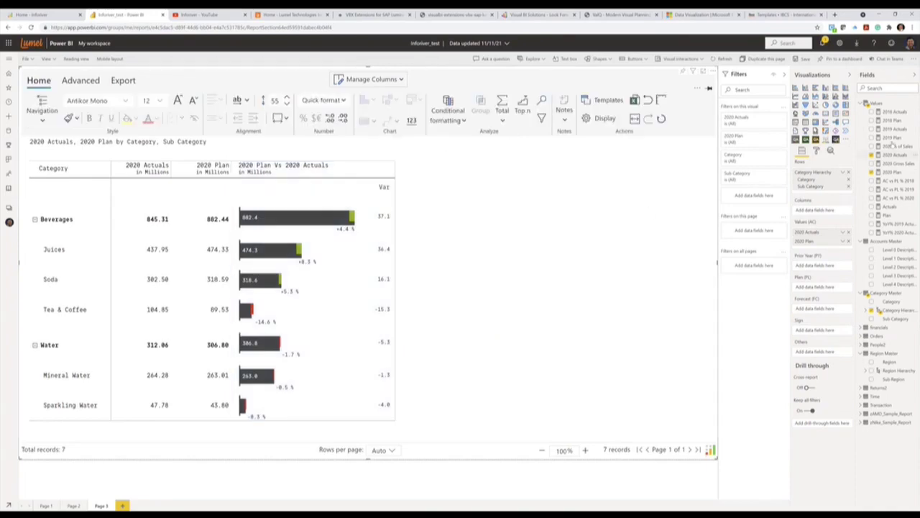
Step: Add 2019 Actuals to the matrix values and insert a two-value blue bullet chart comparing 2019 Actuals with 2020 Actuals
left_click_drag(891, 138, 816, 241)
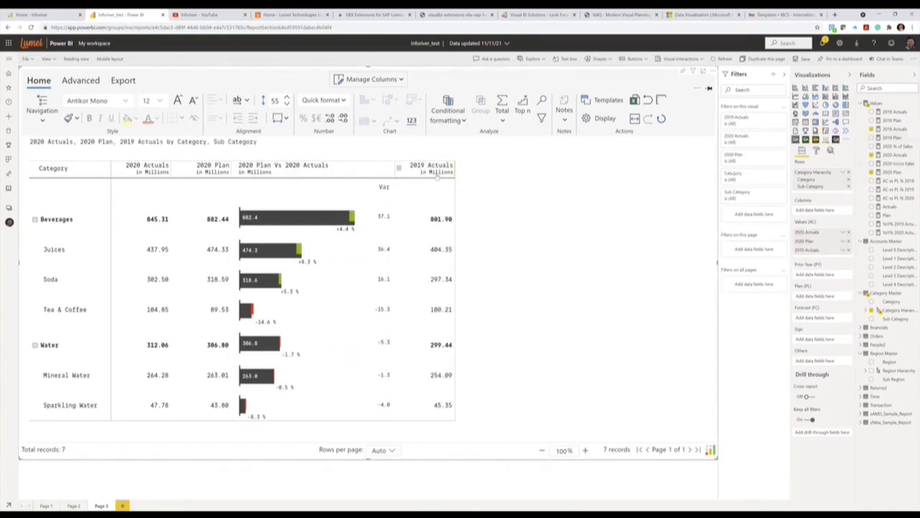
left_click(437, 178)
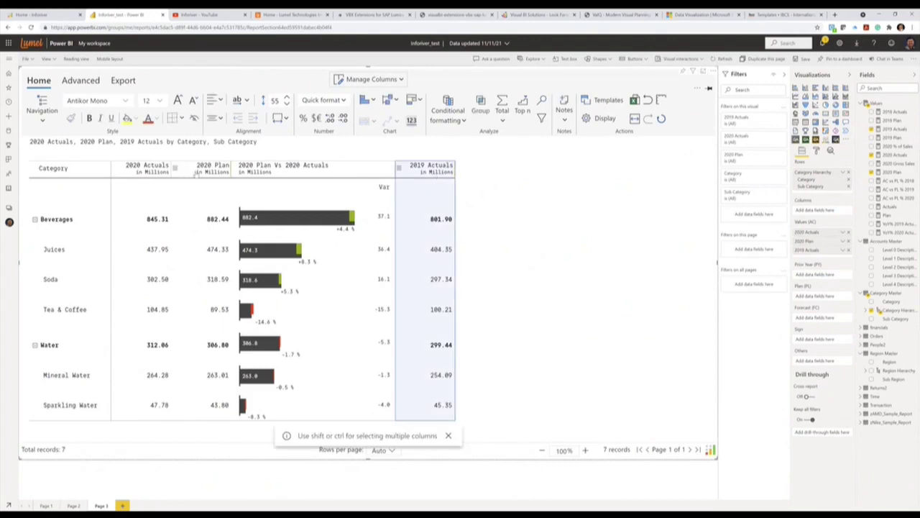
left_click(144, 172, "ctrl")
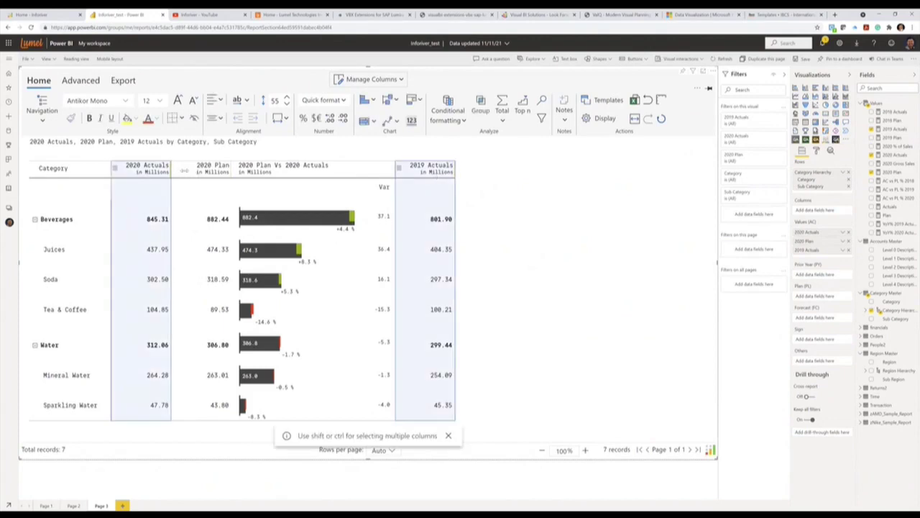
left_click(374, 121)
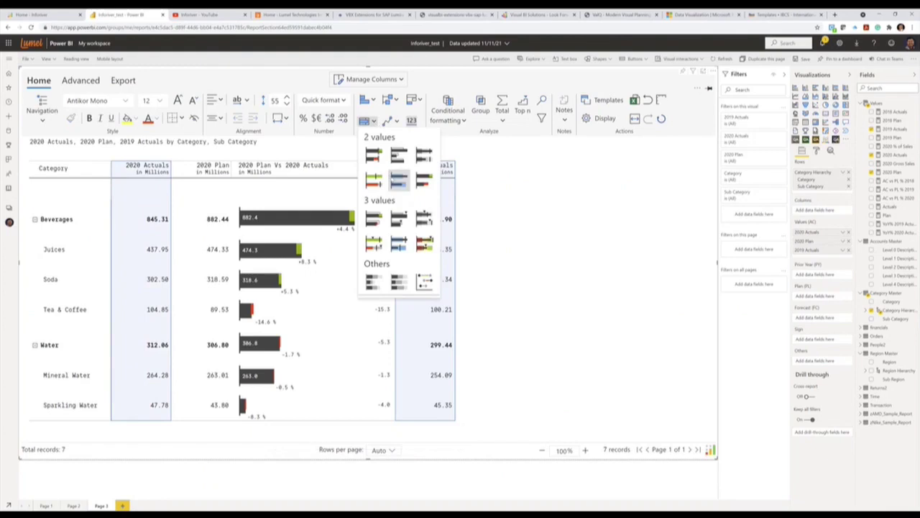
left_click(392, 179)
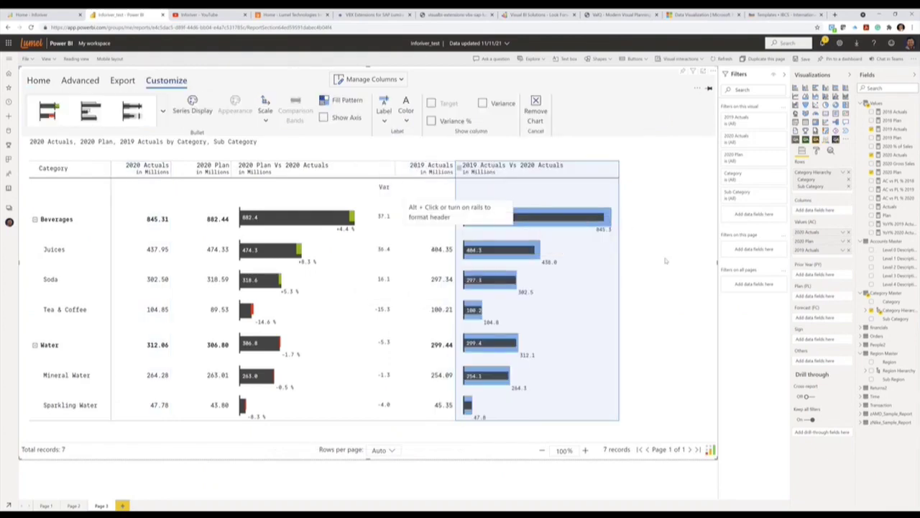
Step: Hide the 2020 Actuals, 2020 Plan and 2019 Actuals columns so only the two comparison charts are displayed
left_click(373, 79)
left_click(441, 124)
left_click(442, 142)
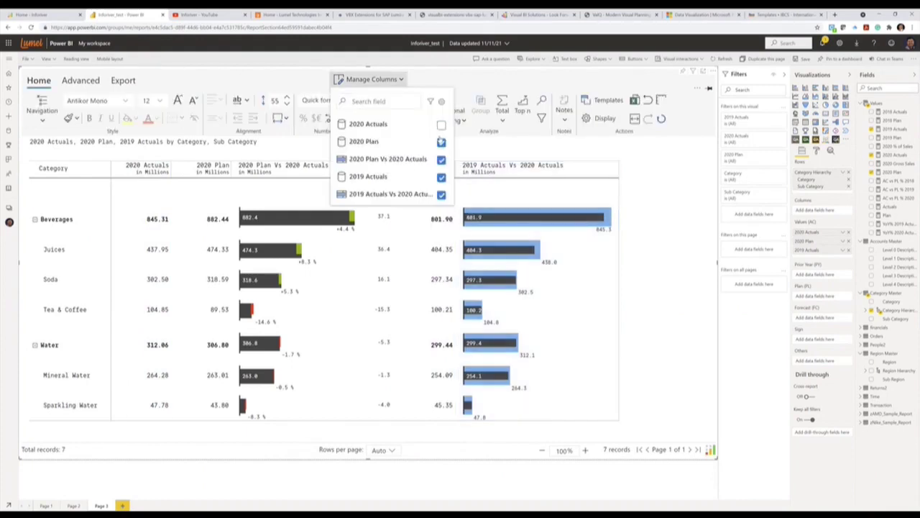
left_click(441, 177)
left_click(549, 228)
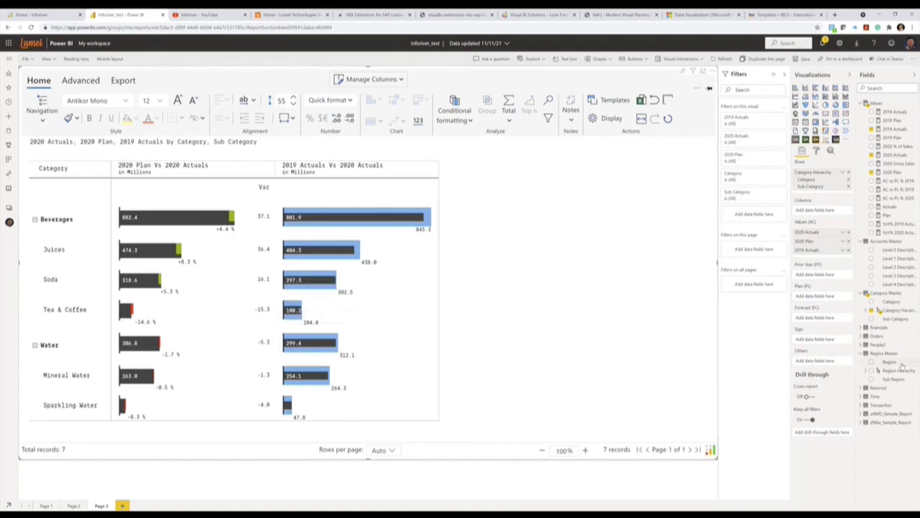
Step: Split the matrix columns by MonthName from the Time table and show the 2020 Actuals column again
left_click(864, 397)
left_click_drag(895, 440, 819, 210)
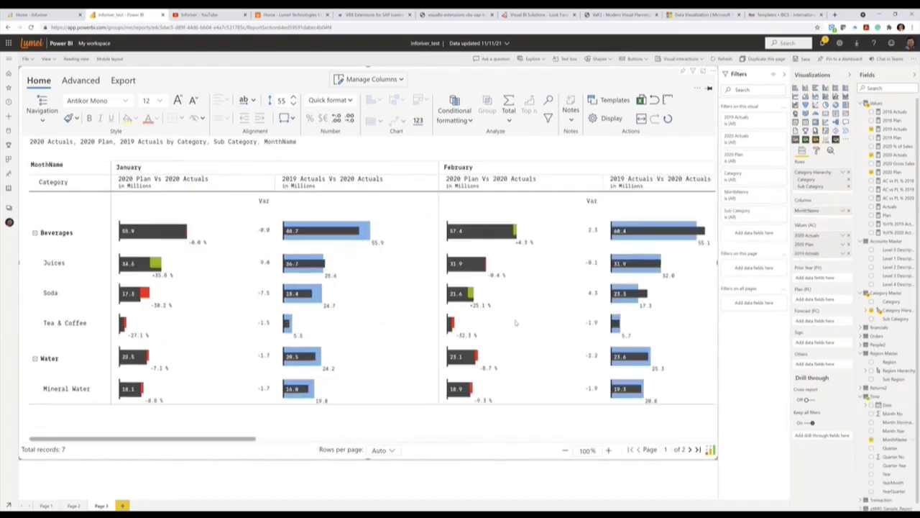
left_click(170, 192)
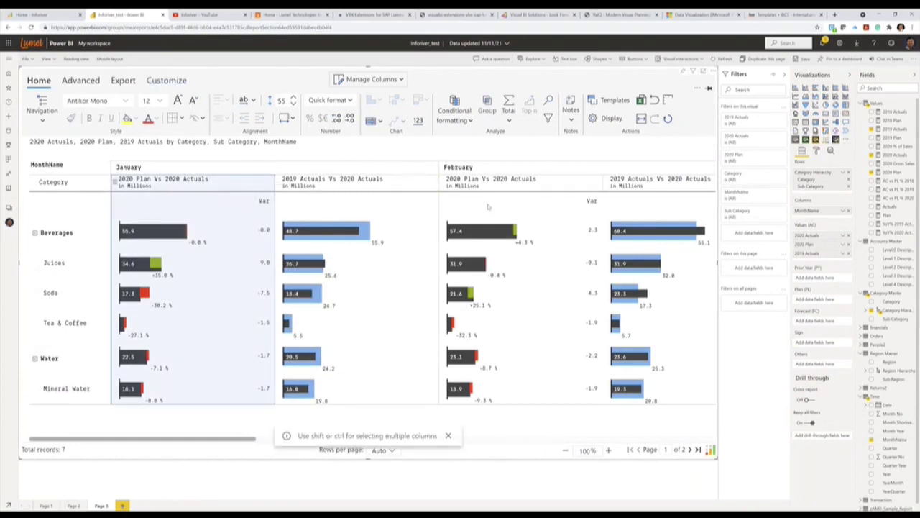
left_click(370, 79)
left_click(441, 124)
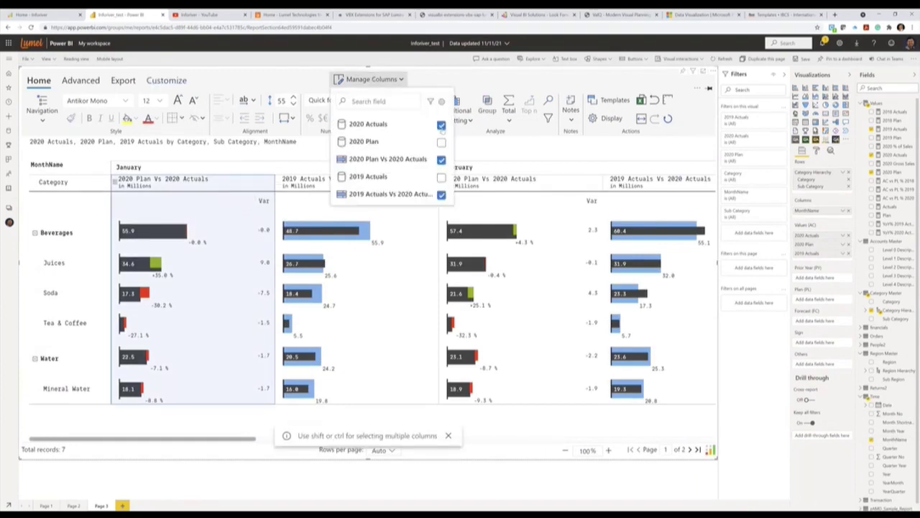
Step: Add a line sparkline trend column for the 2020 Actuals measure
left_click(131, 183)
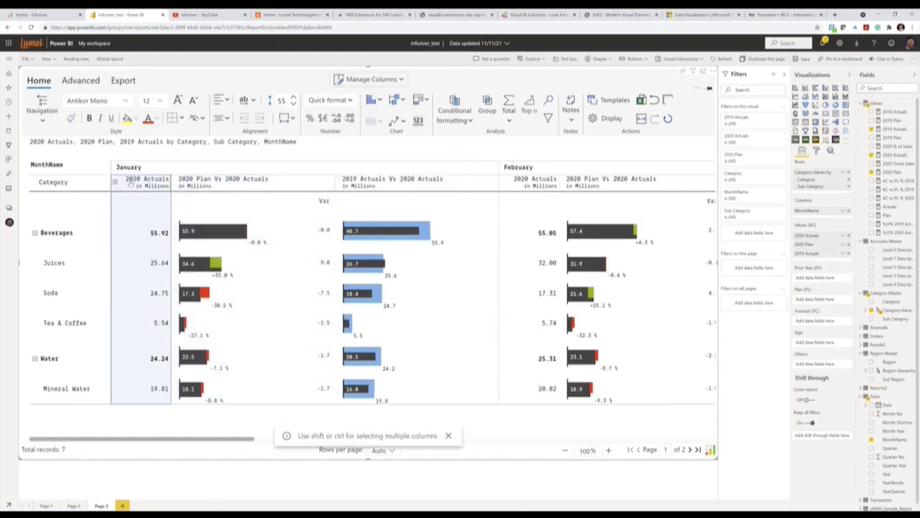
left_click(398, 121)
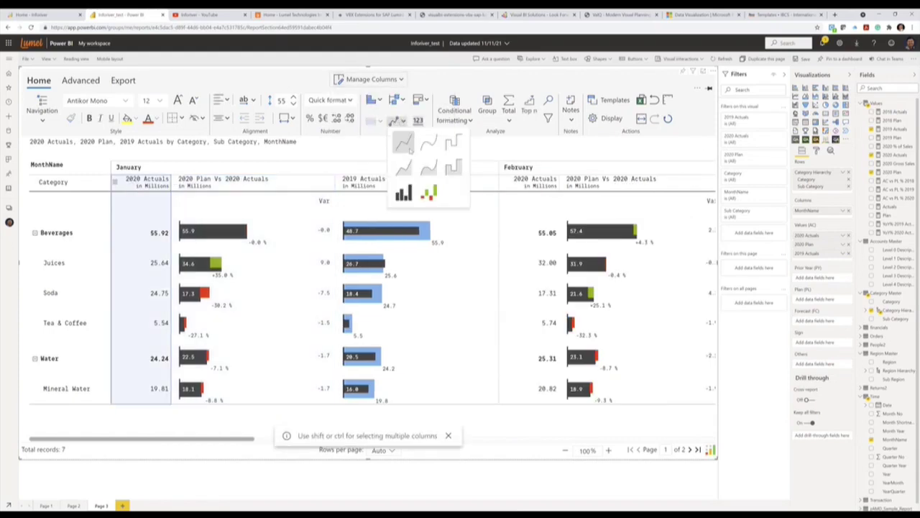
left_click(407, 146)
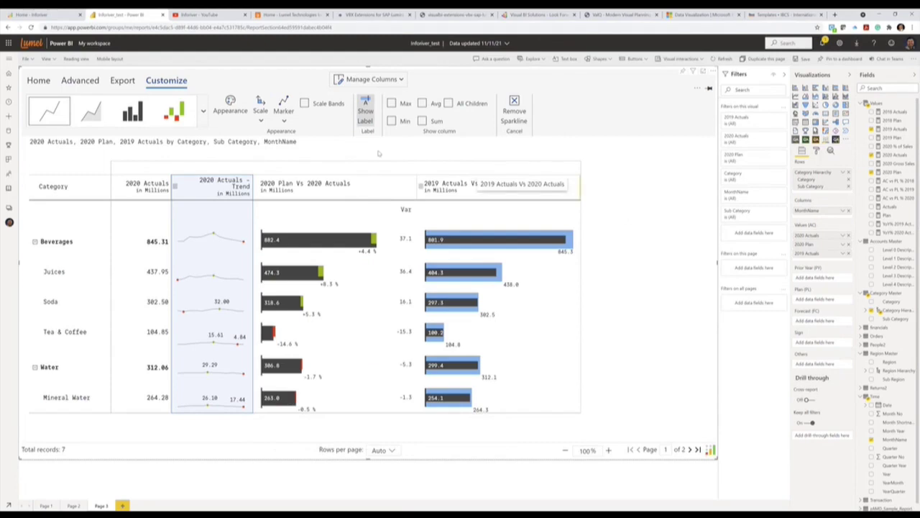
Step: Turn on scale bands for the 2020 Actuals trend sparklines and set their scale to Individual and finally to Universal
left_click(304, 104)
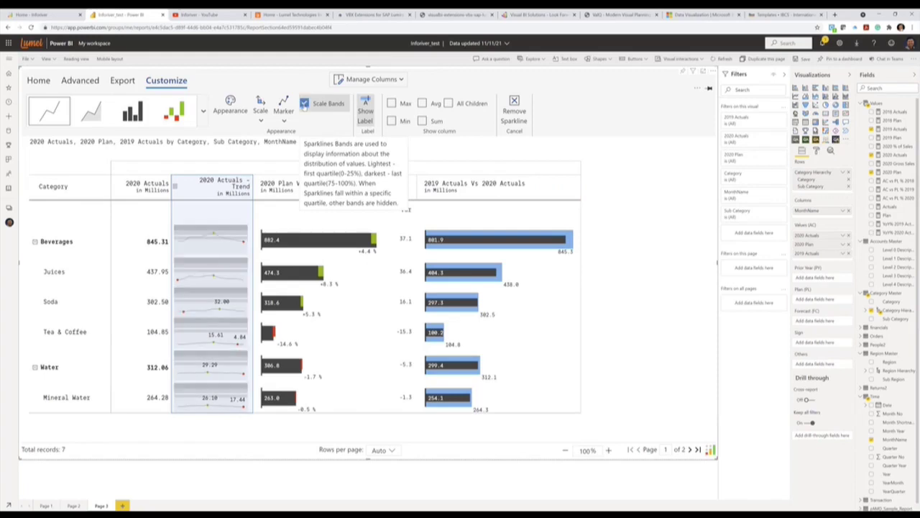
left_click(260, 110)
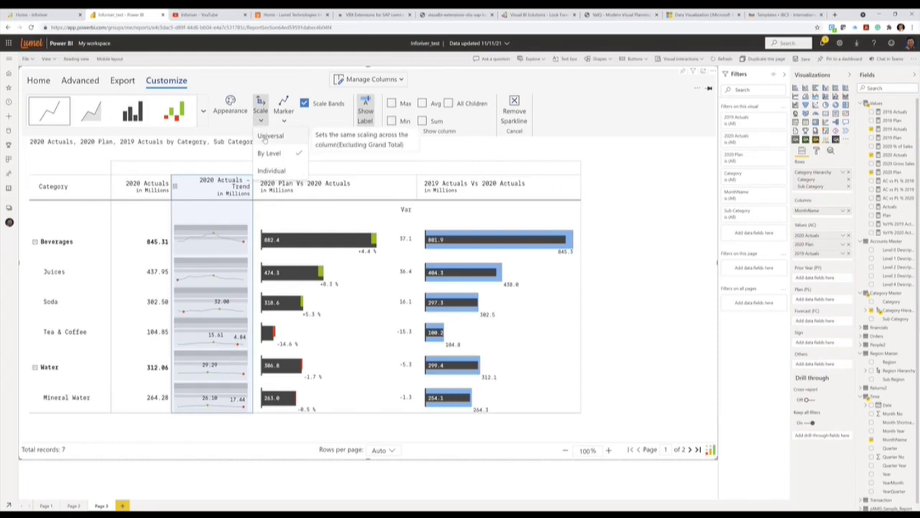
left_click(270, 169)
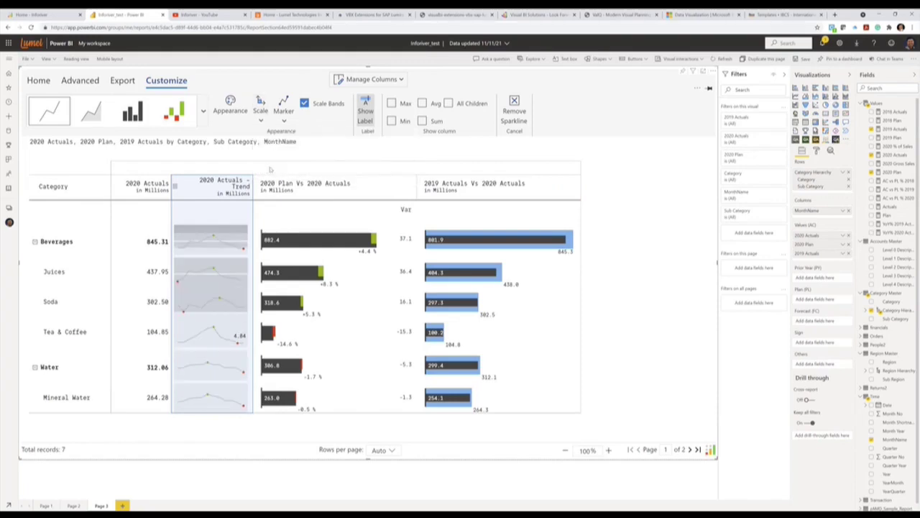
left_click(260, 112)
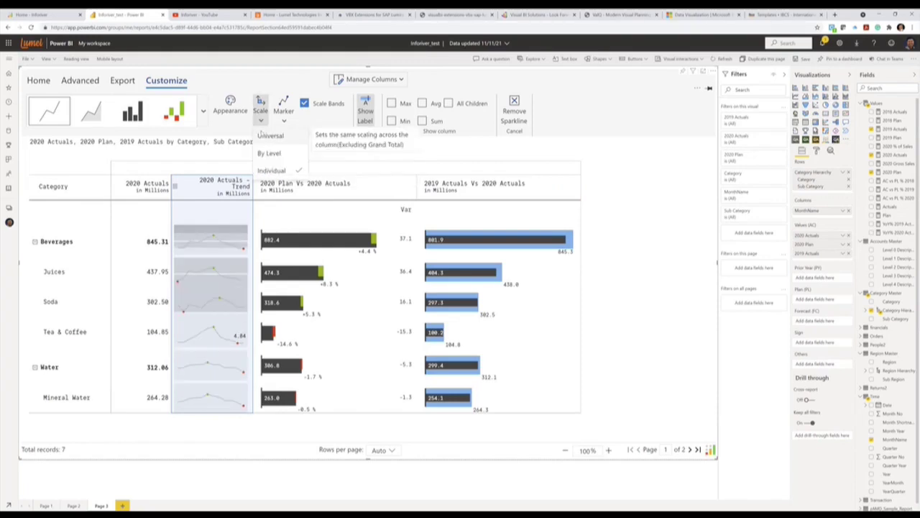
left_click(262, 132)
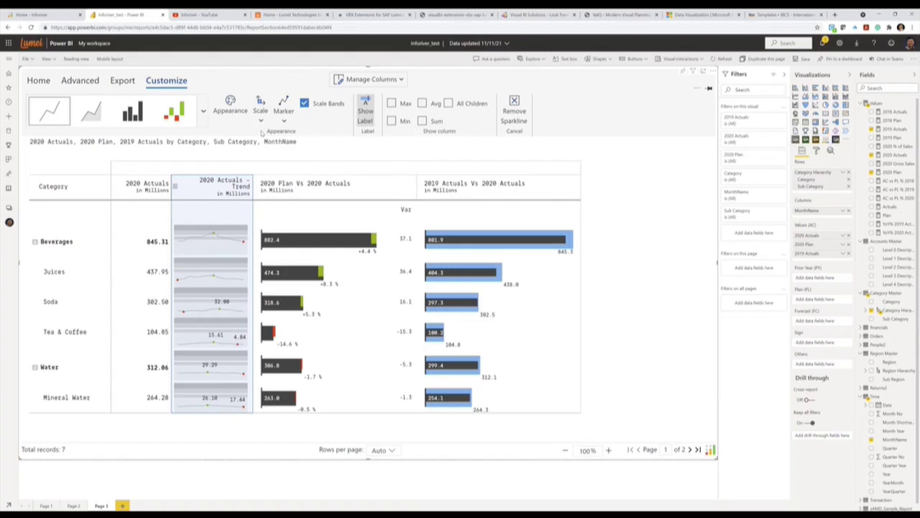
Step: Change the 2020 Actuals trend sparkline to the area type, the column type and finally the green-and-red column type
left_click(98, 108)
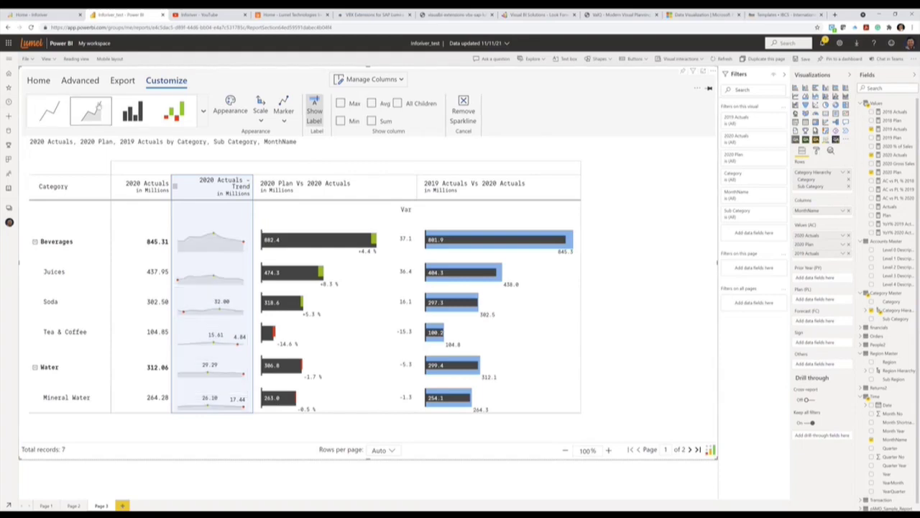
left_click(133, 111)
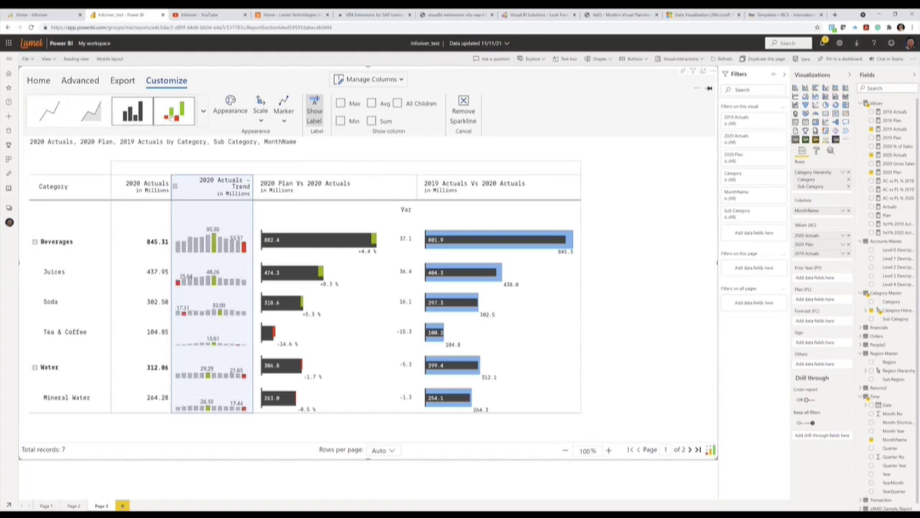
left_click(173, 112)
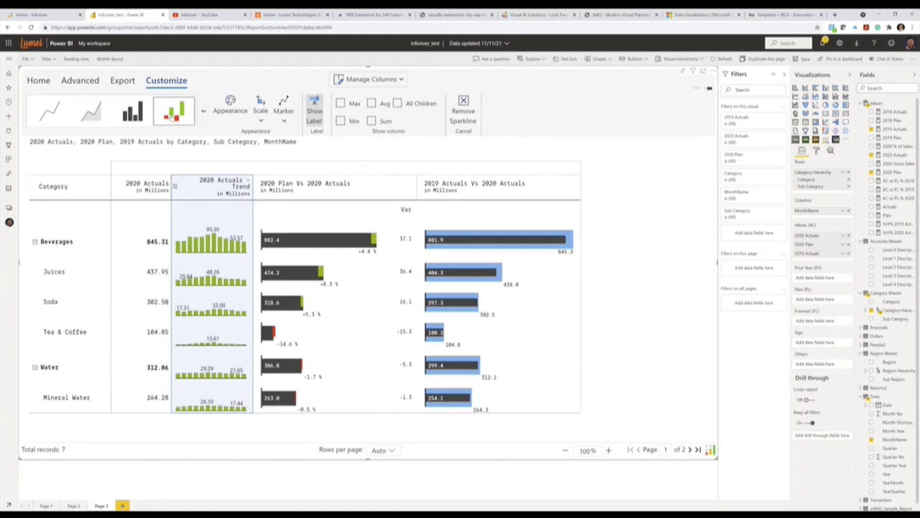
Step: Export the entire matrix as a PDF, save the generated Export.pdf link and check the opened document
left_click(80, 84)
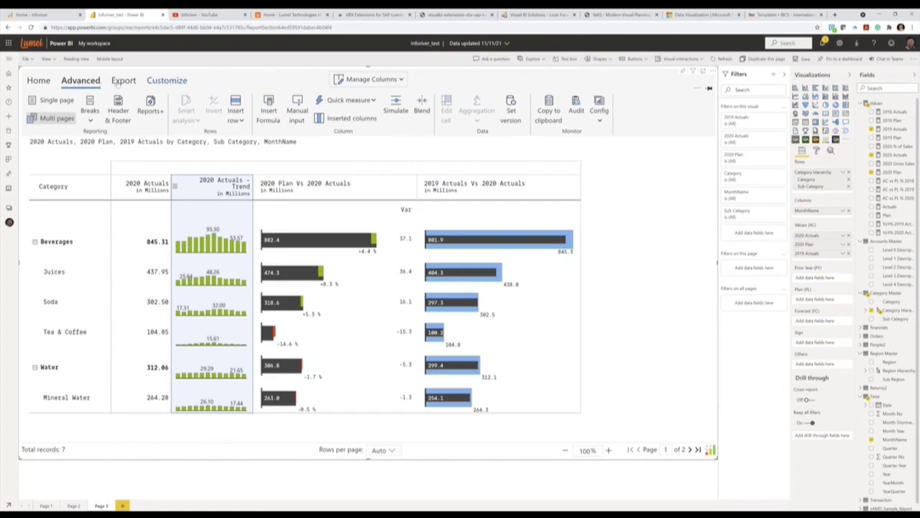
left_click(118, 83)
left_click(269, 105)
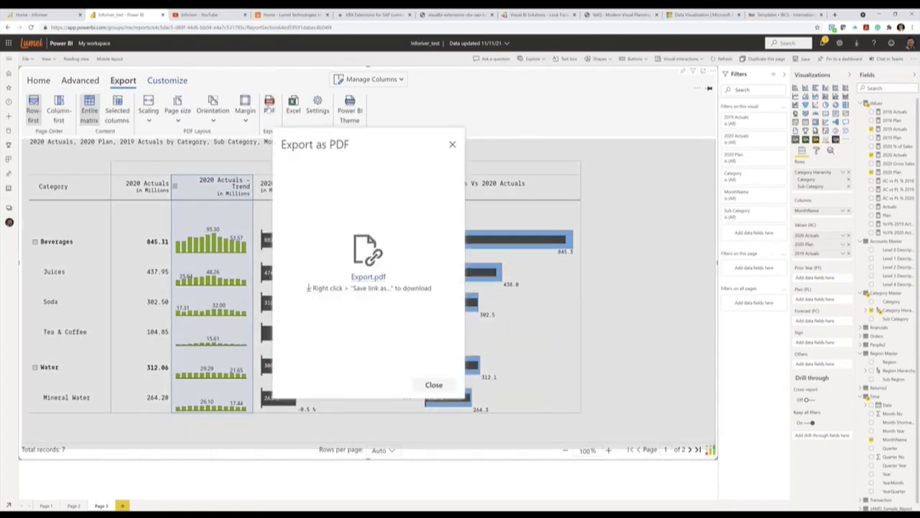
right_click(369, 281)
left_click(396, 327)
left_click(491, 294)
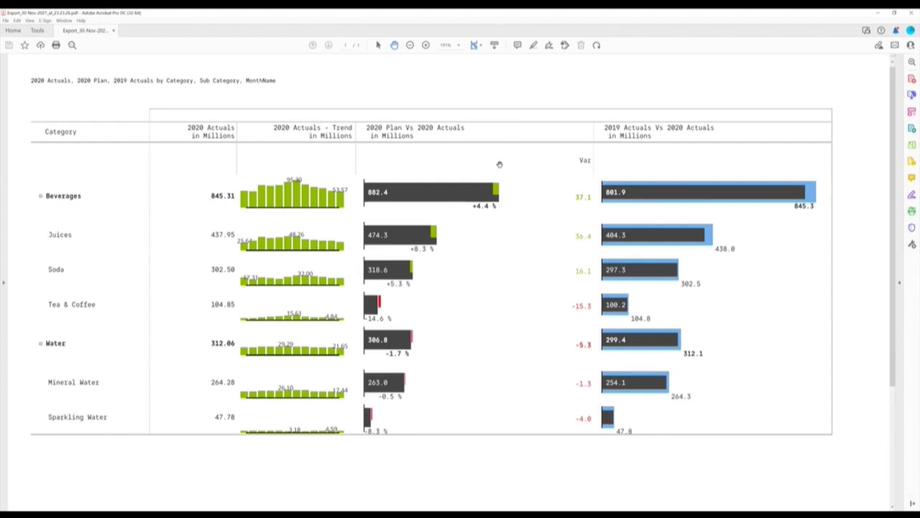
left_click(914, 13)
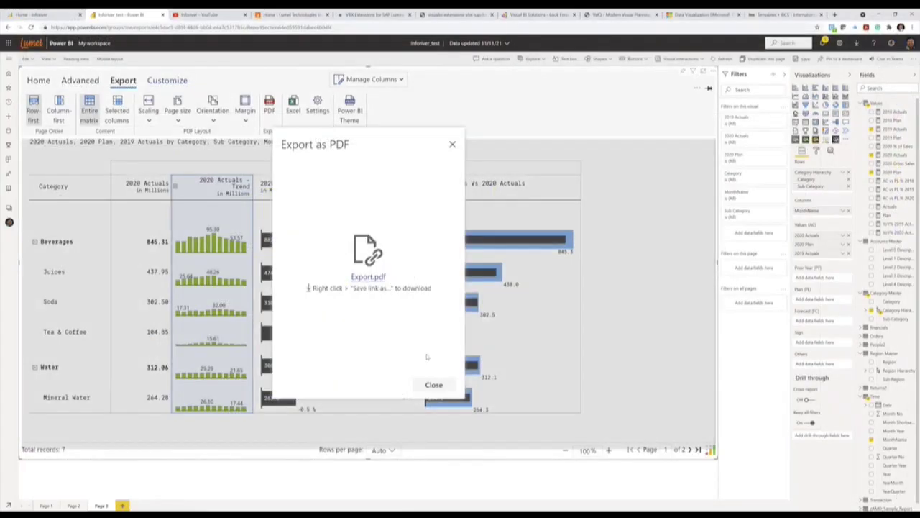
left_click(431, 384)
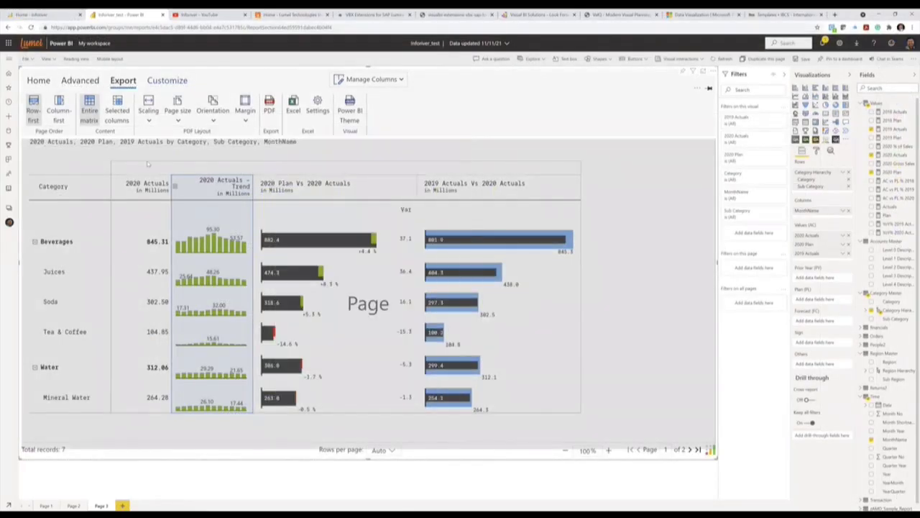
Step: Examine the two-value, three-value and other chart types offered for the 2020 Plan Vs 2020 Actuals column
left_click(43, 79)
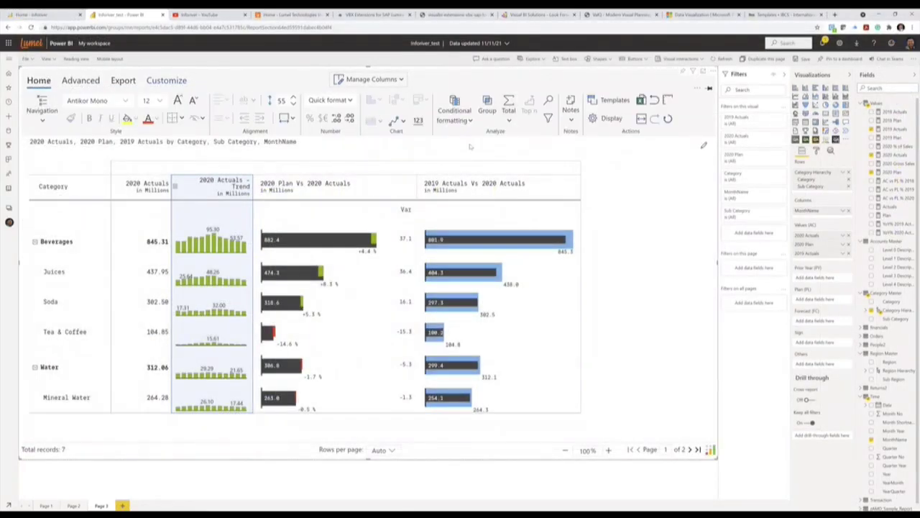
key("Escape")
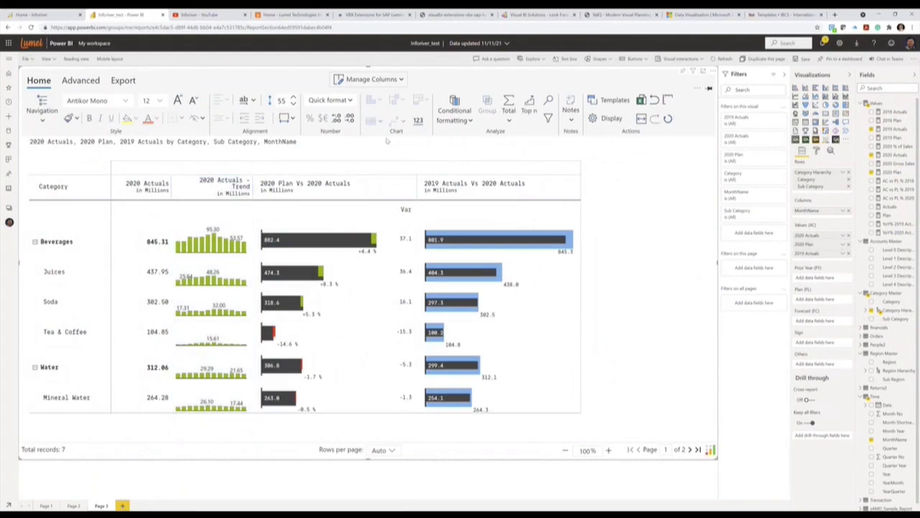
left_click(188, 194)
left_click(164, 80)
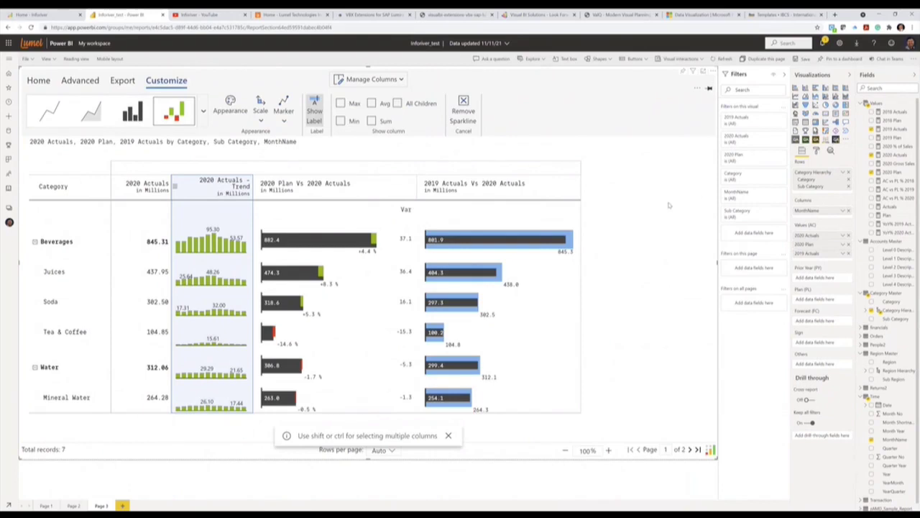
left_click(46, 80)
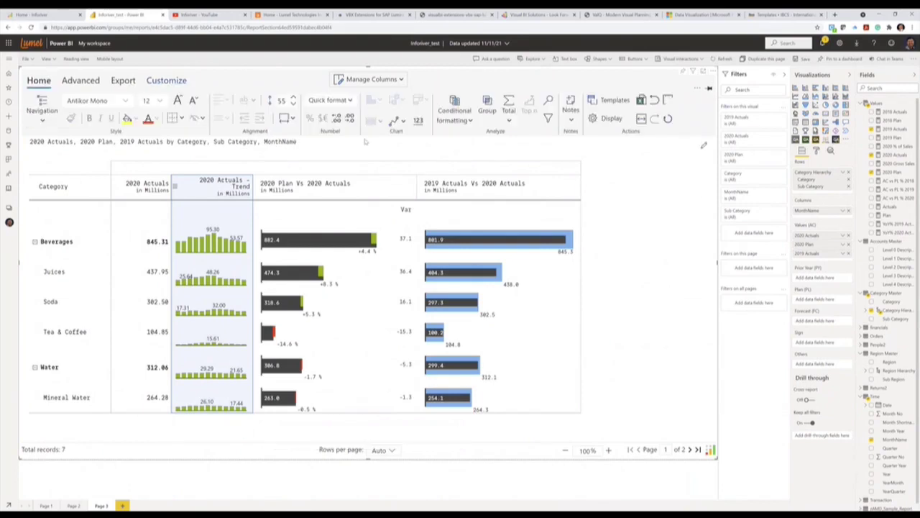
left_click(295, 193)
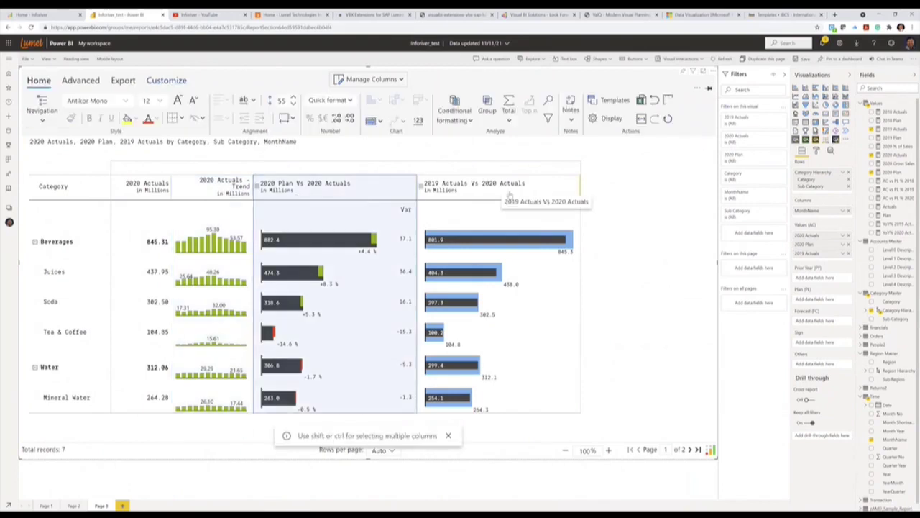
left_click(378, 121)
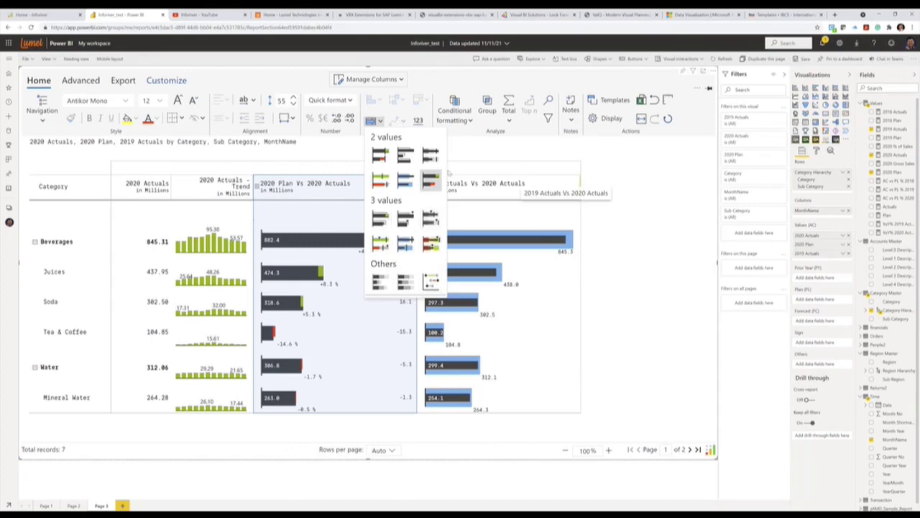
left_click(635, 242)
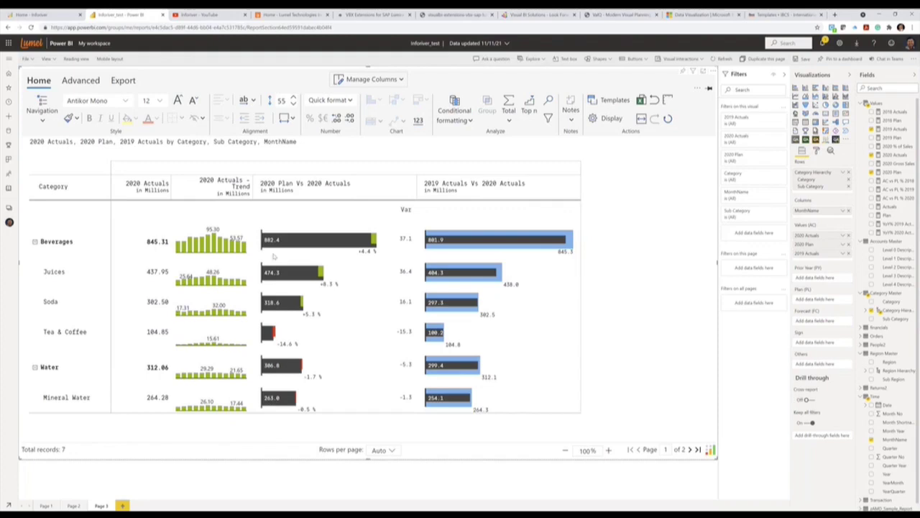
Step: Remove the sparkline from the 2020 Actuals trend column
left_click_drag(216, 176, 216, 185)
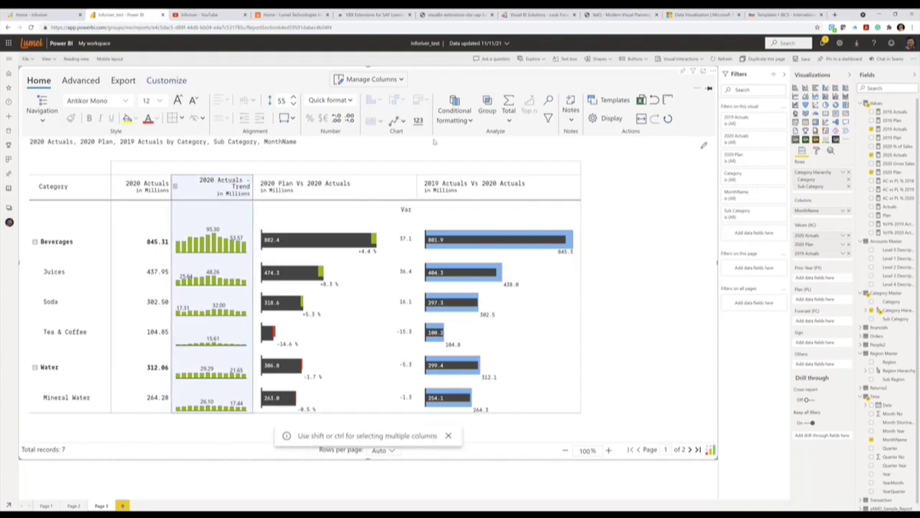
left_click(172, 80)
left_click(463, 109)
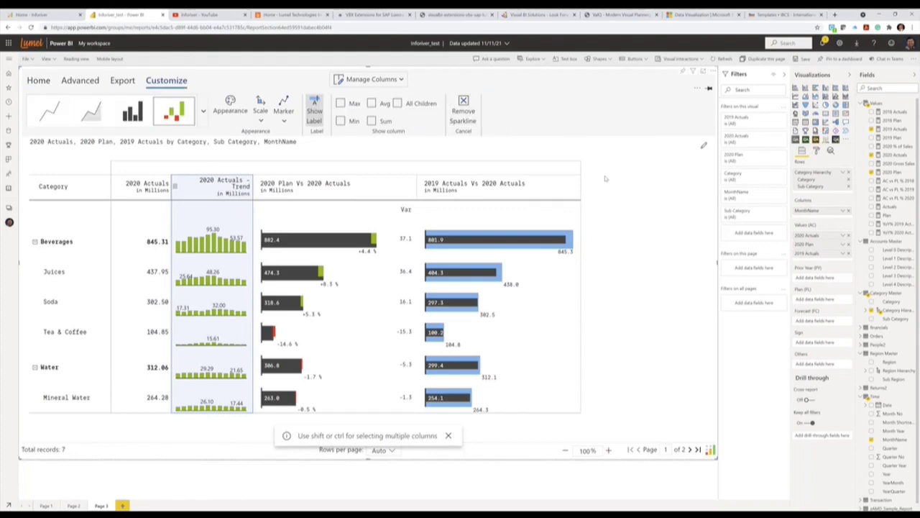
mouse_move(352, 227)
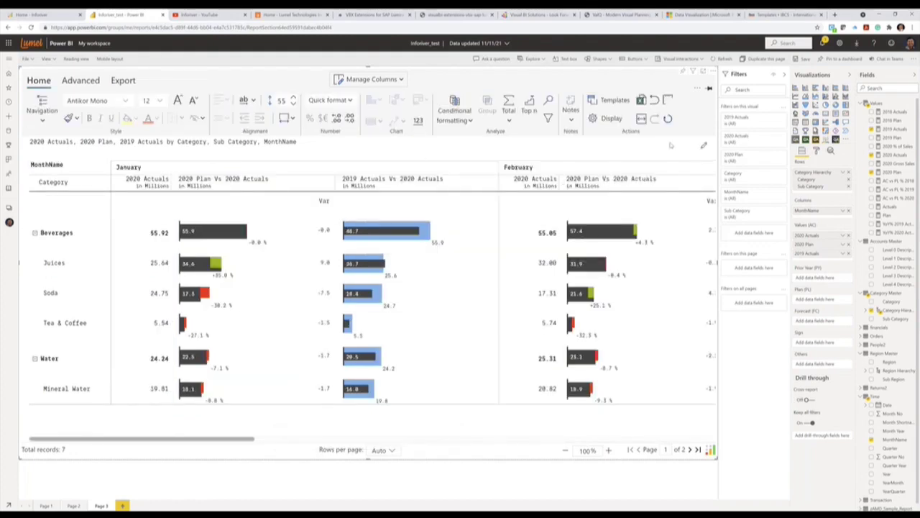
Step: Reset all formatting operations on the matrix and remove MonthName from the visual's columns
left_click(668, 119)
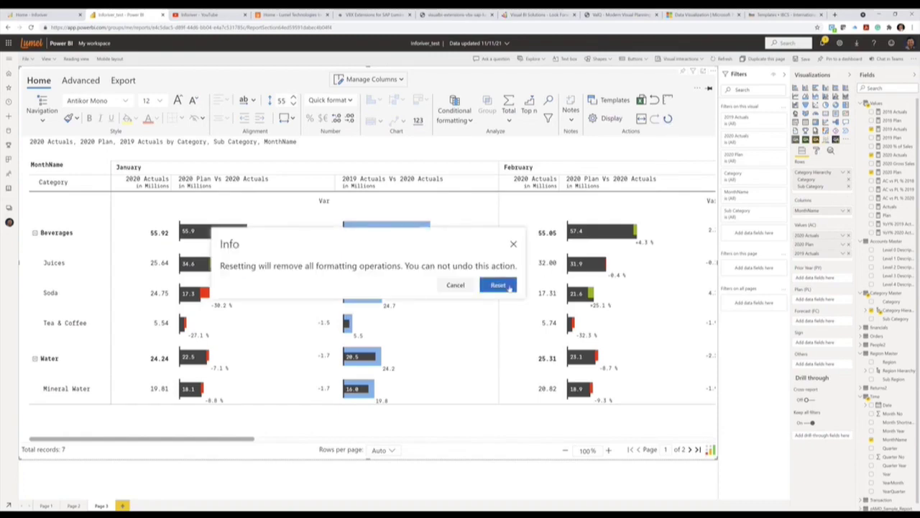
left_click(508, 286)
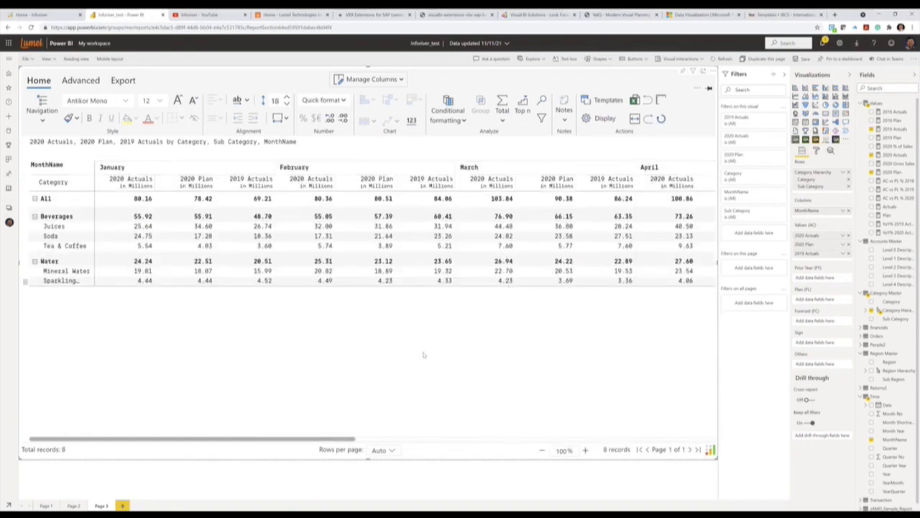
left_click(848, 211)
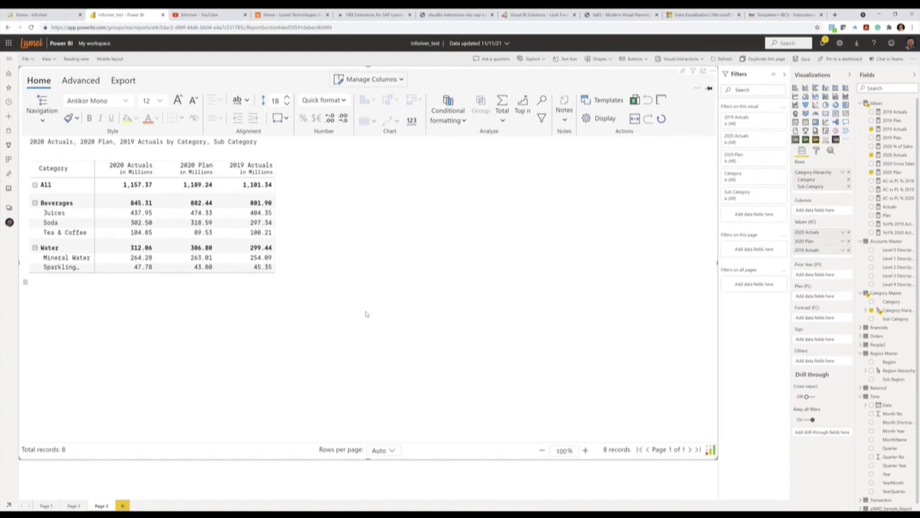
Step: Create a conditional formatting rule showing 2020 Actuals values greater than or equal to 0 in green, with its settings open for editing
left_click(143, 177)
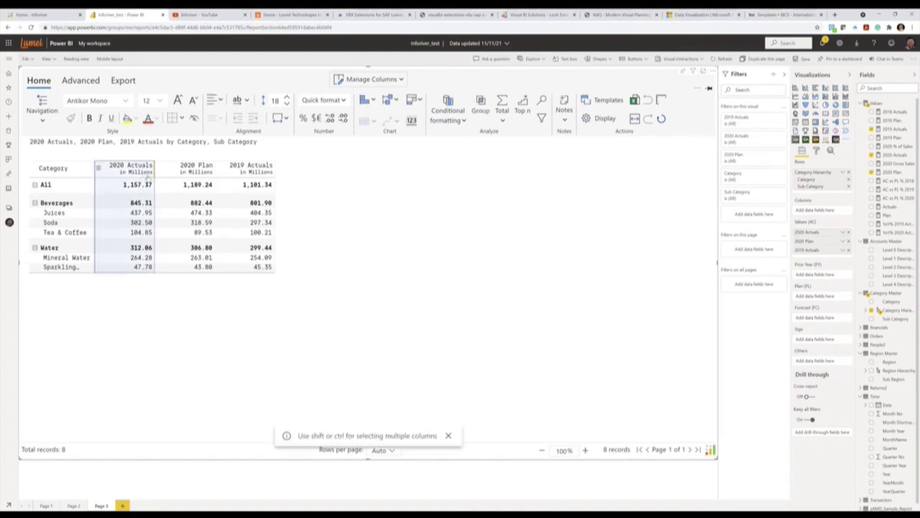
left_click(456, 121)
left_click(530, 142)
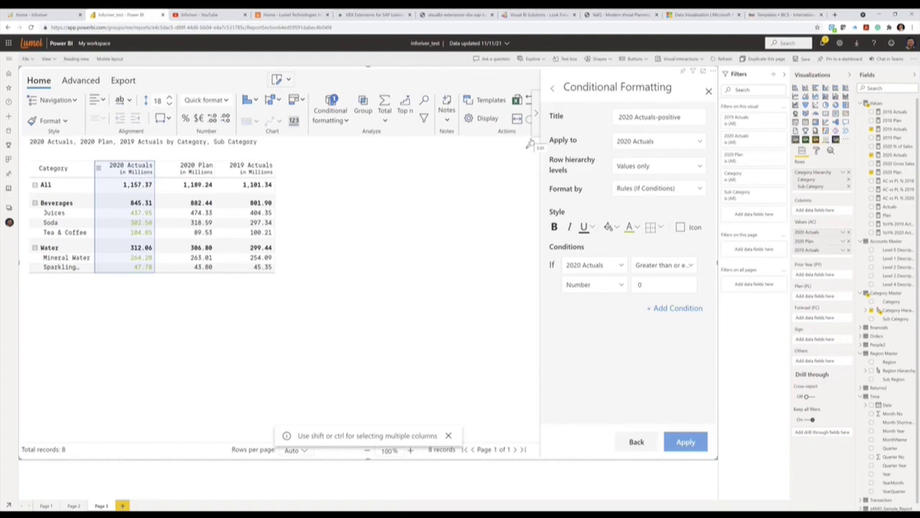
Step: Review the row hierarchy level options and the comparison value types available in the 2020 Actuals-positive rule
left_click(677, 172)
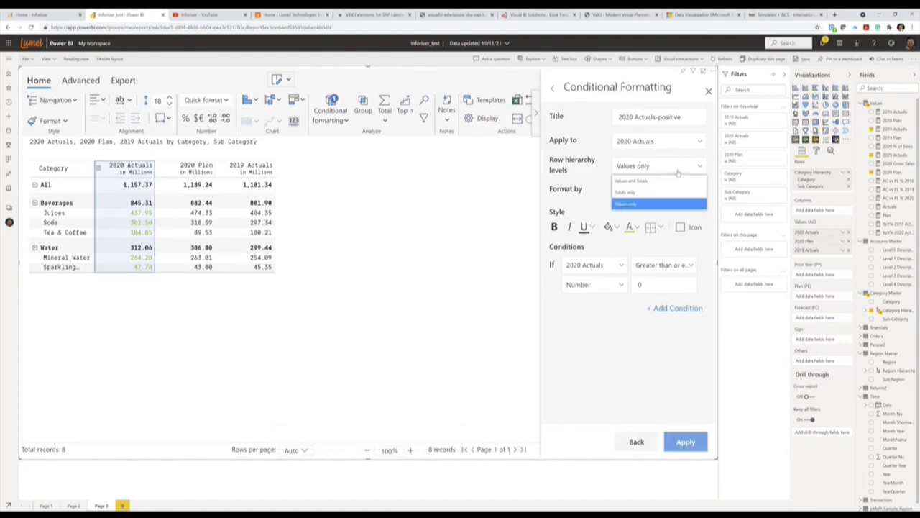
left_click(626, 204)
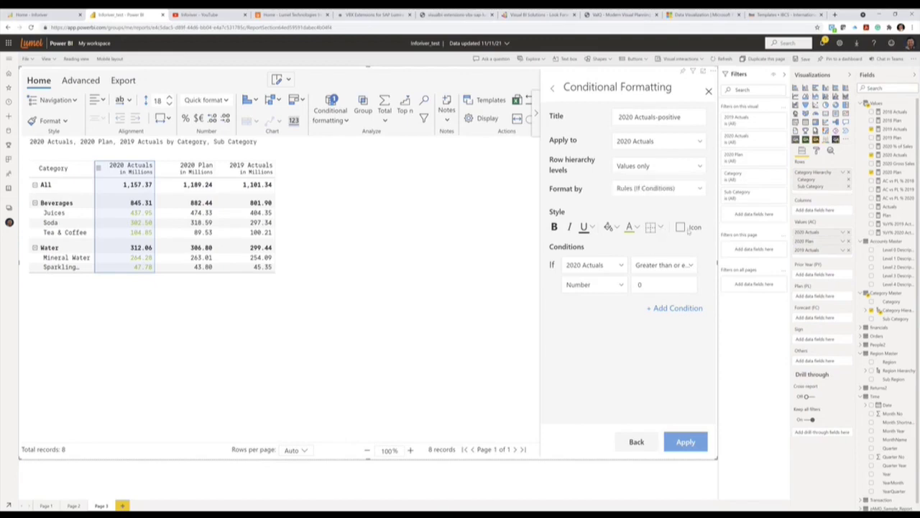
left_click(616, 288)
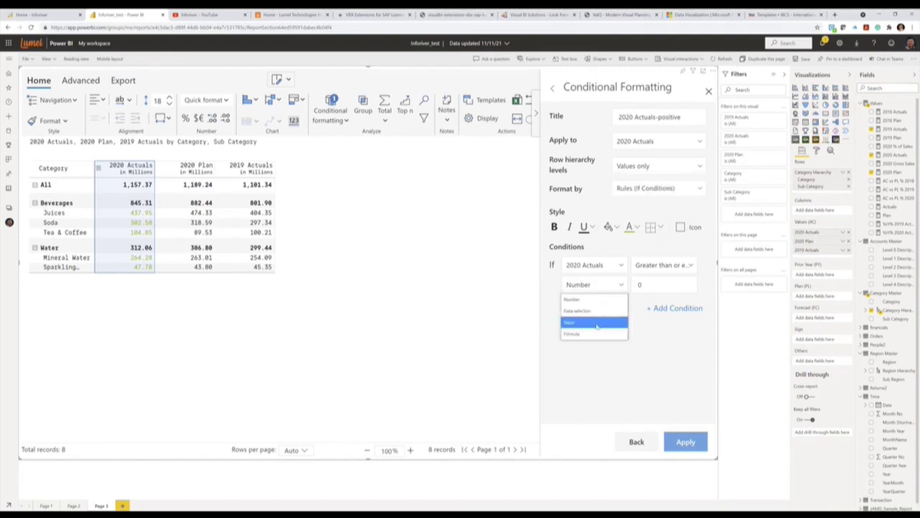
left_click(672, 340)
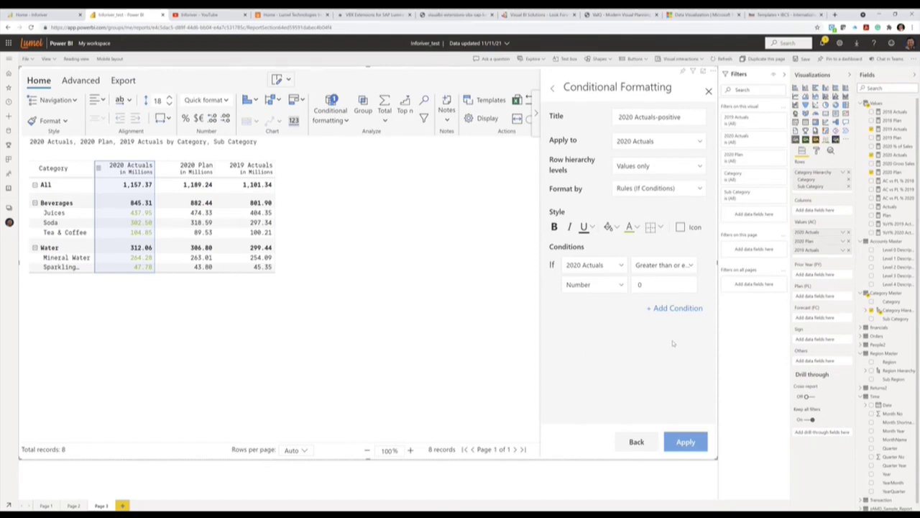
Step: Add a quick conditional formatting rule for negative values to the 2020 Actuals column and return to the rule list
left_click(708, 92)
left_click(459, 121)
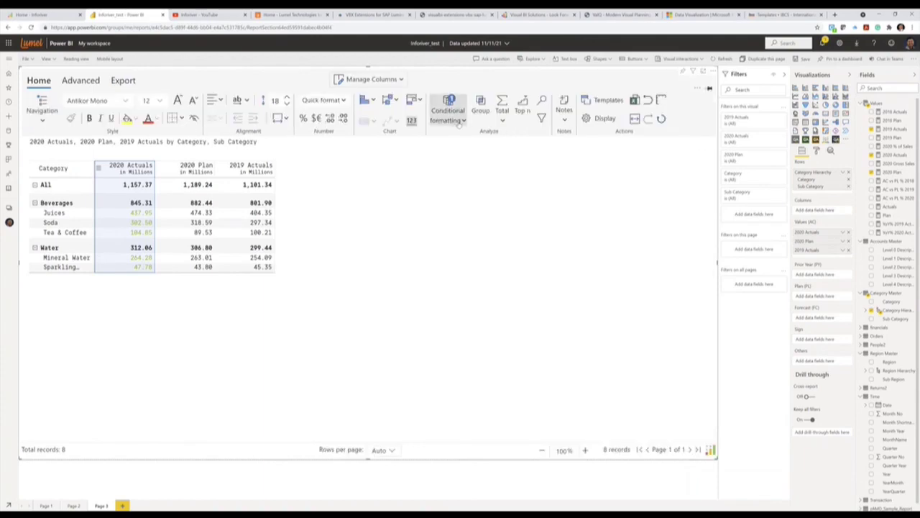
mouse_move(467, 137)
left_click(539, 156)
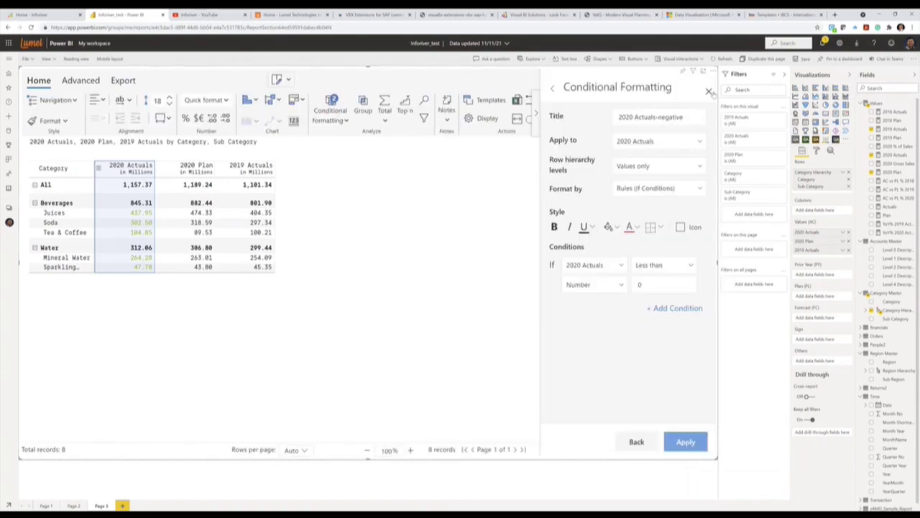
left_click(554, 89)
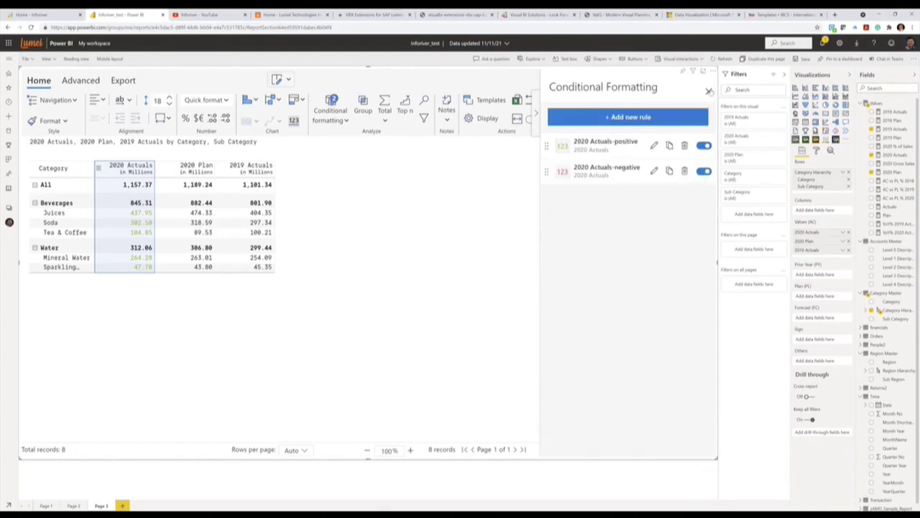
left_click(708, 92)
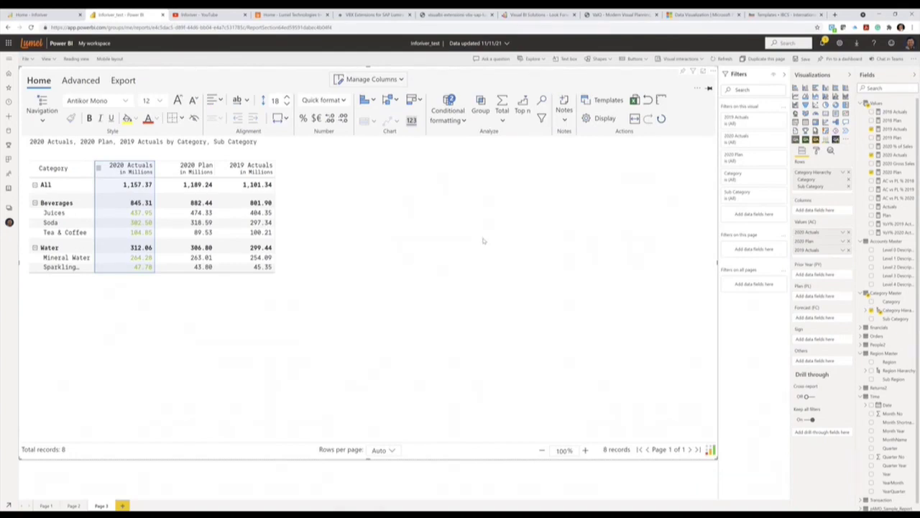
Step: Delete the positive and negative conditional formatting rules from the 2020 Actuals column
left_click(455, 123)
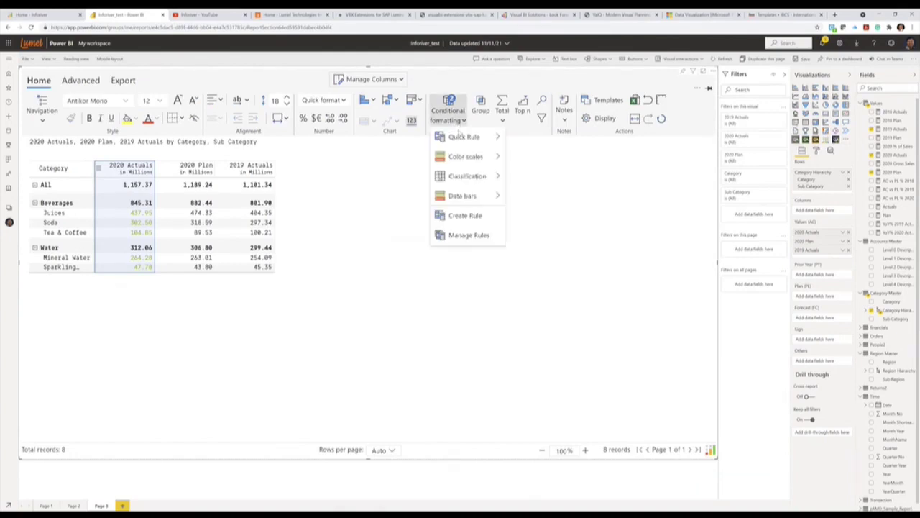
left_click(454, 239)
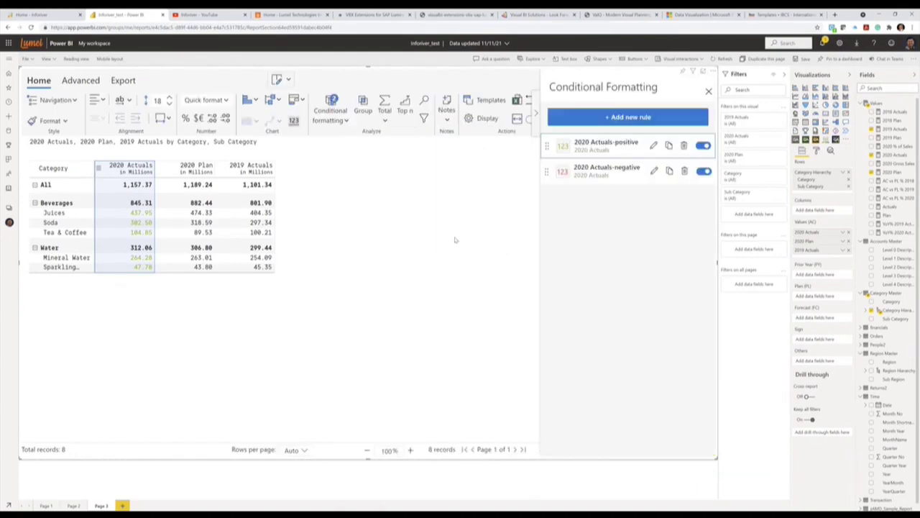
left_click(683, 146)
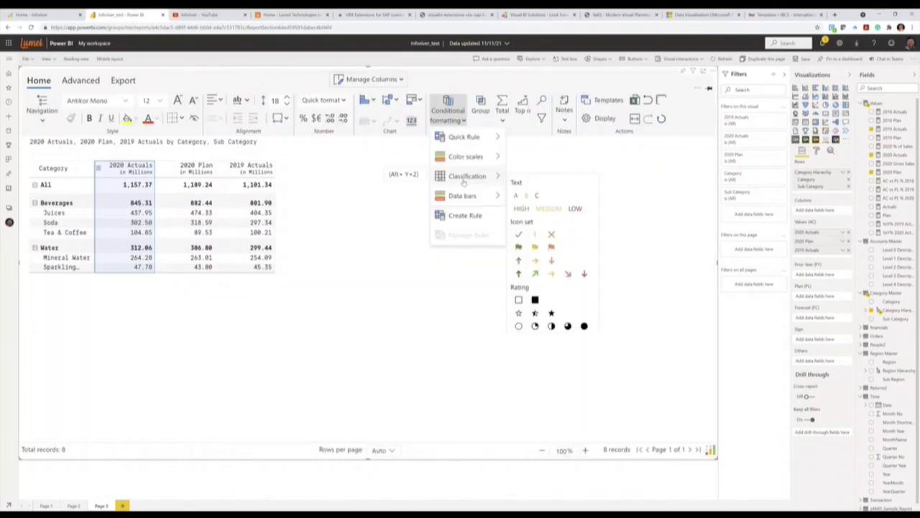
Step: Examine the apply-to targets, row hierarchy levels and format types offered for a new conditional formatting rule on 2020 Actuals
mouse_move(465, 165)
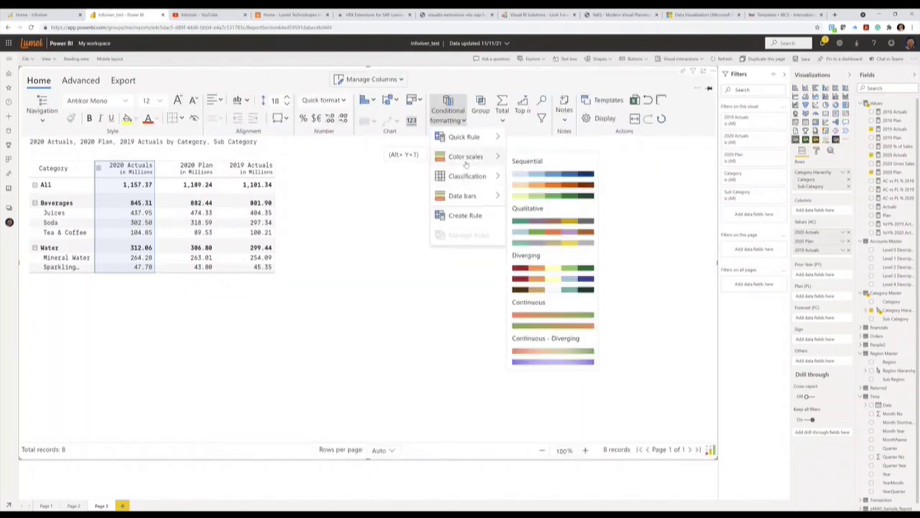
left_click(453, 216)
left_click(651, 167)
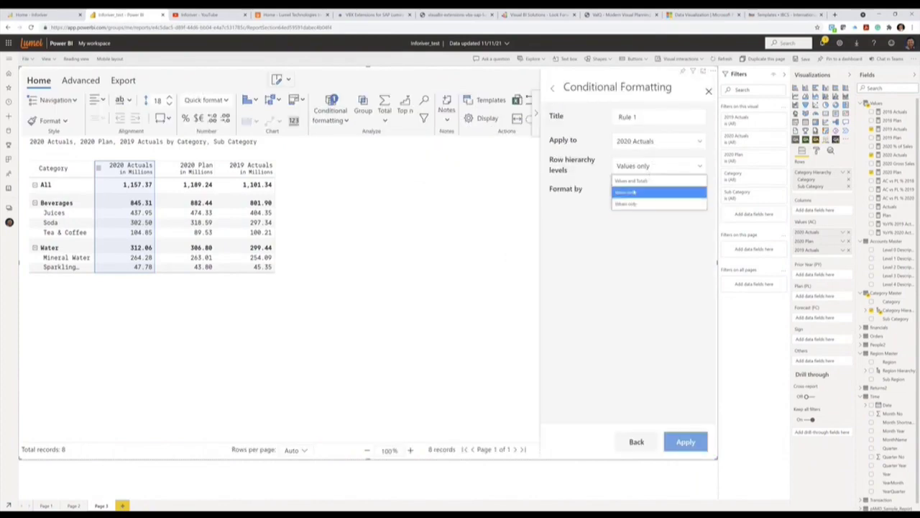
left_click(626, 203)
left_click(653, 148)
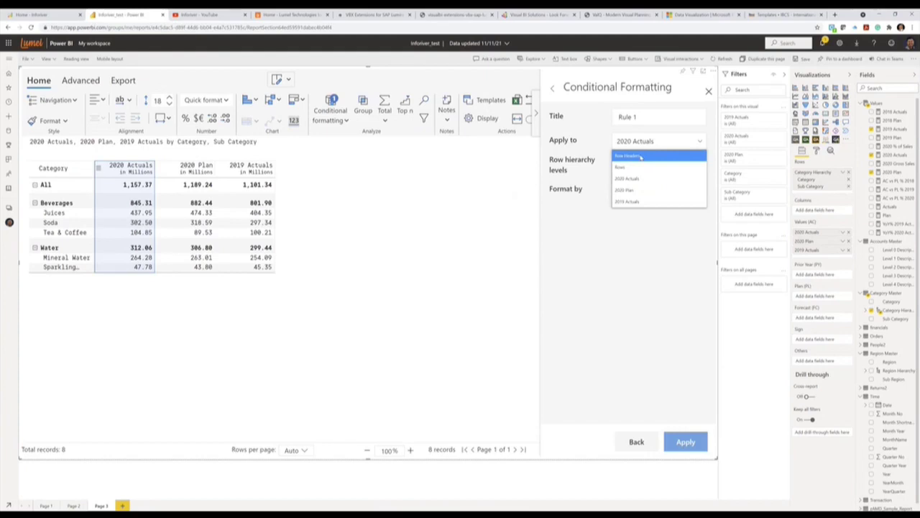
left_click(627, 178)
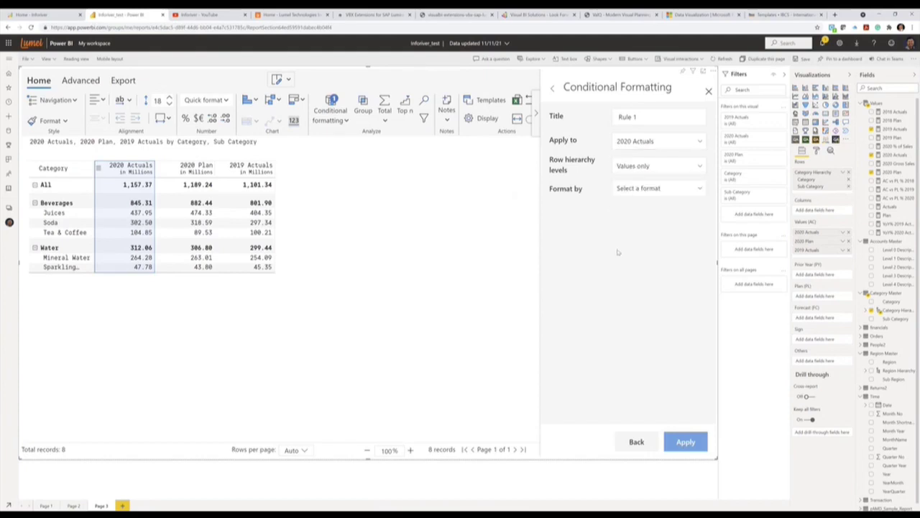
left_click(660, 188)
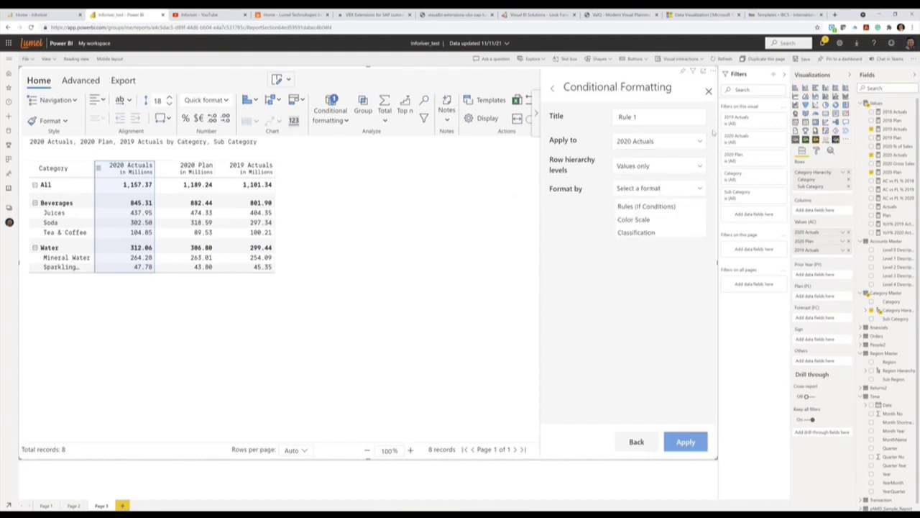
left_click(708, 92)
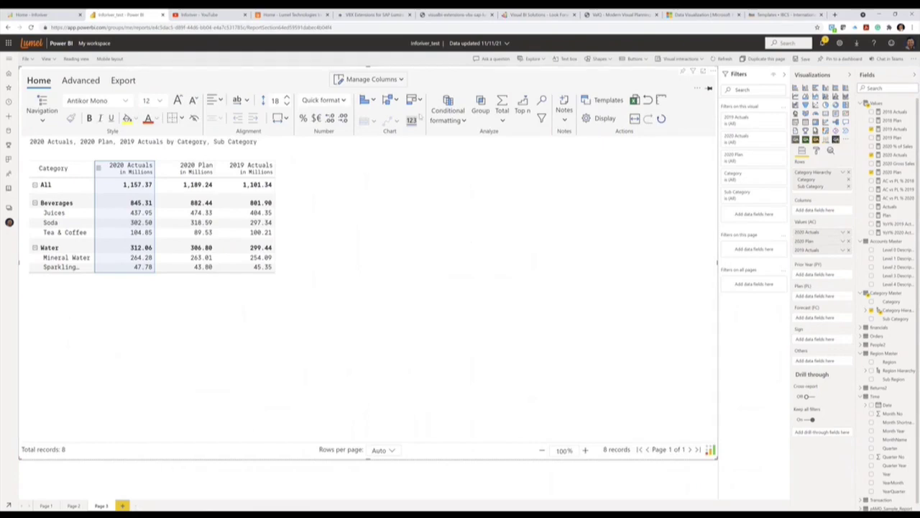
left_click(467, 126)
mouse_move(480, 162)
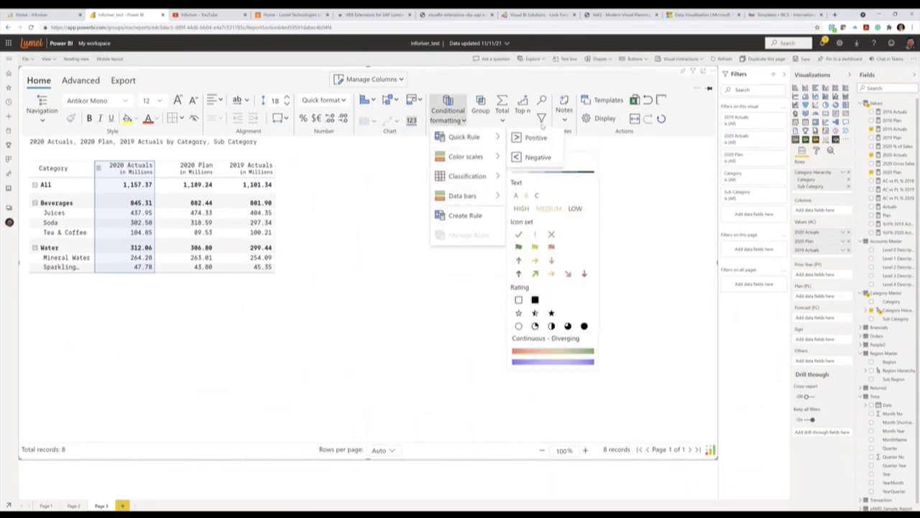
left_click(512, 125)
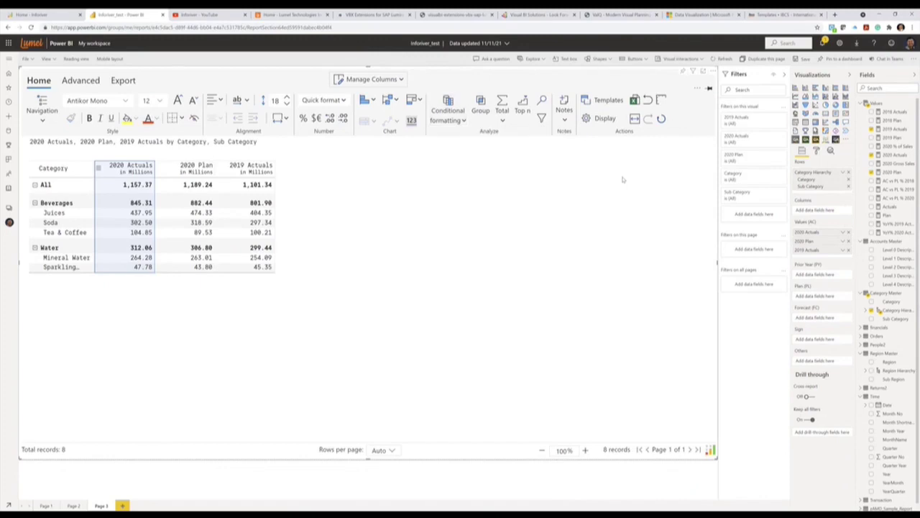
Step: Try the row subtotal split on the matrix and switch it back off
left_click(504, 122)
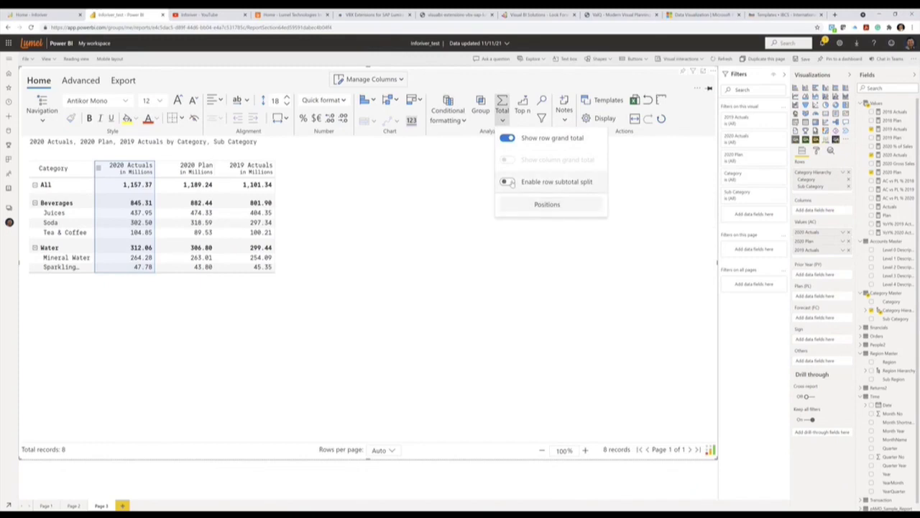
left_click(509, 183)
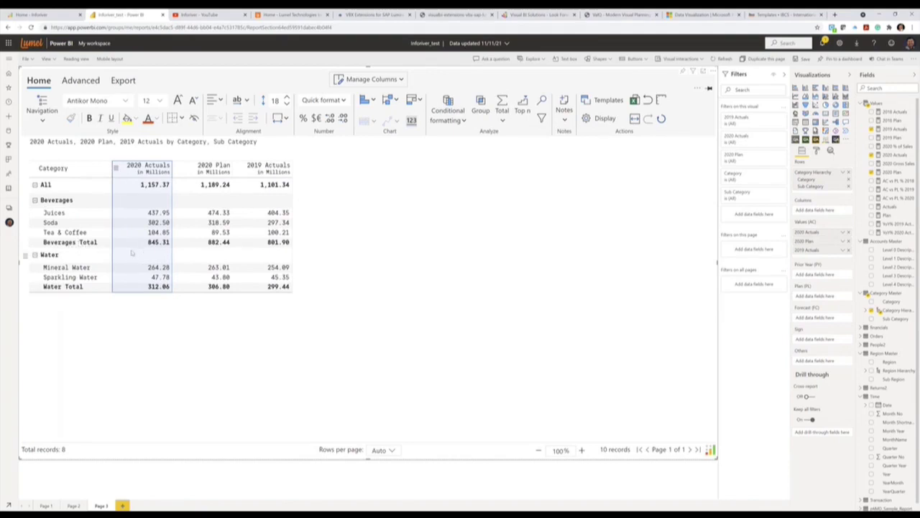
left_click(502, 115)
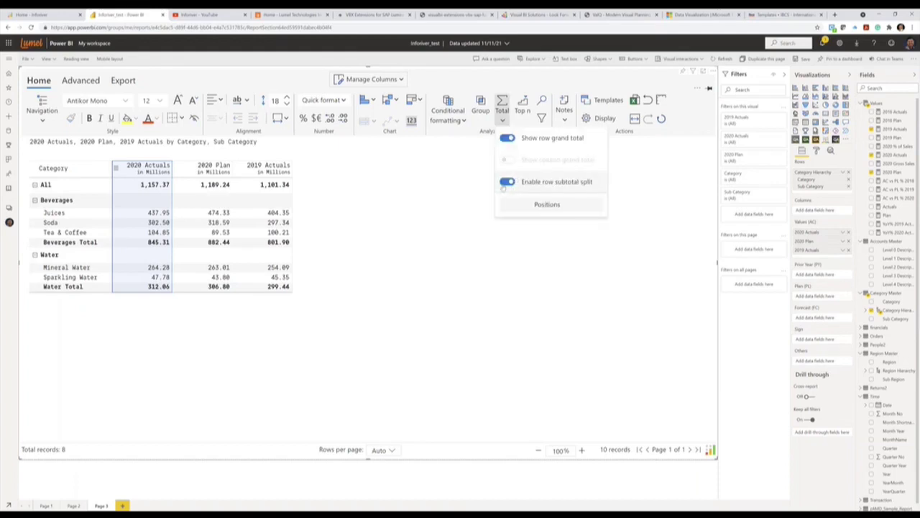
left_click(507, 181)
Step: Set the row grand total position to Bottom, with row subtotals kept at Top
left_click(503, 119)
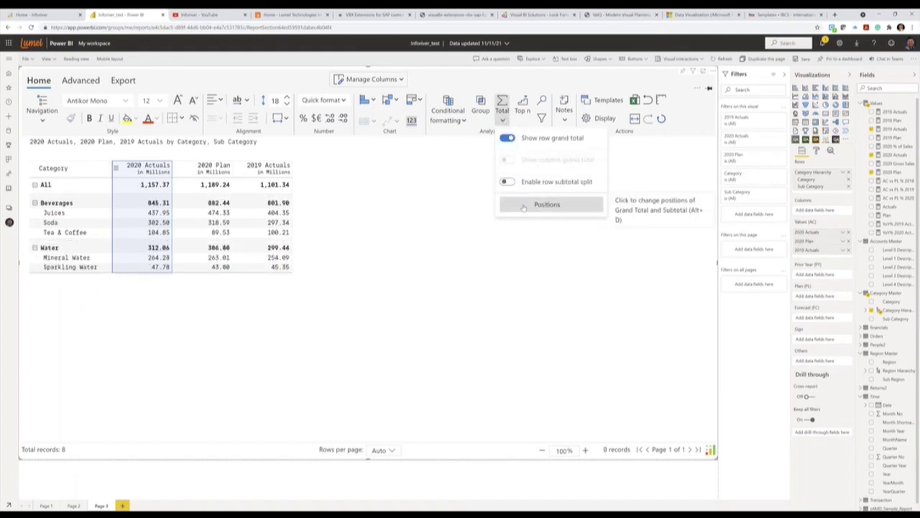
left_click(516, 205)
left_click(386, 241)
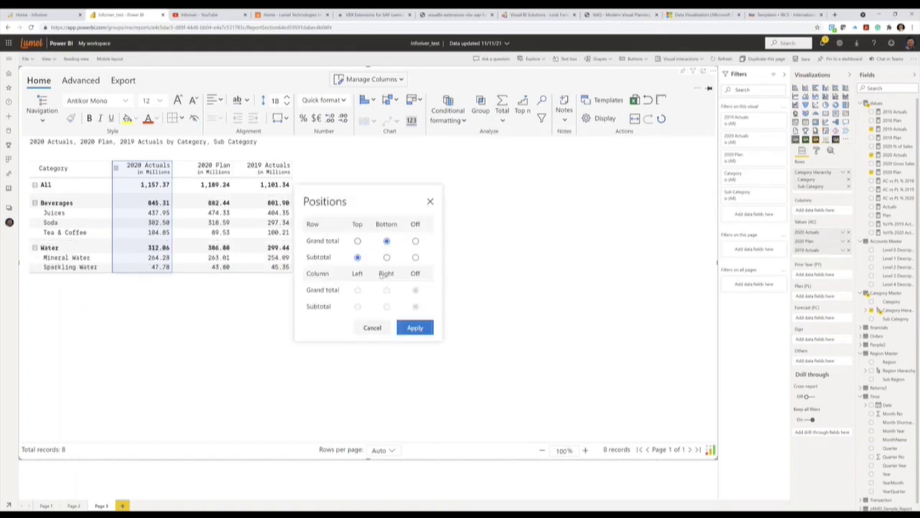
left_click(417, 330)
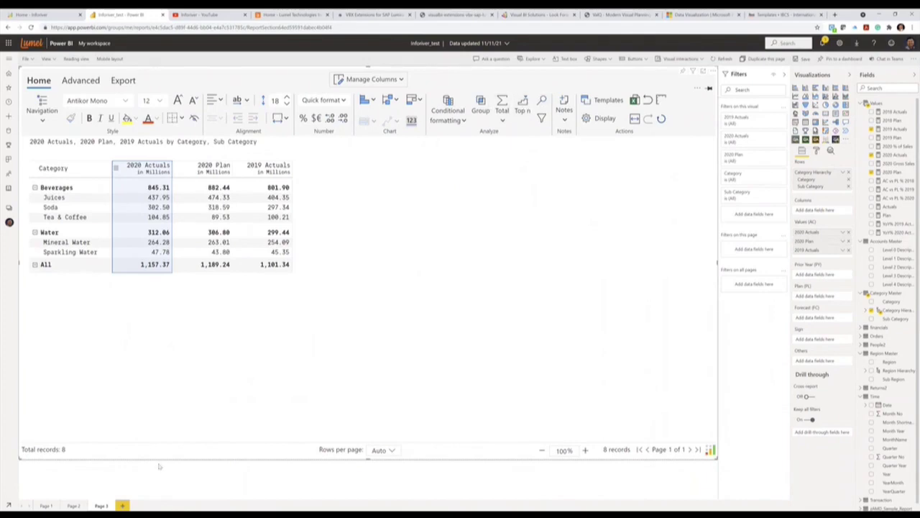
Step: Add a new report page and insert an Inforiver visual enlarged to fill the canvas
left_click(123, 505)
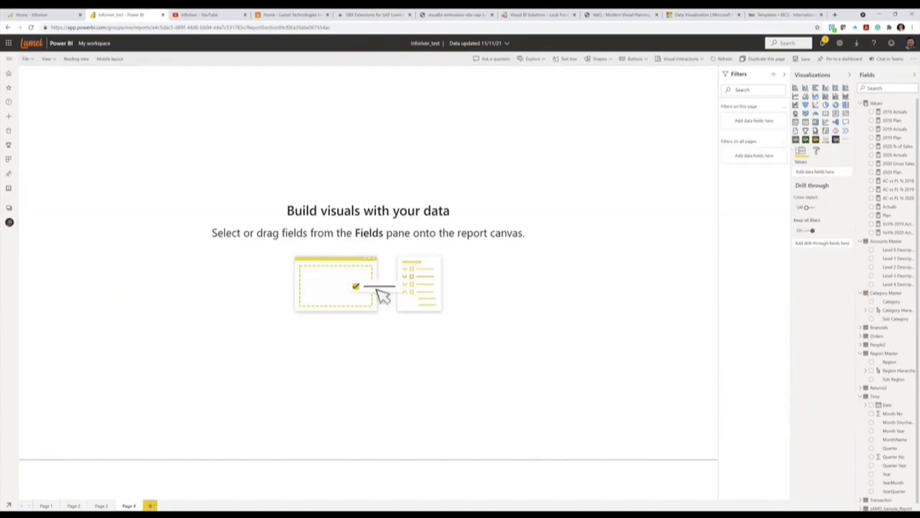
left_click(795, 141)
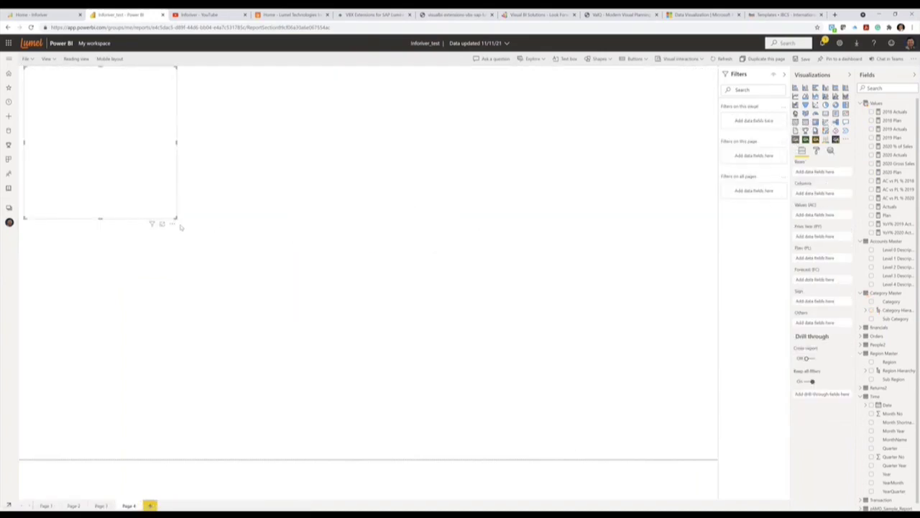
left_click_drag(176, 220, 676, 451)
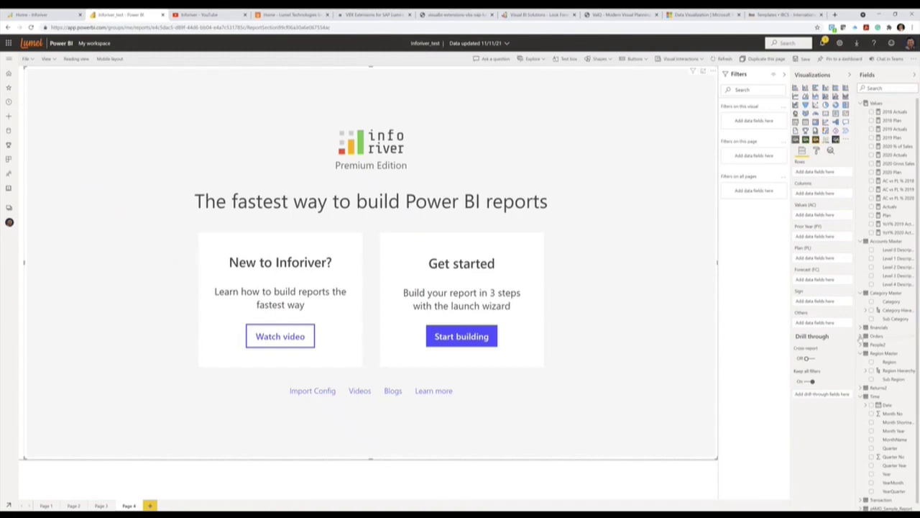
Step: Assign Segment from the Orders table to the visual's rows and Sales to its values
left_click(860, 337)
scroll(894, 417, "down", 1)
scroll(893, 416, "down", 1)
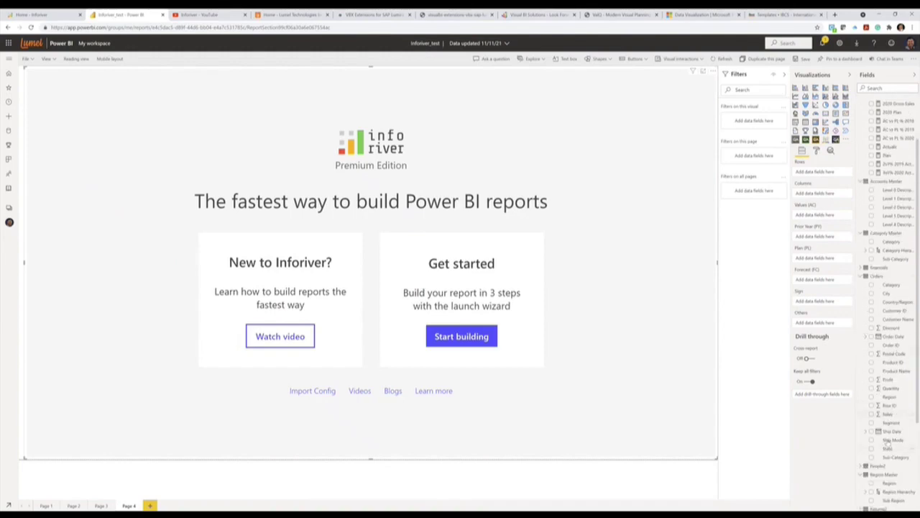
left_click_drag(890, 424, 813, 173)
left_click(871, 415)
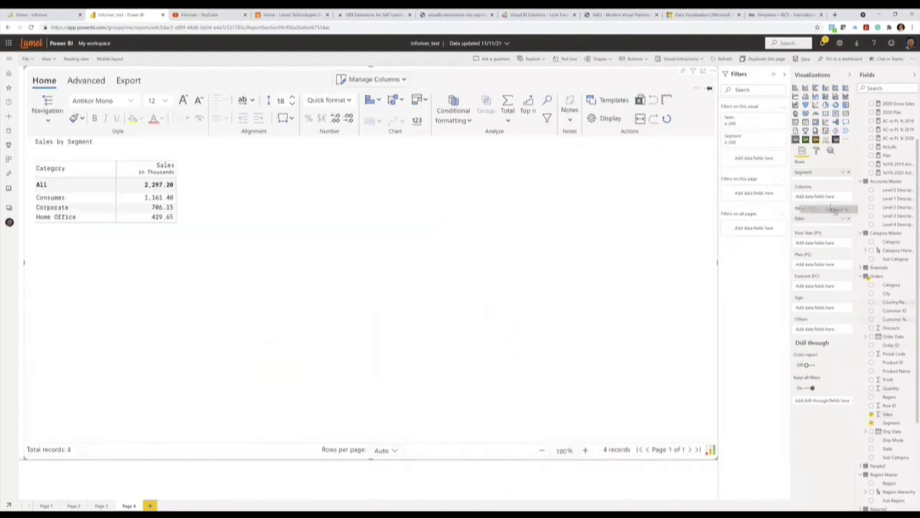
Step: Extend the row hierarchy with Category, Customer Name and Order ID below Segment
left_click_drag(820, 174, 823, 182)
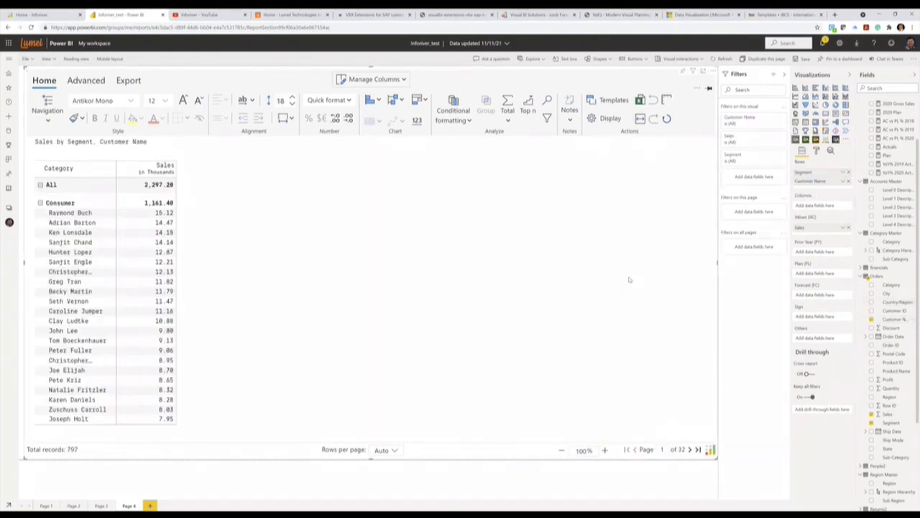
left_click(892, 285)
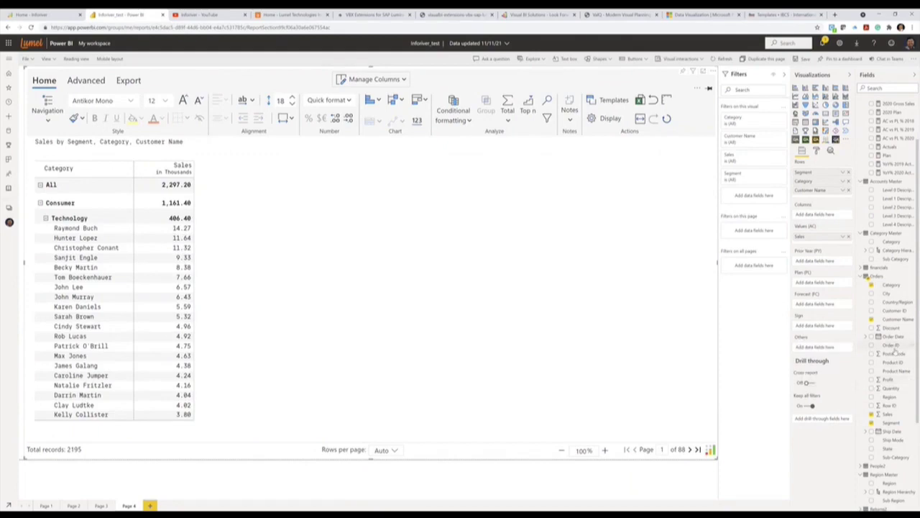
left_click_drag(891, 348, 820, 199)
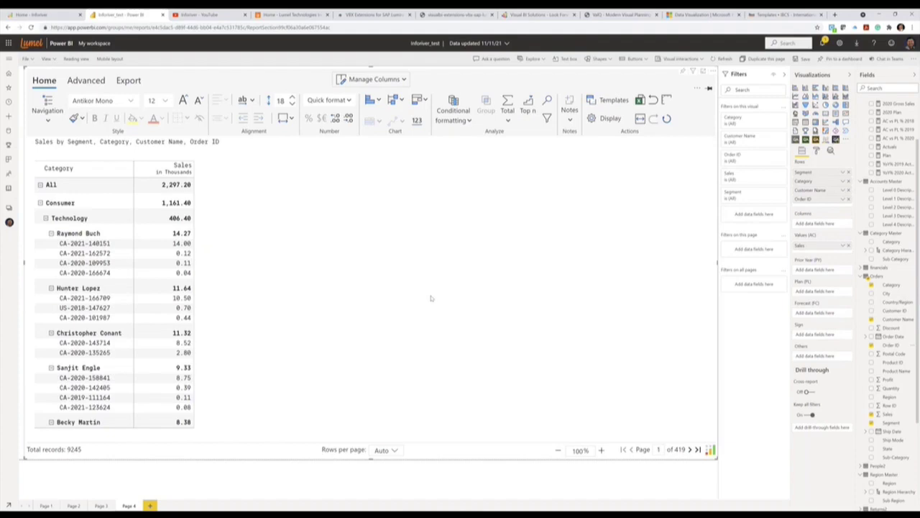
Step: Apply top n rules to Sales showing the top 5 by value for Order ID and Customer Name, with the rest as Others
left_click(173, 173)
left_click(527, 105)
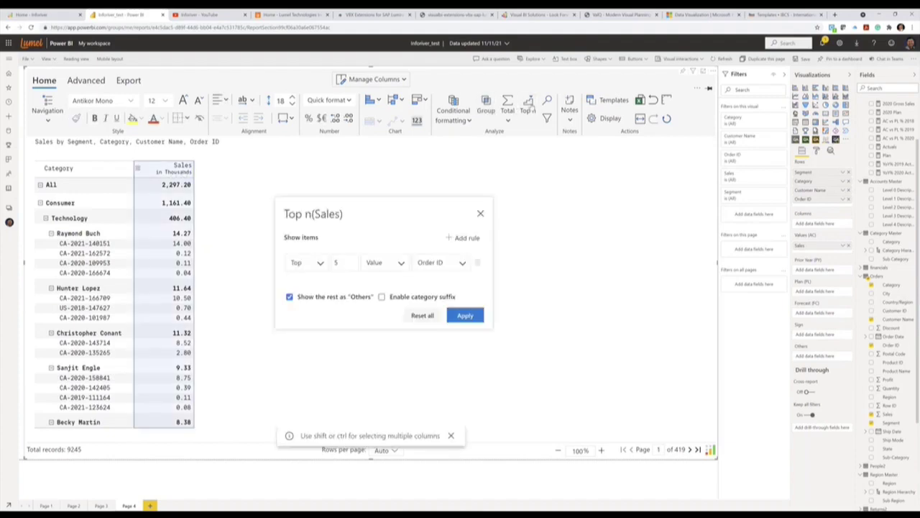
double_click(335, 263)
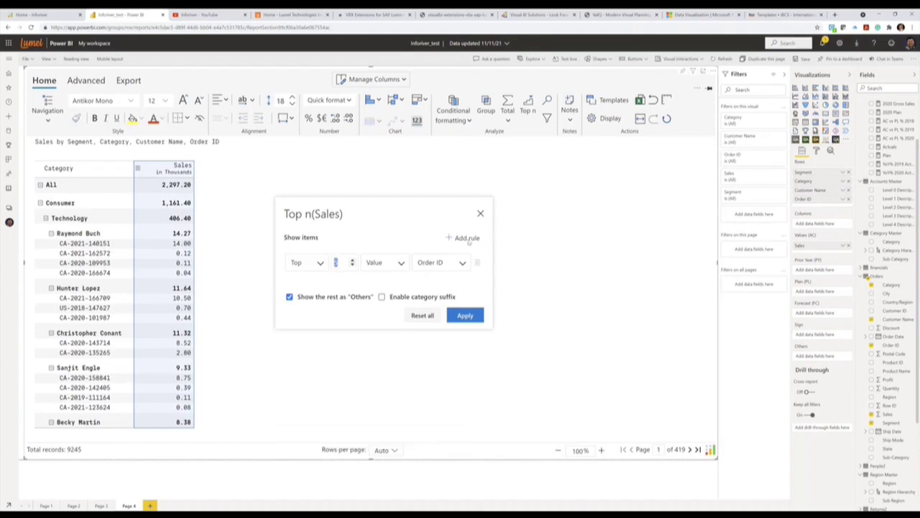
left_click(467, 238)
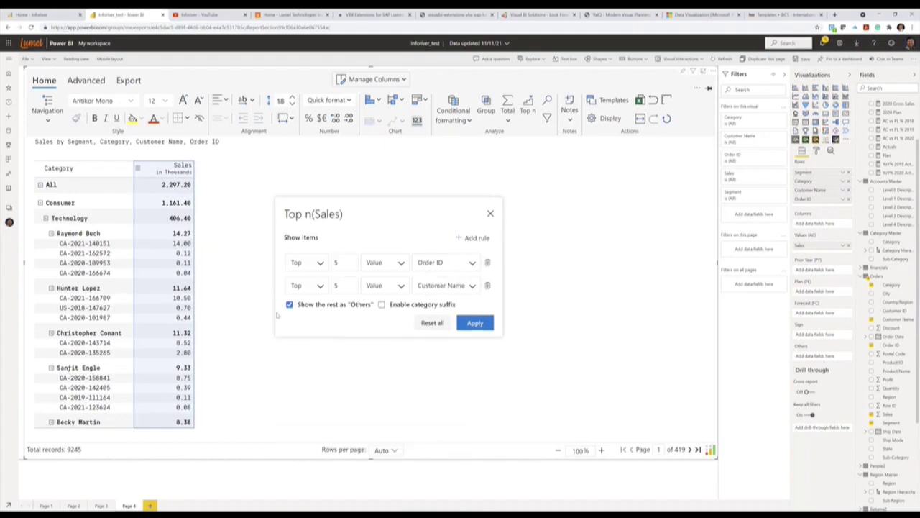
left_click(462, 325)
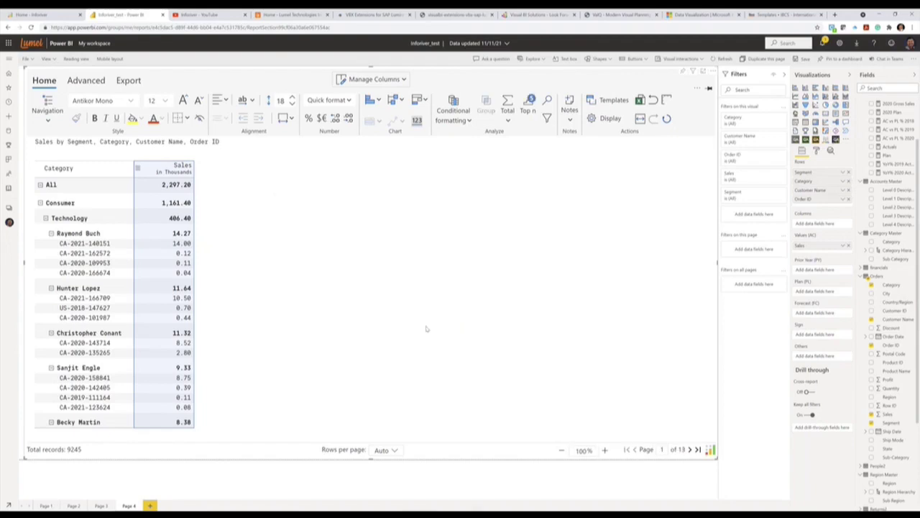
left_click(690, 449)
left_click(690, 449)
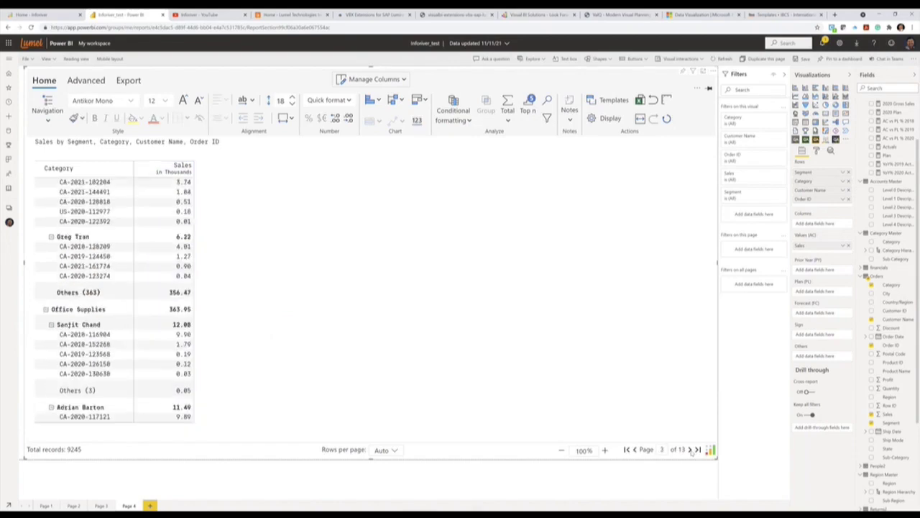
left_click(627, 450)
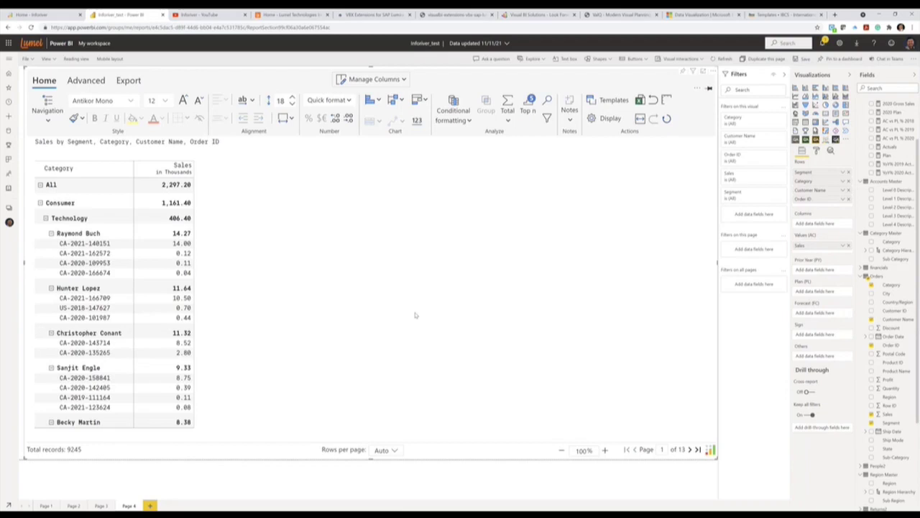
Step: Reset all top n rules on Sales so the matrix is no longer limited to top items
left_click(528, 105)
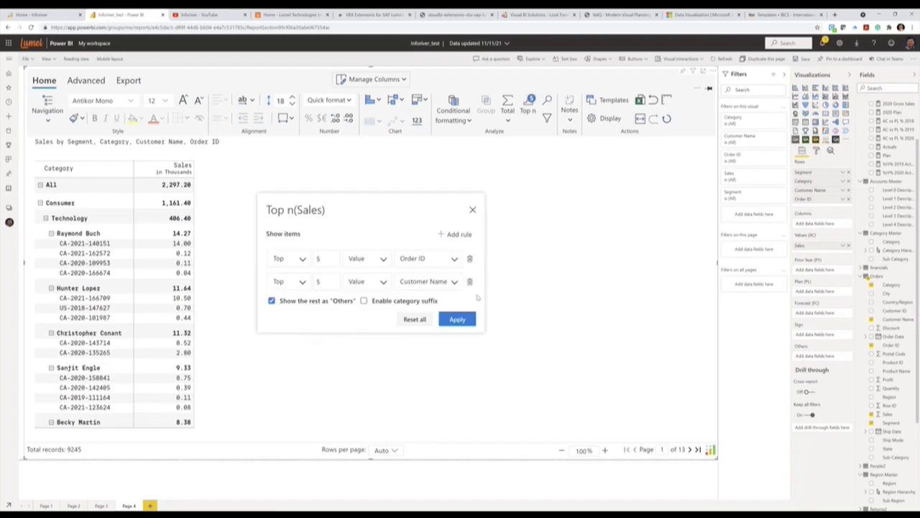
left_click(415, 319)
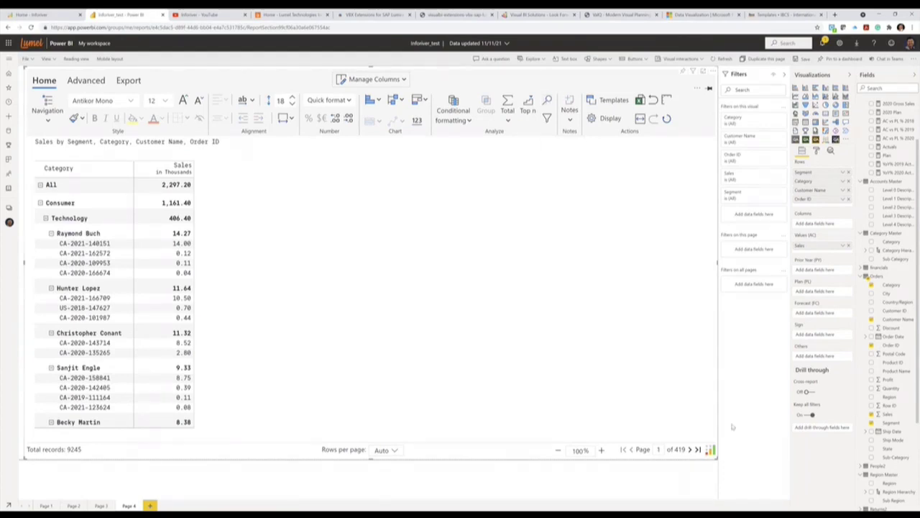
Step: Jump to page 10 of the matrix and return to its first page
left_click(660, 450)
type("0")
key("Return")
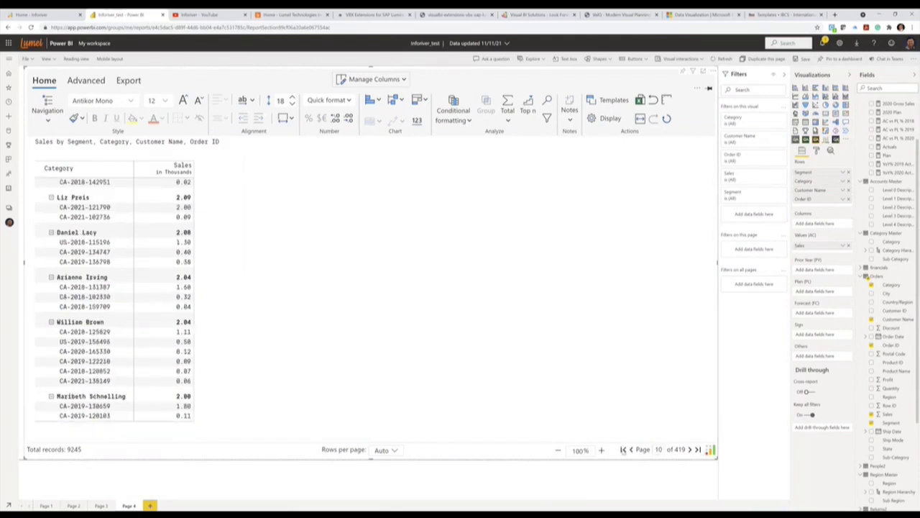
left_click(623, 449)
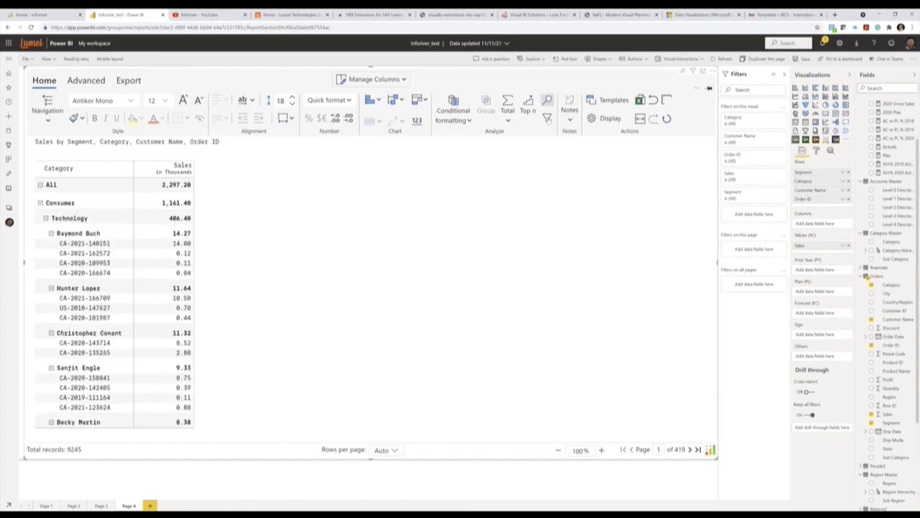
Step: Search the matrix for 0.04, select the matching Sales cell, and close the search
left_click(547, 100)
left_click(593, 147)
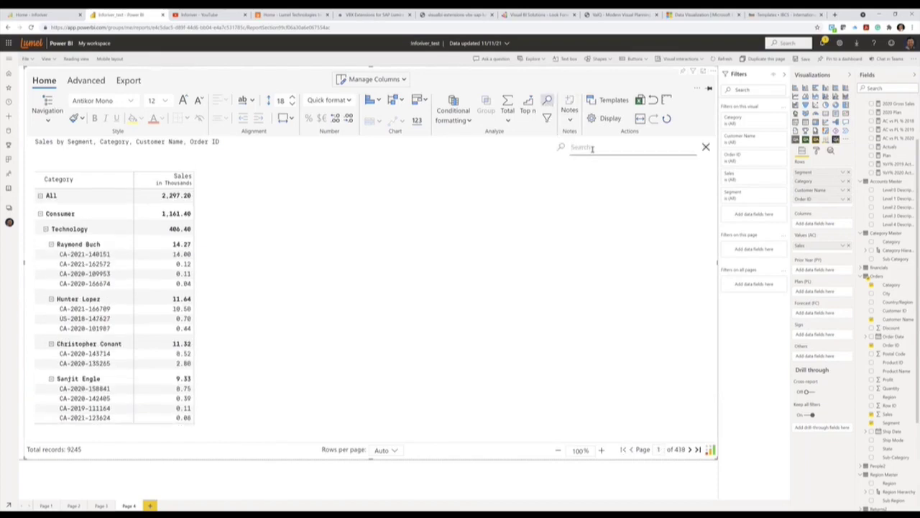
type("0.04")
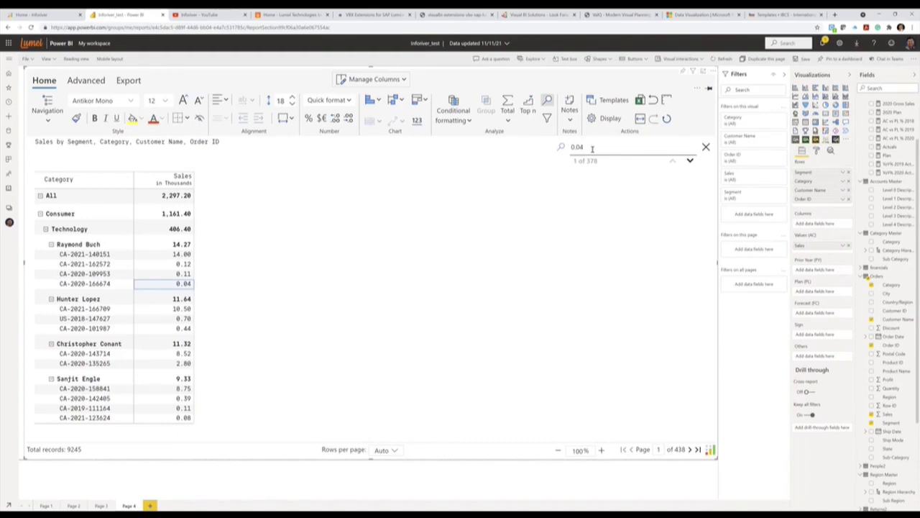
left_click(185, 286)
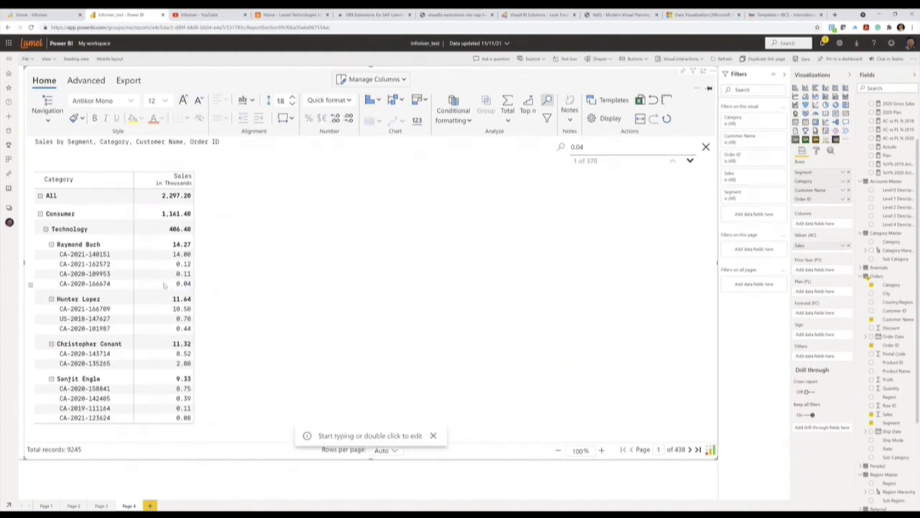
left_click(165, 285)
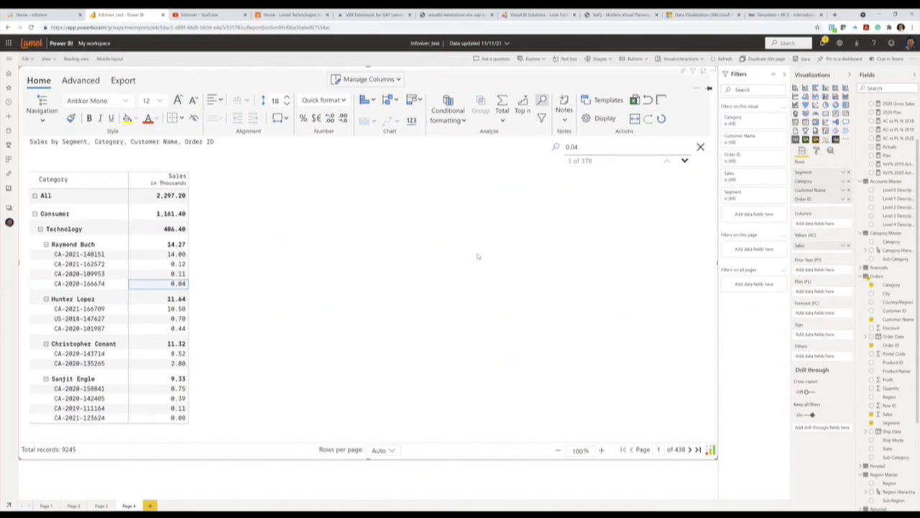
left_click(478, 228)
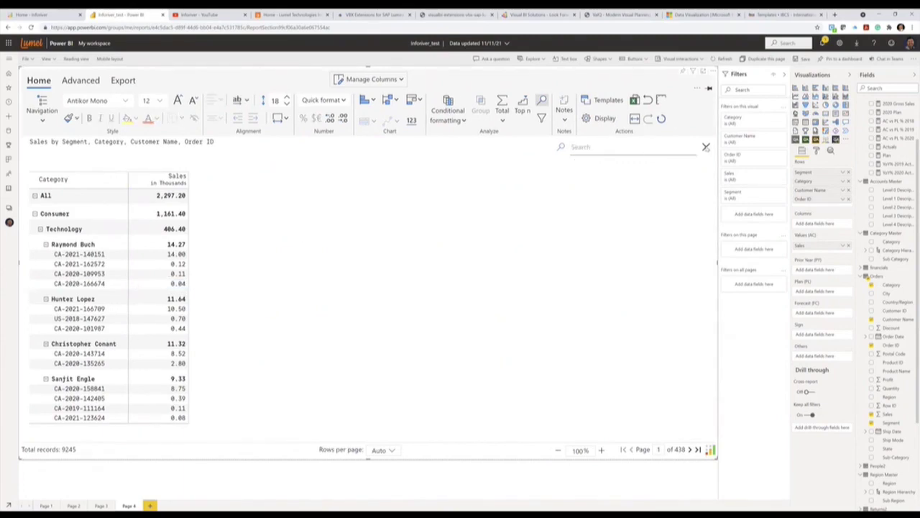
left_click(705, 147)
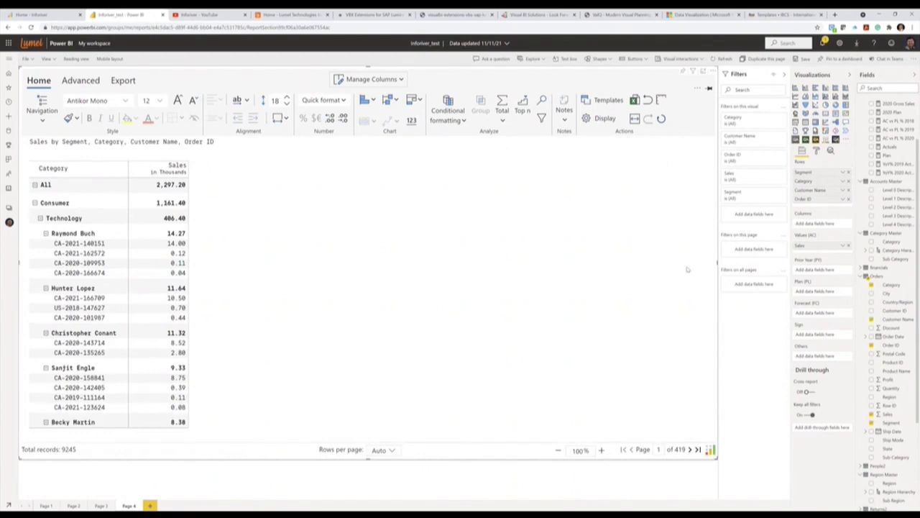
Step: Try Quarter from the Time table as the visual's column field and remove it again
scroll(896, 440, "down", 5)
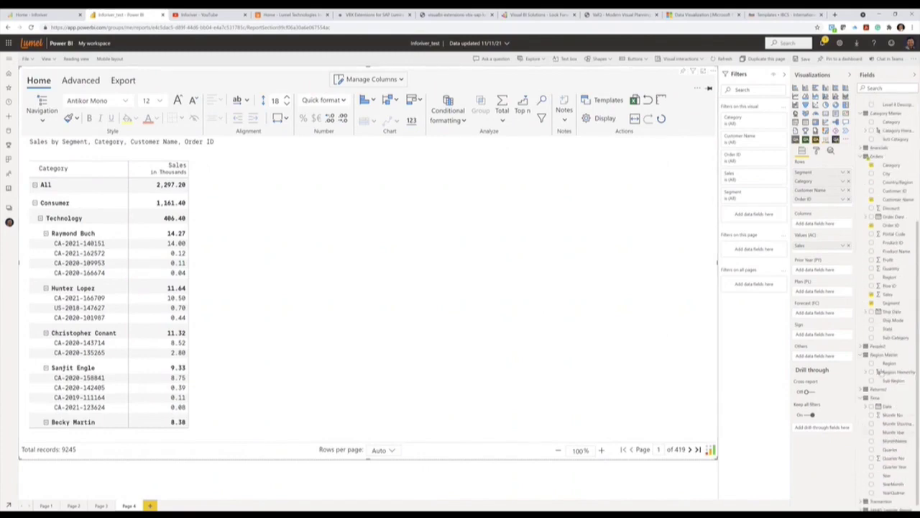
left_click_drag(889, 450, 831, 227)
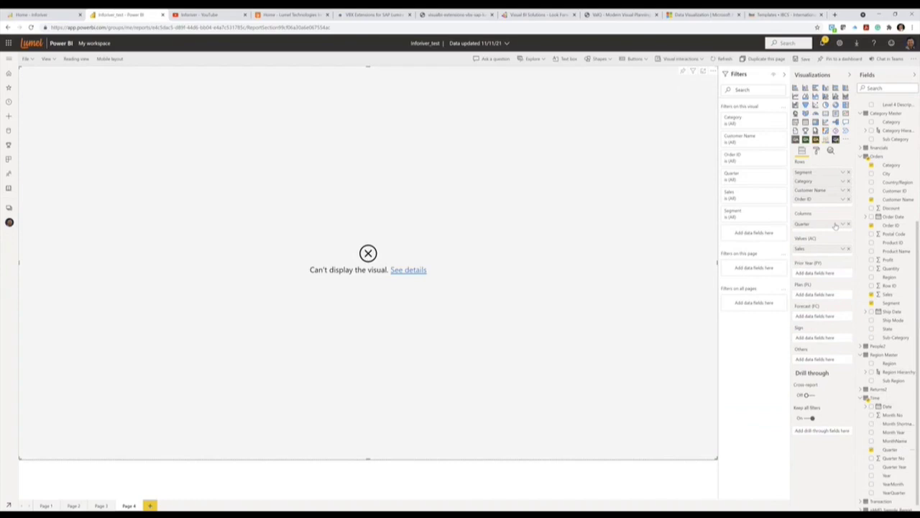
left_click(848, 223)
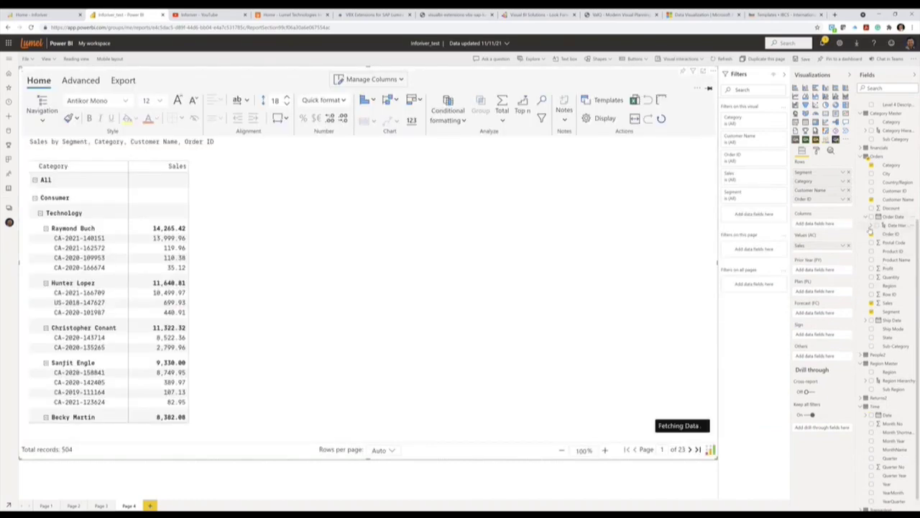
Step: Assign Quarter from the Order Date hierarchy in the Orders table to the visual's columns
left_click(869, 226)
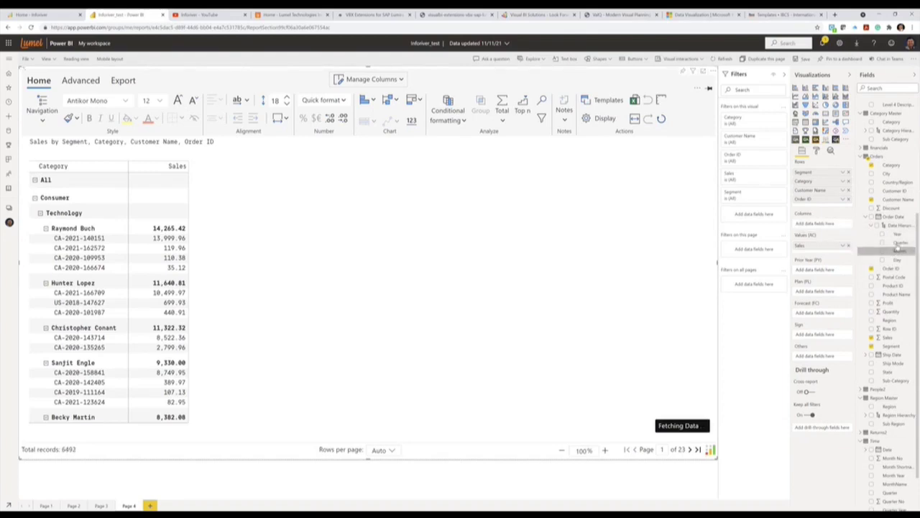
left_click_drag(824, 220, 824, 223)
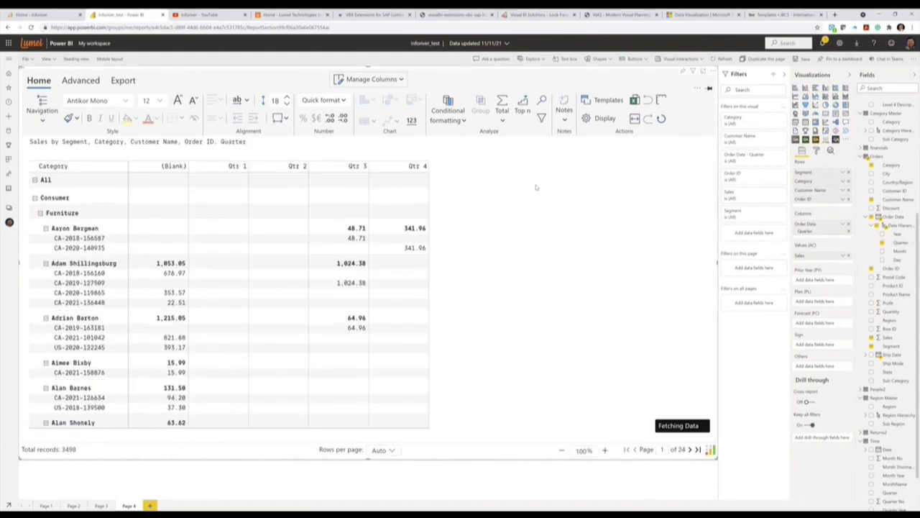
Step: Filter the matrix to rows where Segment is Consumer
left_click(541, 117)
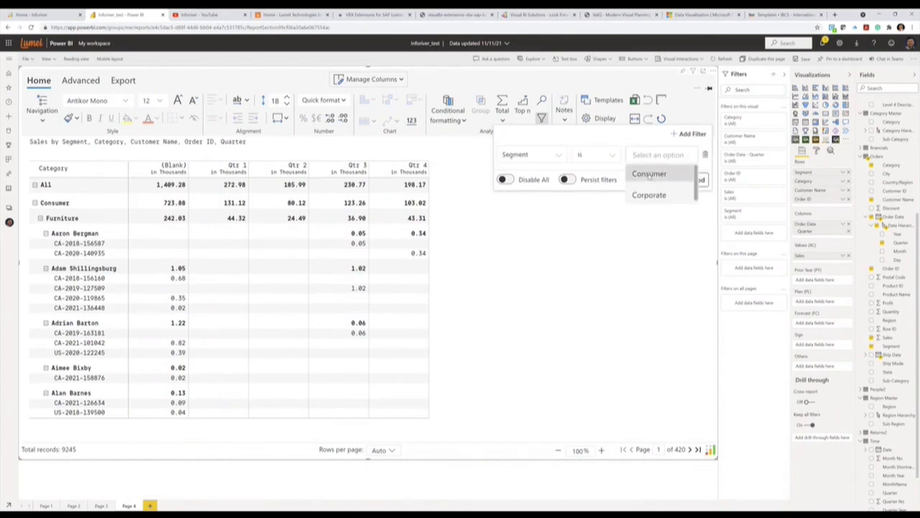
left_click(650, 172)
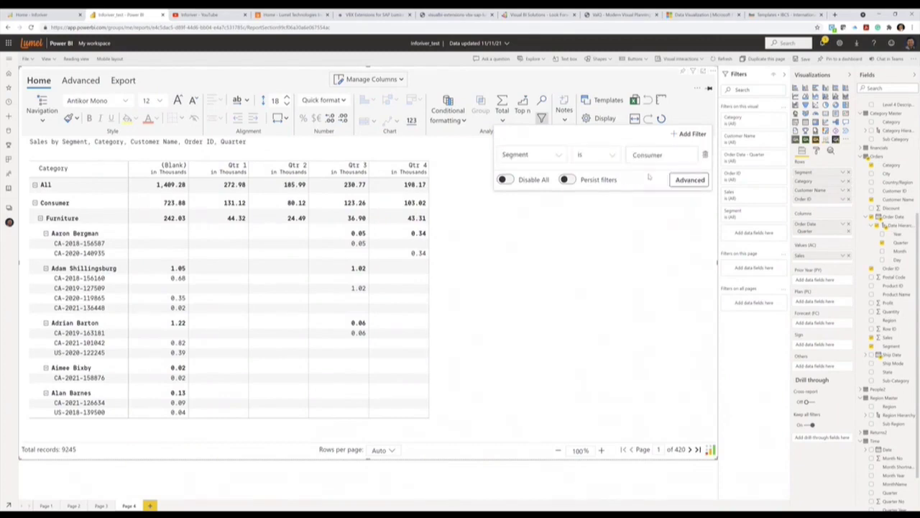
Step: Try a second filter condition on Category combined with Or, view its category options, and leave the filter without choosing one
left_click(687, 135)
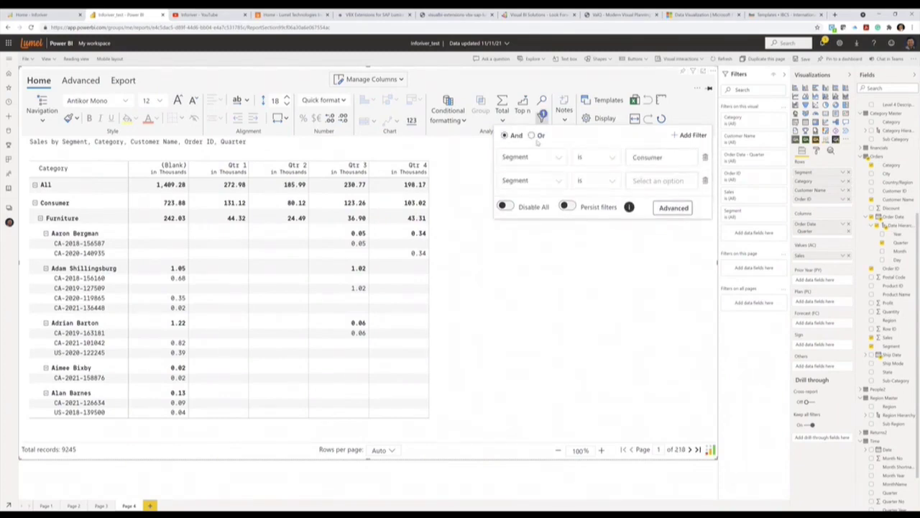
left_click(533, 135)
left_click(557, 181)
left_click(538, 216)
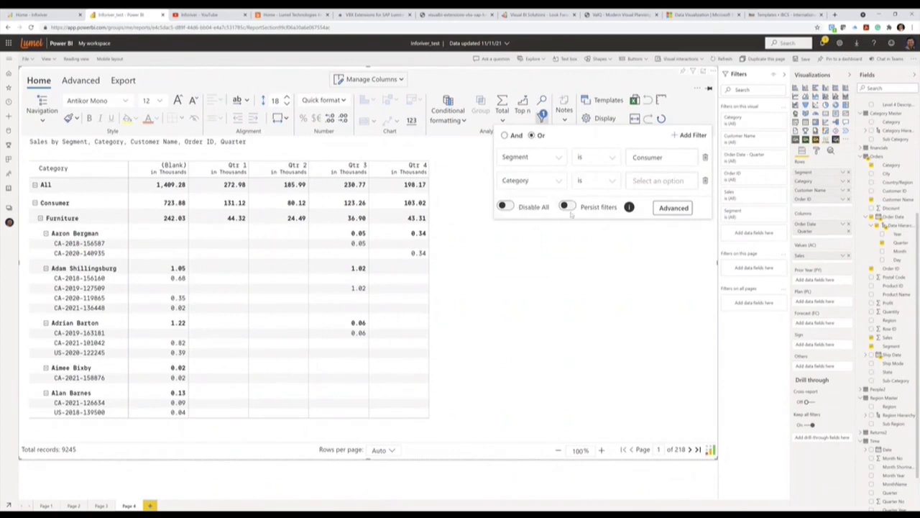
left_click(658, 181)
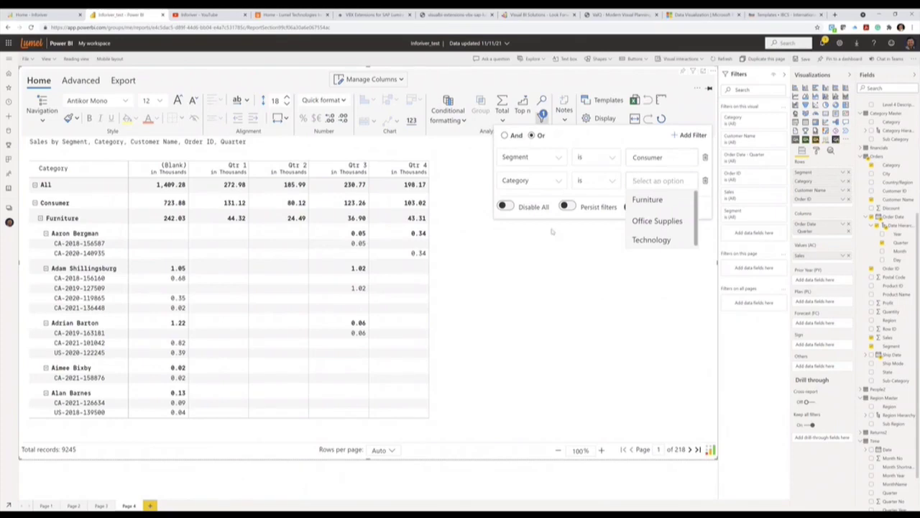
left_click(557, 236)
left_click(659, 214)
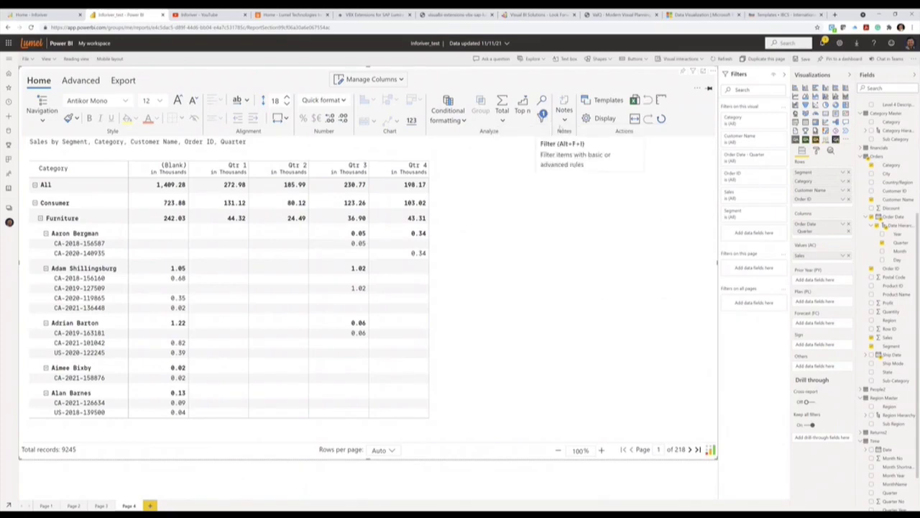
Step: Try out extra blank Segment conditions and a nested group in the advanced filter, and close it
left_click(542, 118)
left_click(671, 184)
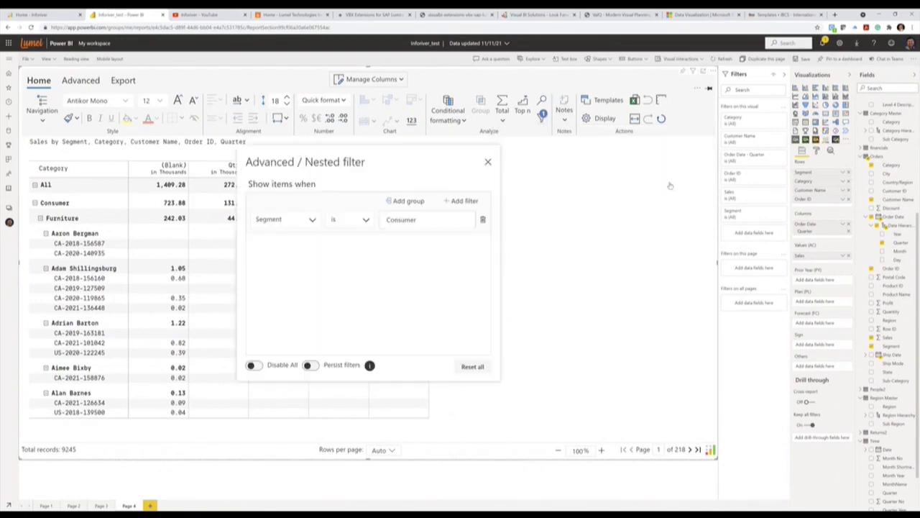
left_click(465, 202)
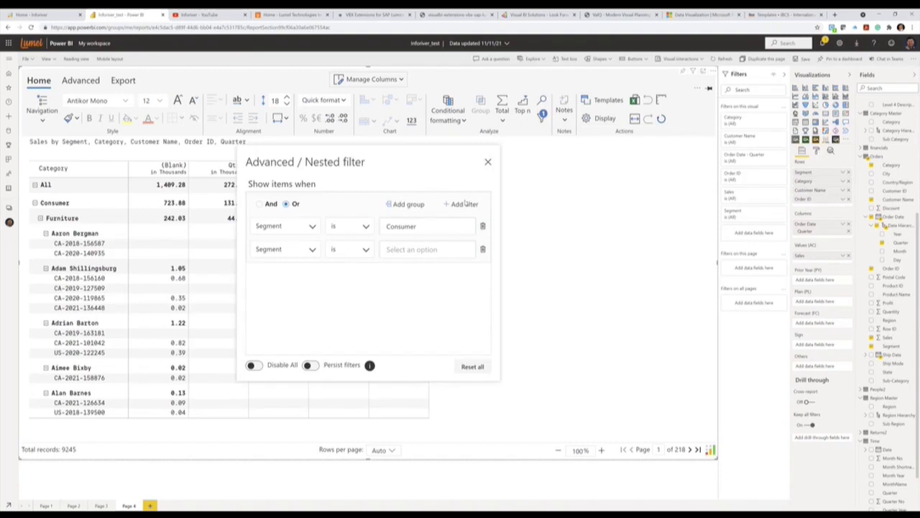
left_click(390, 204)
left_click(478, 205)
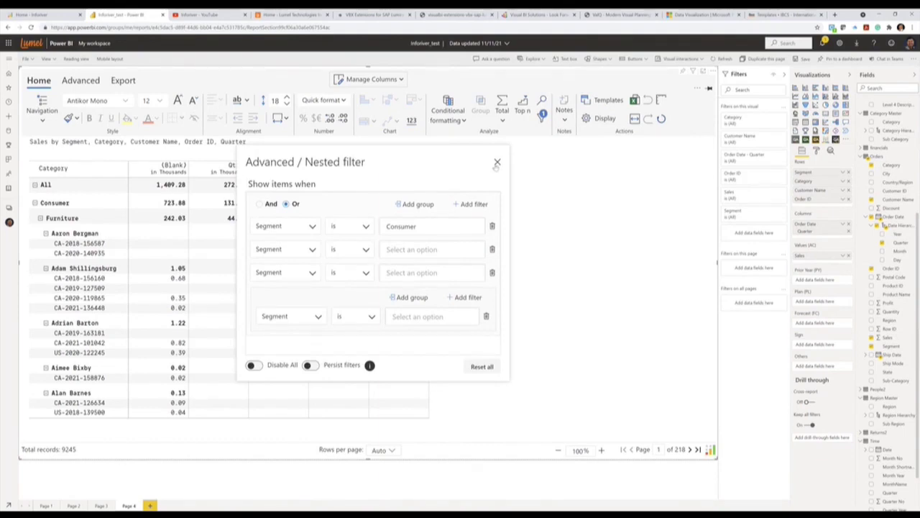
left_click(497, 162)
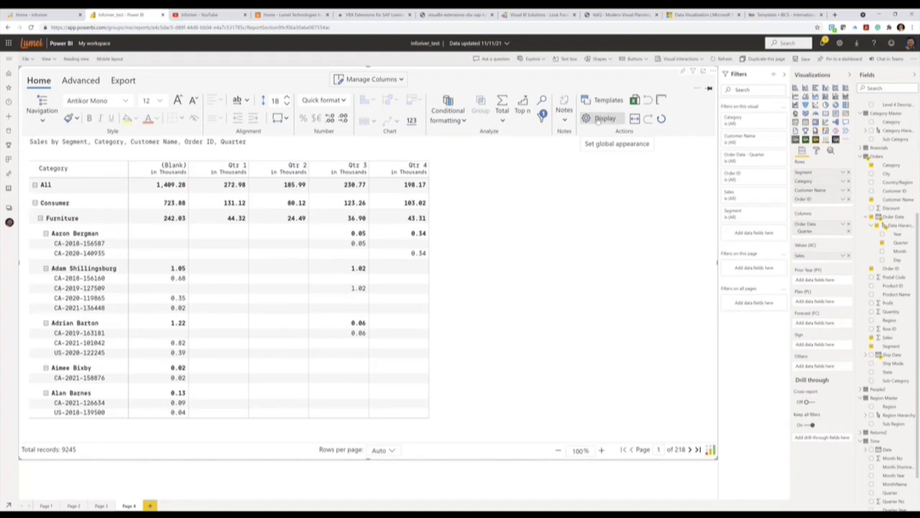
Step: Set the row hierarchy icon style to chevrons in the display settings for the hierarchy, and close the settings
left_click(598, 121)
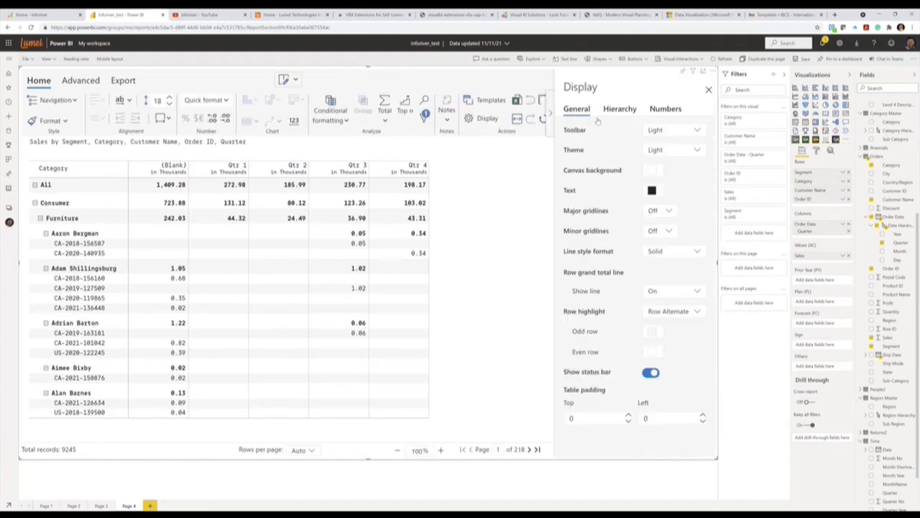
left_click(616, 110)
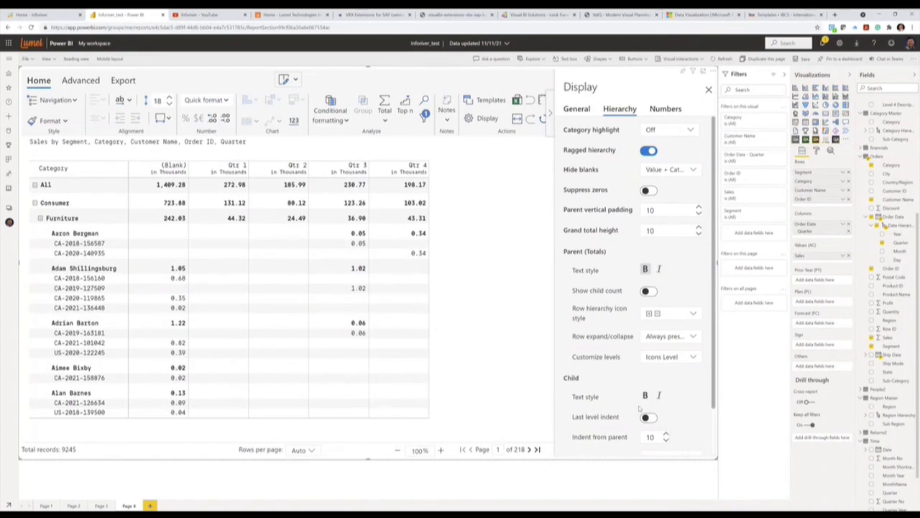
left_click(686, 359)
left_click(647, 400)
left_click(692, 315)
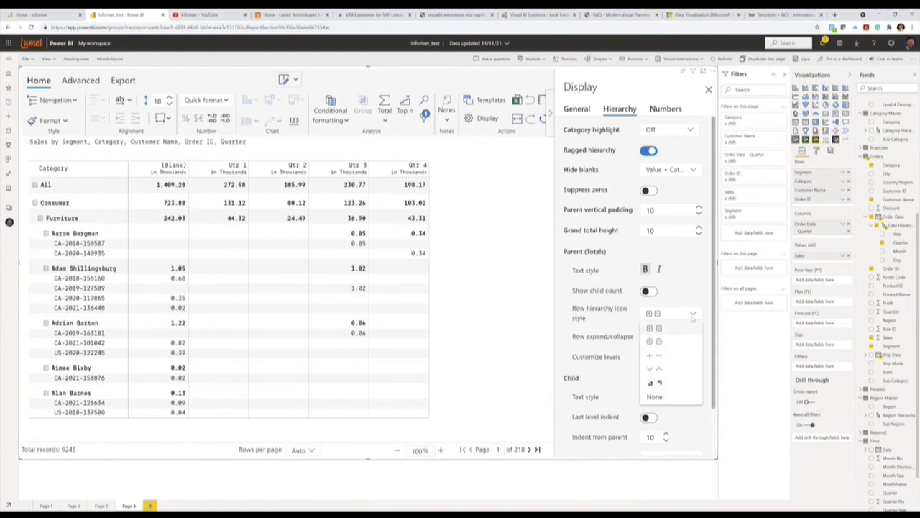
left_click(672, 370)
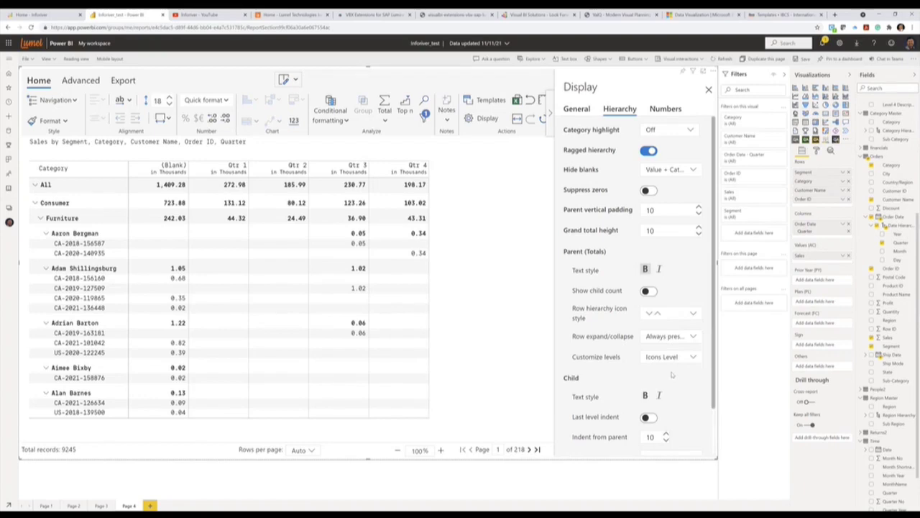
left_click(693, 316)
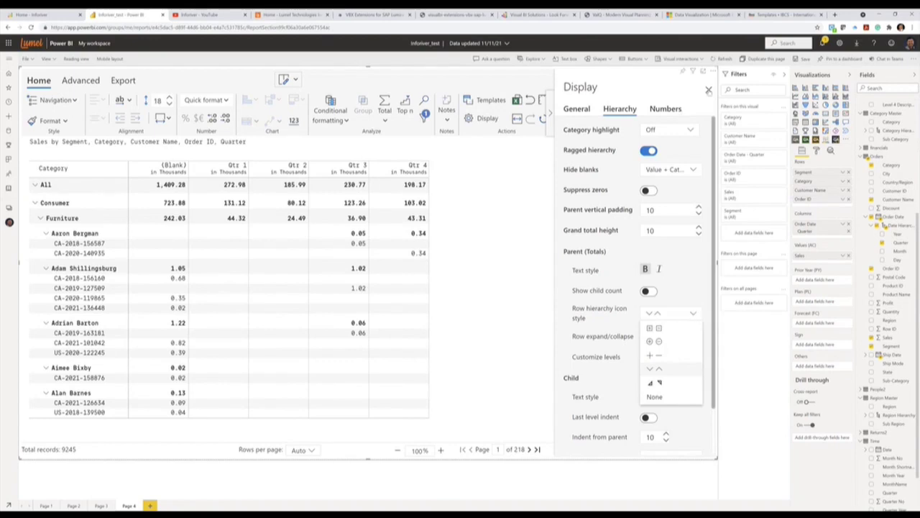
left_click(707, 94)
left_click(708, 92)
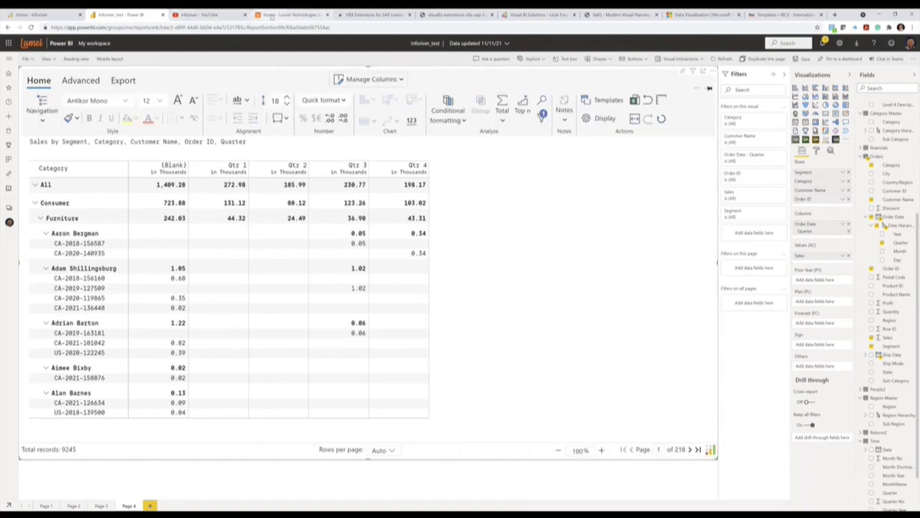
Step: Switch to the Inforiver website and open its Demos page to view the professional examples
left_click(49, 15)
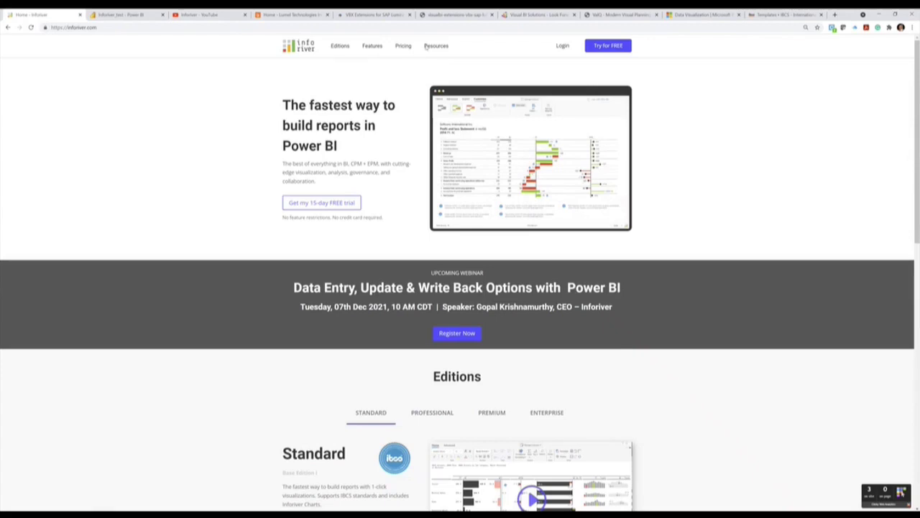
mouse_move(427, 48)
left_click(436, 99)
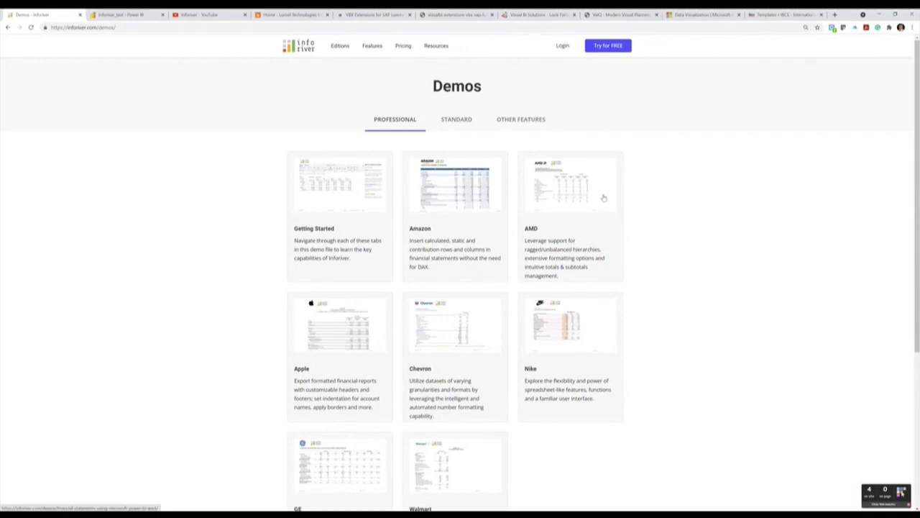
Step: Switch back to the Power BI report and fit the matrix to a compact layout with narrower columns and shorter rows
left_click(134, 17)
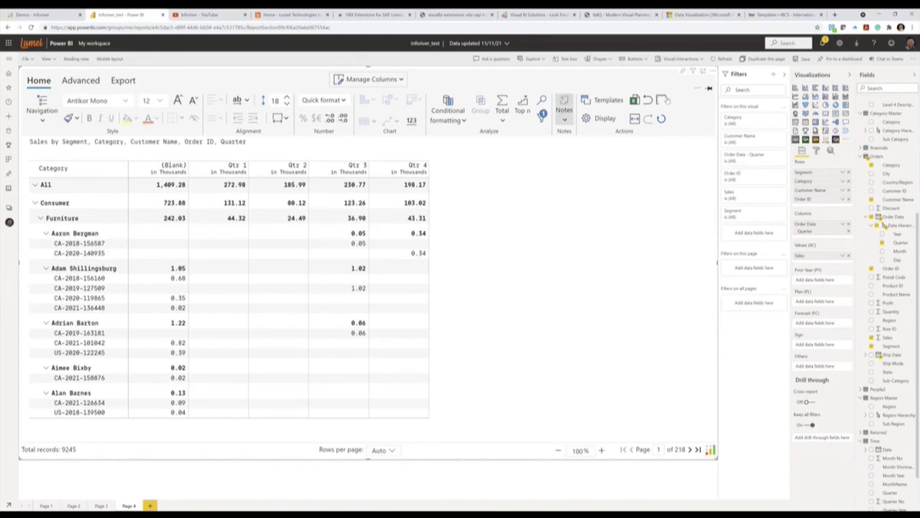
left_click(634, 119)
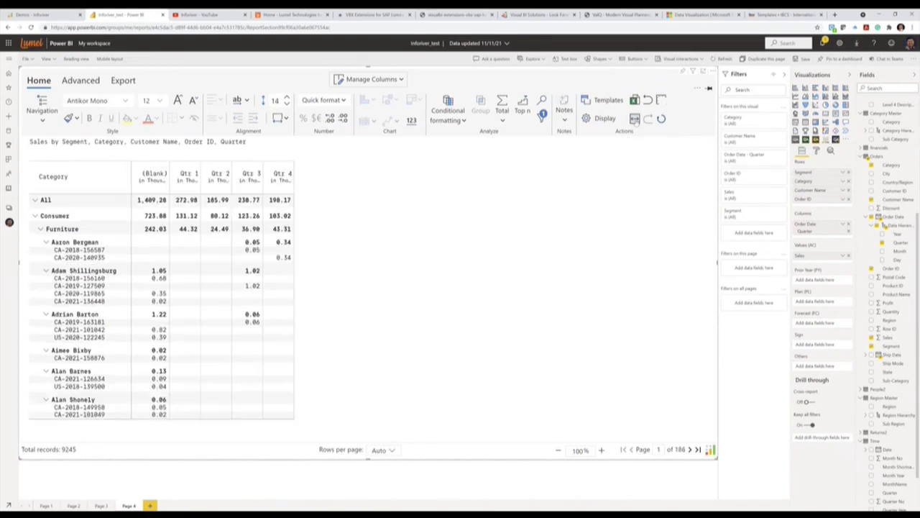
Step: Fit the matrix columns to their headers for comparison, and set the column widths back to fit the content
left_click(282, 119)
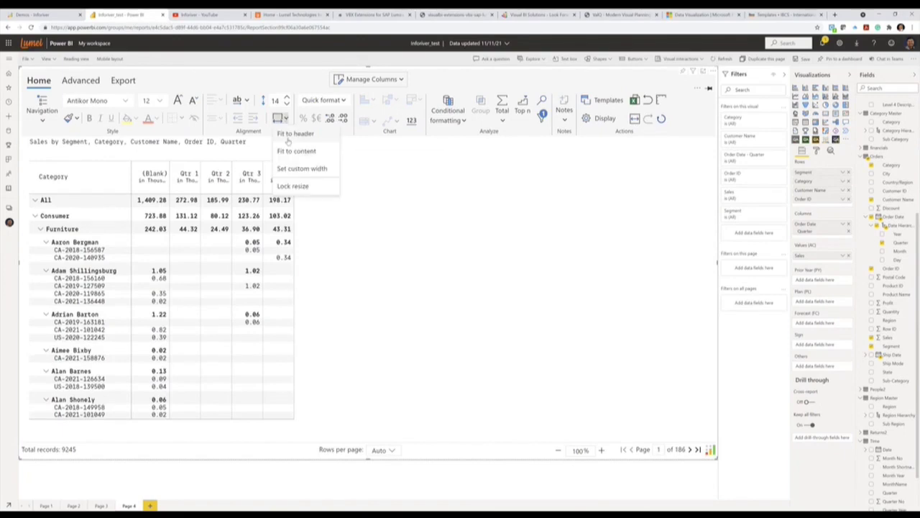
left_click(287, 141)
left_click(281, 118)
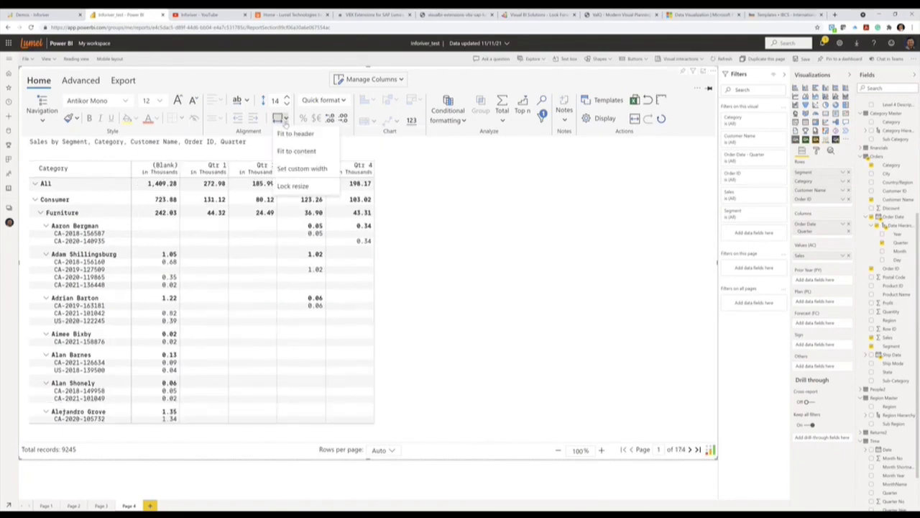
left_click(283, 152)
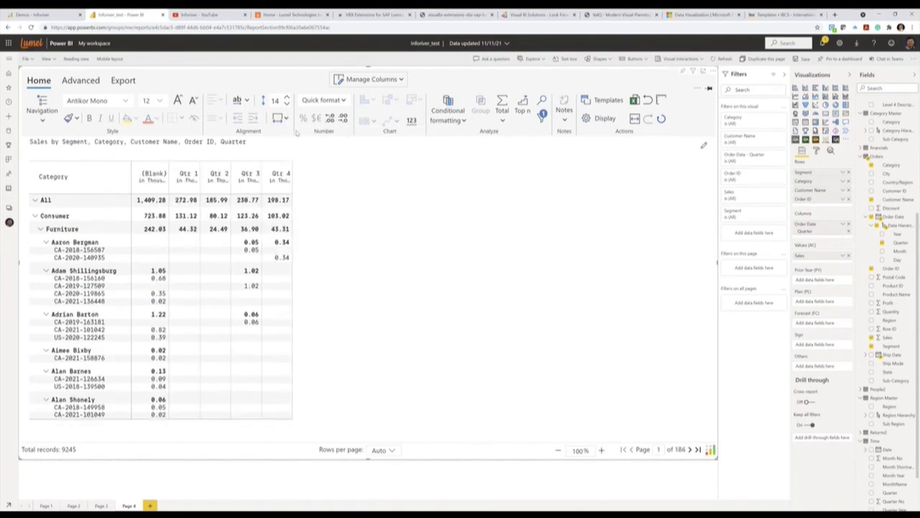
left_click(282, 118)
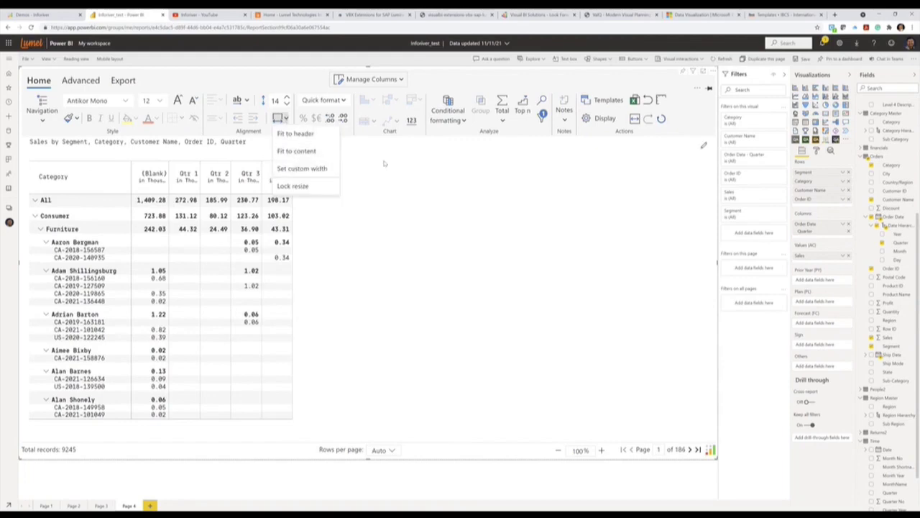
left_click(439, 179)
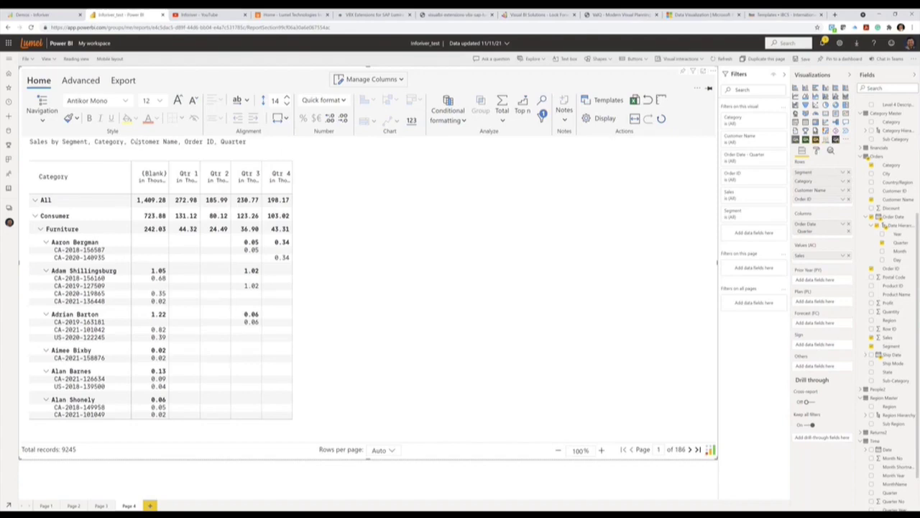
Step: Add a new report page, insert an Inforiver matrix visual and enlarge it to fill the whole canvas
left_click(83, 81)
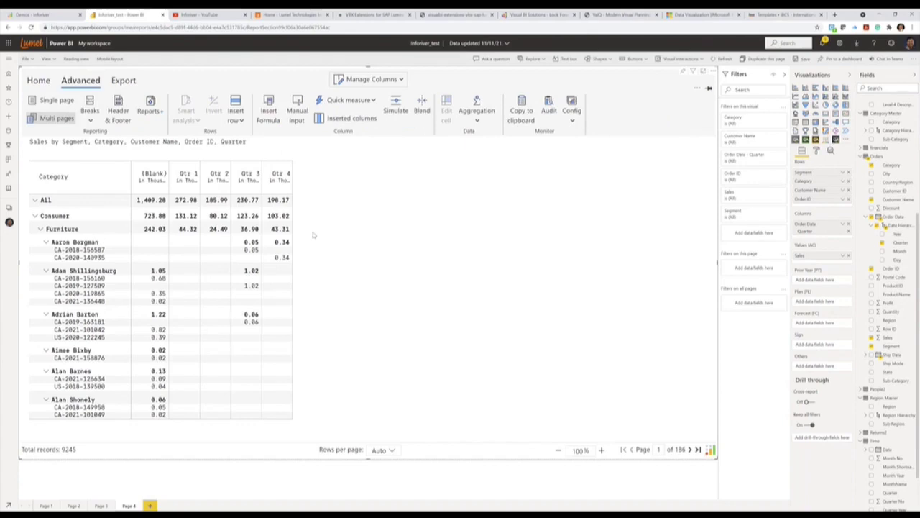
left_click(150, 505)
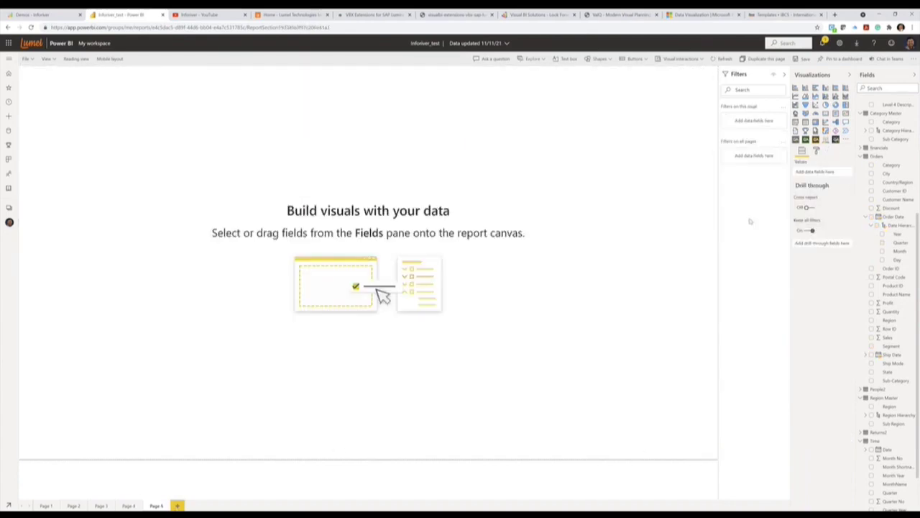
left_click(796, 140)
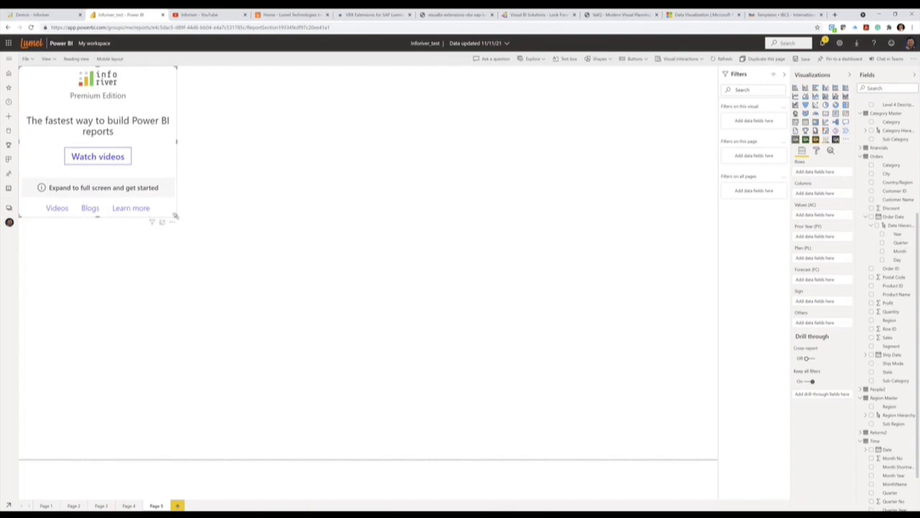
left_click_drag(178, 222, 717, 458)
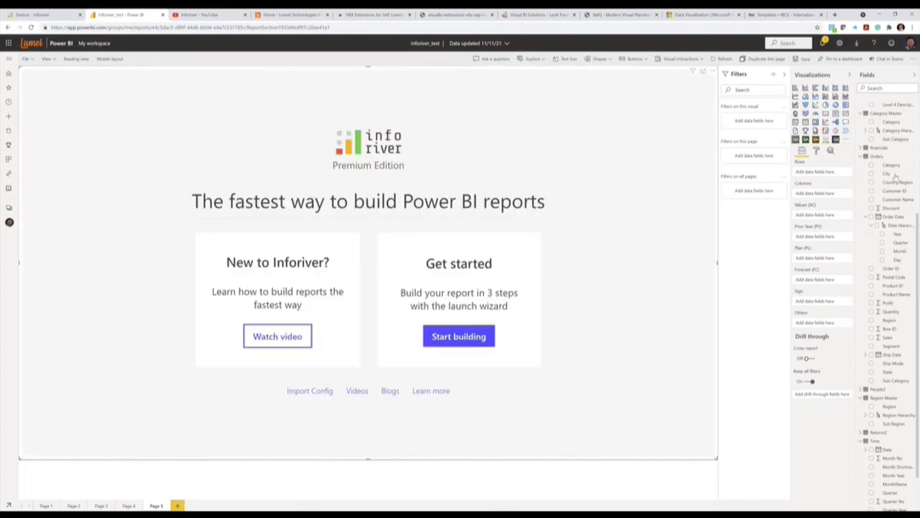
Step: Add the Category Hierarchy from Category Master as rows and 2020 Actuals as values to the new matrix
scroll(895, 178, "up", 3)
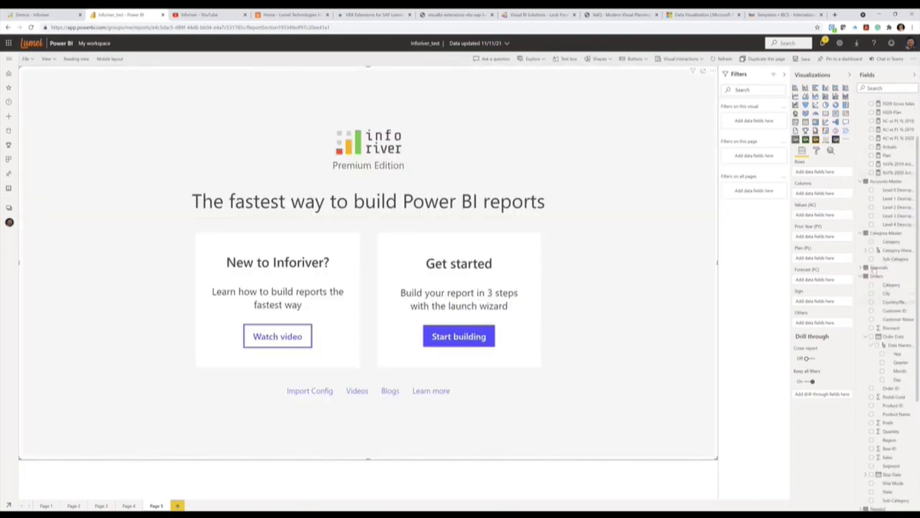
left_click(893, 251)
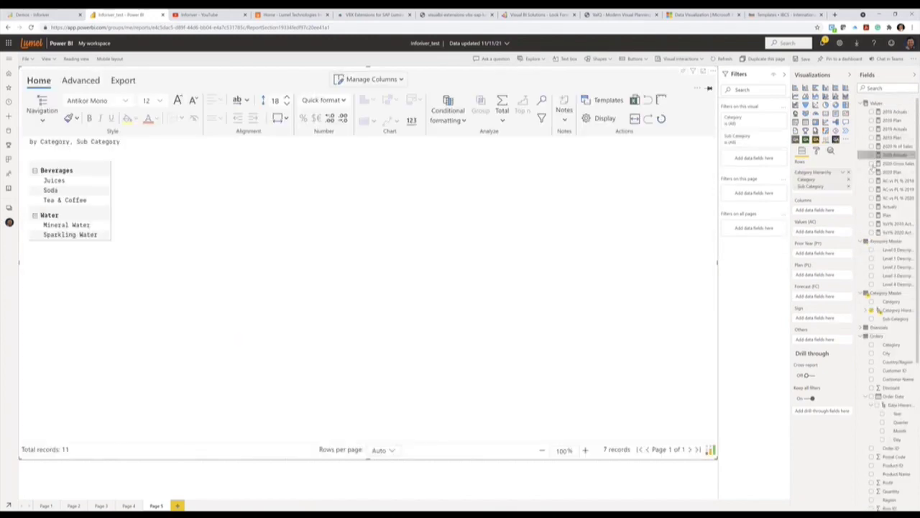
left_click(872, 155)
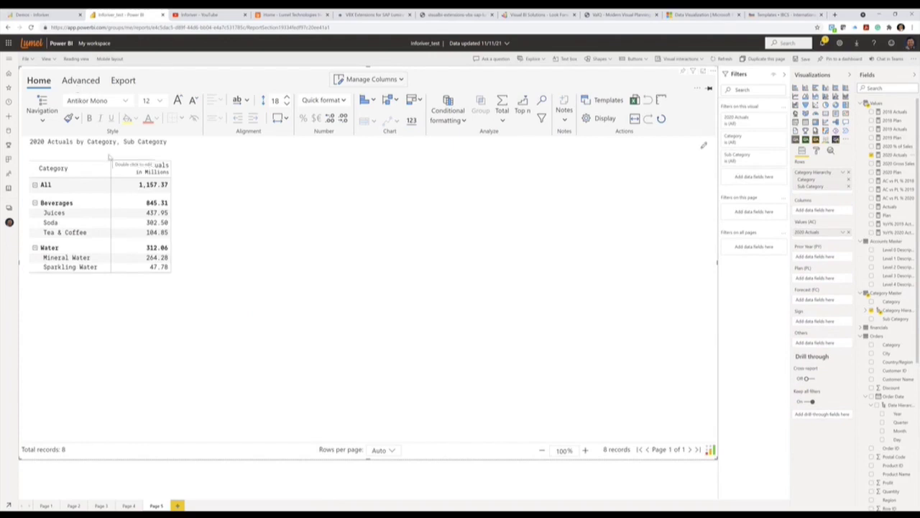
Step: Replace the report header text with the valQ logo picture from the Pictures folder, and leave header editing
left_click(85, 81)
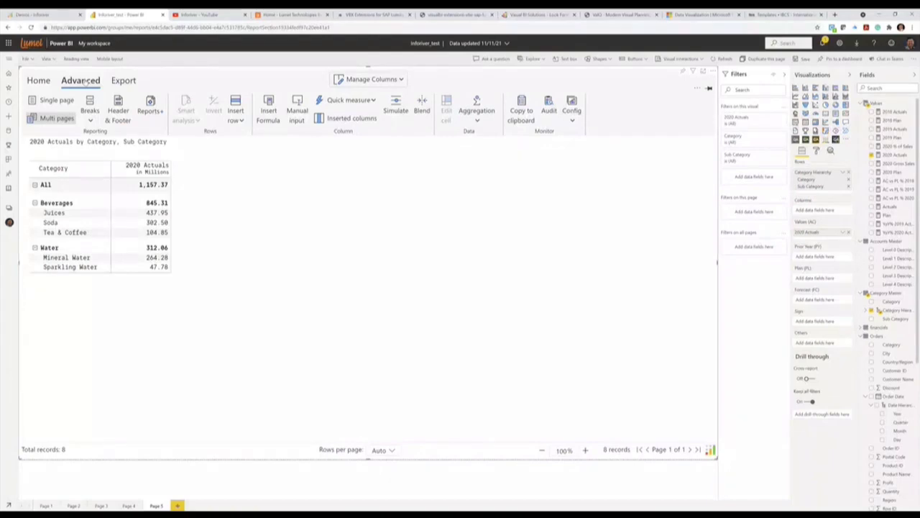
double_click(91, 144)
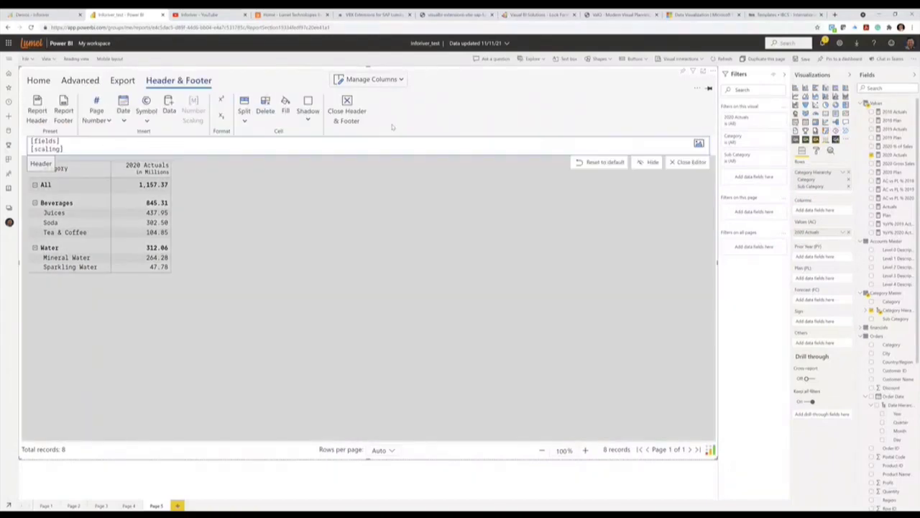
left_click(698, 143)
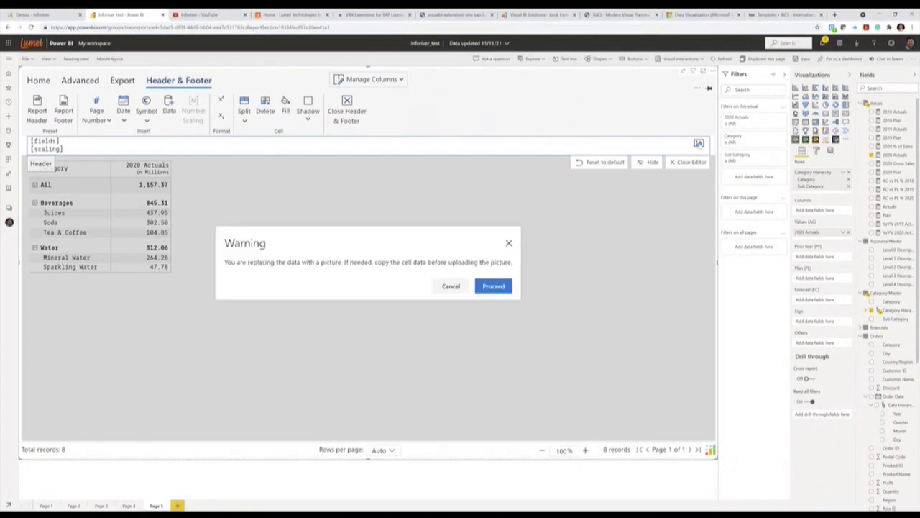
left_click(486, 286)
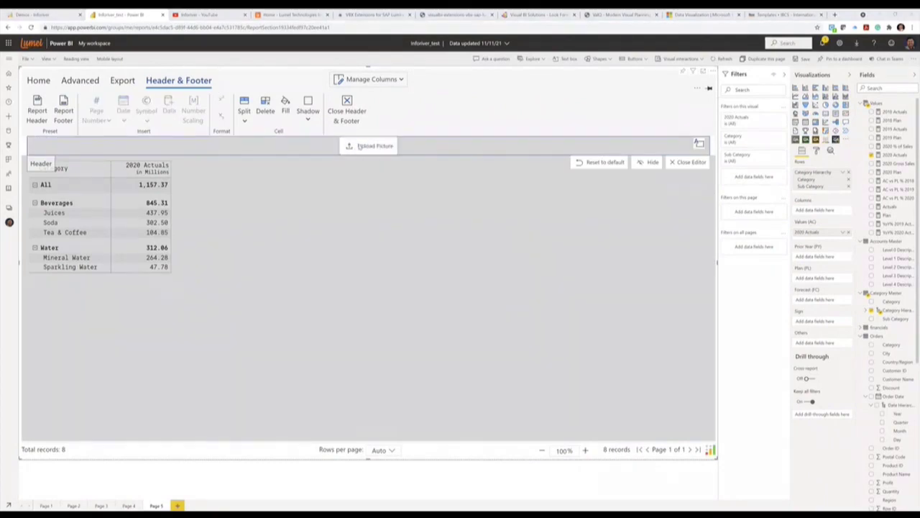
left_click(360, 146)
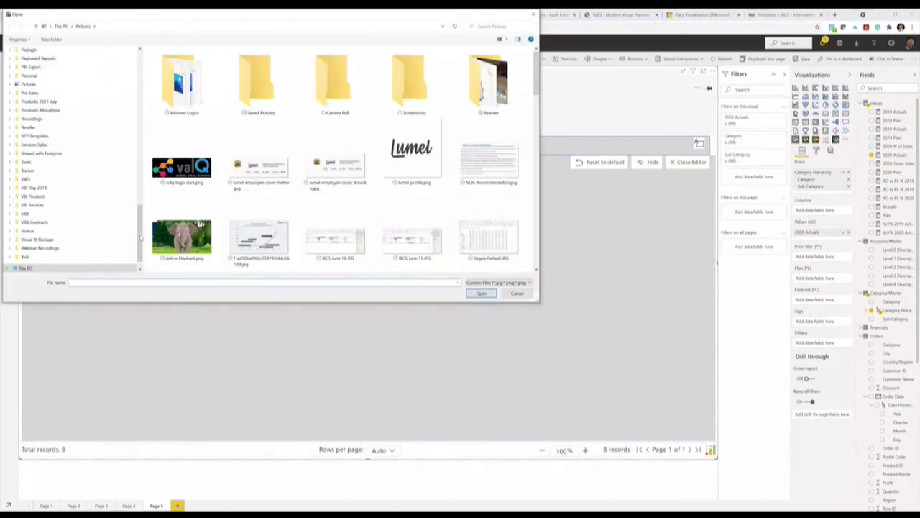
left_click_drag(141, 238, 140, 83)
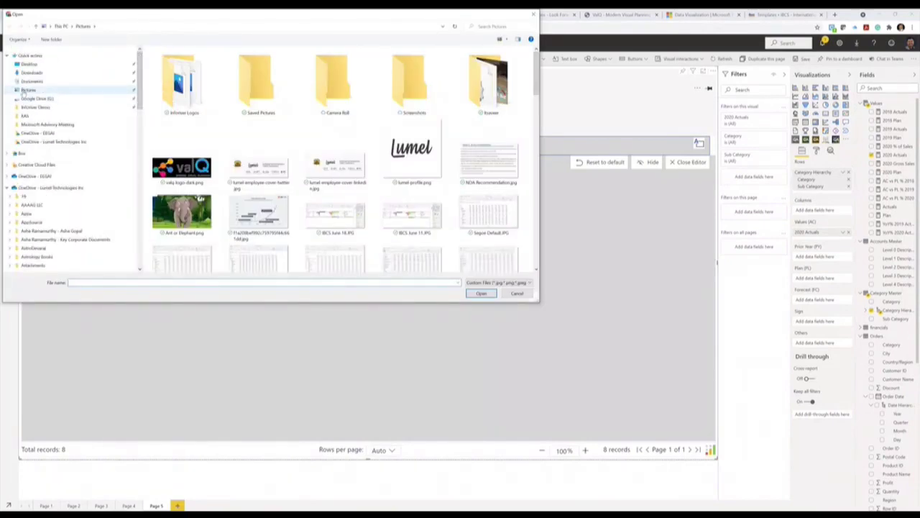
left_click(193, 169)
left_click(480, 293)
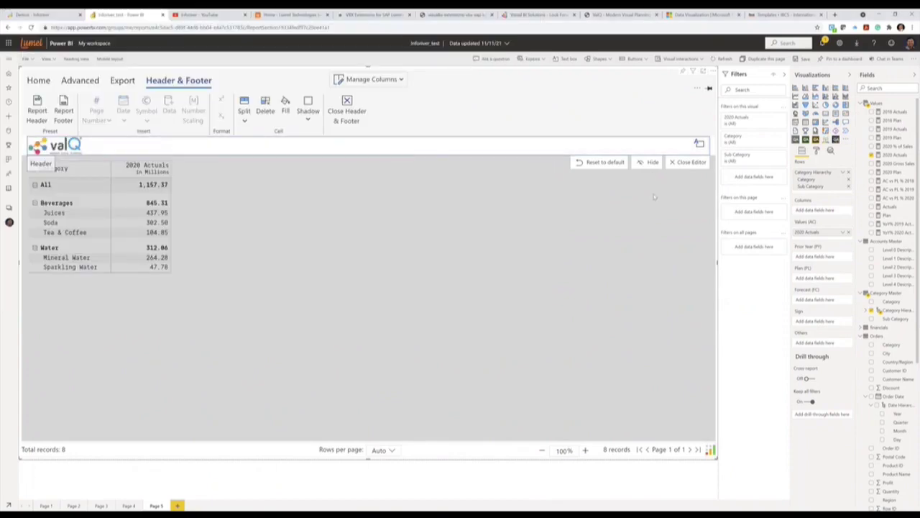
left_click(413, 244)
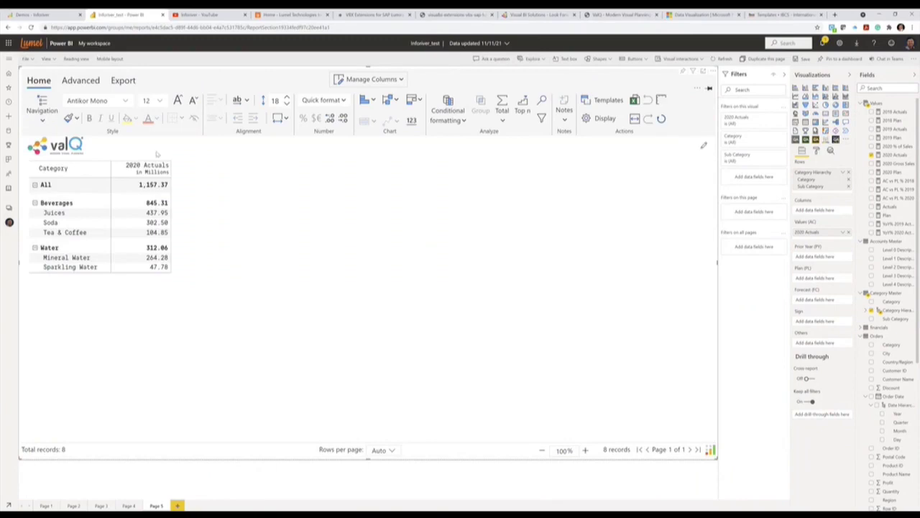
Step: Reopen the report header for editing and reset it to its default layout
left_click(109, 151)
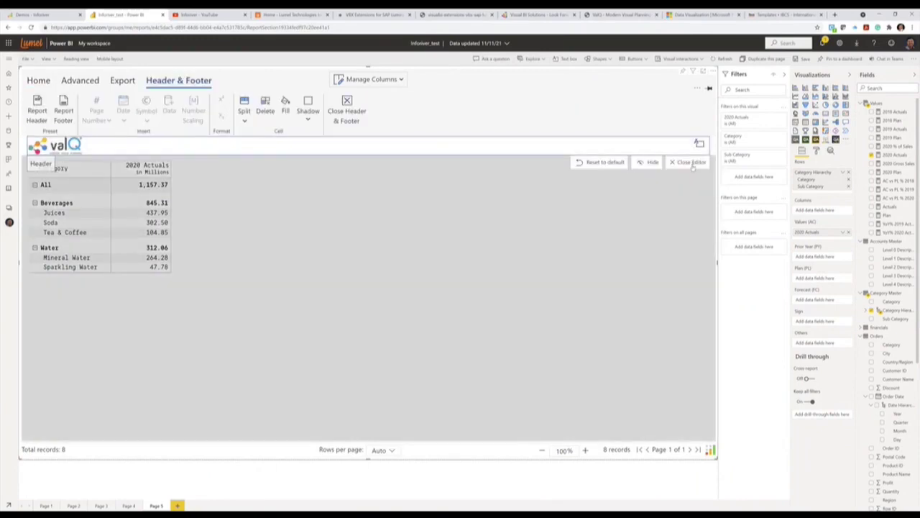
left_click(611, 165)
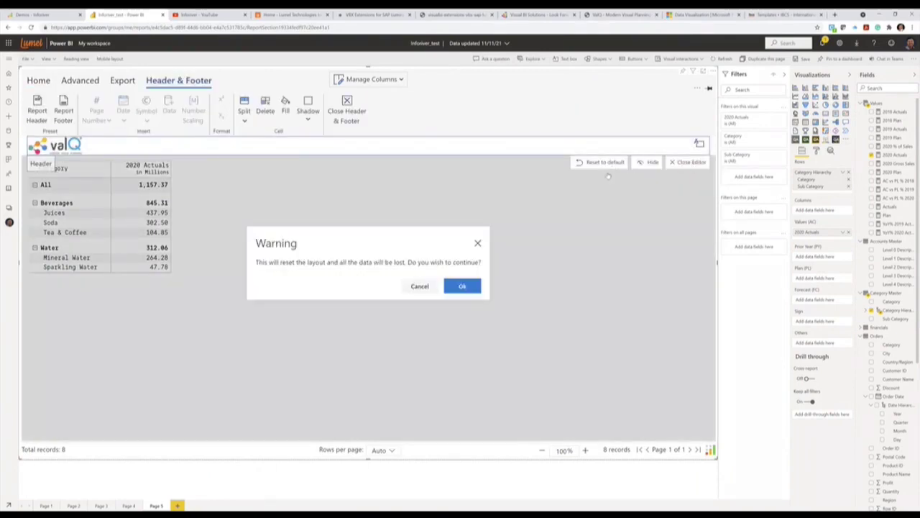
left_click(460, 286)
Step: Try the Filled, Two Column and Two Column + Logo report header presets, and apply the Three Column preset
left_click(37, 109)
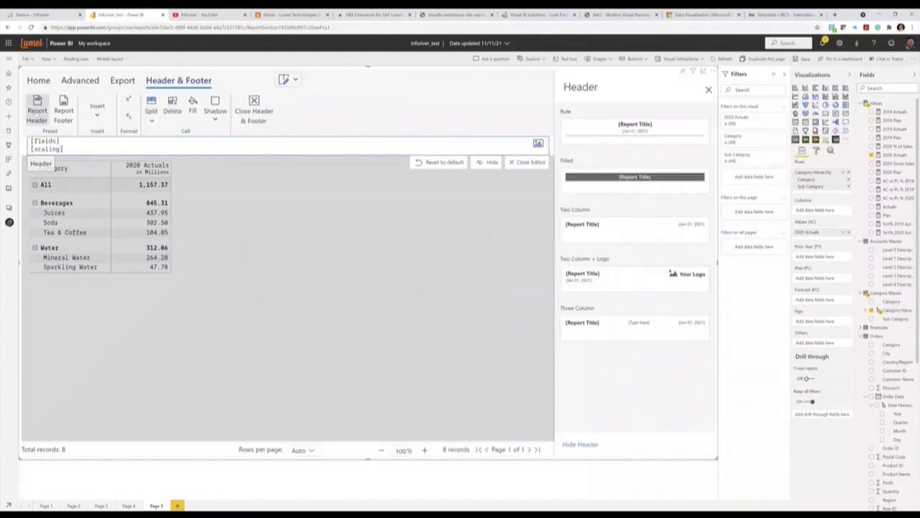
left_click(642, 179)
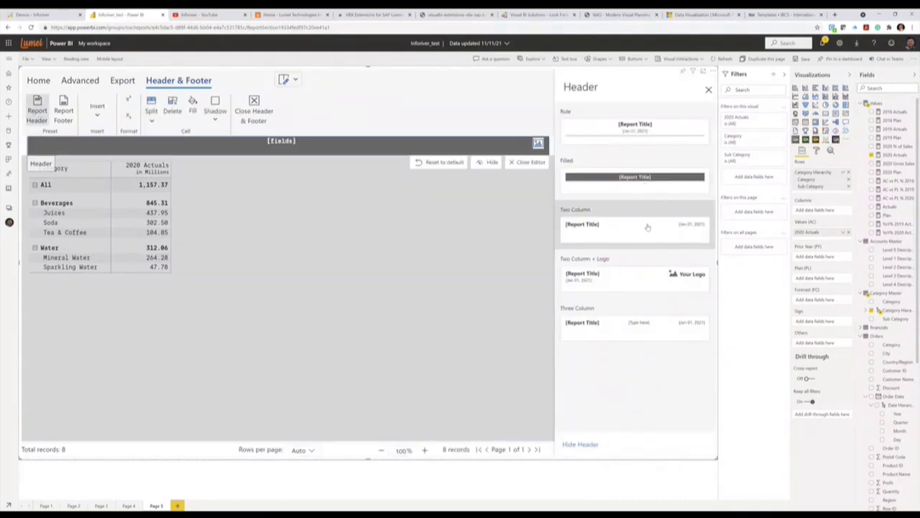
left_click(647, 228)
left_click(645, 283)
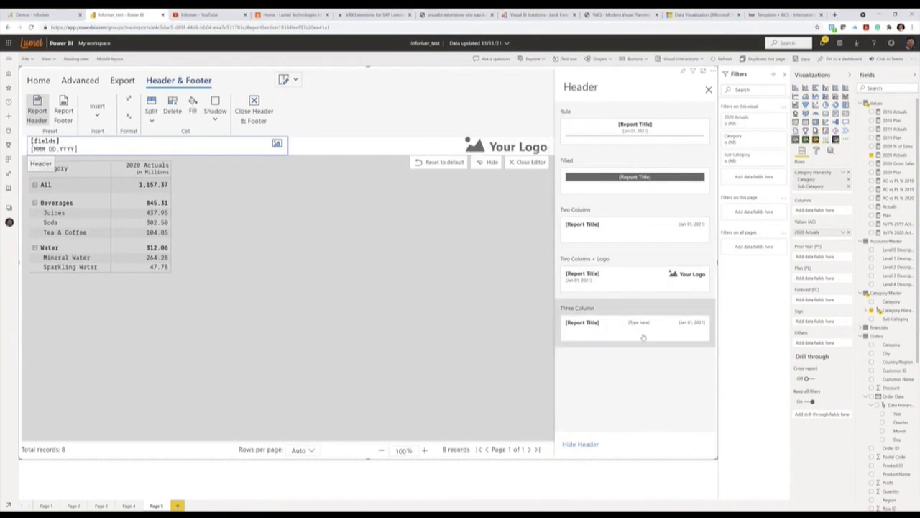
left_click(643, 335)
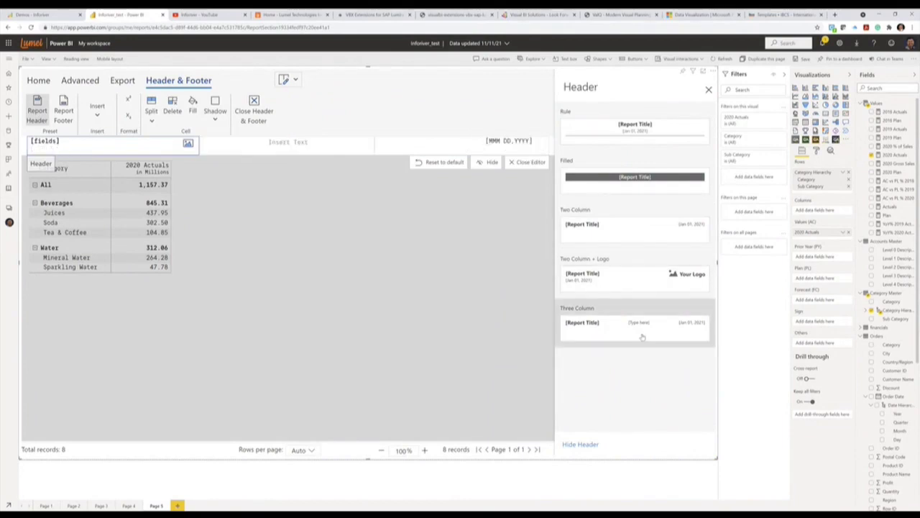
Step: View the report footer presets, dismiss them and close header and footer editing
left_click(64, 108)
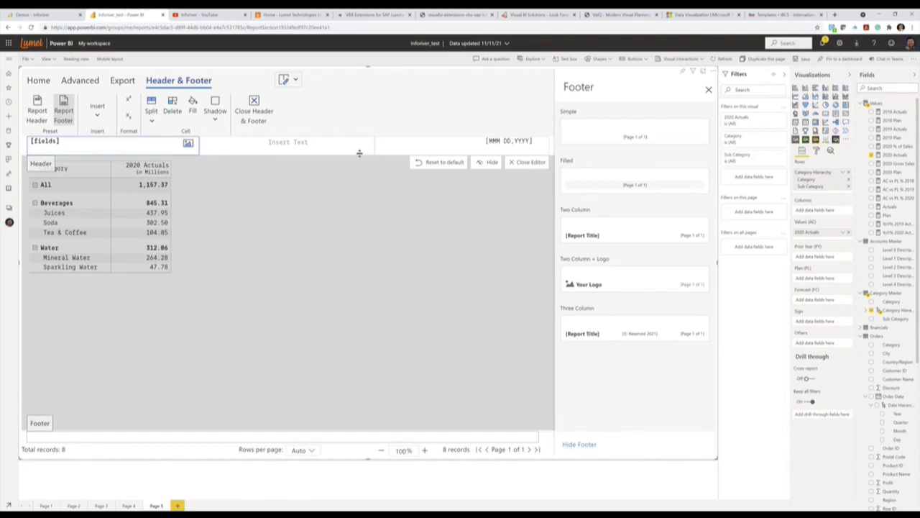
left_click(708, 89)
left_click(349, 108)
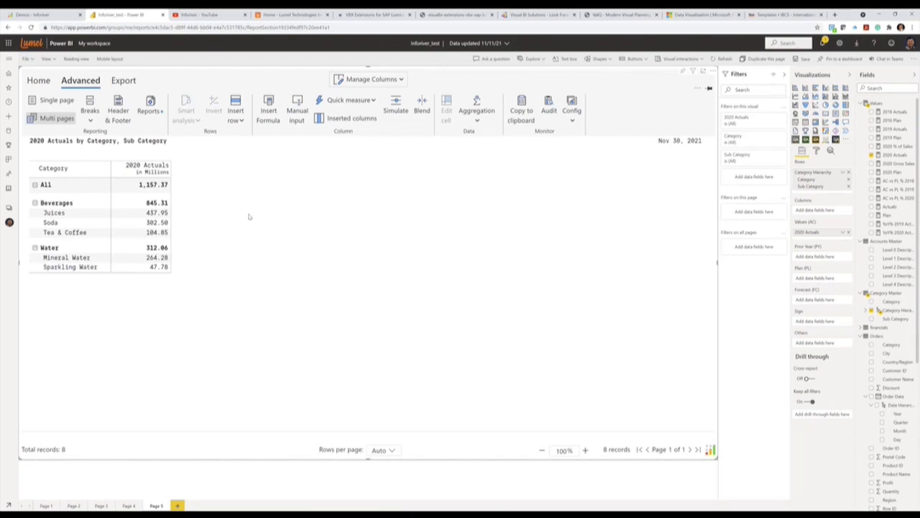
Step: Switch the matrix to Reports+ and add the Region Hierarchy from Region Master to the rows under Category Hierarchy
left_click(150, 105)
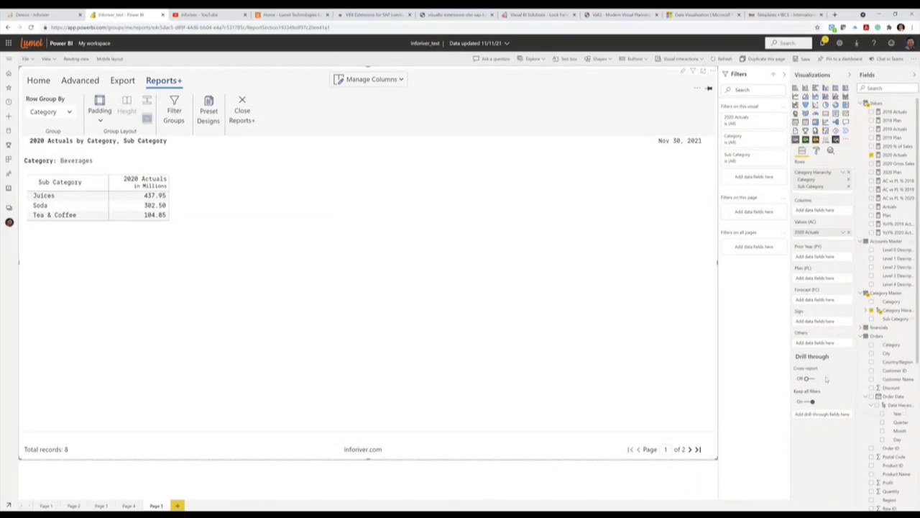
scroll(894, 343, "down", 2)
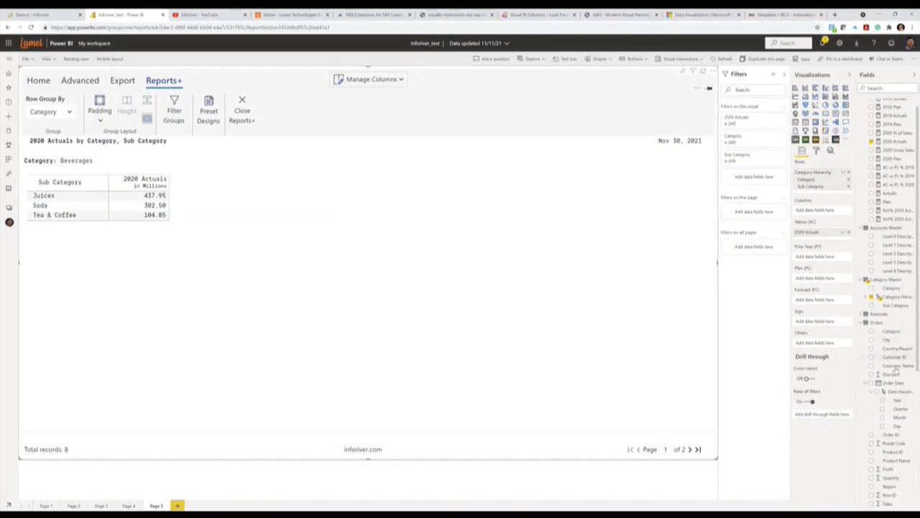
scroll(874, 302, "down", 6)
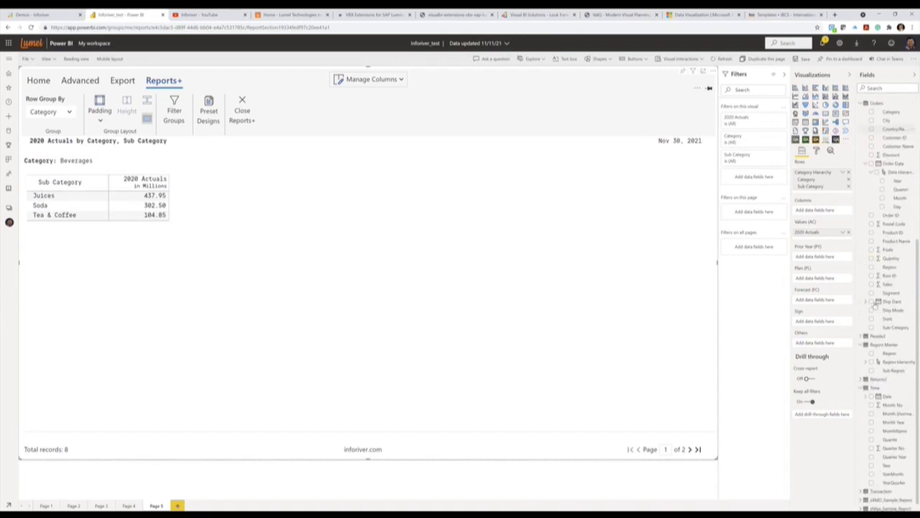
left_click_drag(890, 362, 813, 191)
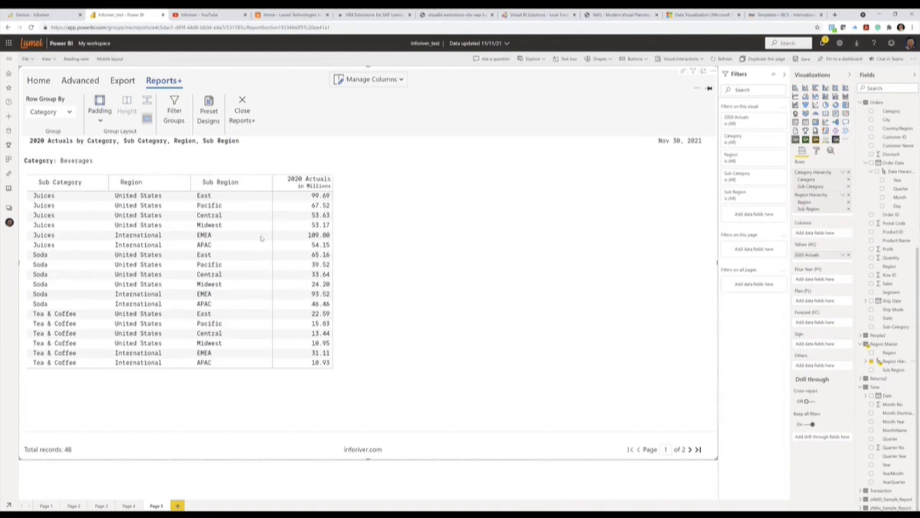
Step: Group the report rows by Sub Category, and go through the grouped pages to page 3
left_click(68, 113)
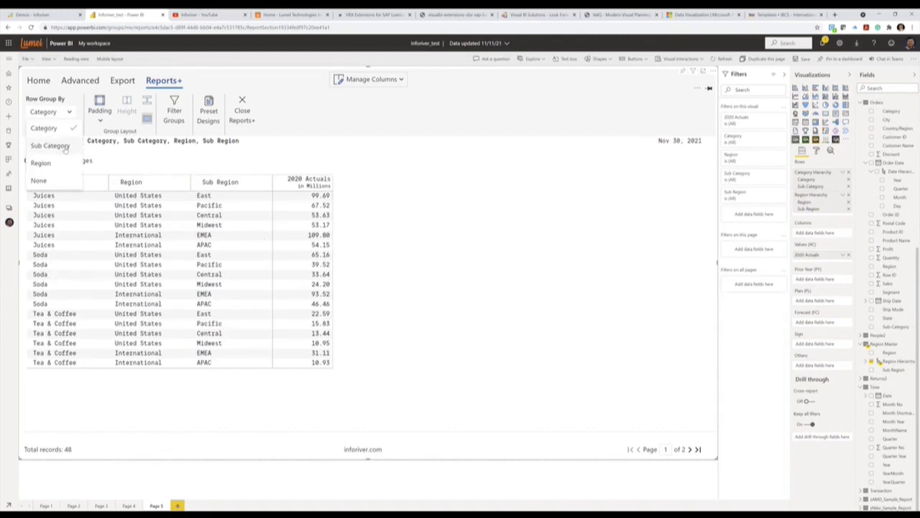
left_click(51, 145)
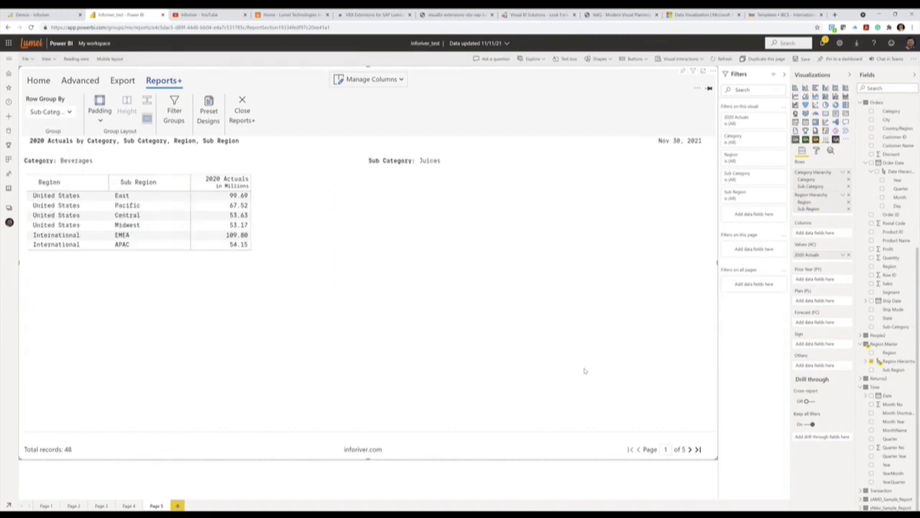
left_click(690, 450)
left_click(689, 449)
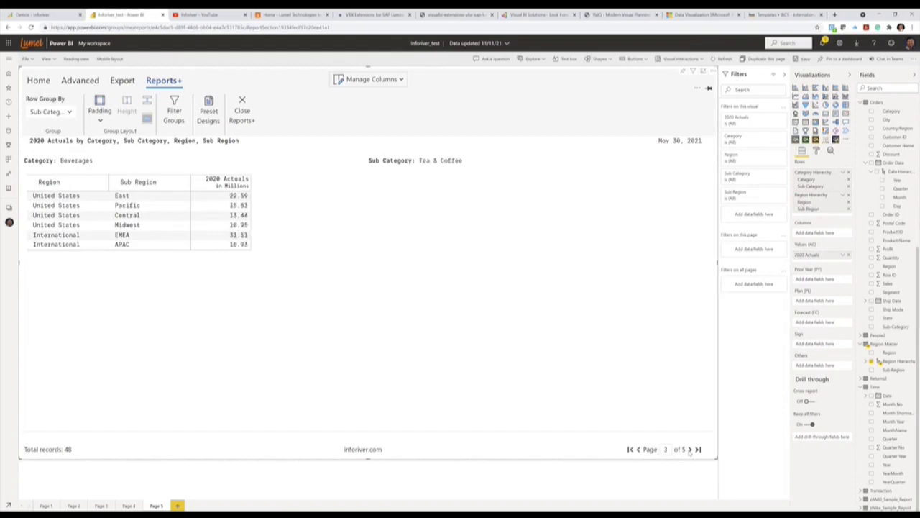
Step: View page 4 of the grouped report, return to page 1, and try the Rule and Minimal preset designs
left_click(689, 449)
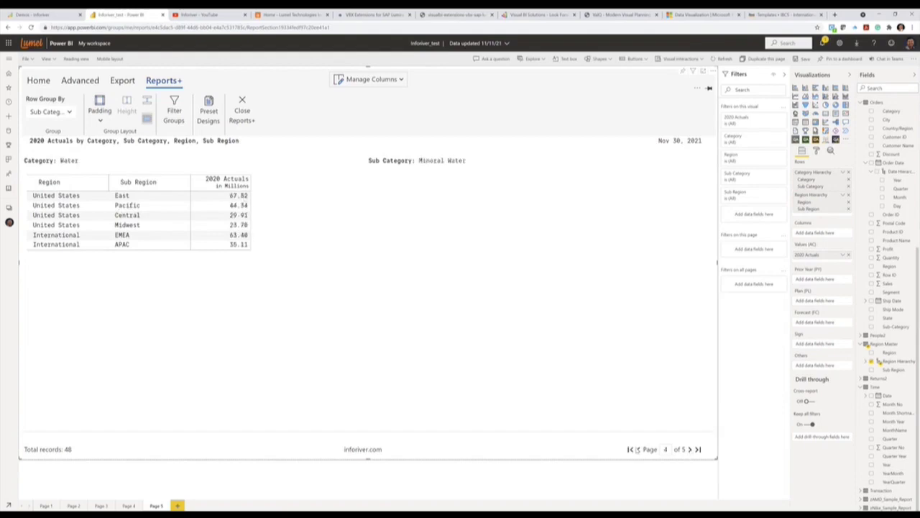
left_click(631, 449)
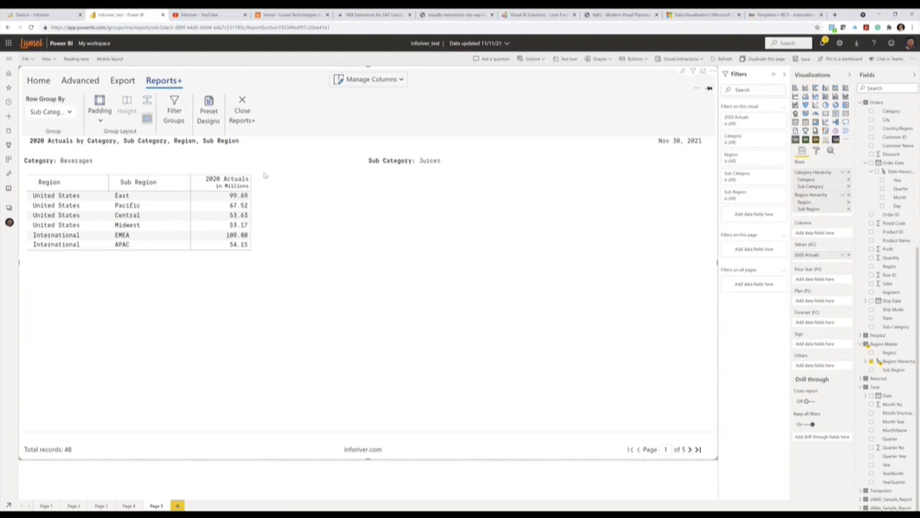
left_click(208, 110)
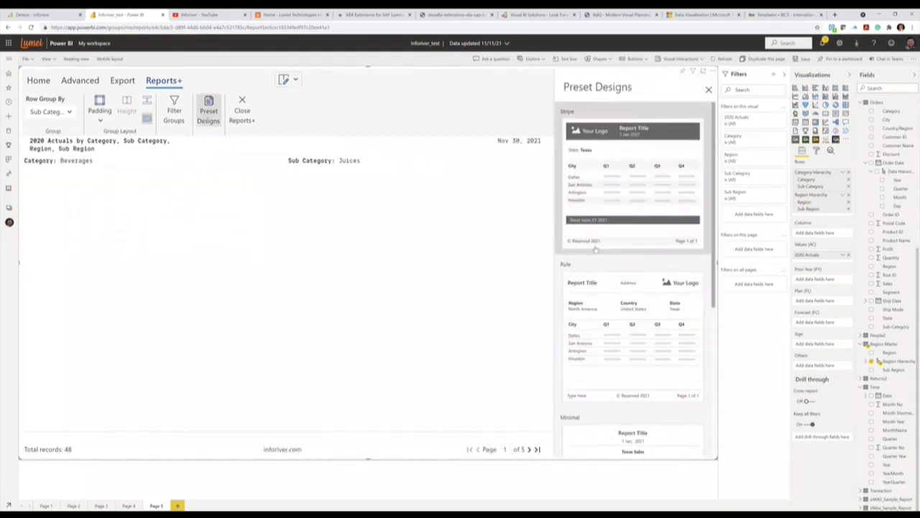
left_click(638, 381)
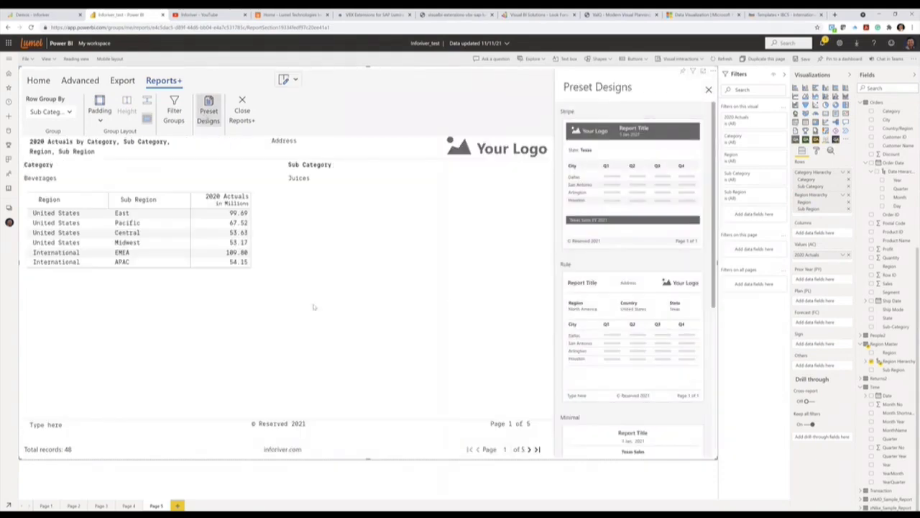
left_click(607, 445)
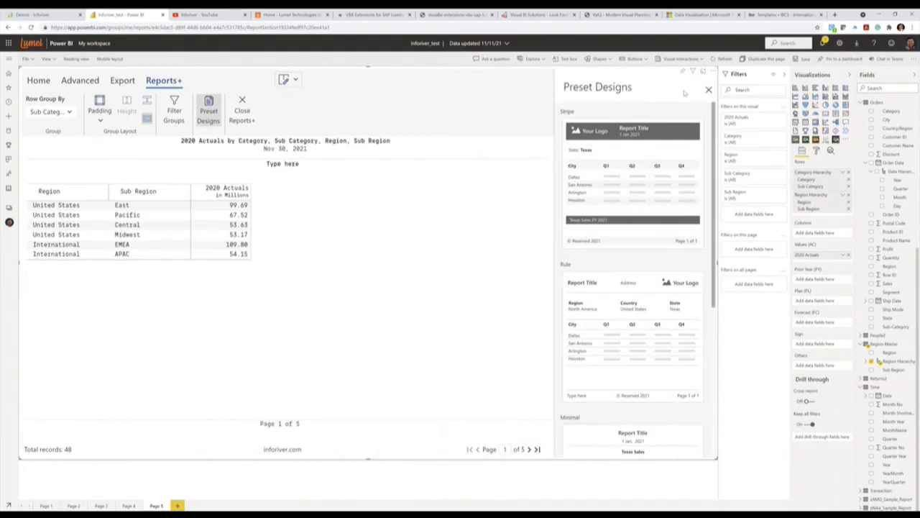
left_click(708, 91)
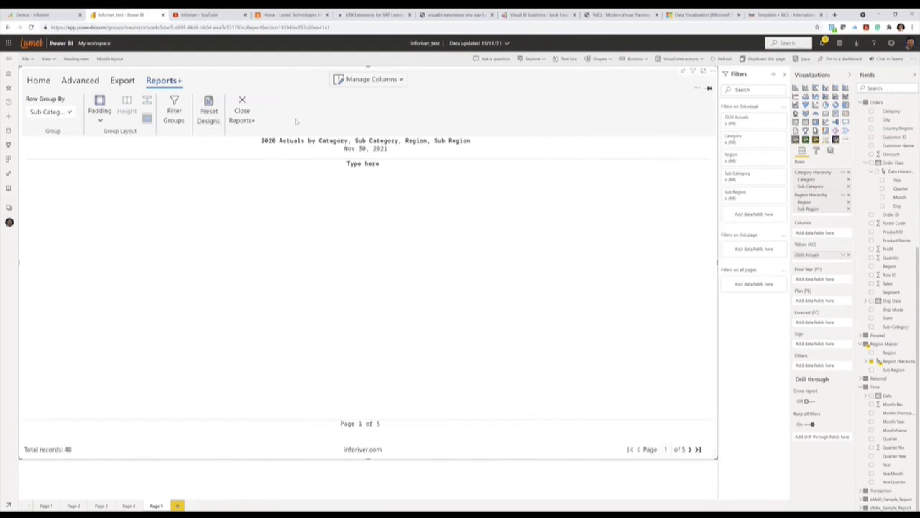
Step: Close the Reports+ view and remove Category Hierarchy from the matrix rows
left_click(244, 114)
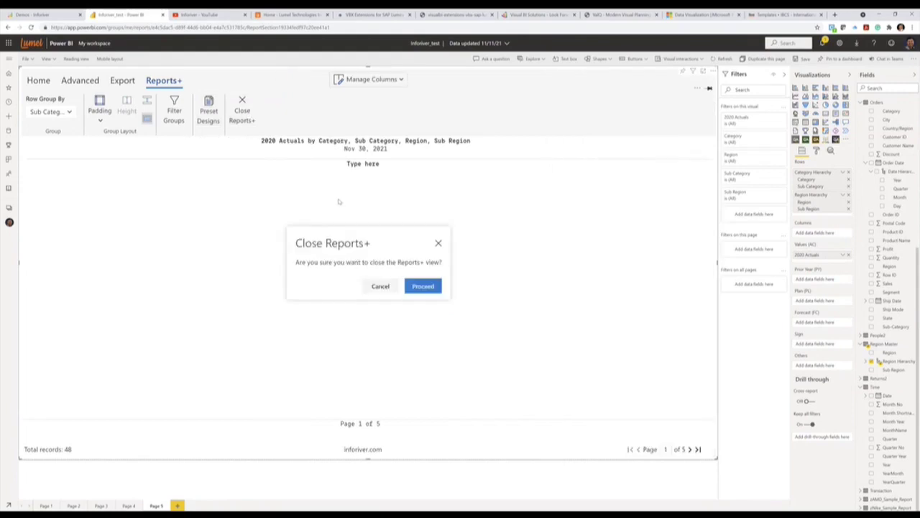
left_click(419, 287)
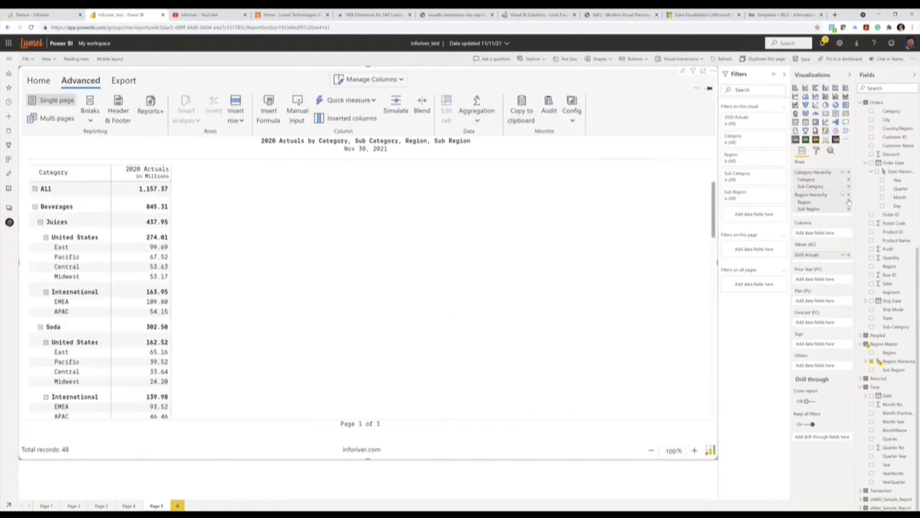
left_click(848, 172)
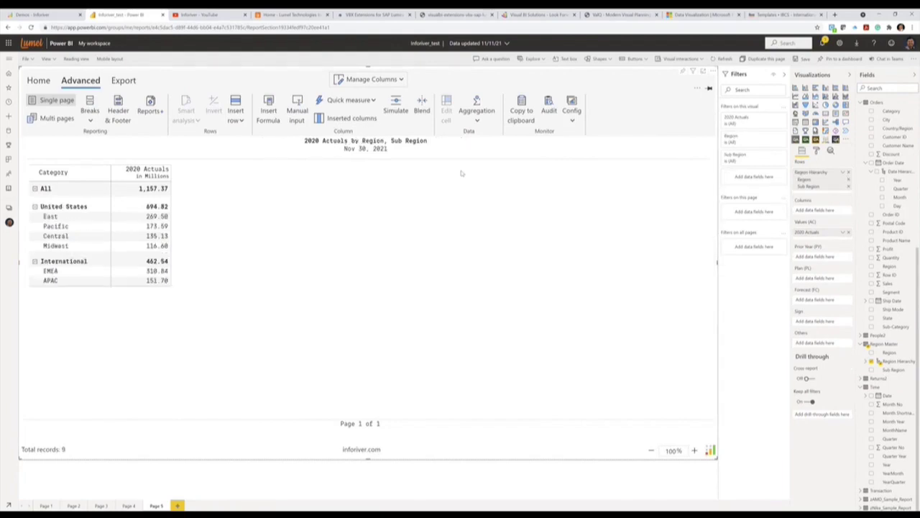
Step: Reset all formatting operations on the matrix
left_click(41, 81)
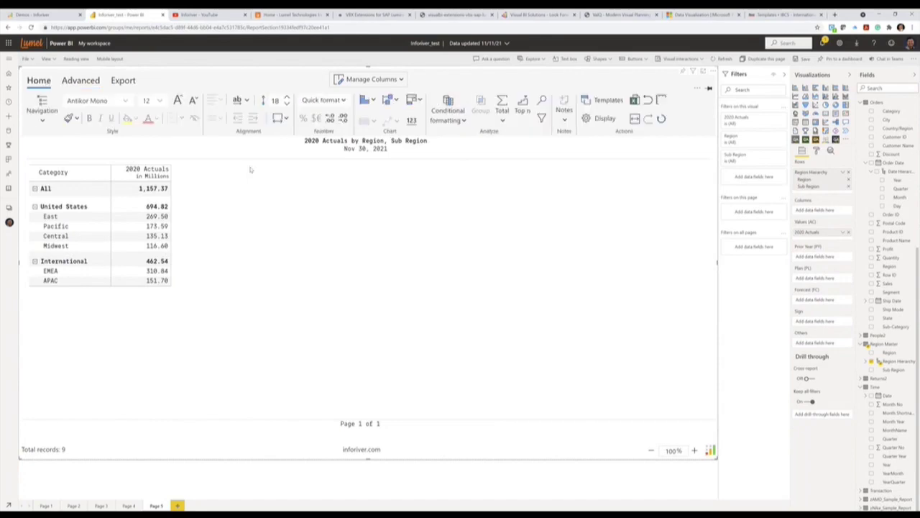
left_click(661, 119)
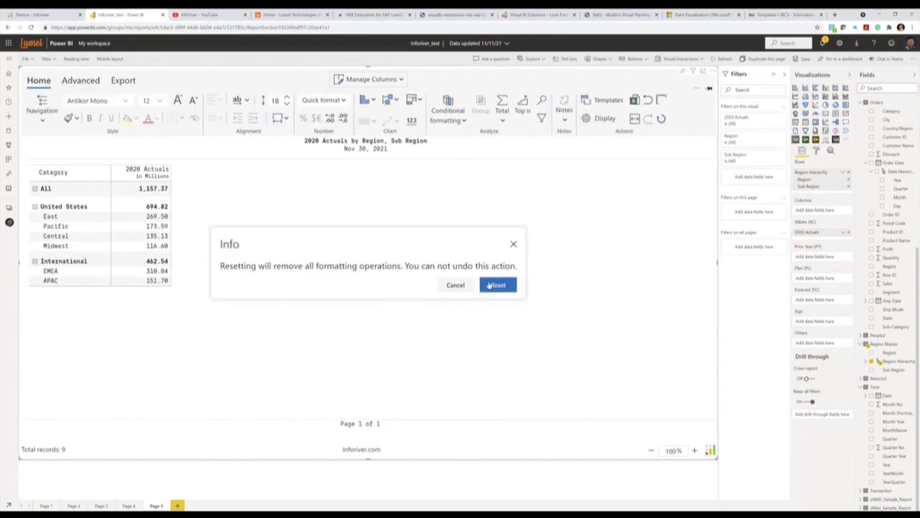
left_click(495, 283)
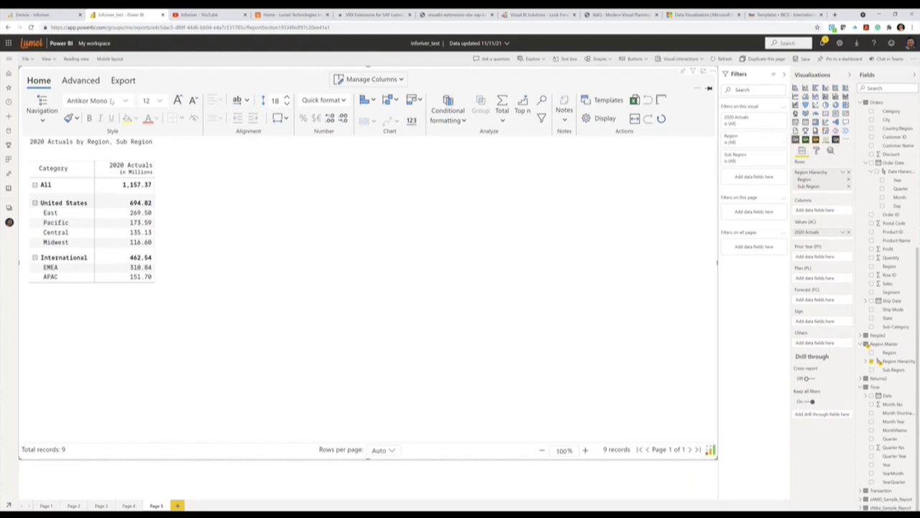
Step: Create a manual input static measure titled 2022 Budget that distributes parent values to children by weight of 2020 Actuals
left_click(79, 82)
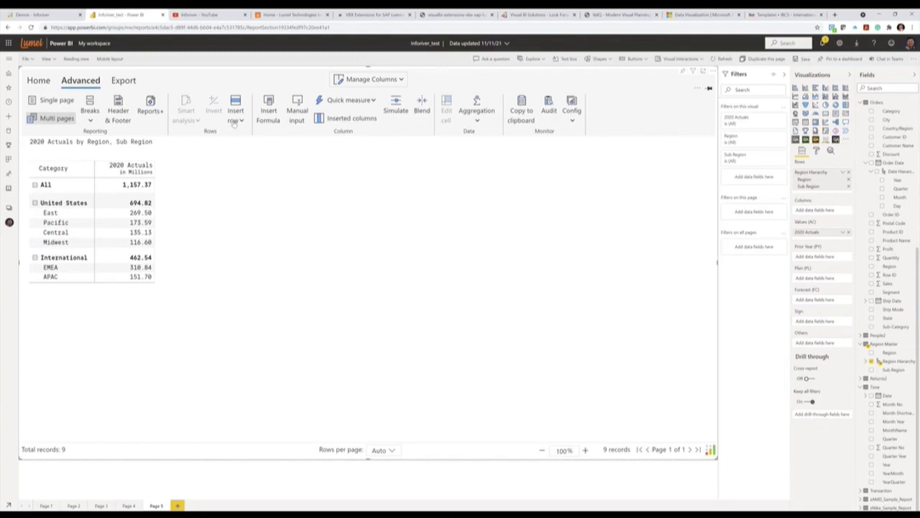
left_click(293, 115)
left_click(603, 130)
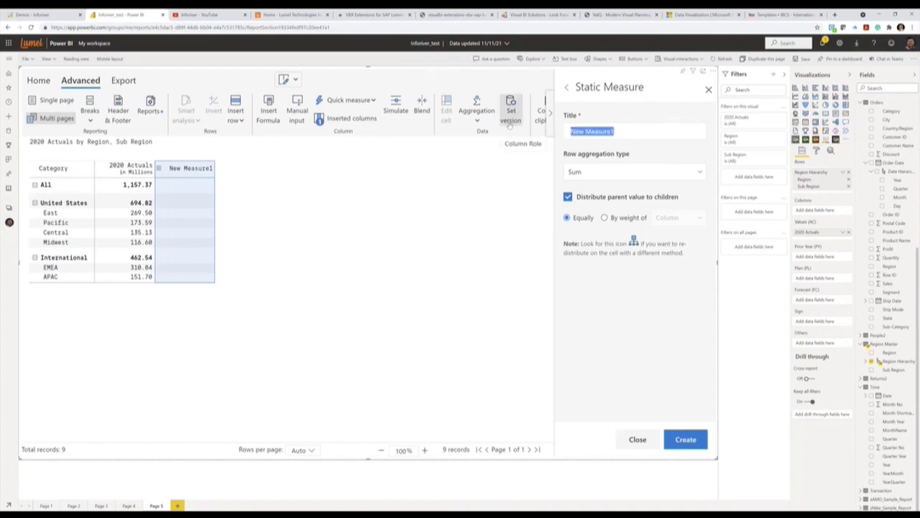
type("2022 Budget")
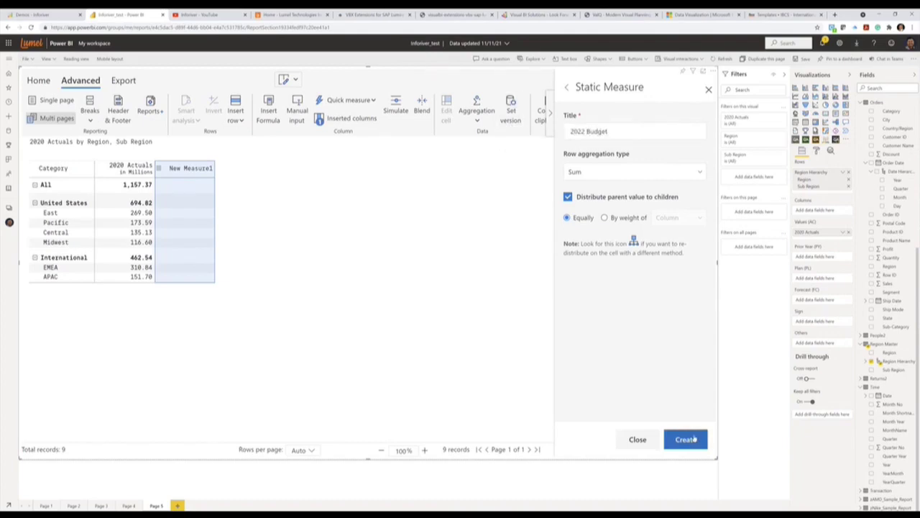
left_click(605, 217)
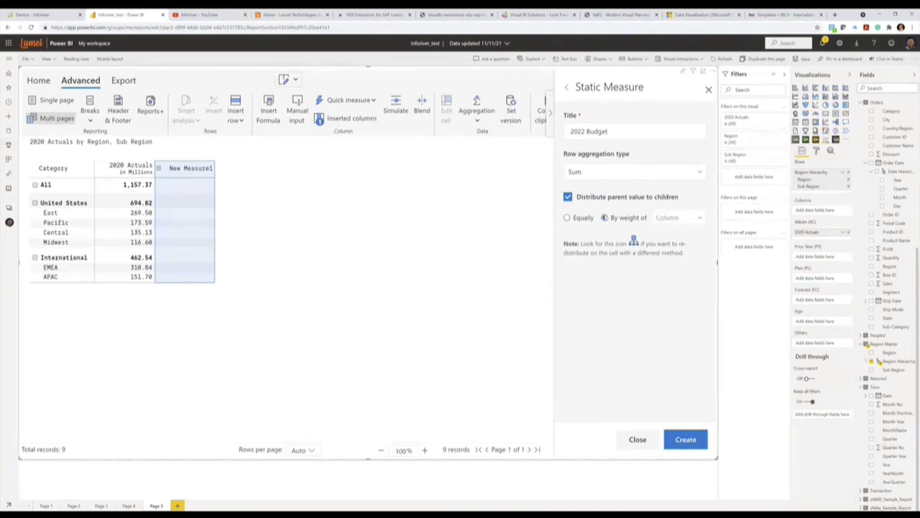
left_click(673, 218)
left_click(677, 240)
left_click(686, 439)
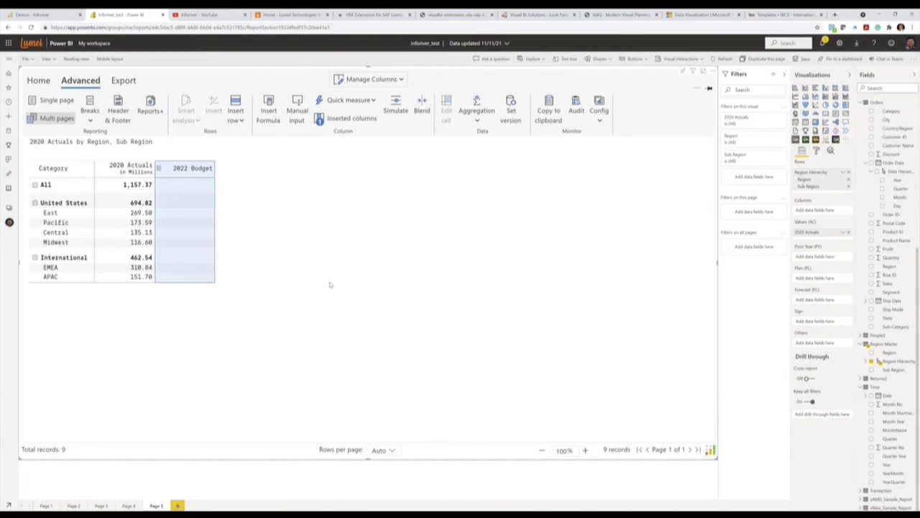
Step: Enter 1.2b as the 2022 Budget value for the All row
left_click(185, 184)
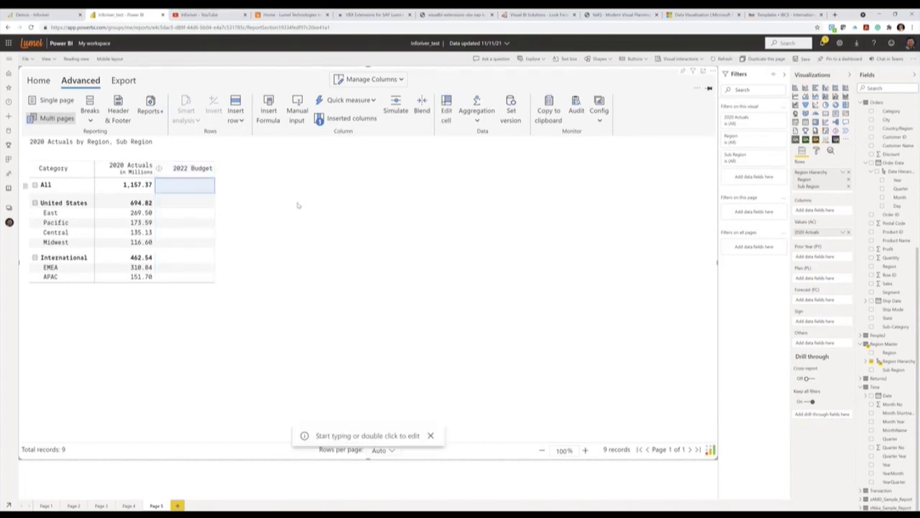
type("1.2b")
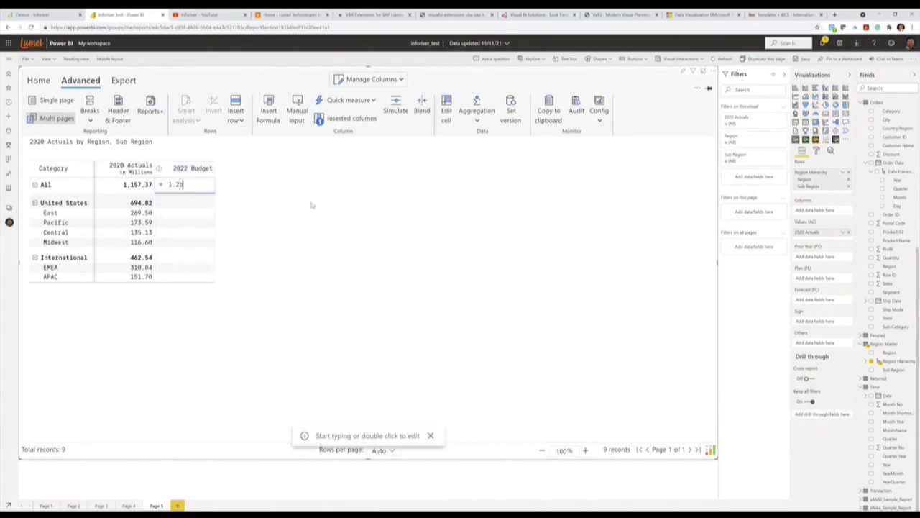
key("Return")
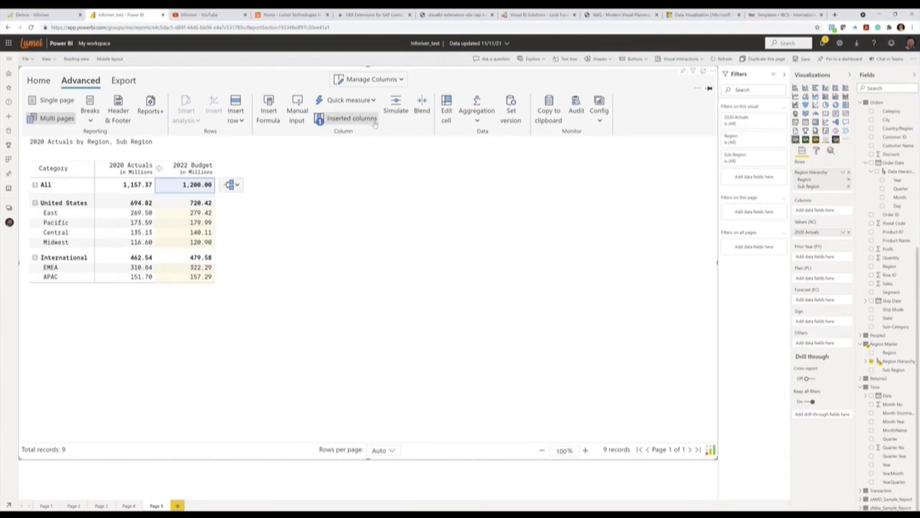
Step: Create the simulation measure 2022 Budget(Simulation) based on 2022 Budget, with the slider shown and a ±100% value range
left_click(180, 171)
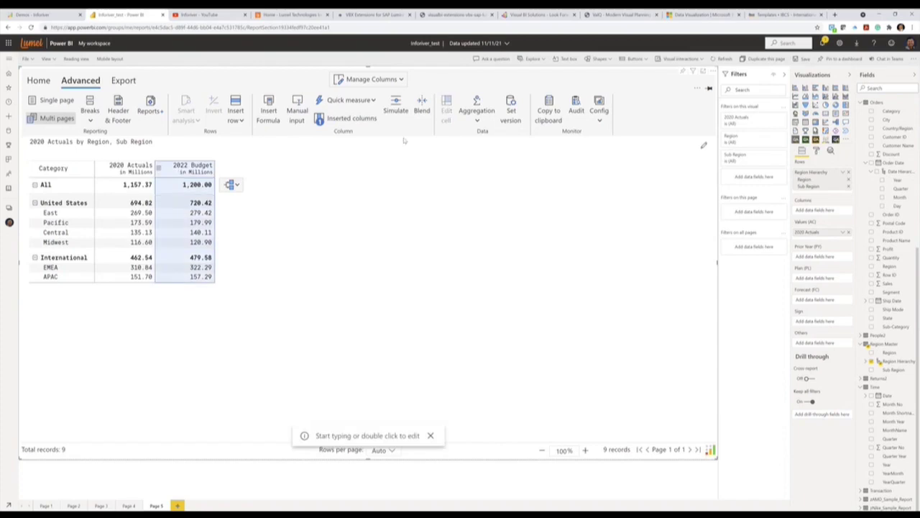
left_click(395, 106)
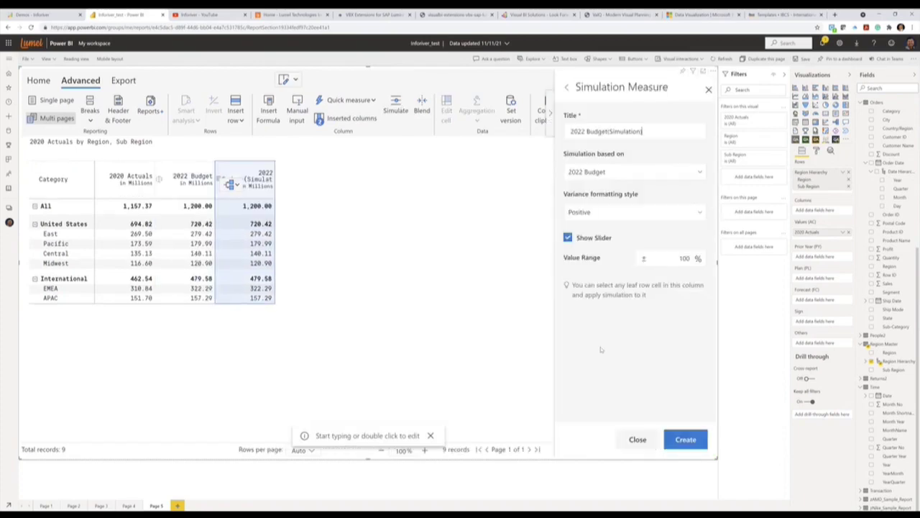
left_click(683, 439)
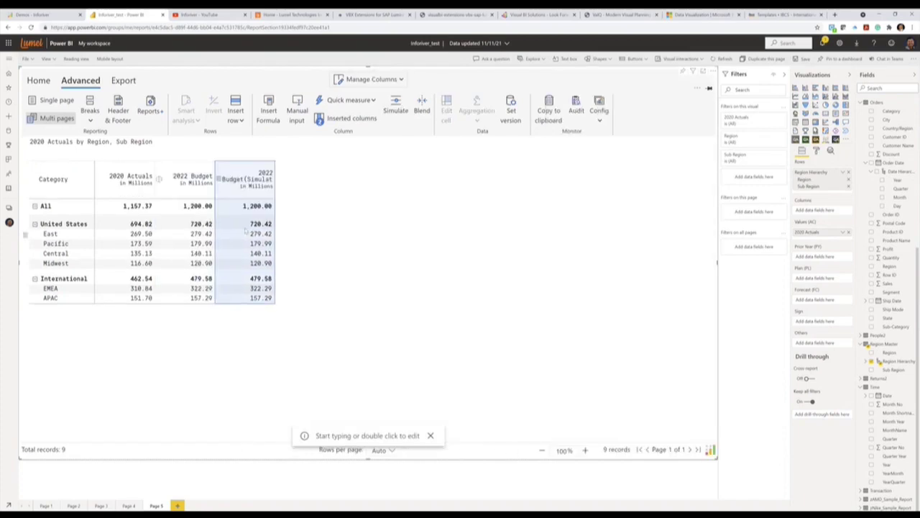
Step: Simulate a 2% increase for United States and a change of -8% for Central in the simulation column
double_click(251, 225)
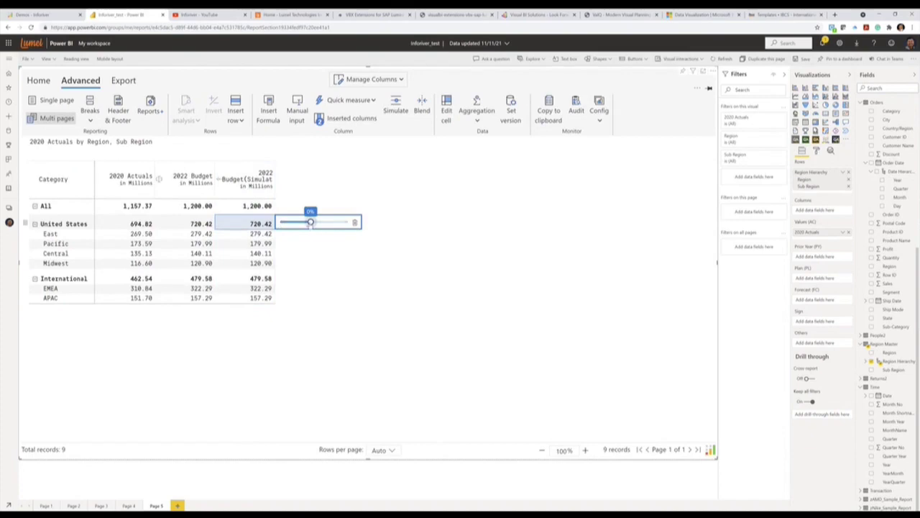
left_click_drag(310, 226, 313, 227)
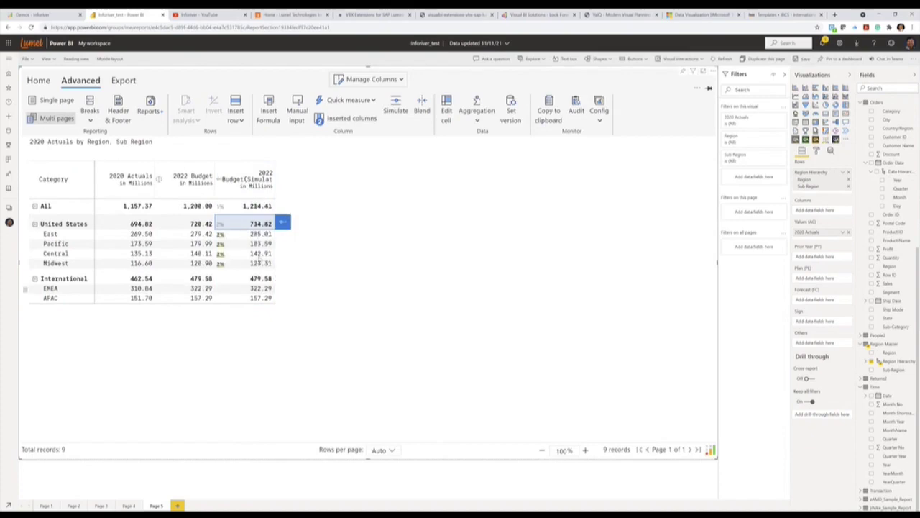
double_click(259, 254)
left_click_drag(311, 254, 307, 254)
left_click(271, 289)
Step: Simulate a 10% increase for International in the simulation column and readjust it to 7%
double_click(262, 279)
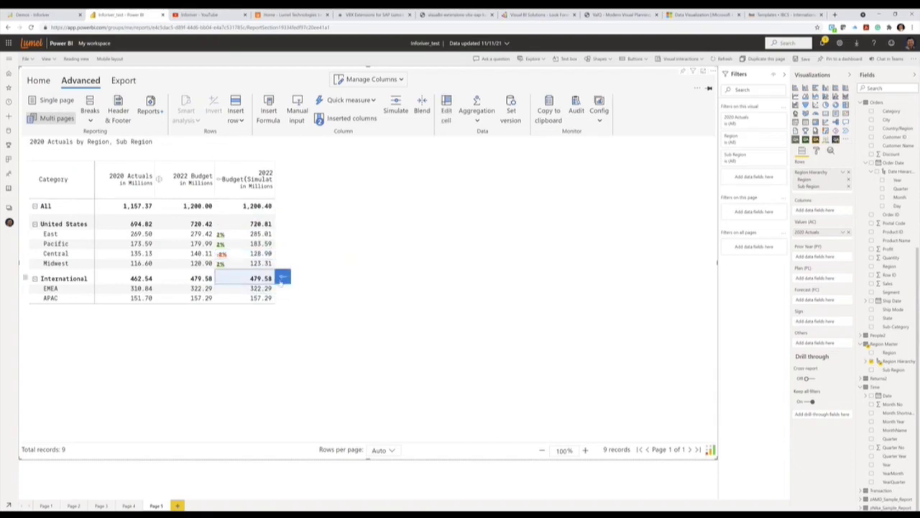
left_click_drag(309, 277, 314, 278)
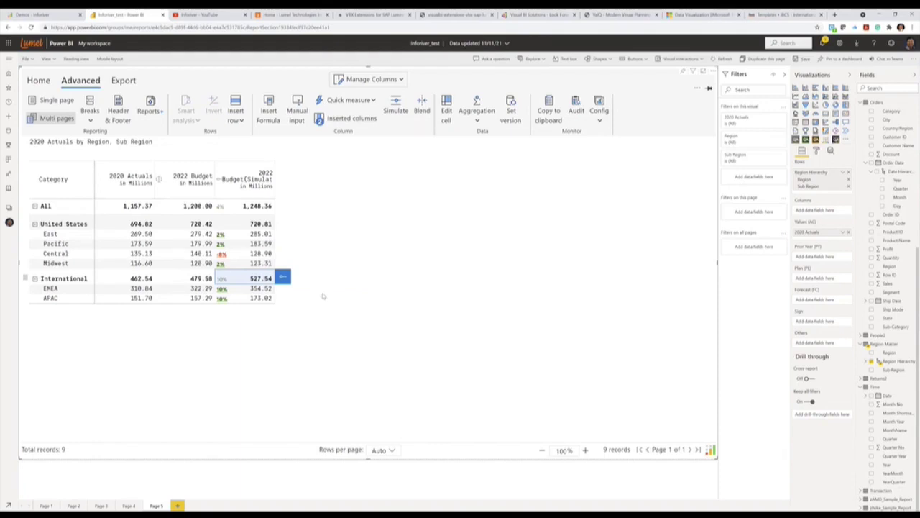
left_click(260, 224)
double_click(254, 281)
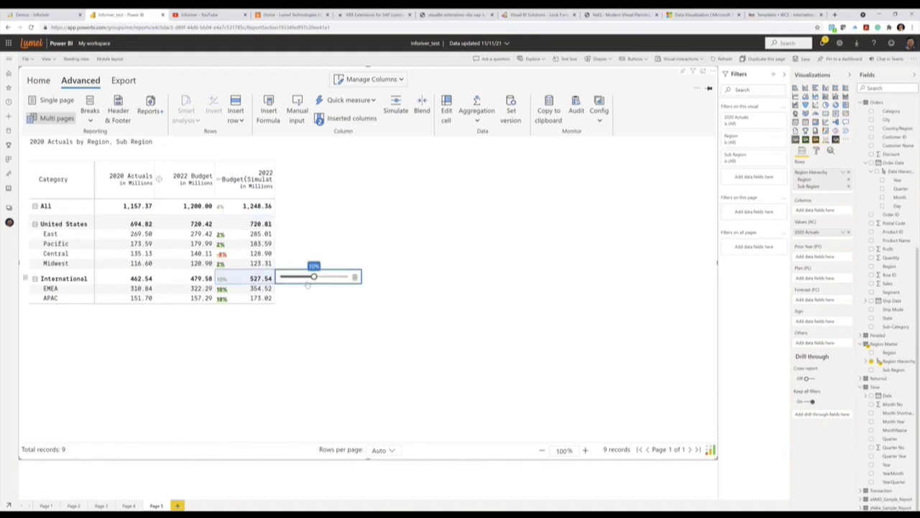
left_click_drag(313, 277, 311, 278)
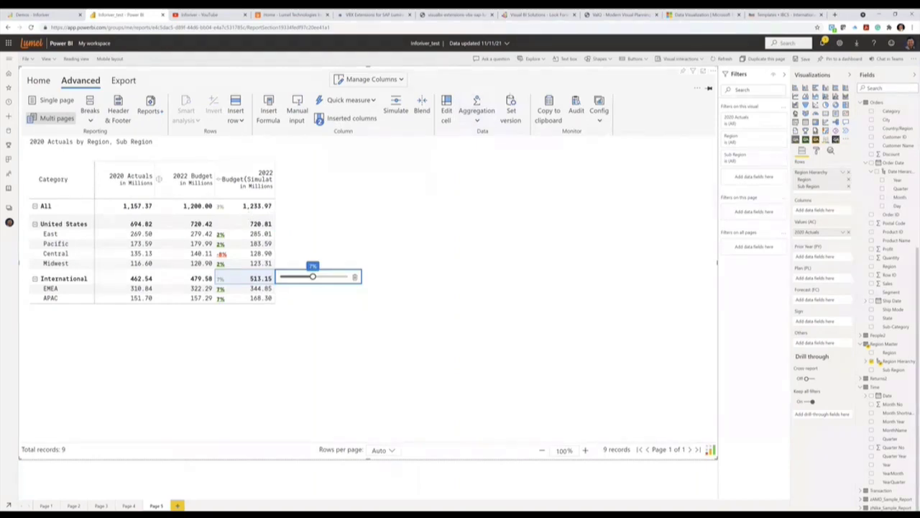
Step: Set the version of 2022 Budget to PL and of 2022 Budget(Simulation) to FC, and compare variances with T03
left_click(510, 104)
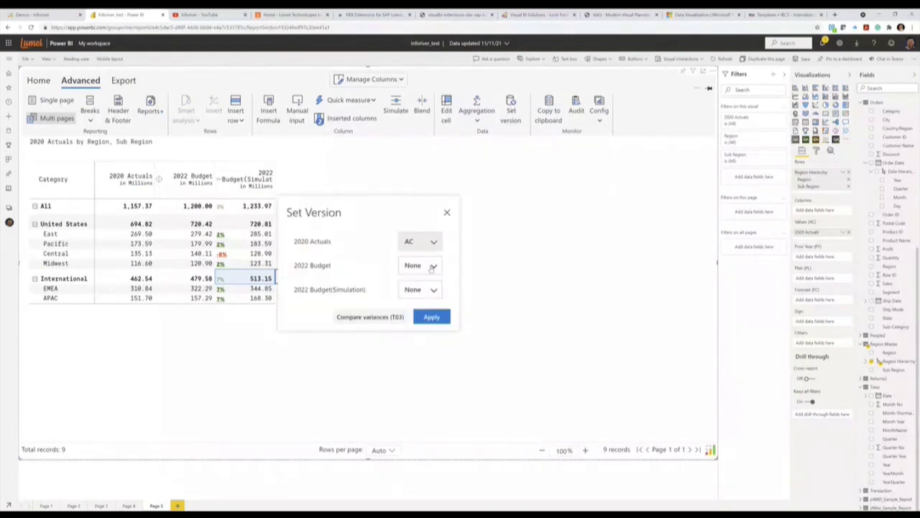
left_click(431, 266)
left_click(408, 329)
left_click(432, 291)
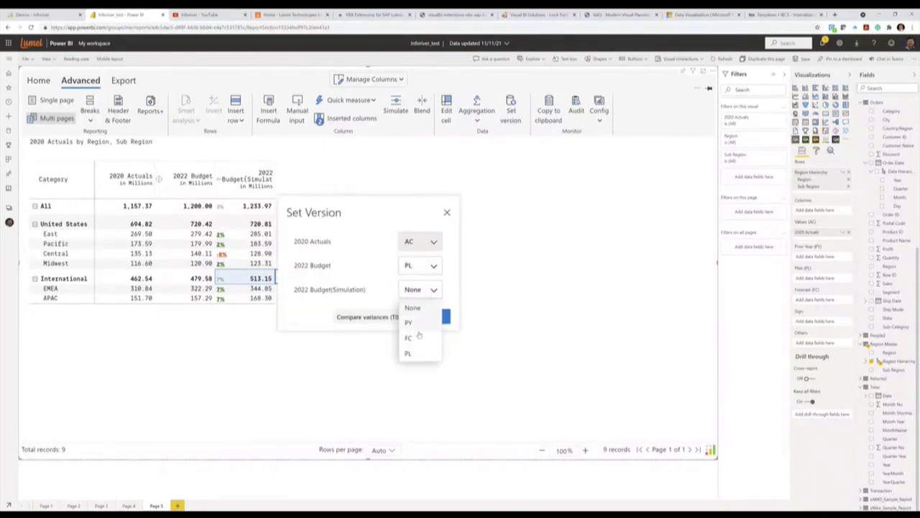
left_click(417, 337)
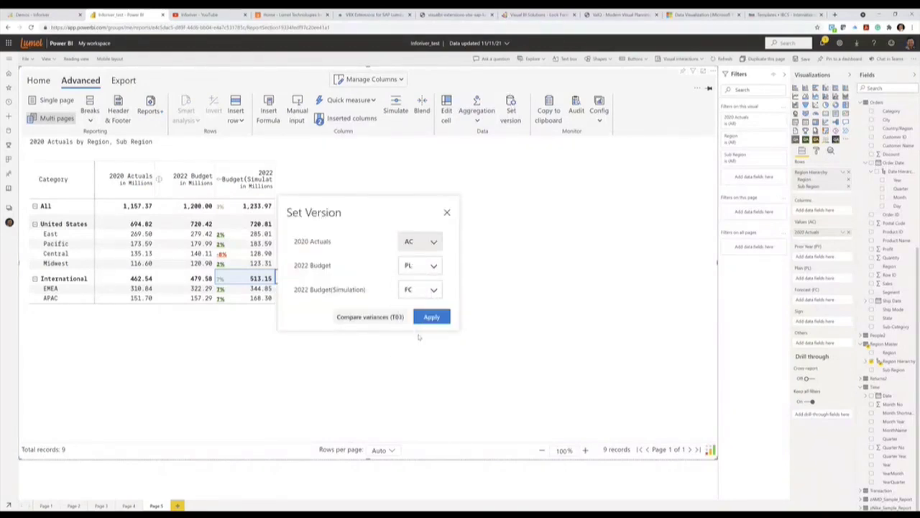
left_click(386, 317)
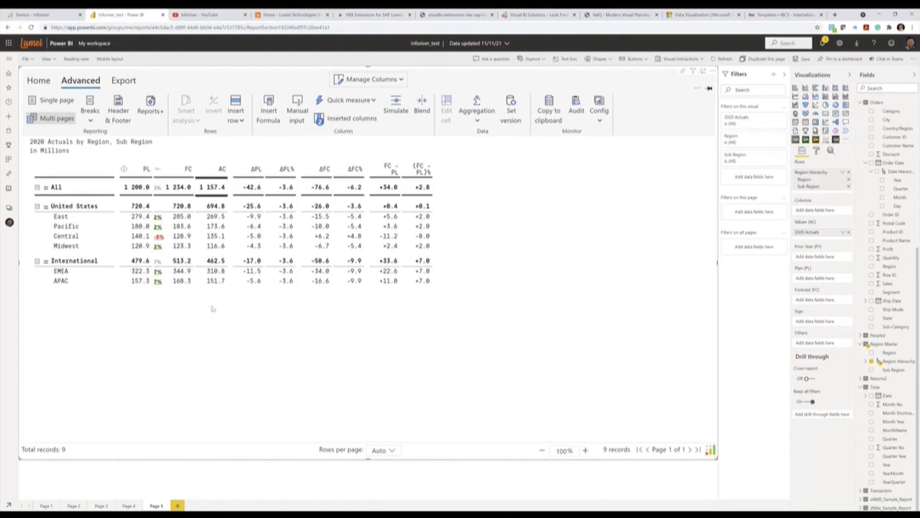
Step: View the row insertion options for the APAC row and dismiss them
left_click(24, 283)
mouse_move(52, 327)
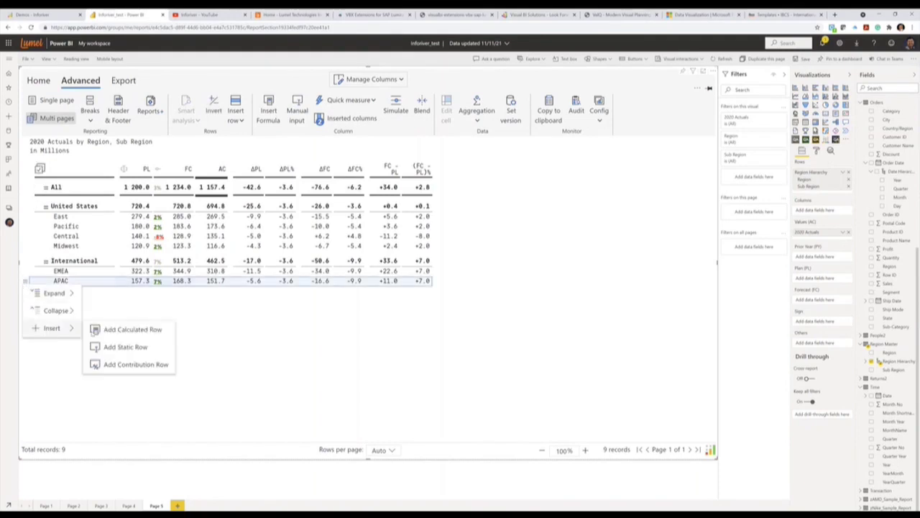
left_click(318, 331)
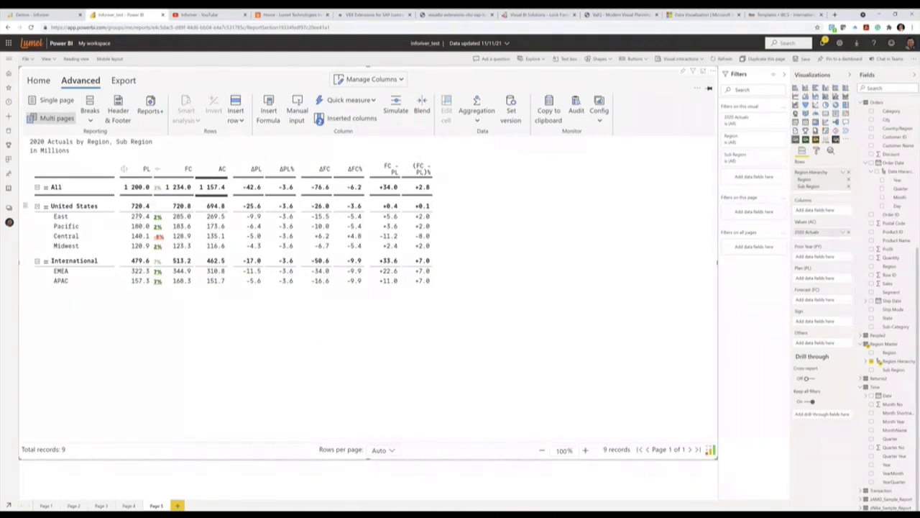
Step: Increase the PL value of United States by 100m
left_click(139, 206)
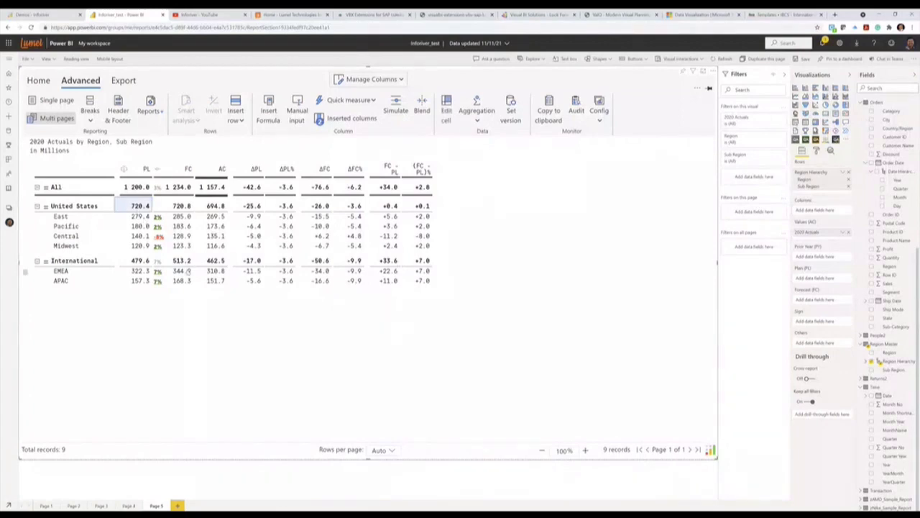
type("+100m")
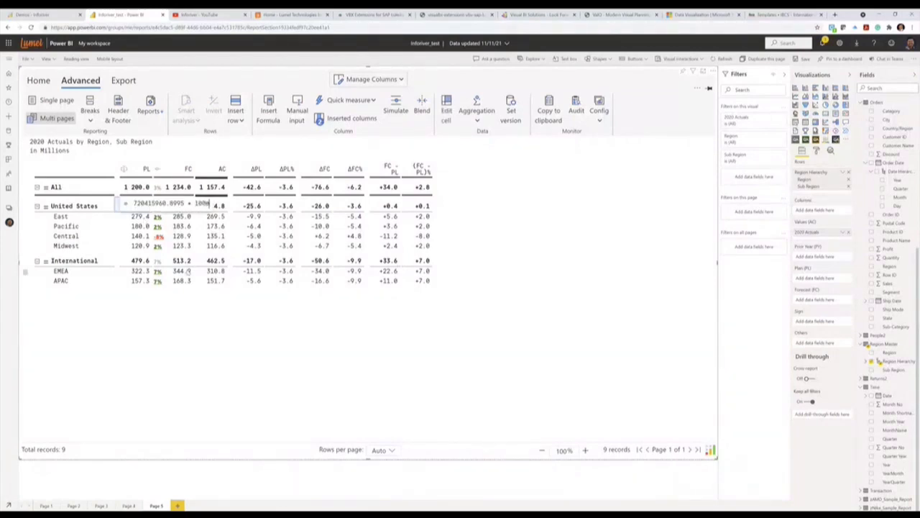
key("Return")
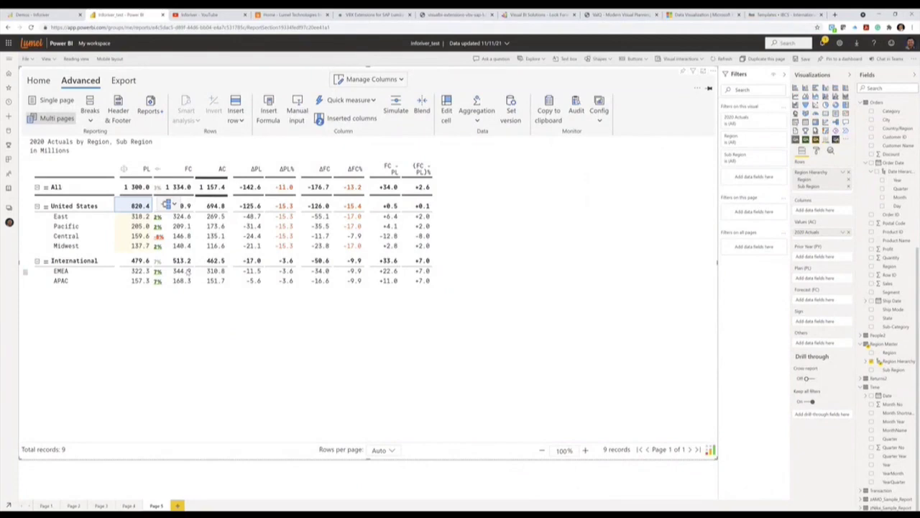
Step: Review the equal and weighted row distribution options for the United States PL value and hide the distribution prompt
left_click(171, 205)
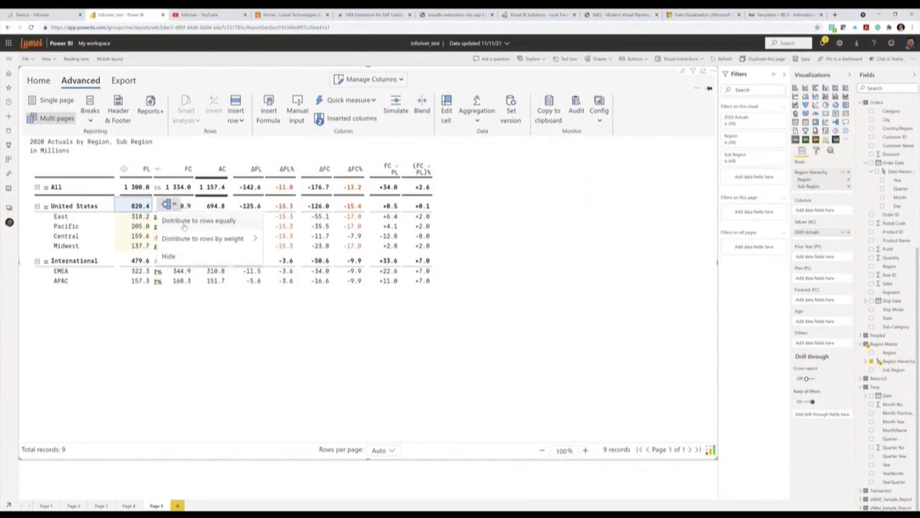
mouse_move(184, 238)
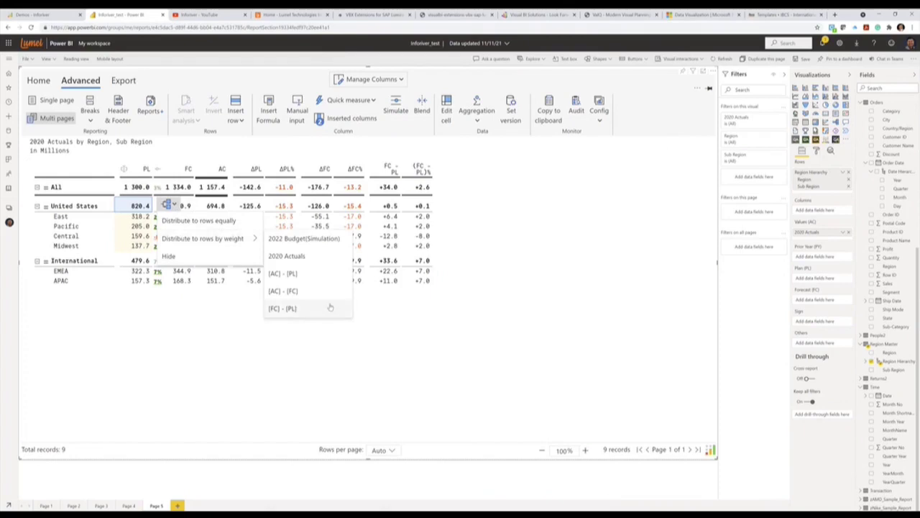
left_click(473, 341)
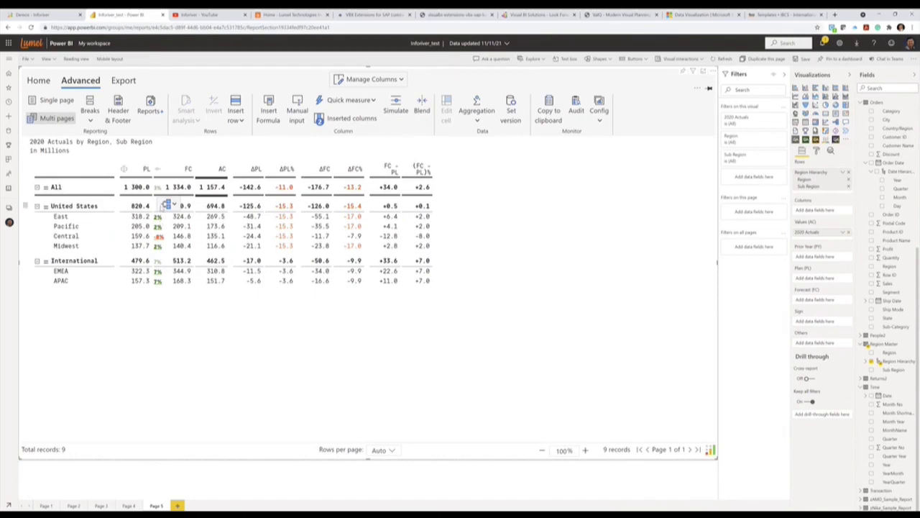
left_click(171, 206)
left_click(180, 264)
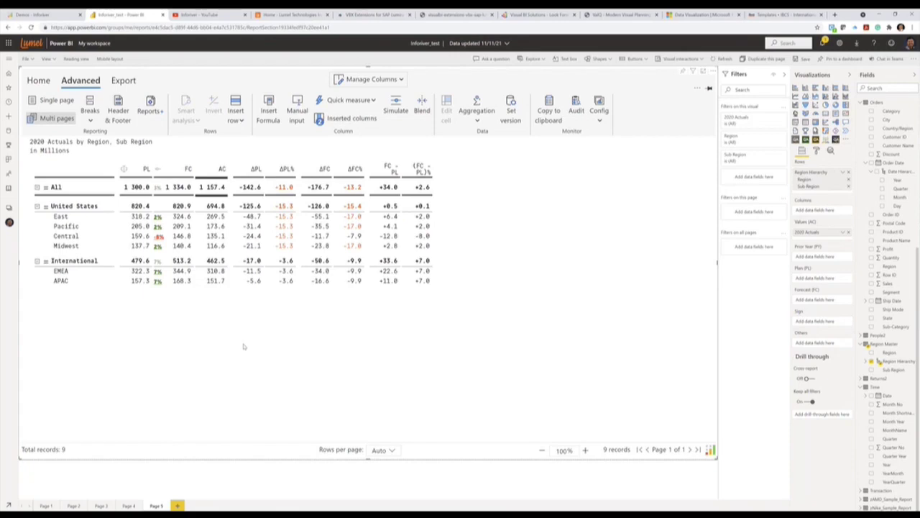
Step: Create a blended measure that combines AC with ΔFC%, keeping the title New Measure1
left_click(36, 82)
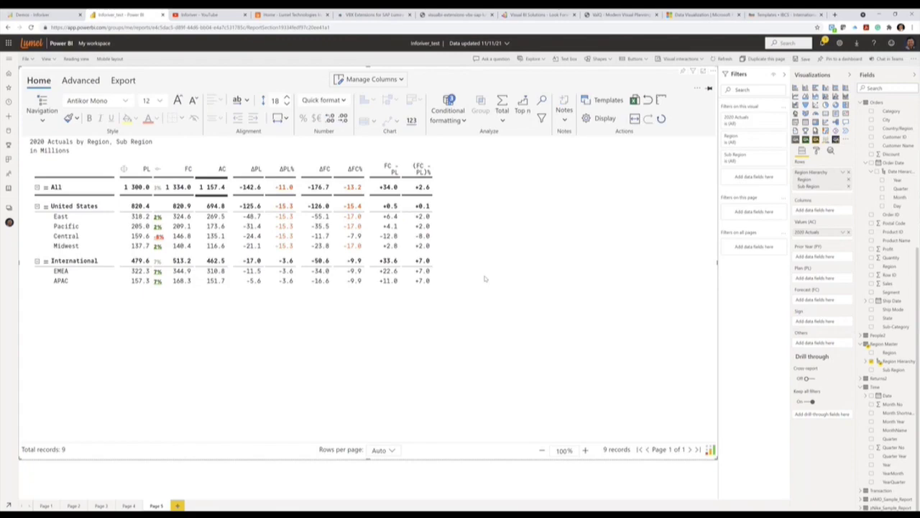
left_click(84, 84)
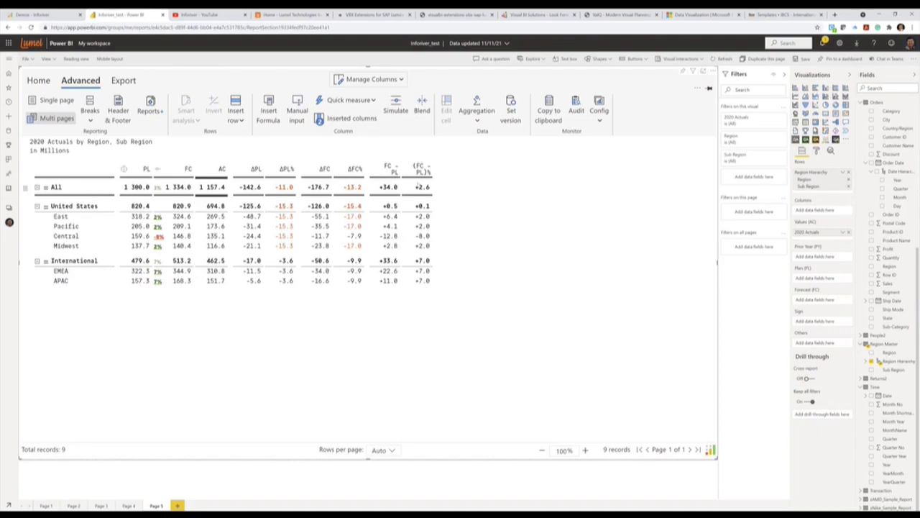
left_click(422, 113)
left_click(648, 172)
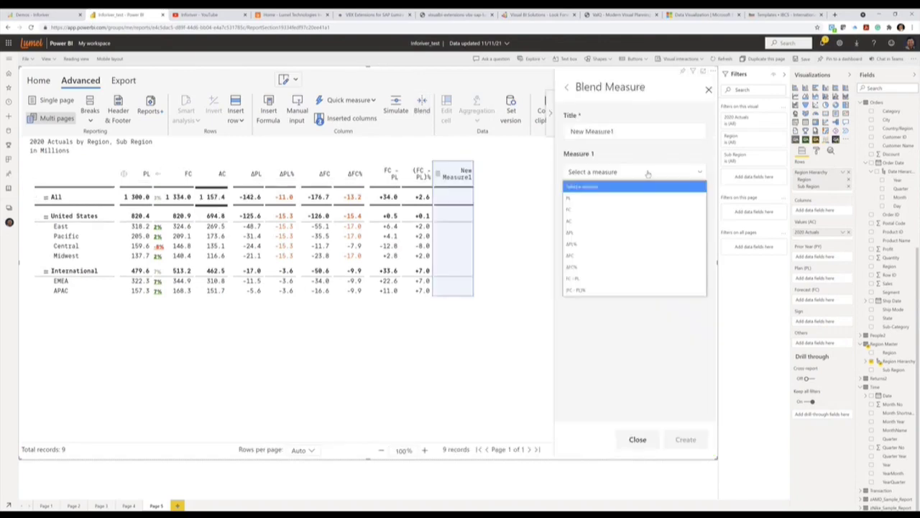
left_click(633, 221)
left_click(633, 215)
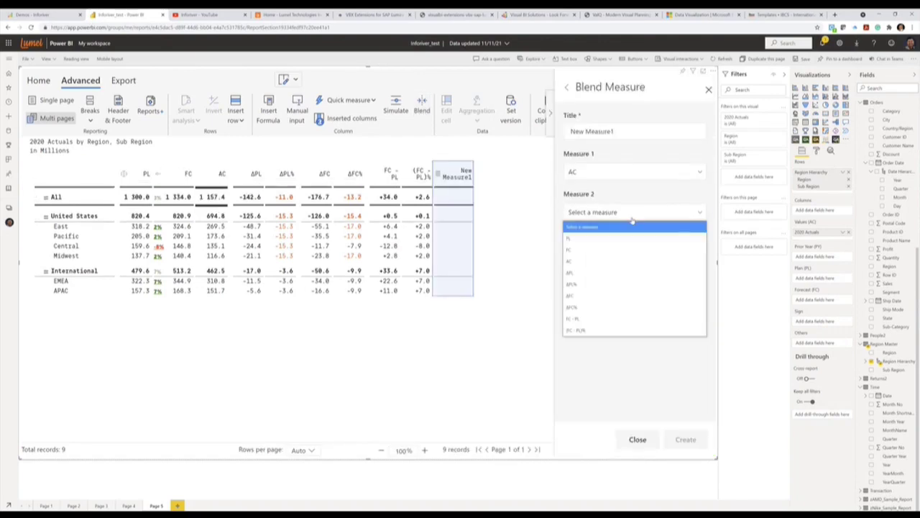
left_click(590, 307)
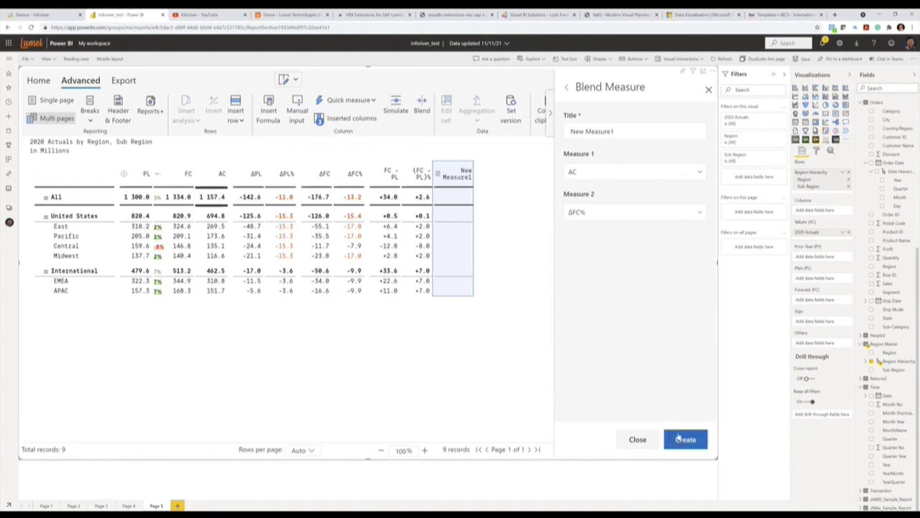
left_click(677, 438)
left_click(709, 90)
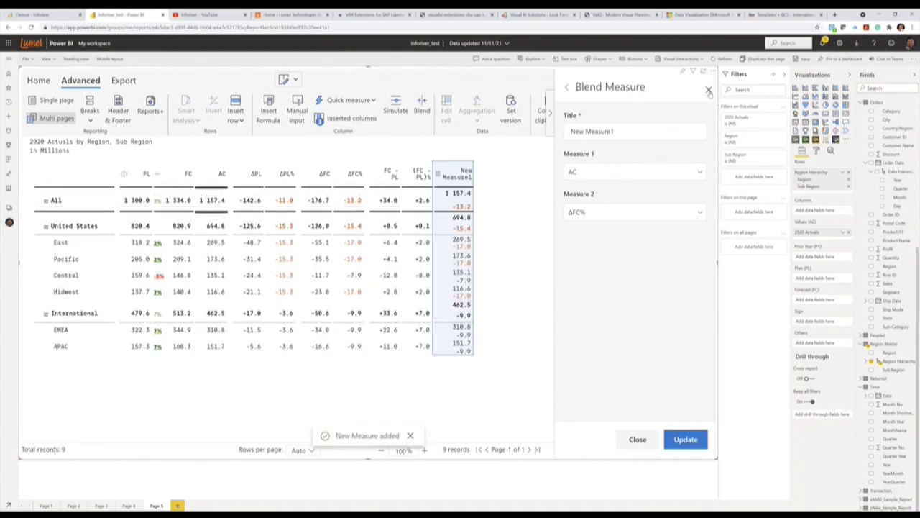
Step: Hide the PL, FC, ΔPL and AC columns from the matrix
left_click(370, 79)
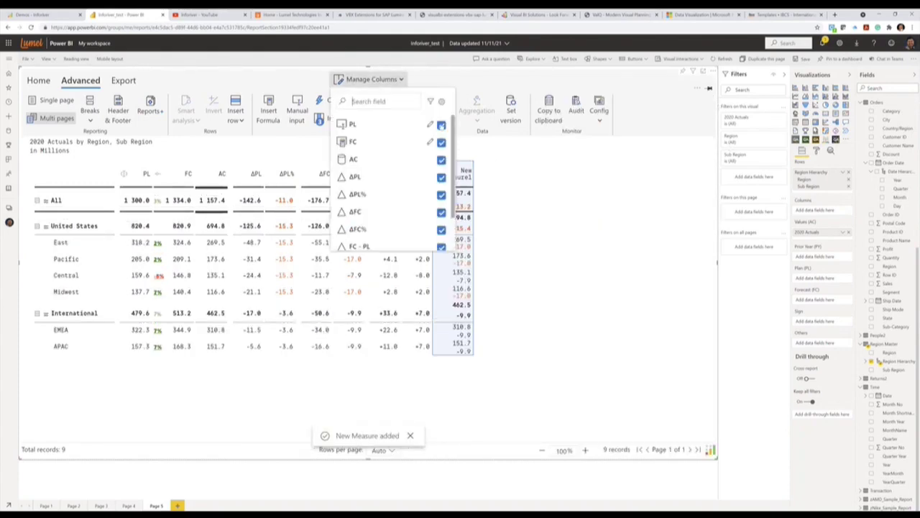
left_click(441, 125)
left_click(442, 142)
left_click(441, 177)
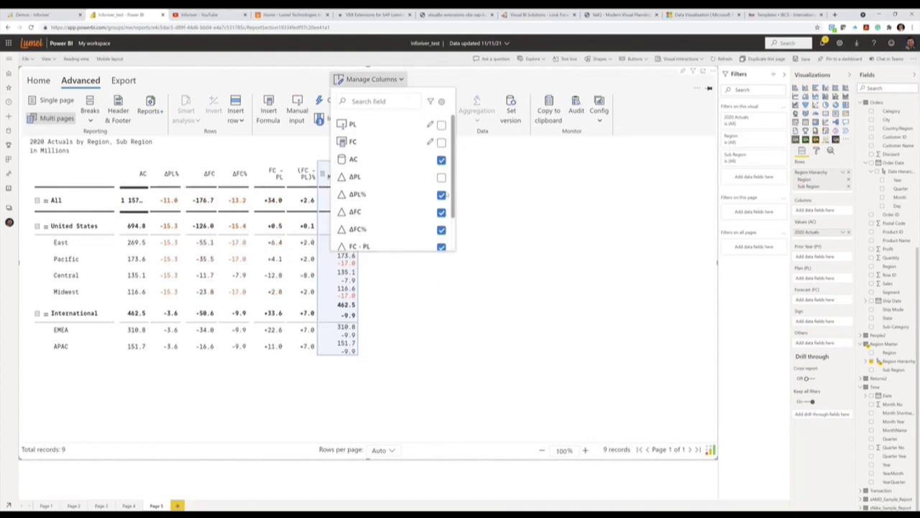
left_click(441, 159)
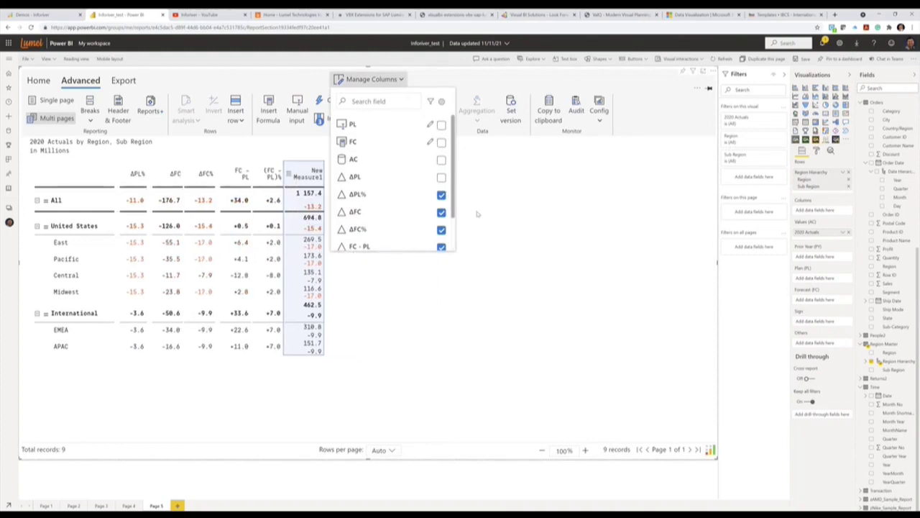
Step: Show the PL, FC, AC and ΔPL columns in the matrix again
left_click(442, 125)
left_click(442, 143)
left_click(441, 160)
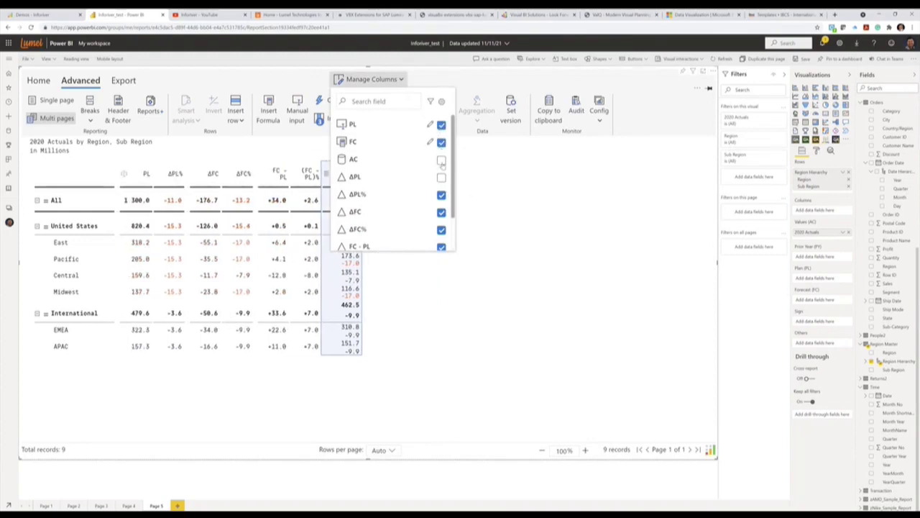
left_click(442, 177)
left_click(496, 173)
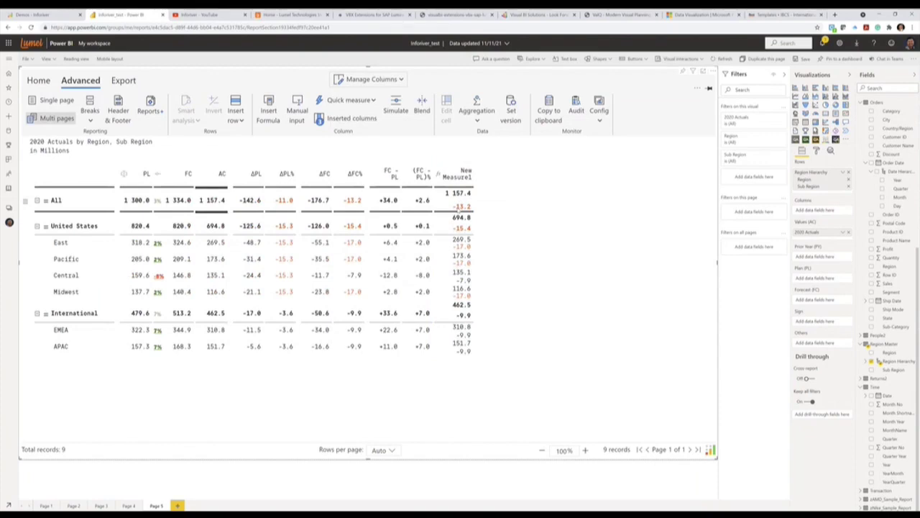
Step: Reduce the font size of the ΔFC% column to 9
left_click(352, 178)
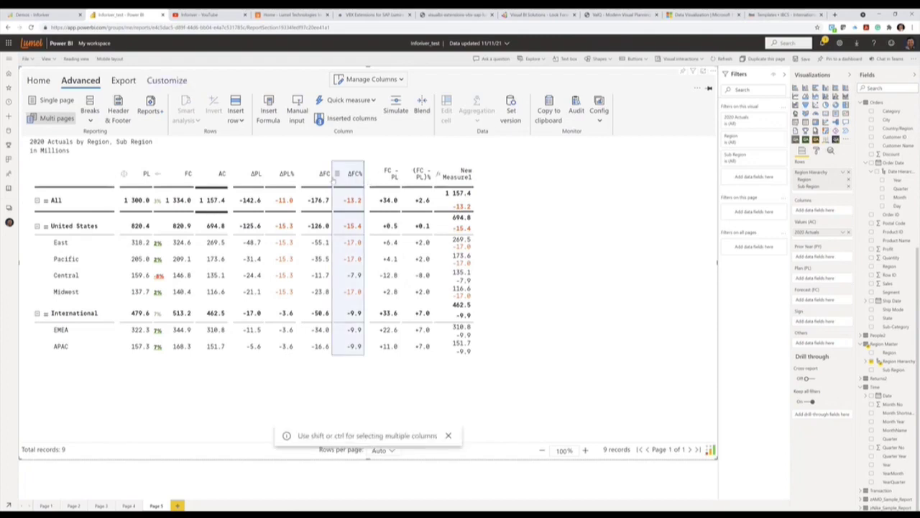
left_click(47, 83)
left_click(193, 101)
left_click(193, 101)
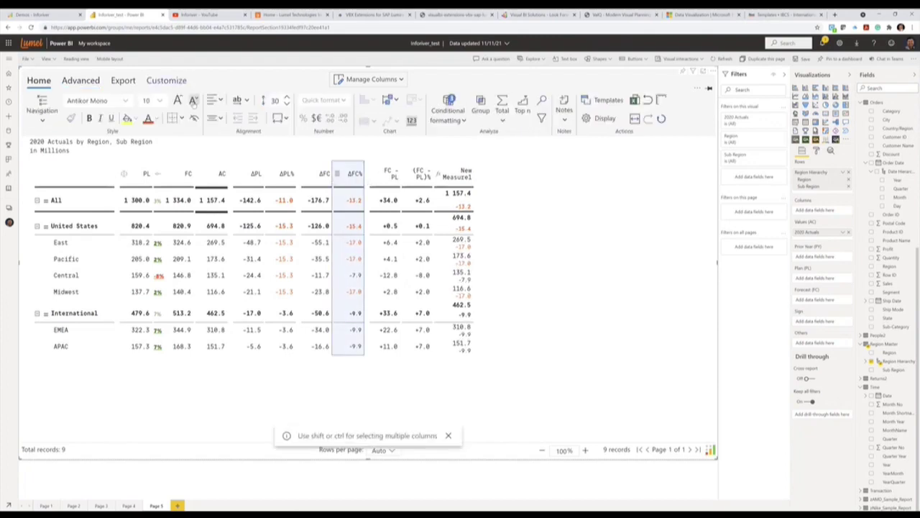
left_click(193, 101)
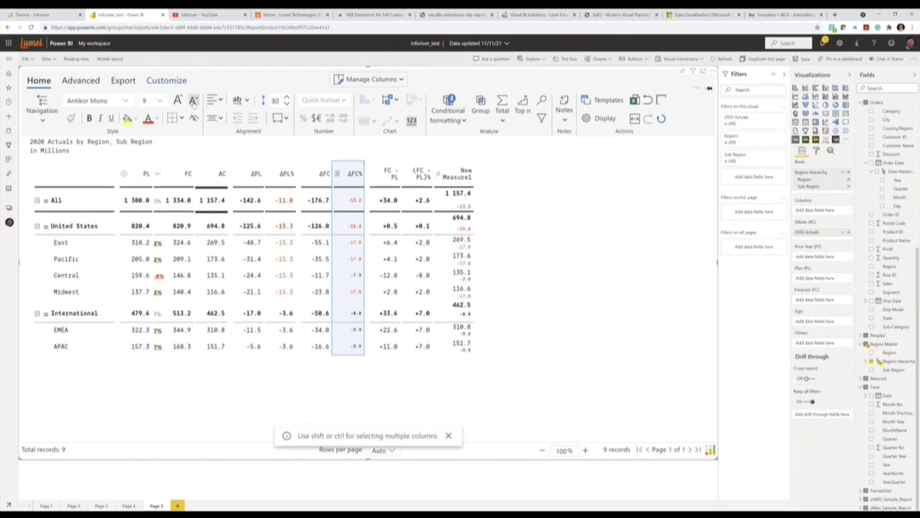
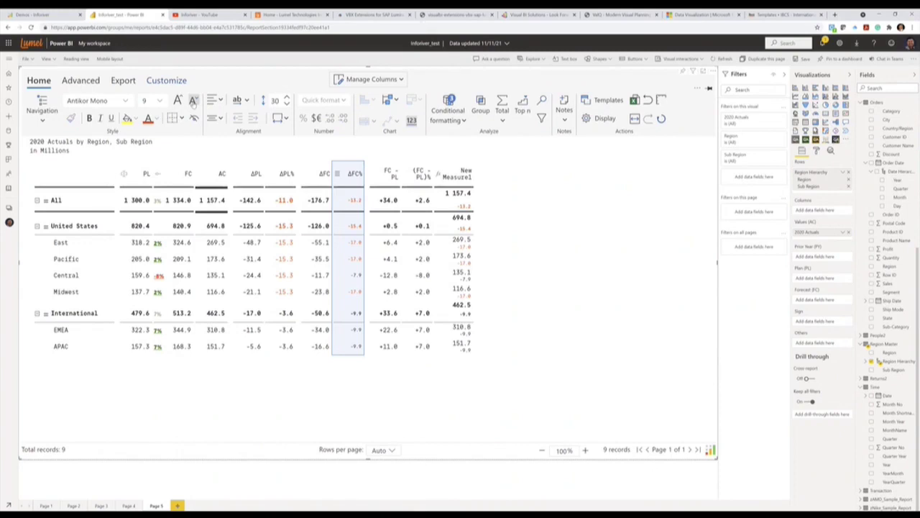
left_click(75, 80)
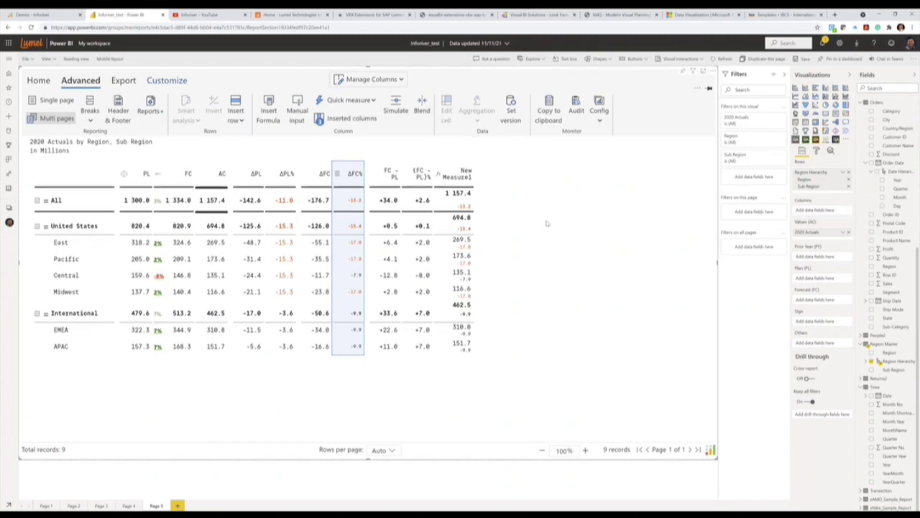
left_click(140, 261)
double_click(140, 261)
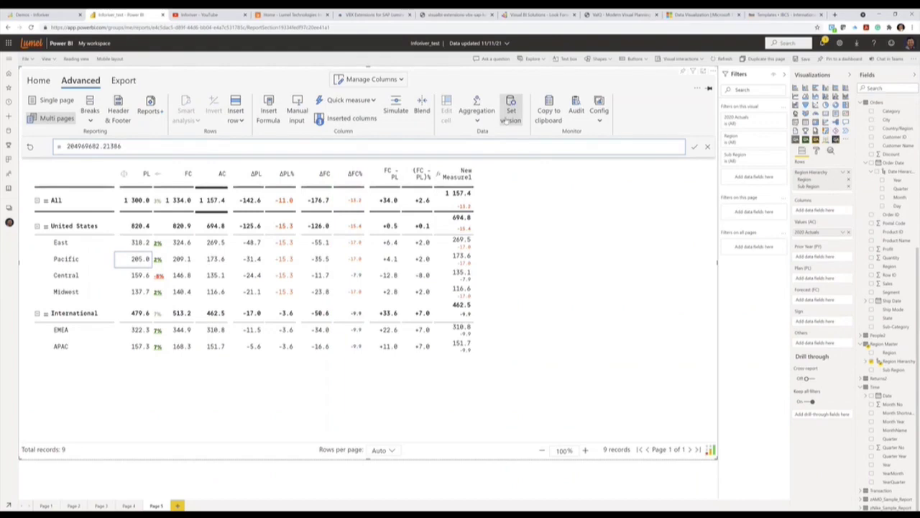
left_click(707, 147)
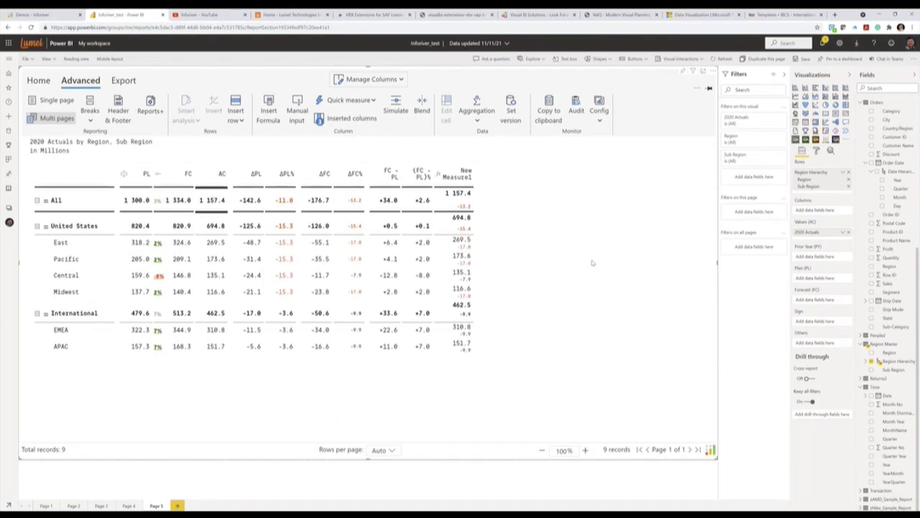
Step: Reset the matrix report to its initial state and confirm the reset
left_click(41, 81)
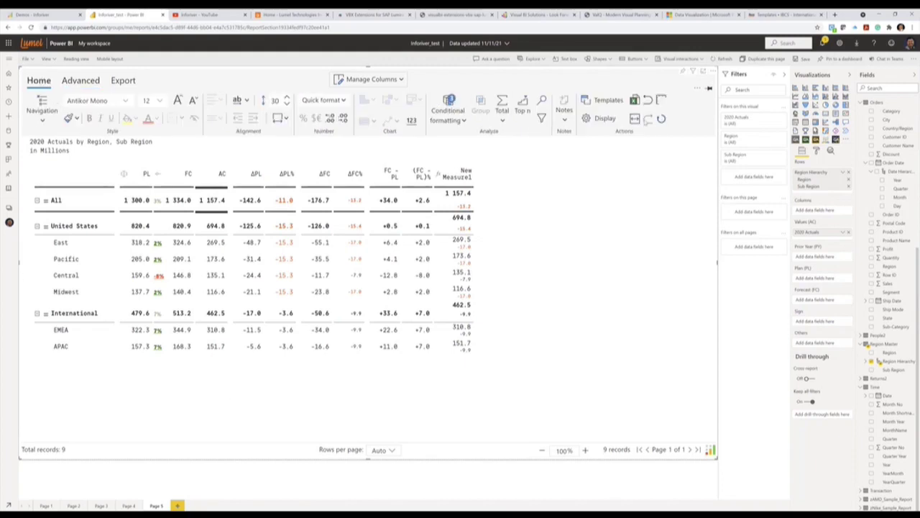
left_click(661, 118)
left_click(496, 284)
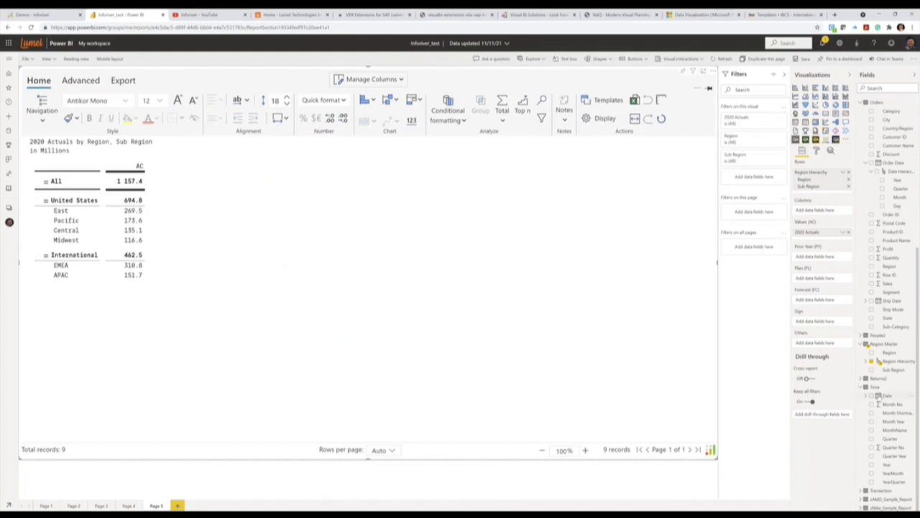
Step: Assign MonthName to the columns and add the Category Hierarchy to the rows below Region Hierarchy, closing the template choices
left_click_drag(894, 431, 820, 211)
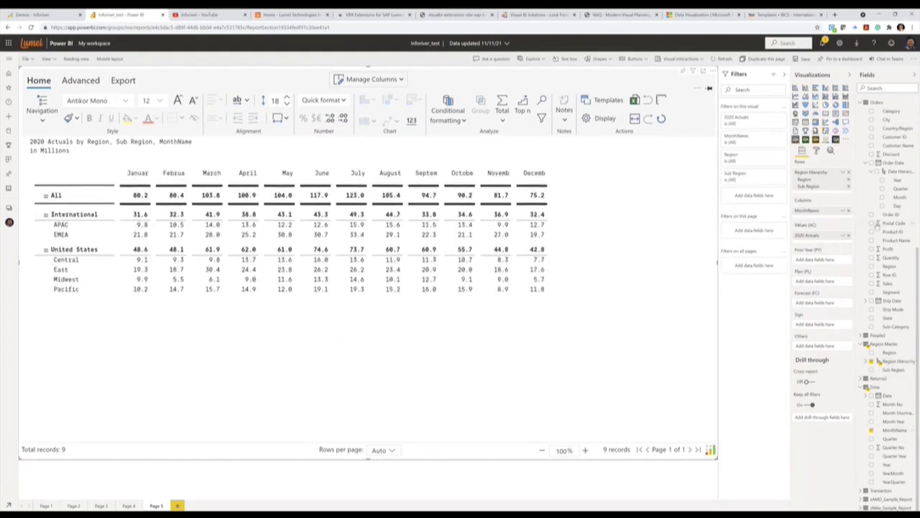
scroll(897, 148, "up", 3)
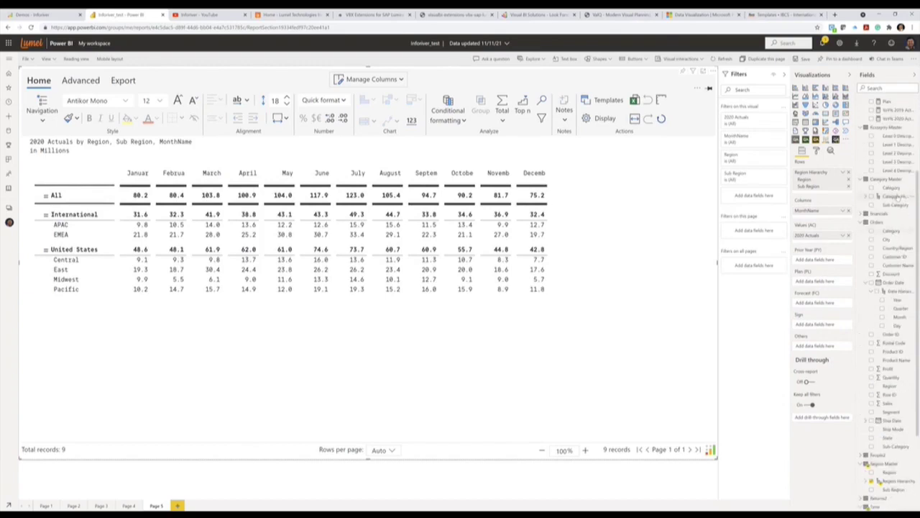
left_click_drag(894, 195, 823, 190)
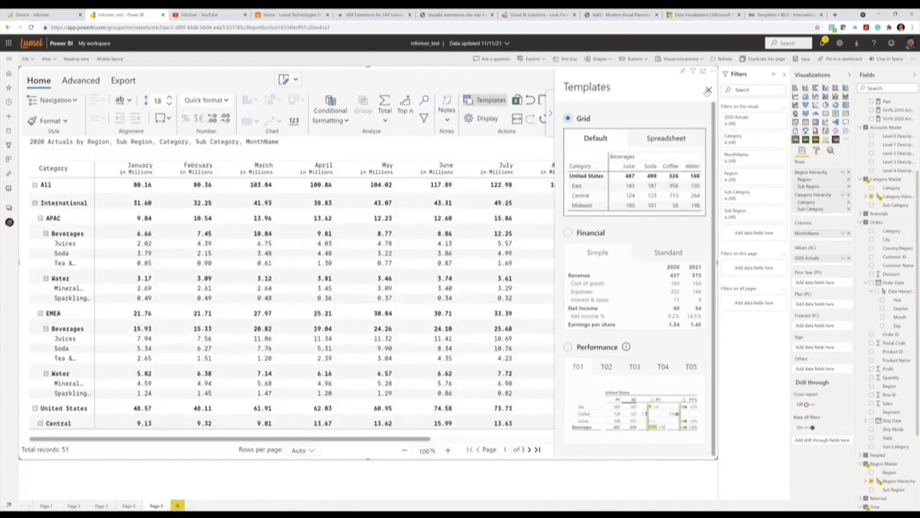
left_click(708, 91)
Step: Apply the Spreadsheet variant of the Grid template to the matrix
left_click(604, 100)
left_click(651, 138)
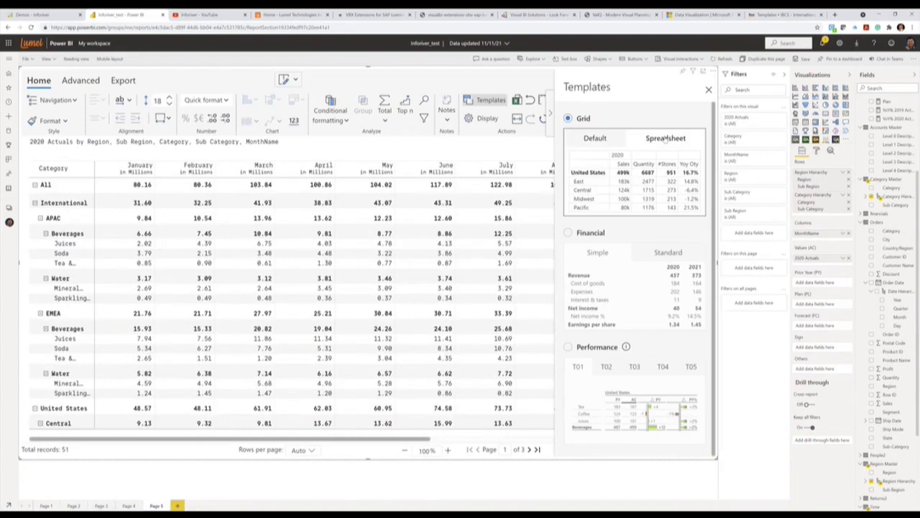
left_click(708, 91)
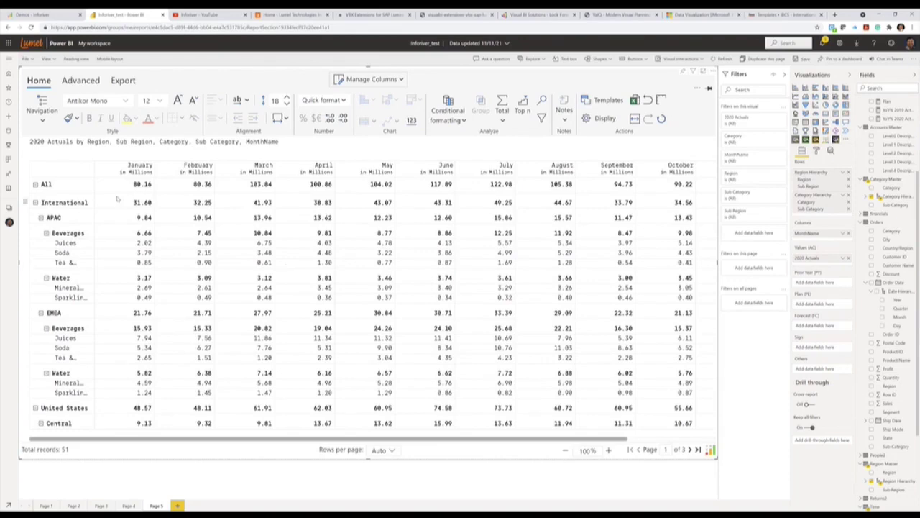
Step: Jump the cell selection between the outer edges of the matrix, ending at the December value of the All row
left_click_drag(118, 198, 124, 190)
key("ctrl+Down")
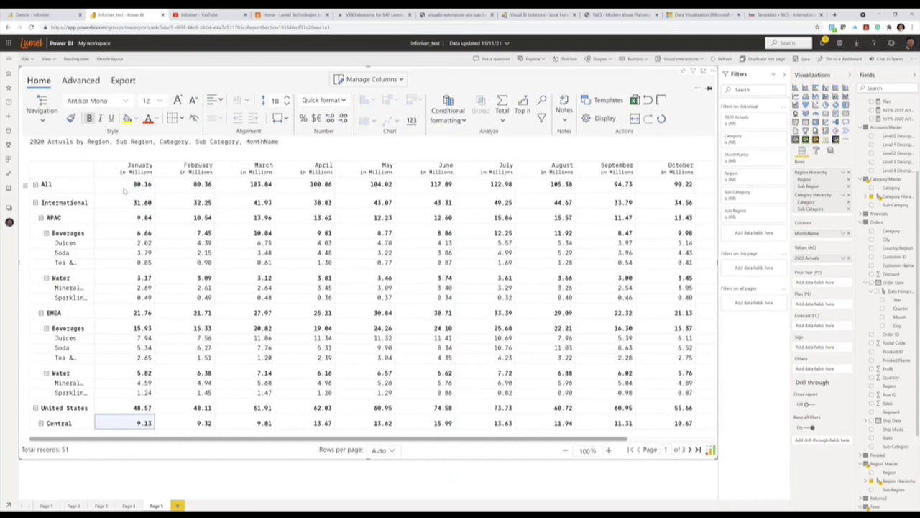
key("ctrl+Right")
key("ctrl+Left")
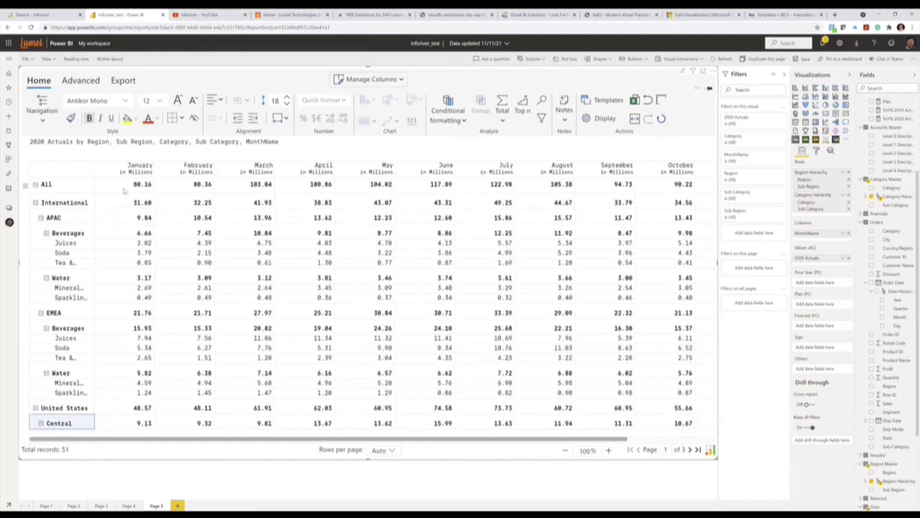
key("ctrl+Up")
key("ctrl+Right")
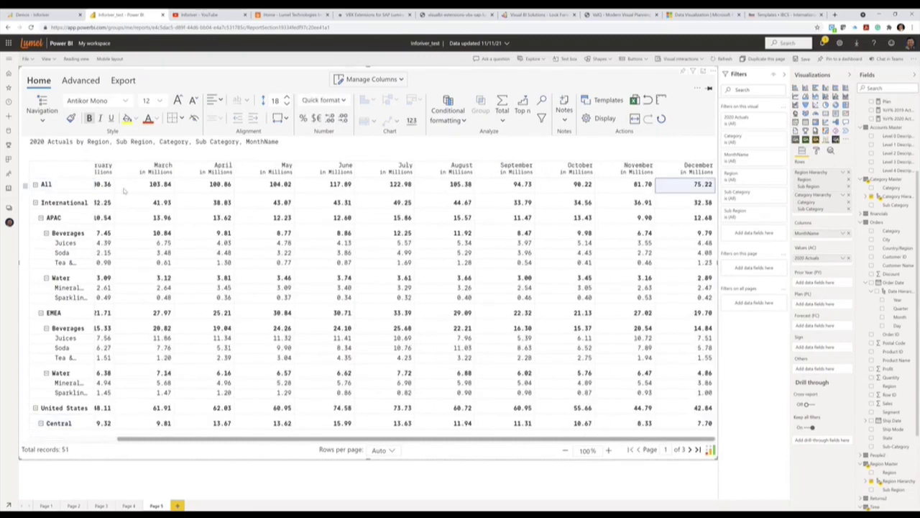
Step: Zoom the matrix out to 60% and back to 100%
left_click(564, 450)
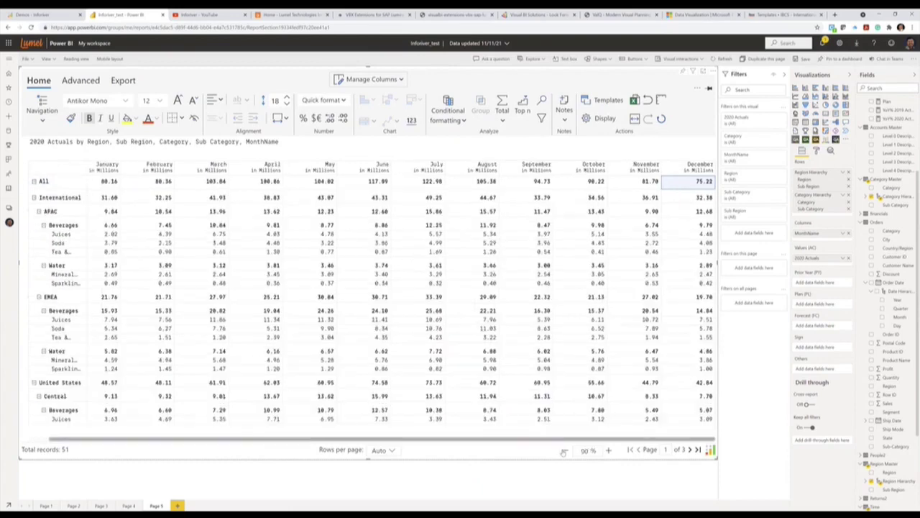
left_click(565, 451)
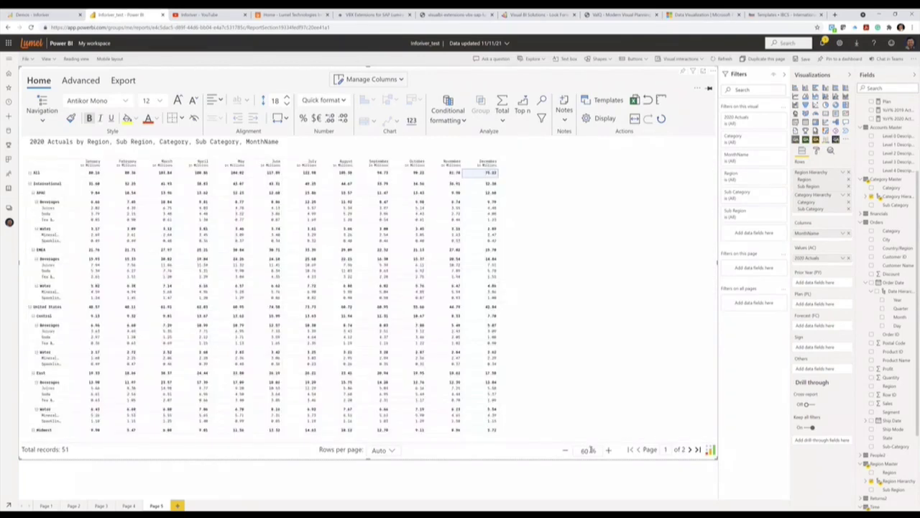
left_click(608, 450)
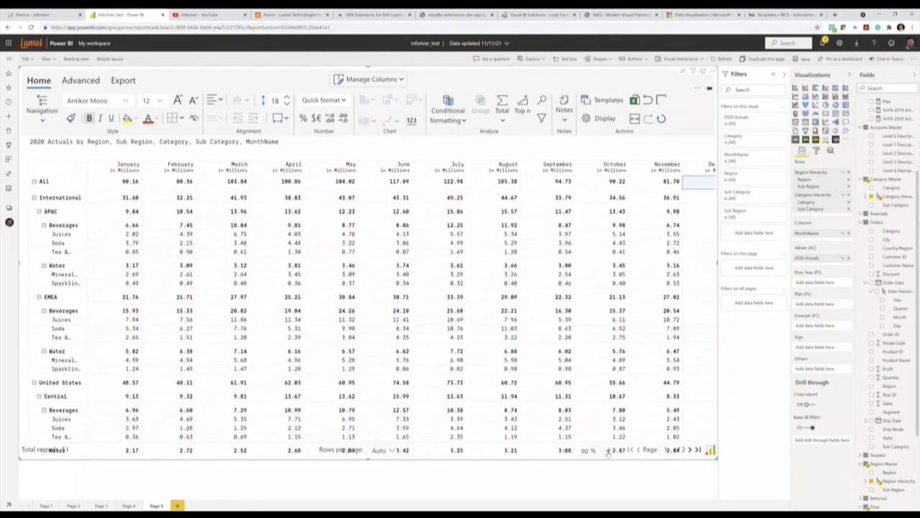
left_click(608, 451)
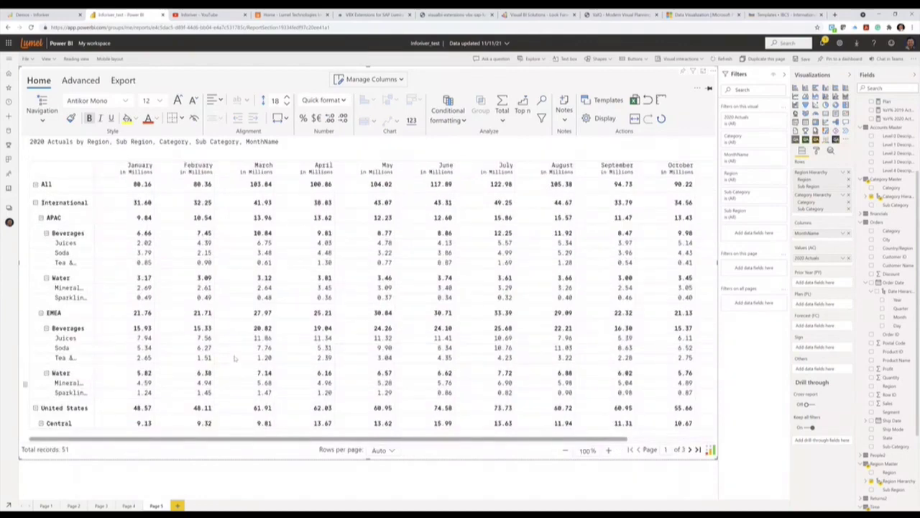
Step: Widen the row label column to fit the full sub category names and set the font size to 8
left_click_drag(92, 168, 122, 167)
left_click(160, 101)
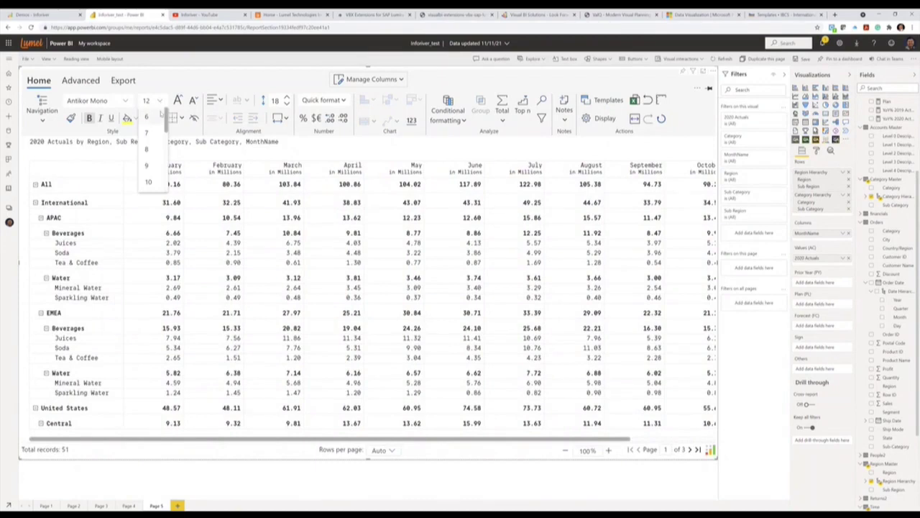
left_click(152, 117)
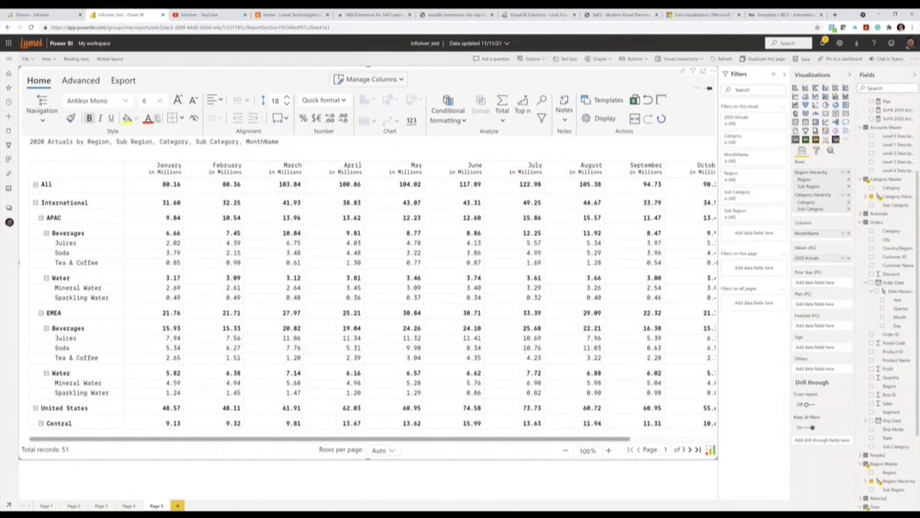
left_click(158, 102)
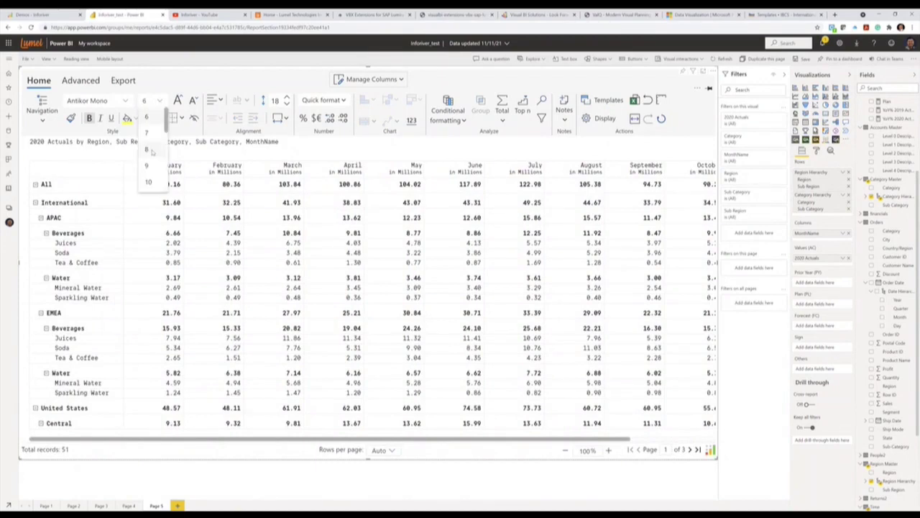
left_click(153, 152)
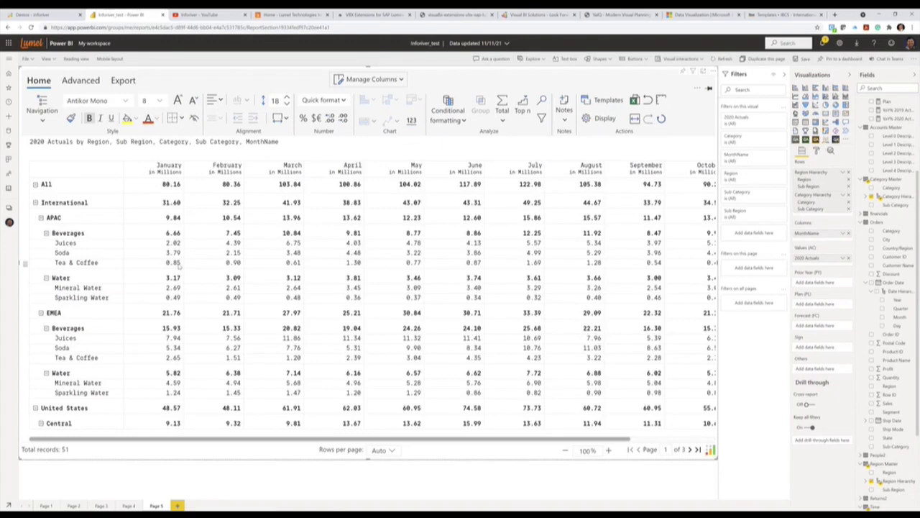
Step: Select the APAC Beverages block of values from January to April, including its sub categories
left_click_drag(150, 229, 305, 265)
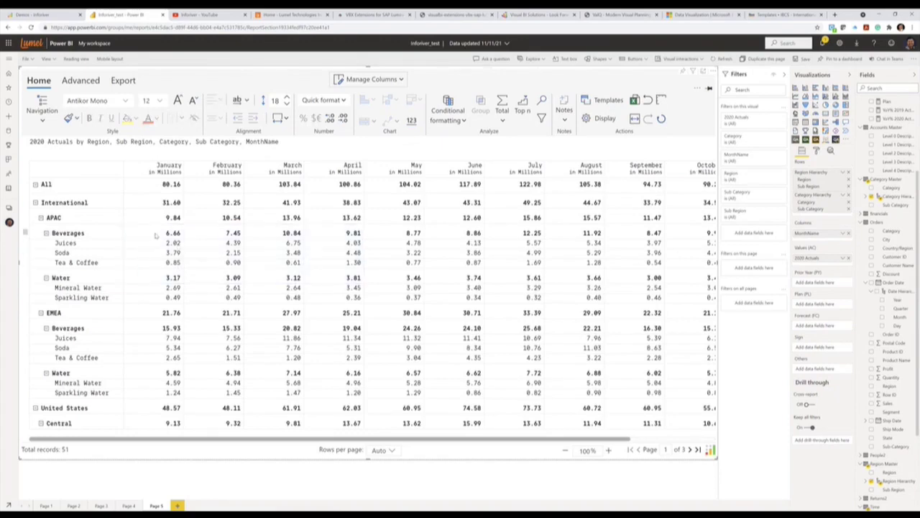
left_click_drag(156, 235, 233, 245)
left_click_drag(348, 277, 357, 263)
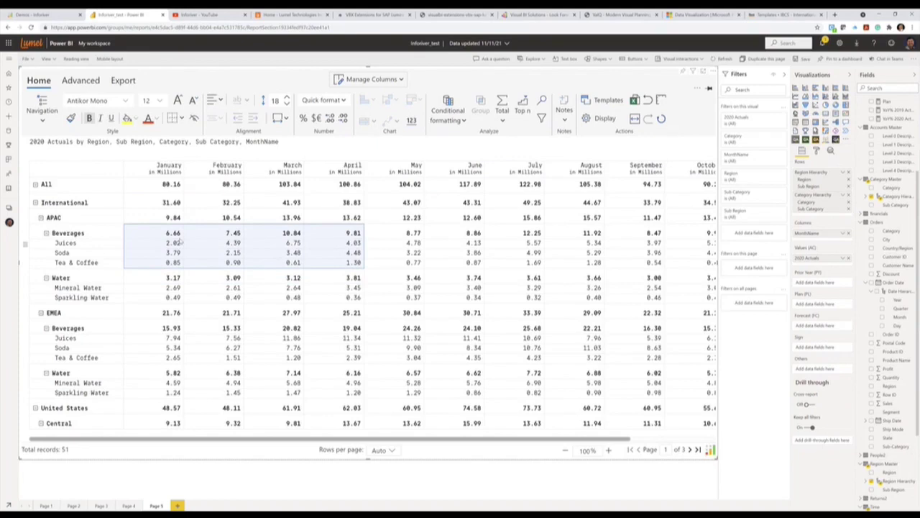
Step: Add 2m to the January value of Juices under APAC Beverages with an in-cell formula
left_click(168, 250)
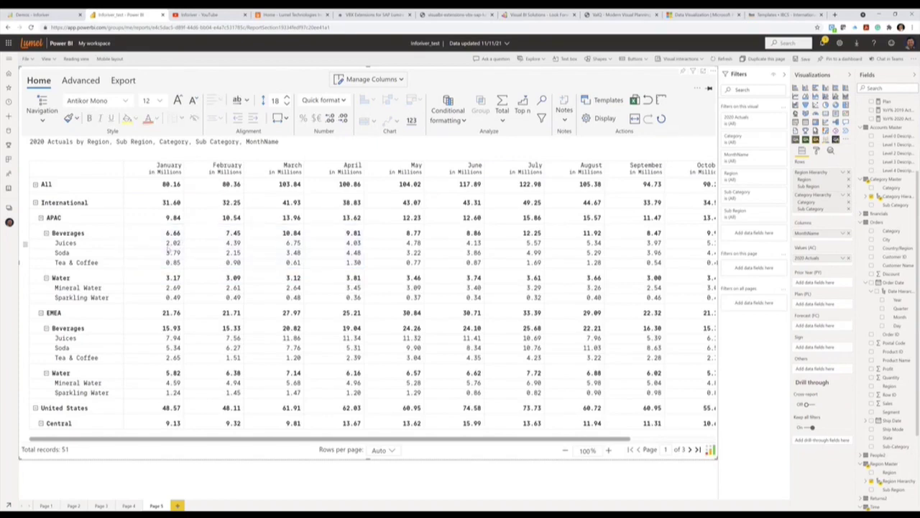
left_click(168, 246)
type("2m")
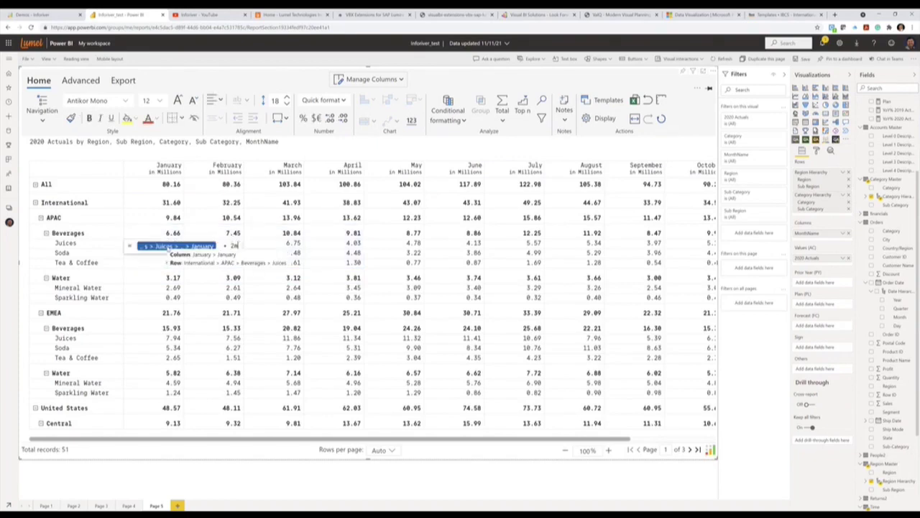
key("Return")
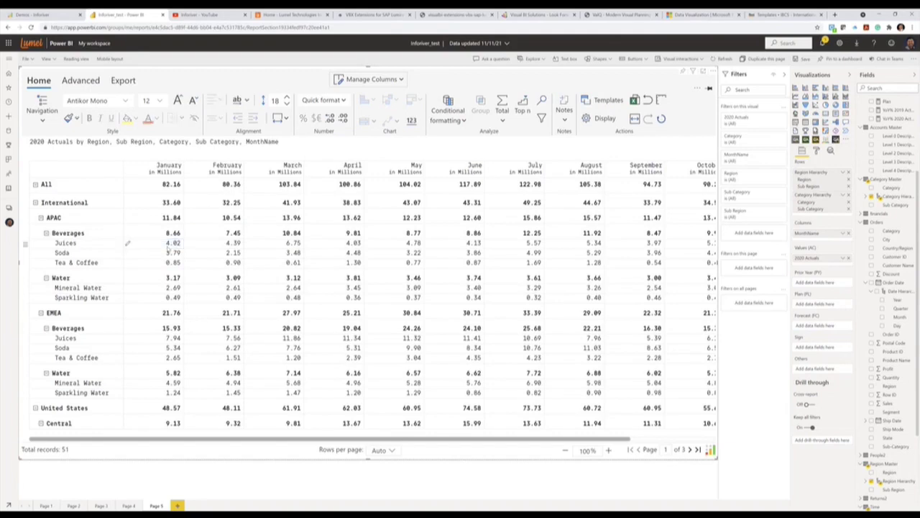
Step: Copy the January APAC Juices value, select the February to April Juices cells, and try to reset that range's formatting
left_click(168, 245)
key("ctrl+c")
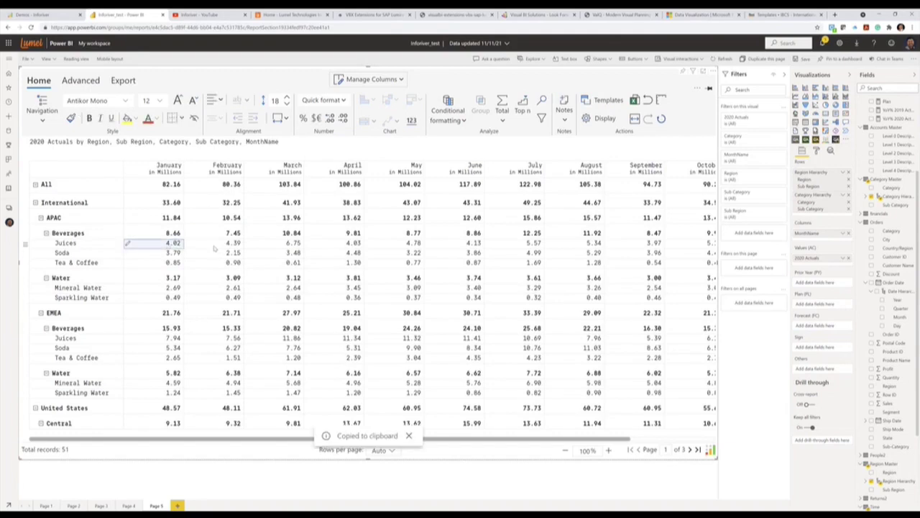
left_click_drag(216, 245, 343, 246)
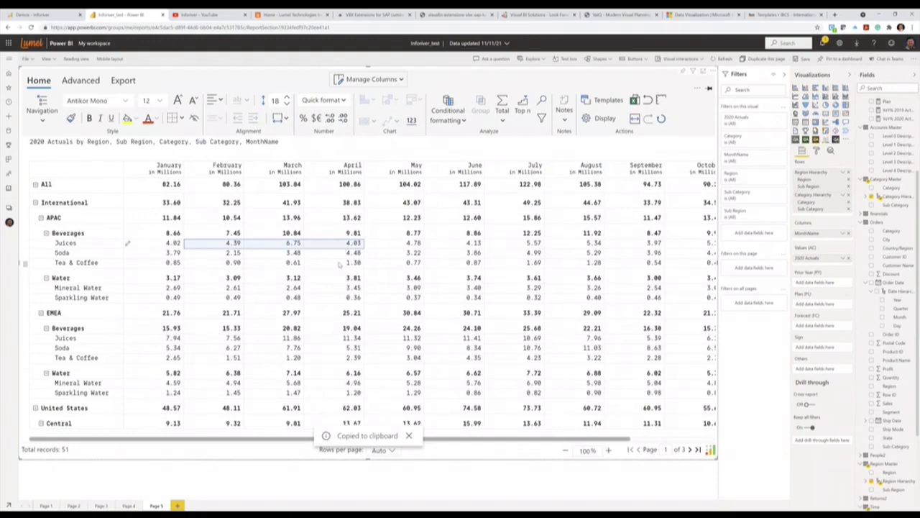
left_click(173, 246)
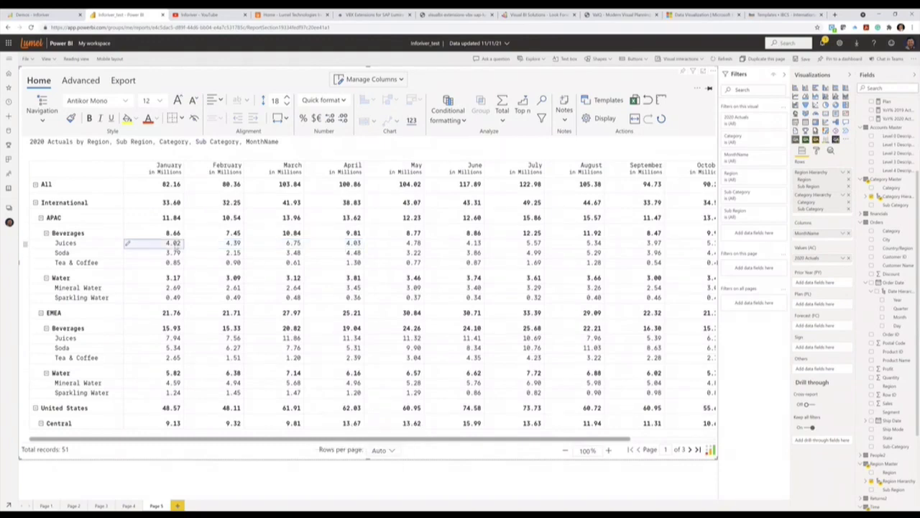
key("ctrl+c")
left_click_drag(198, 246, 316, 245)
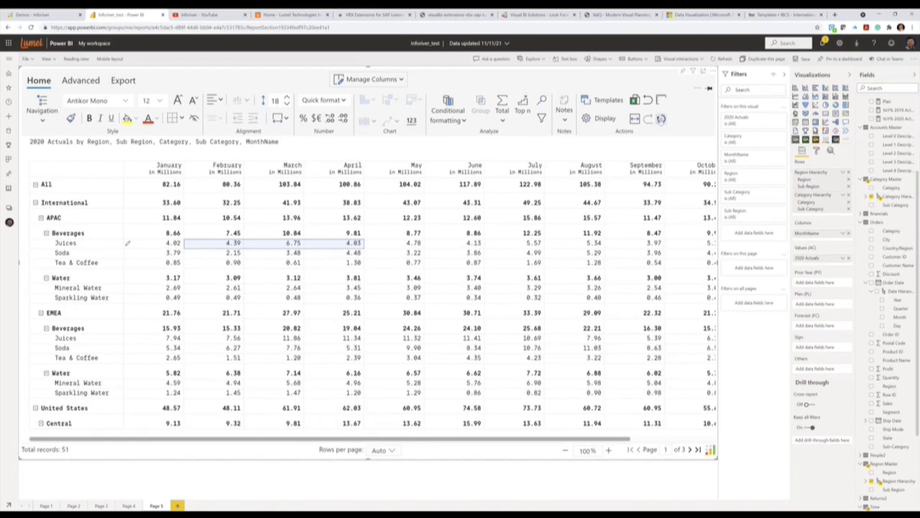
left_click(661, 118)
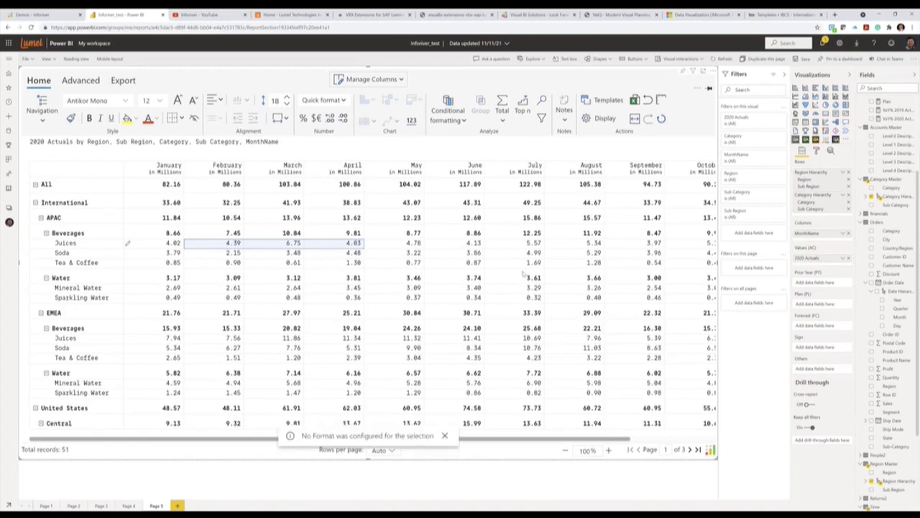
left_click(444, 436)
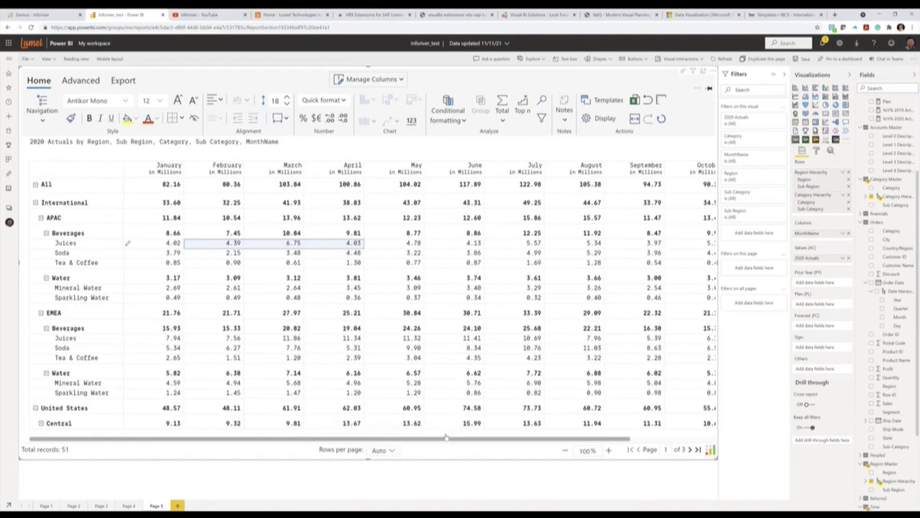
Step: Add a new report page and insert an Inforiver Enterprise Edition visual enlarged to fill the canvas
left_click(178, 506)
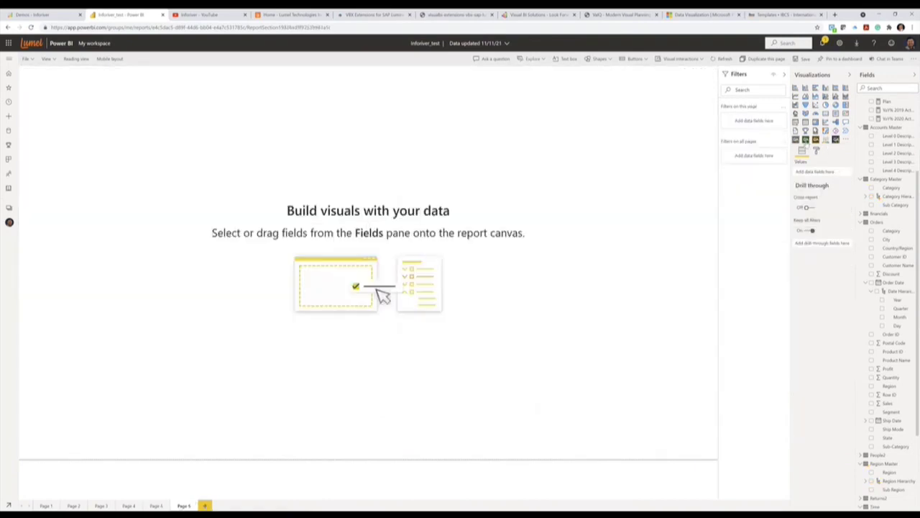
left_click(835, 140)
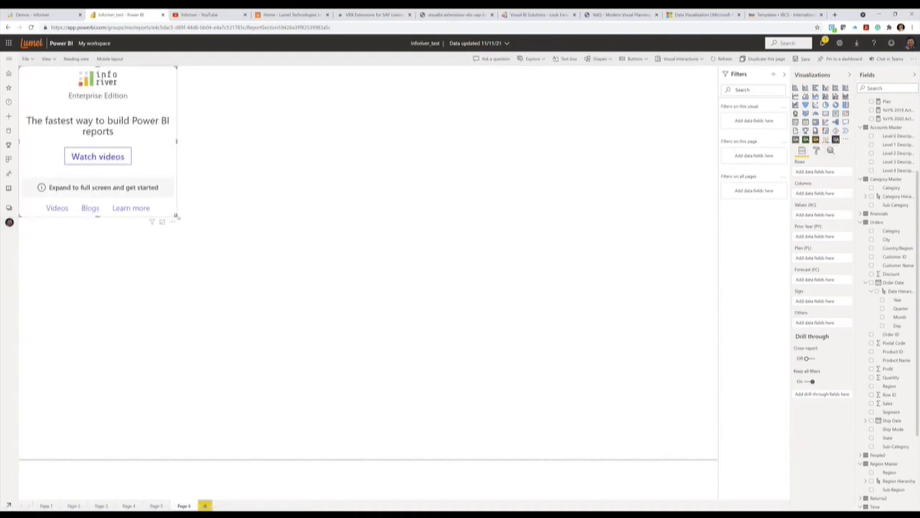
left_click_drag(176, 215, 777, 466)
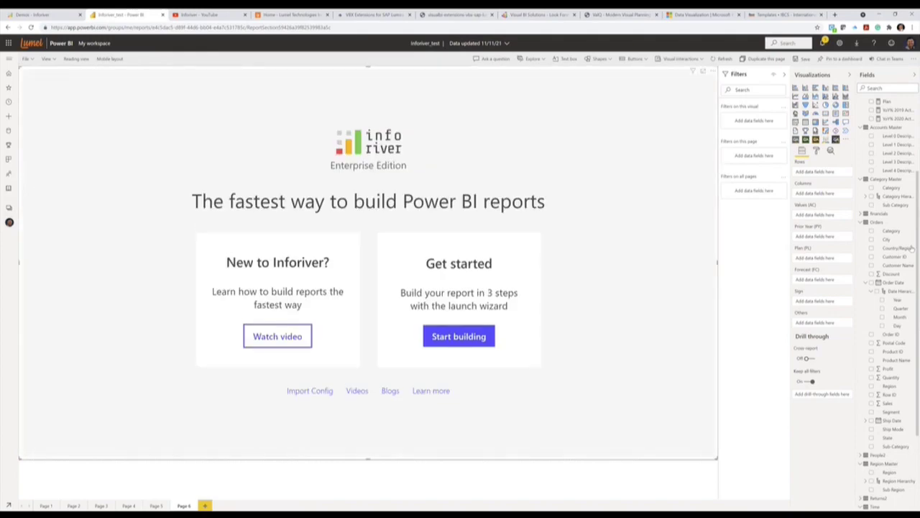
Step: Assign Category Hierarchy to the rows and 2020 Actuals to the AC values of the new visual
left_click(871, 197)
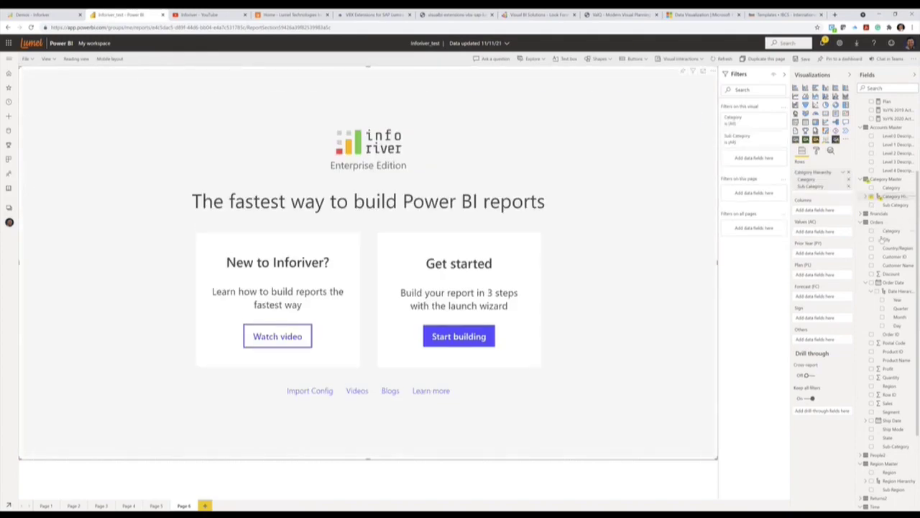
scroll(877, 236, "up", 3)
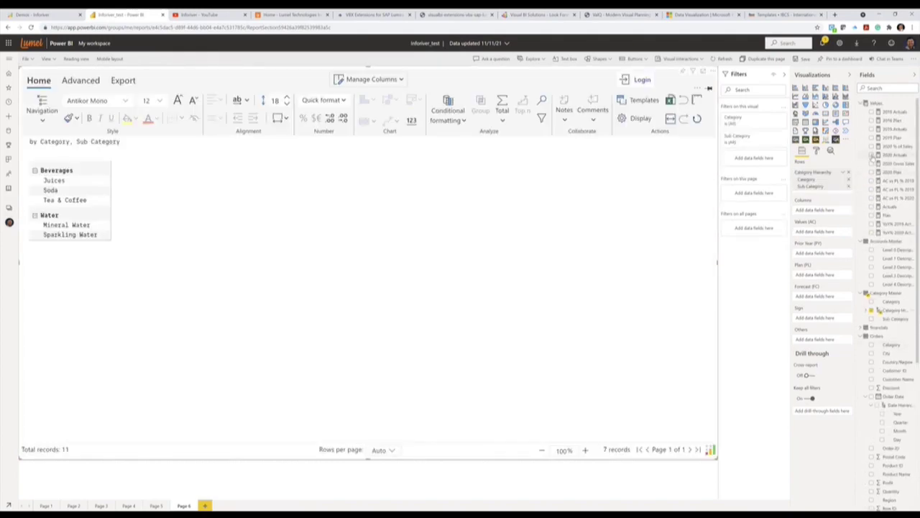
left_click(871, 154)
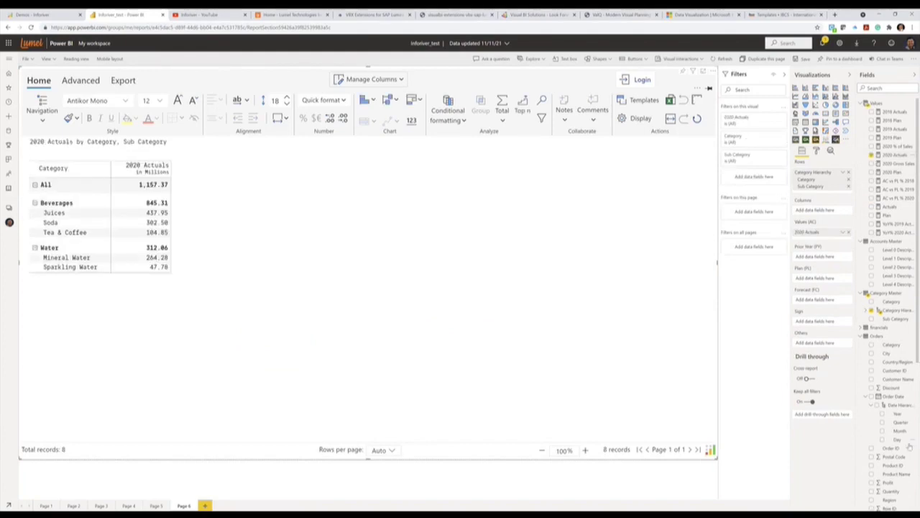
Step: Try the Order Date quarter in the columns, remove it, and assign Quarter from the Time table instead
left_click_drag(900, 425, 840, 210)
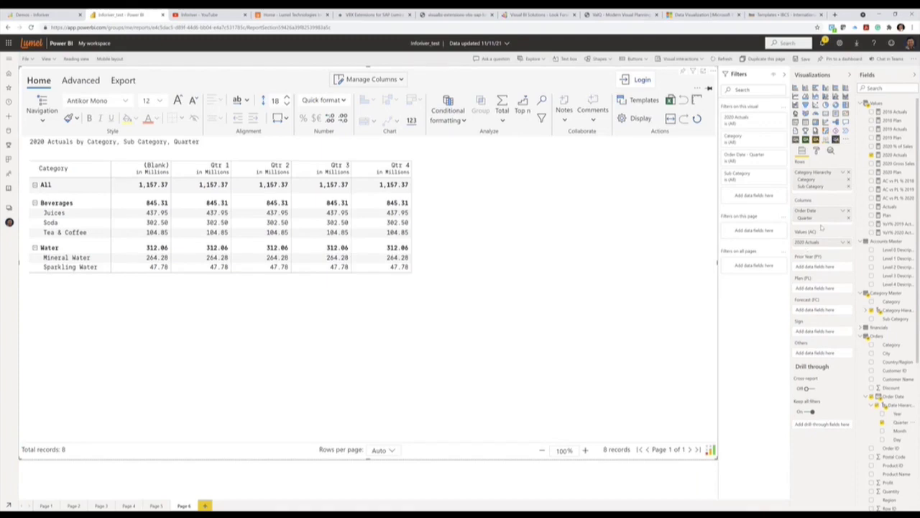
left_click(849, 211)
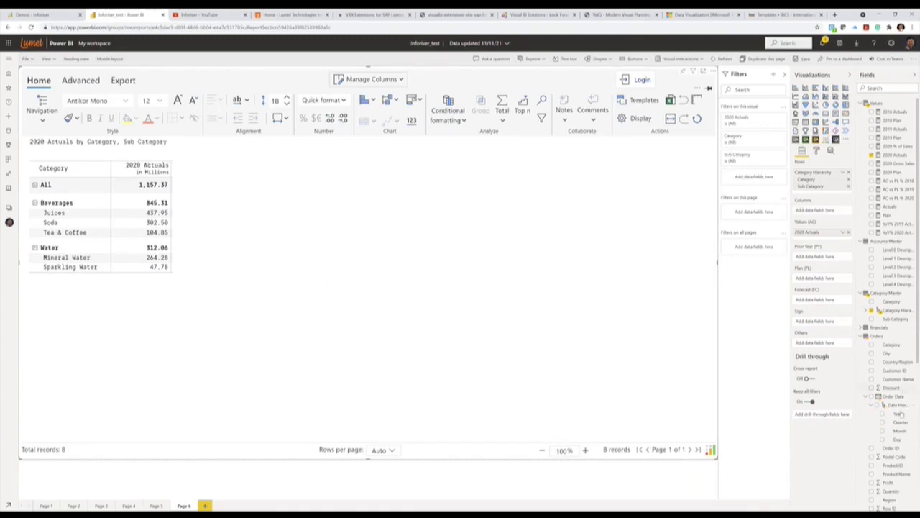
scroll(899, 414, "down", 6)
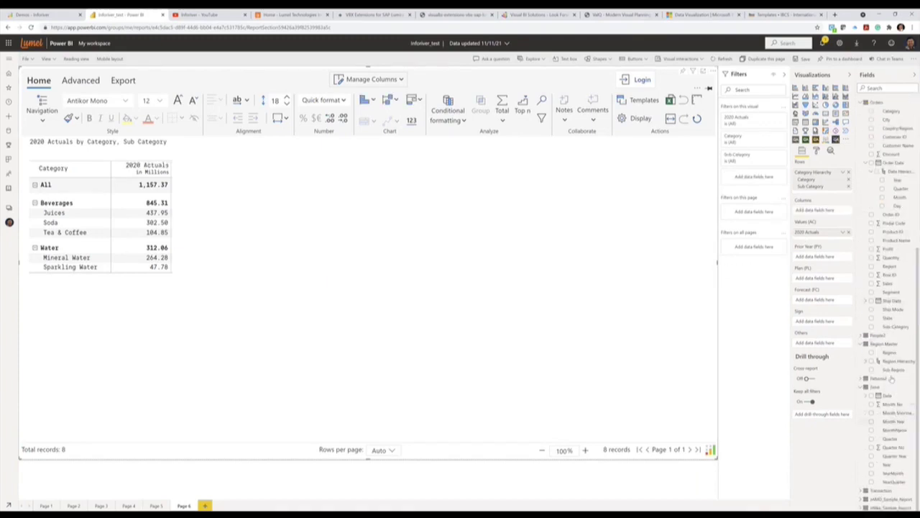
left_click_drag(887, 429, 826, 211)
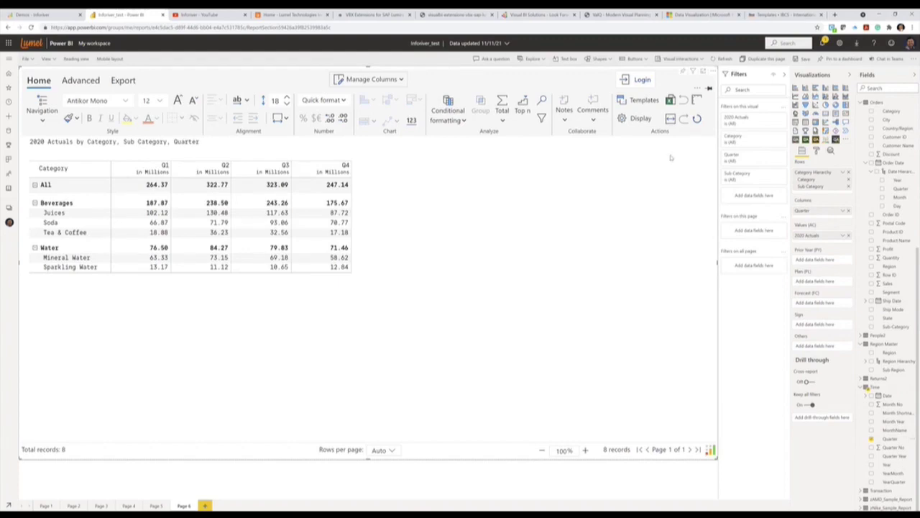
Step: Log in to Inforiver from the visual and return to the Inforiver_test report in Power BI
left_click(640, 82)
left_click(375, 280)
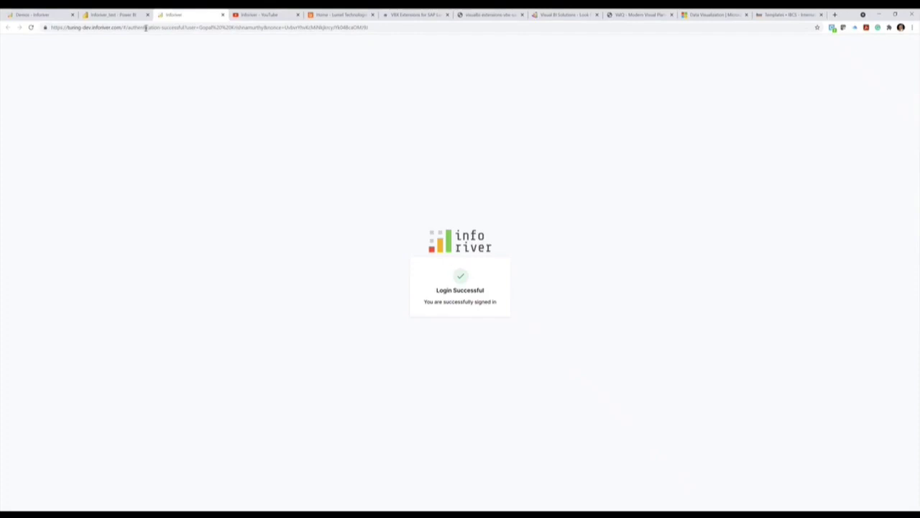
left_click(117, 15)
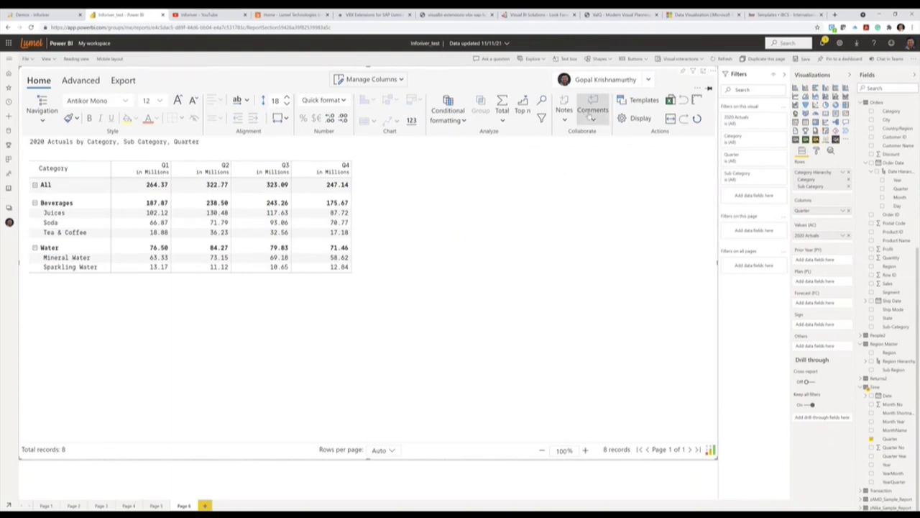
Step: Post a comment on the Soda Q3 value that mentions a colleague and reads "collaborative cell commenting"
left_click(267, 224)
left_click(592, 108)
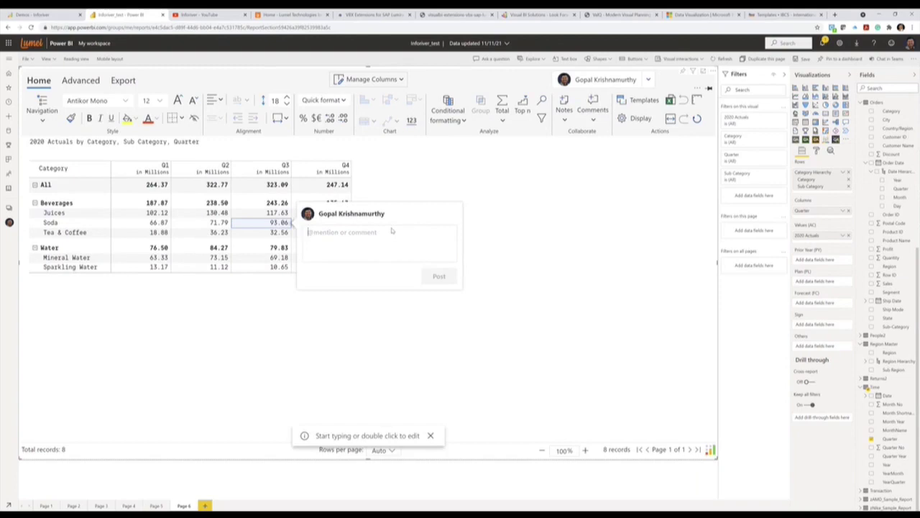
type("@Gopal")
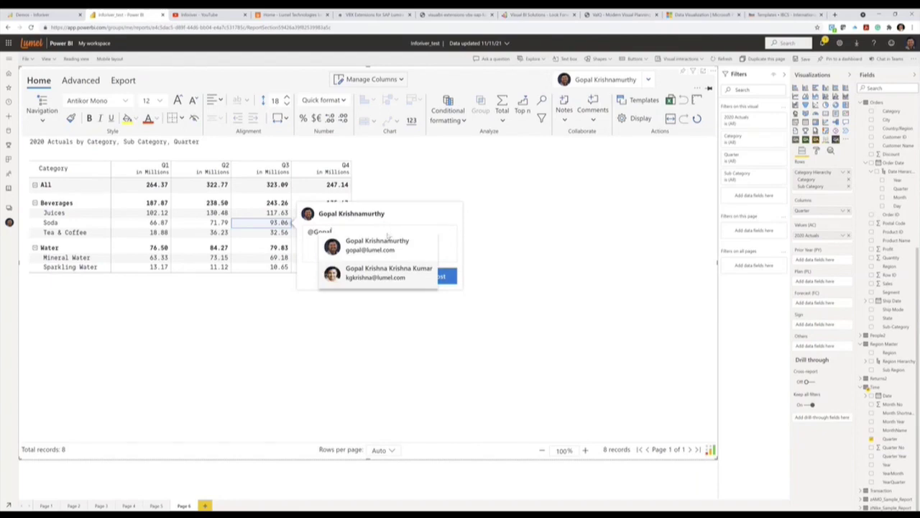
left_click(386, 243)
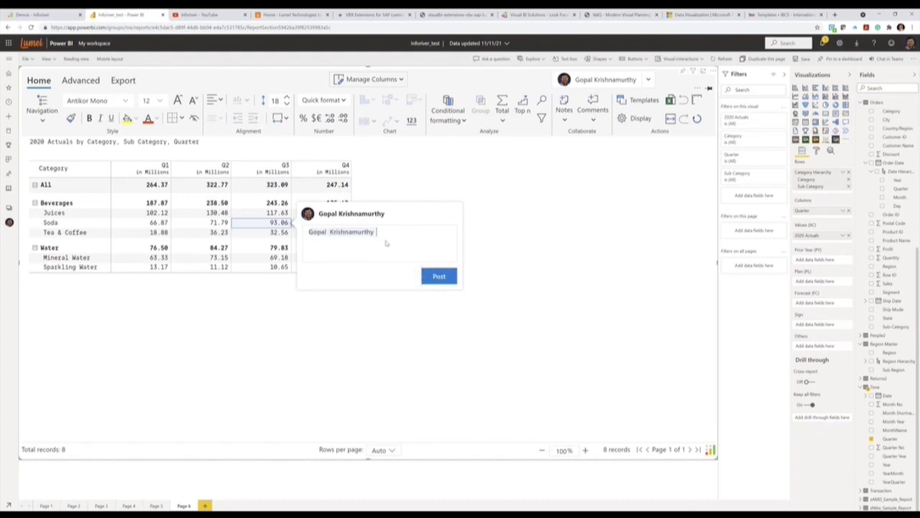
type("collaborative cell commenting")
left_click(437, 276)
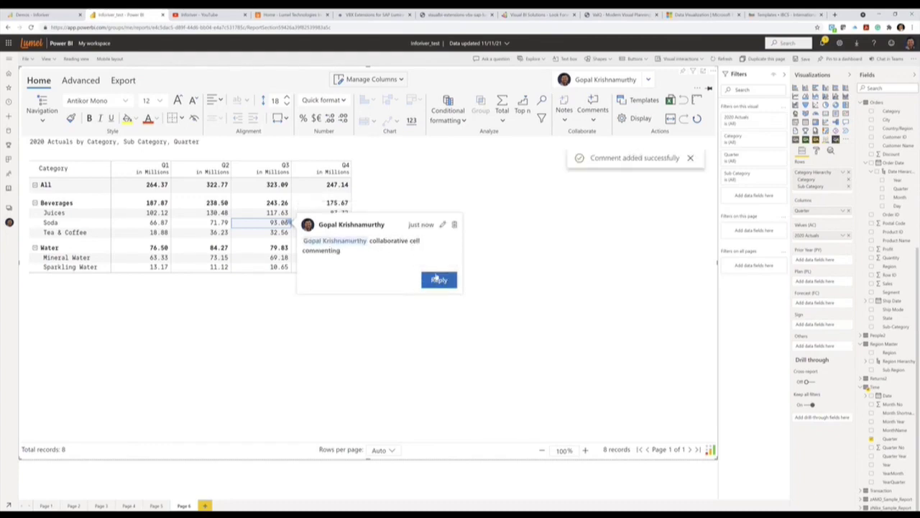
Step: Review the access and notification options in the comments settings and close them without changes
left_click(593, 111)
left_click(607, 193)
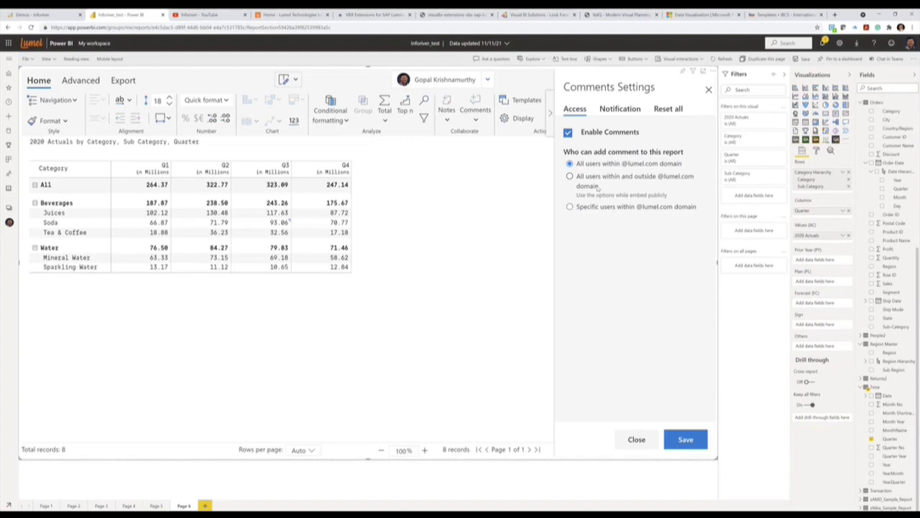
left_click(624, 109)
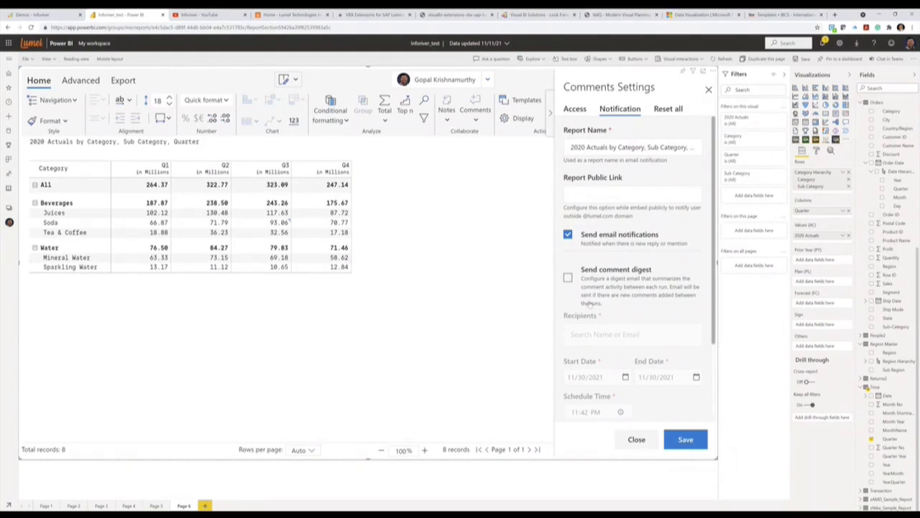
left_click(708, 90)
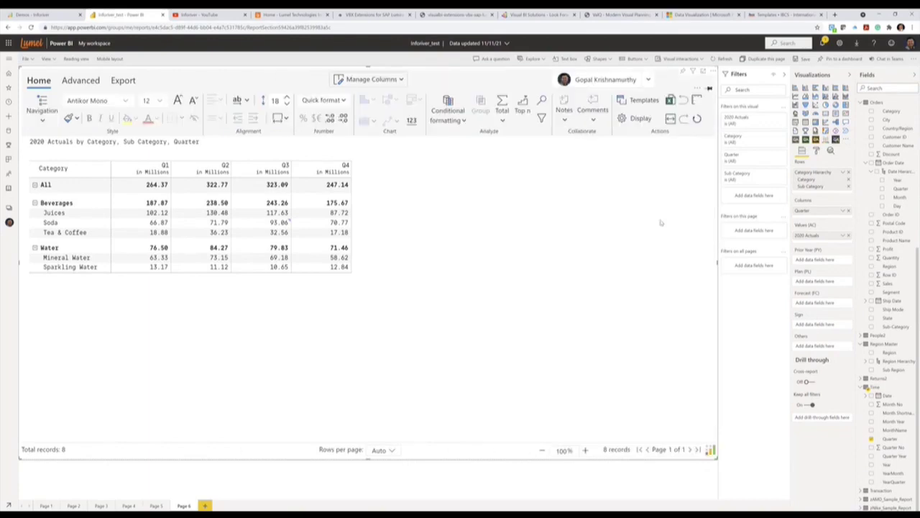
Step: Open the writeback configuration and examine its database, general and OneDrive settings
left_click(118, 85)
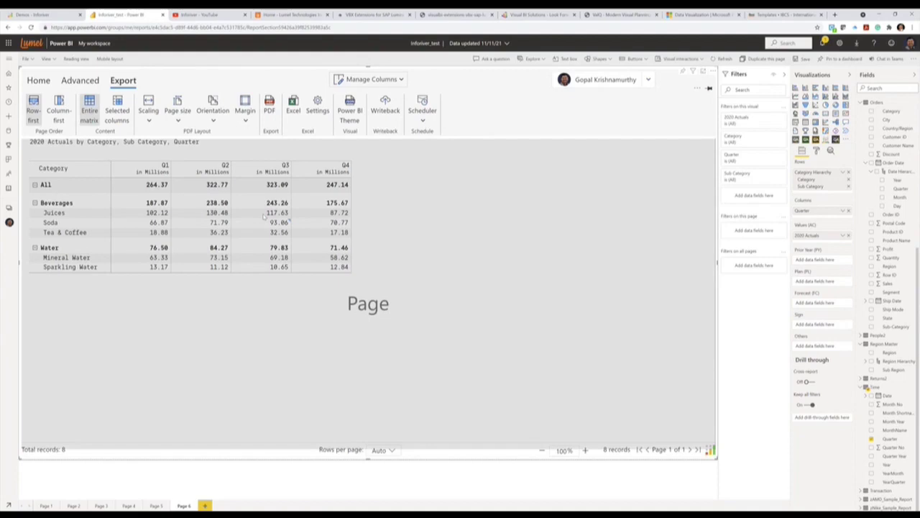
left_click(386, 110)
left_click(409, 291)
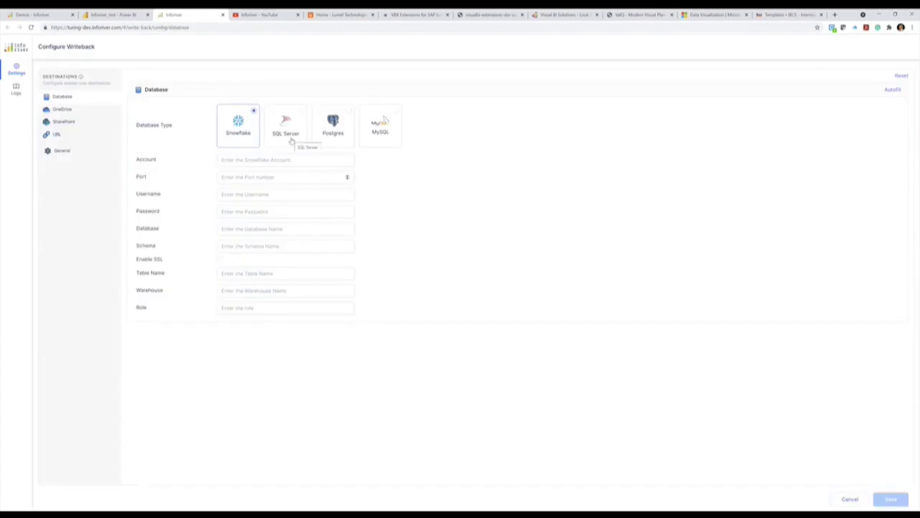
left_click(63, 151)
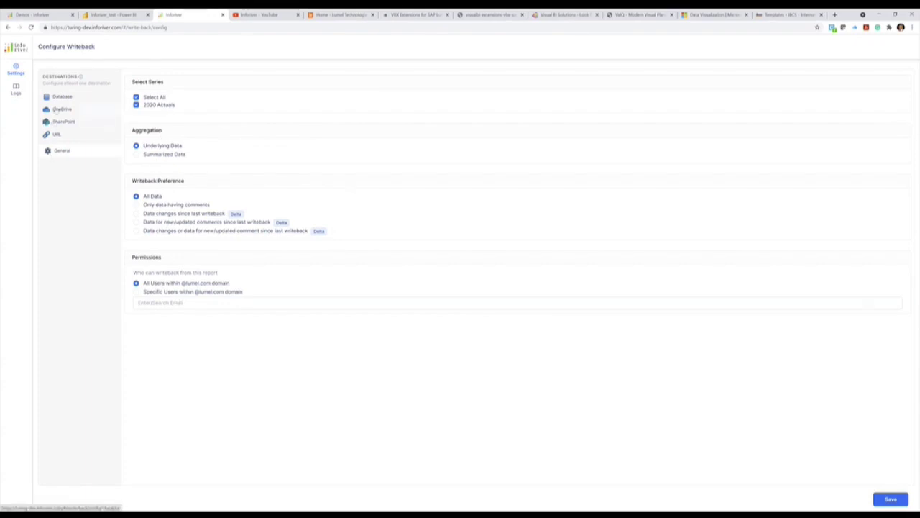
left_click(56, 109)
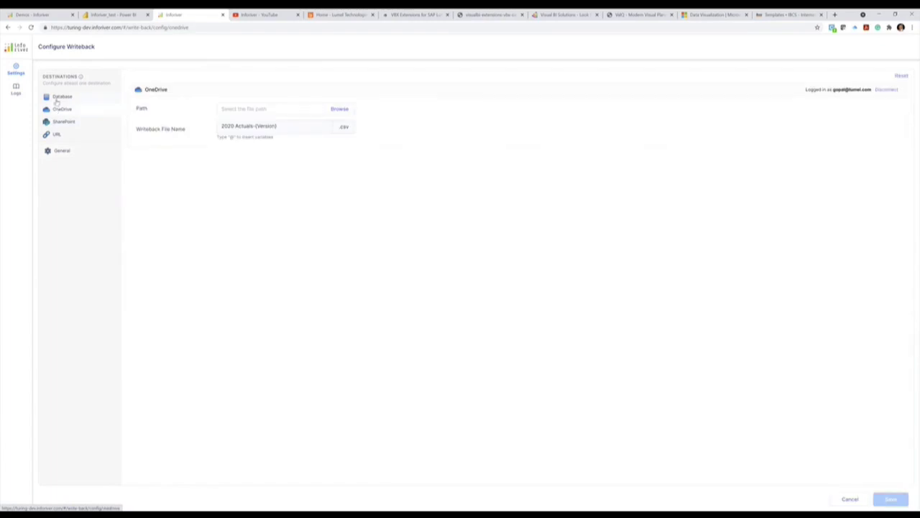
left_click(57, 98)
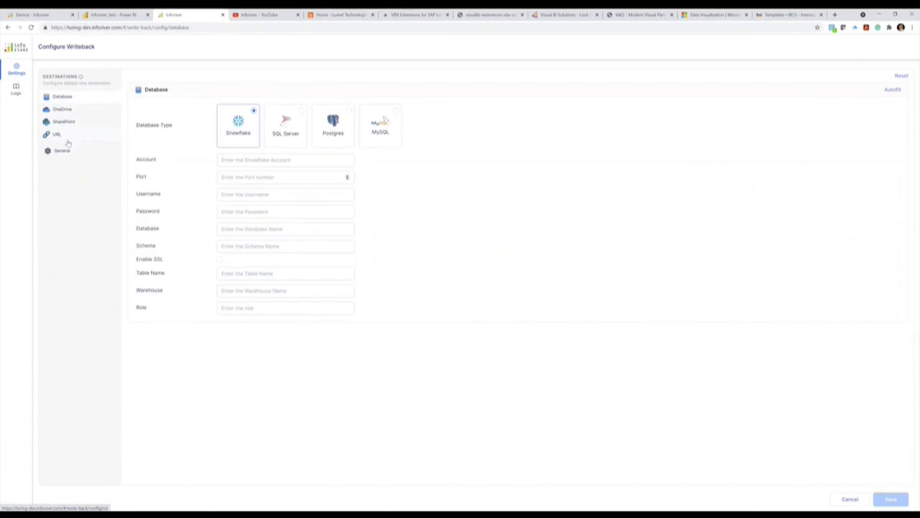
Step: Start a new schedule for the Inforiver_test report in the Turing-lumel workspace and review its report selection and frequency settings
left_click(115, 14)
left_click(426, 115)
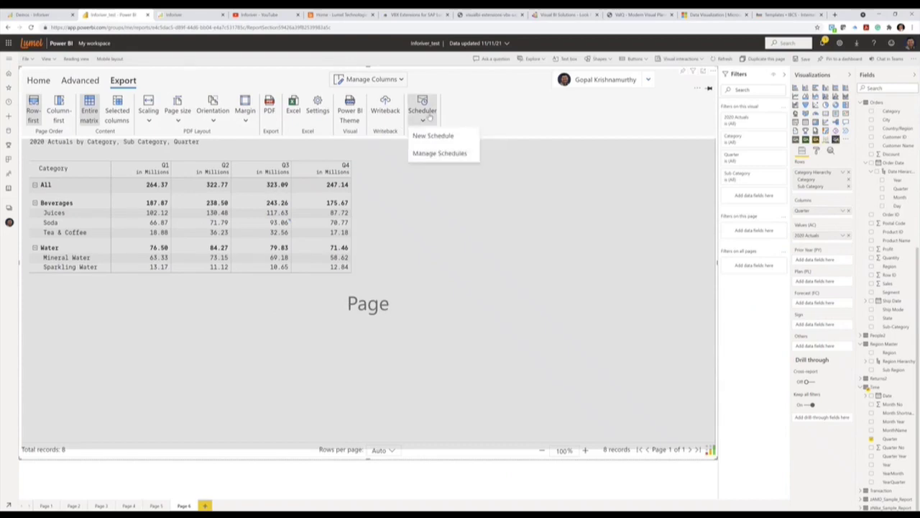
left_click(427, 136)
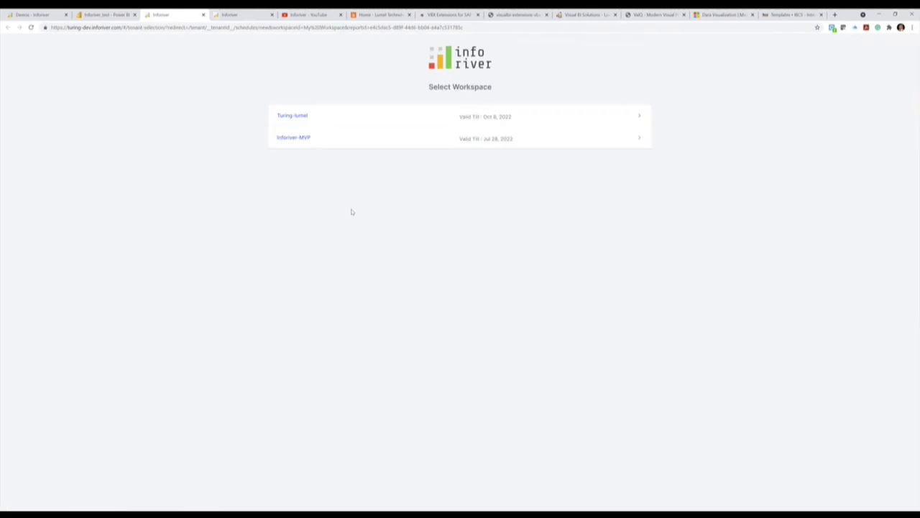
left_click(288, 117)
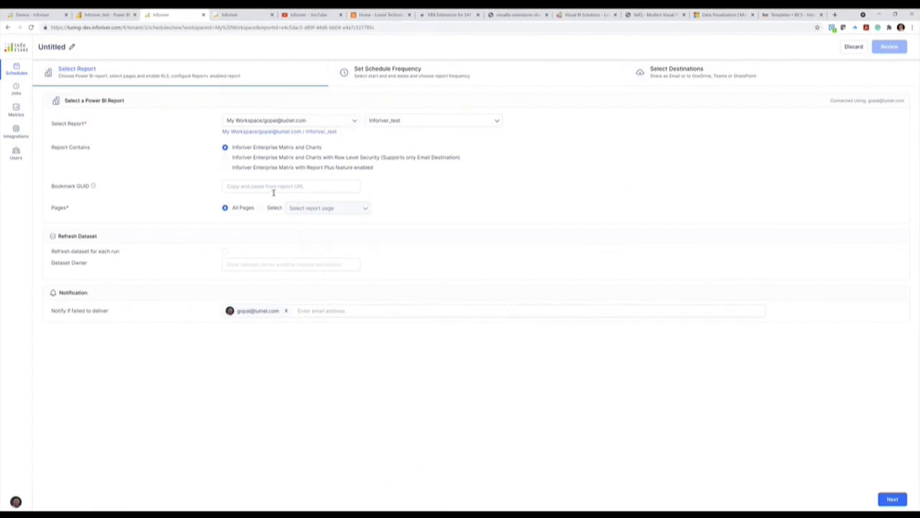
left_click(384, 76)
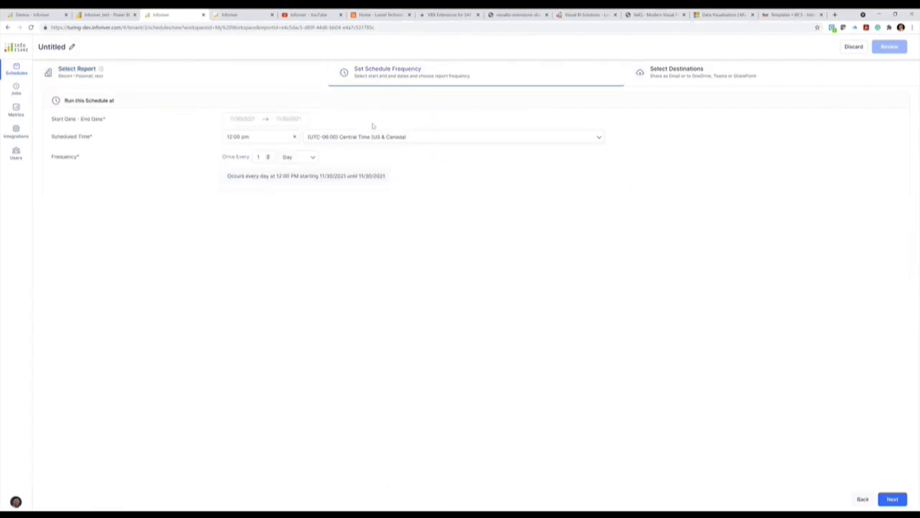
left_click(216, 77)
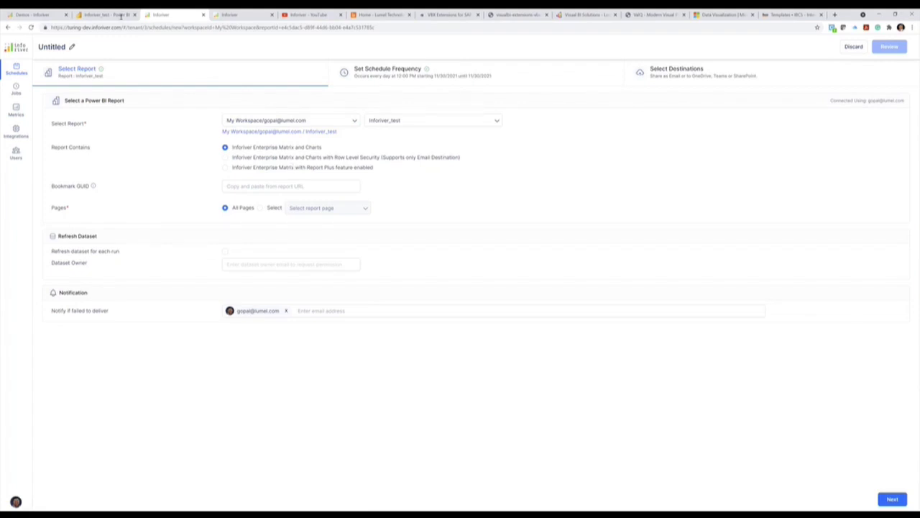
Step: Return to the Inforiver_test report in Power BI and add a new page with an InfoRiver Chart visual filling the canvas
left_click(94, 14)
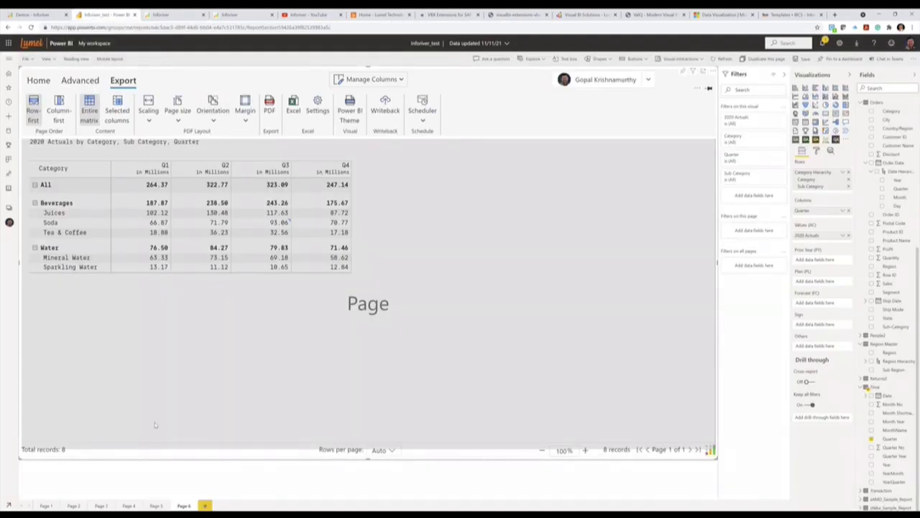
left_click(204, 506)
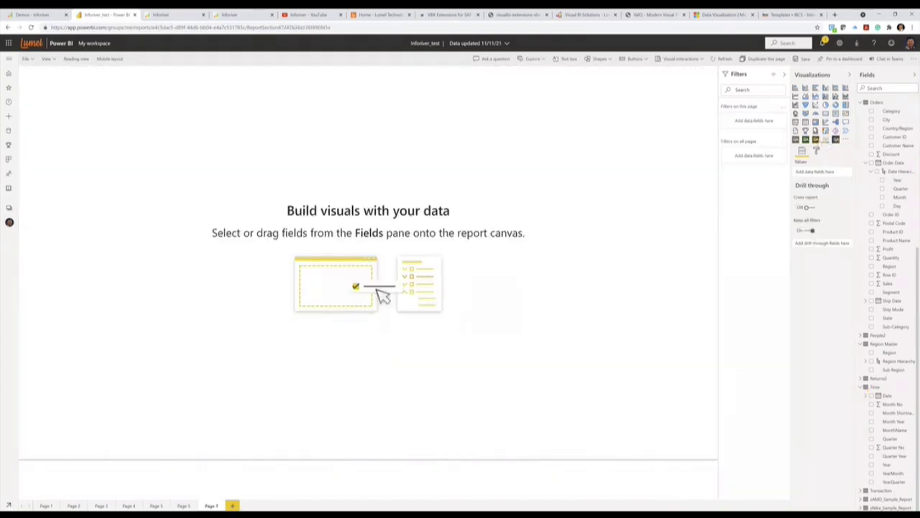
left_click(825, 141)
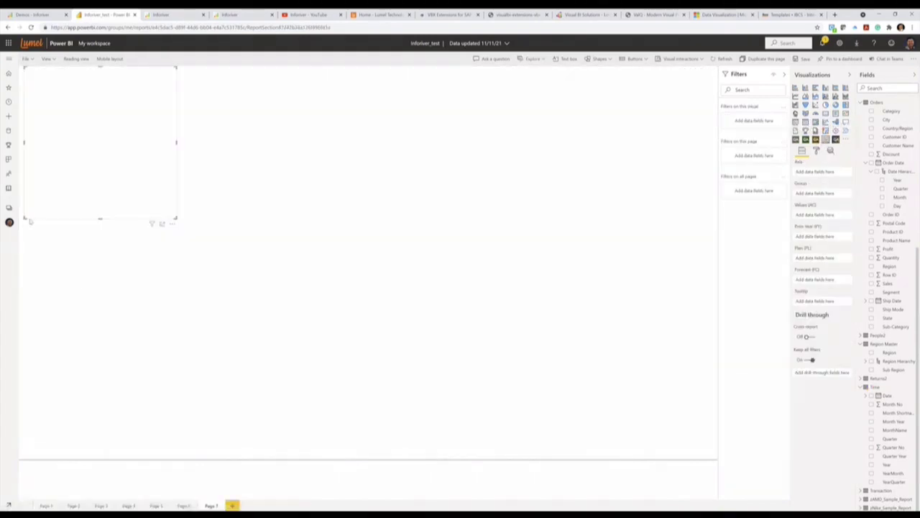
left_click_drag(176, 214, 713, 455)
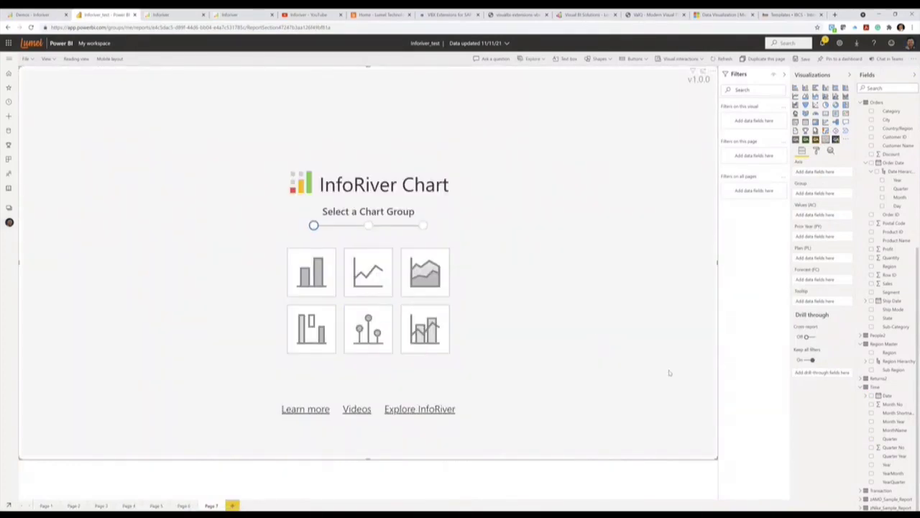
Step: Assign Sub Category from Category Master to the chart's axis and 2020 Actuals to its AC values
scroll(882, 269, "up", 4)
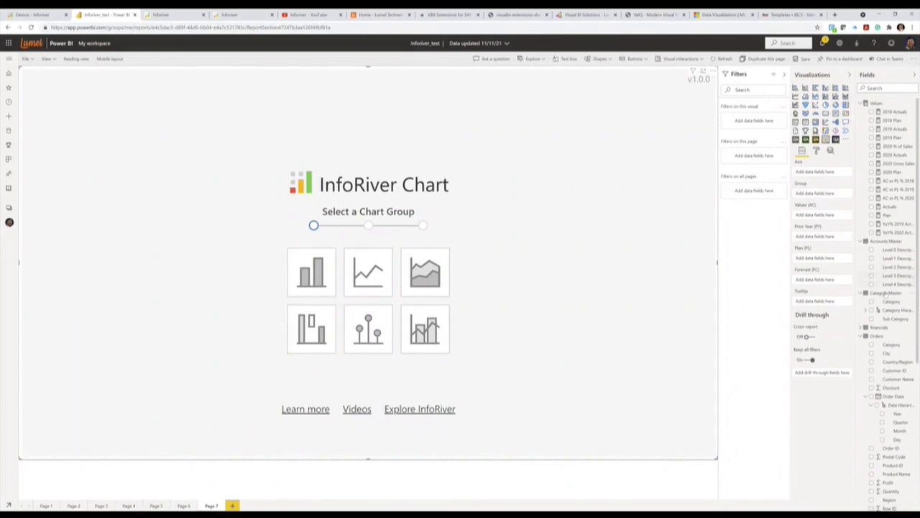
left_click(871, 318)
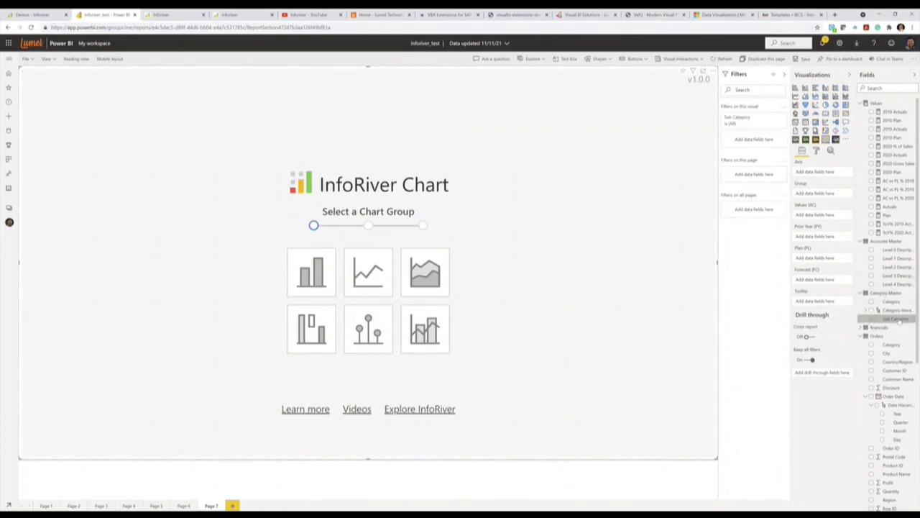
left_click(872, 154)
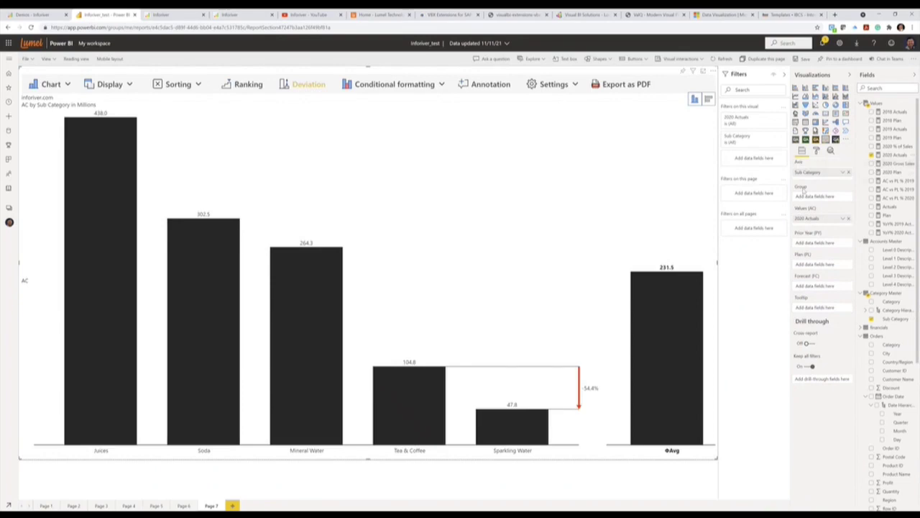
Step: Change the visual to a line chart and assign AC vs PL % 2018 as its plan measure
left_click(50, 84)
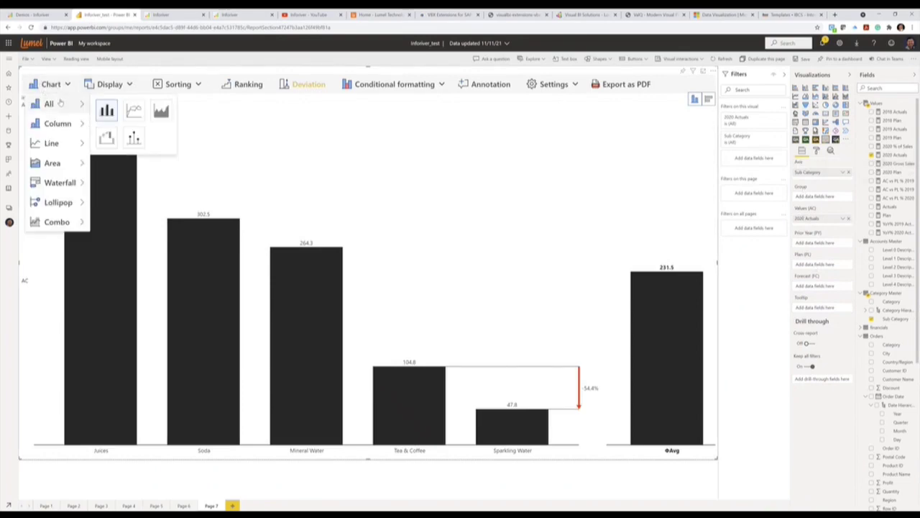
left_click(127, 112)
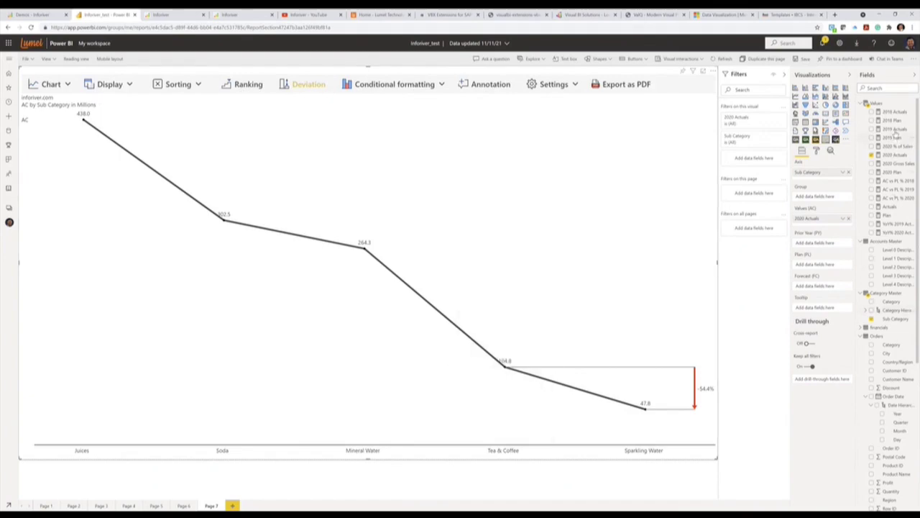
left_click_drag(898, 180, 828, 267)
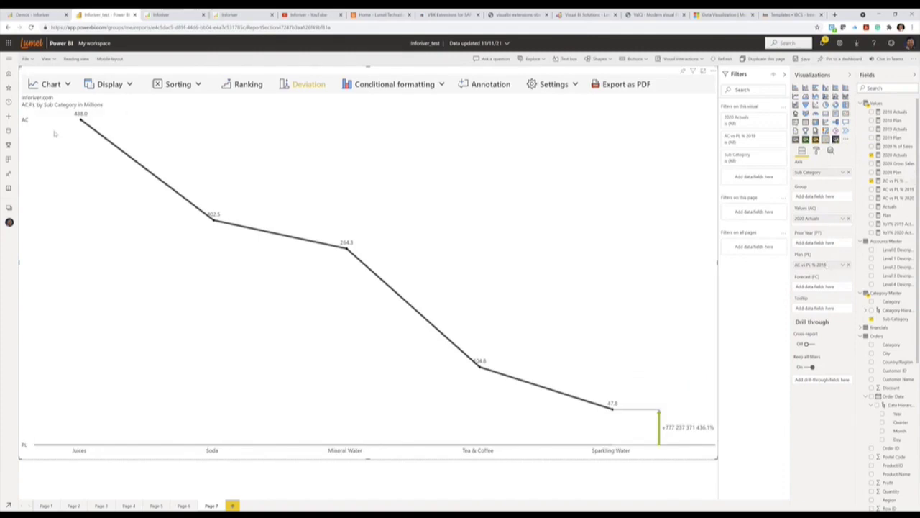
Step: Change the chart type to Integrated Variance Column
left_click(43, 84)
mouse_move(56, 108)
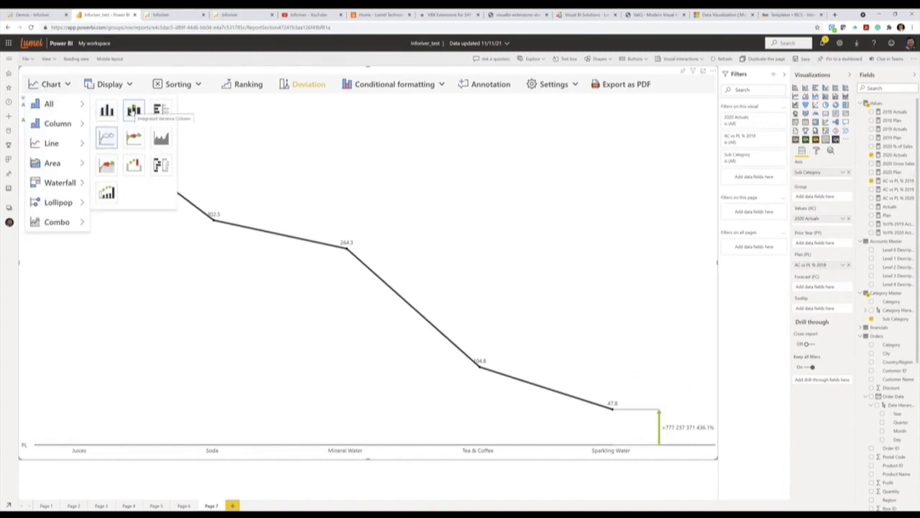
left_click(133, 110)
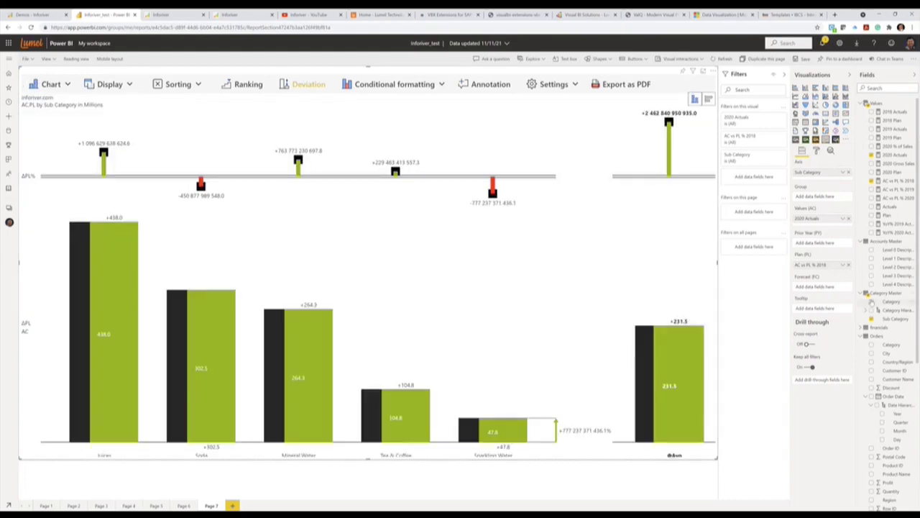
Step: Group the chart by Sub Region from Region Master and replace its plan measure with 2020 Plan
scroll(907, 341, "down", 3)
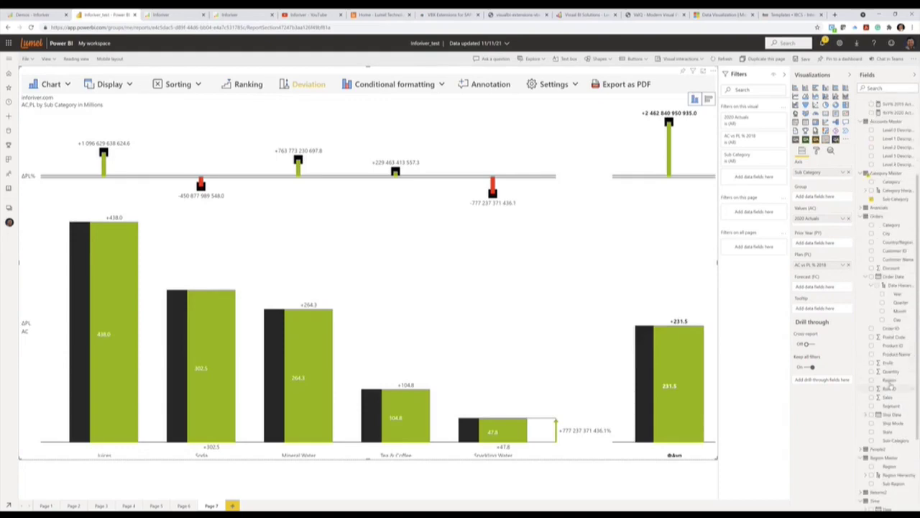
left_click_drag(887, 479, 823, 196)
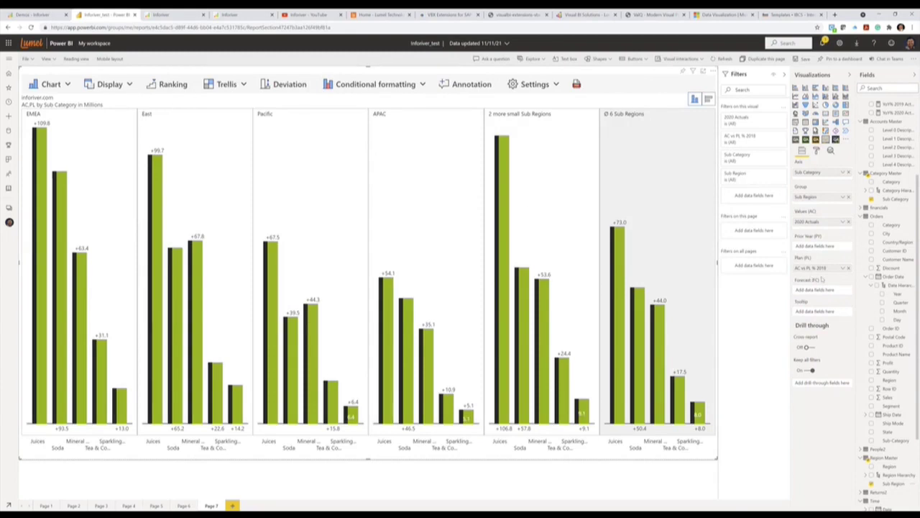
left_click(846, 269)
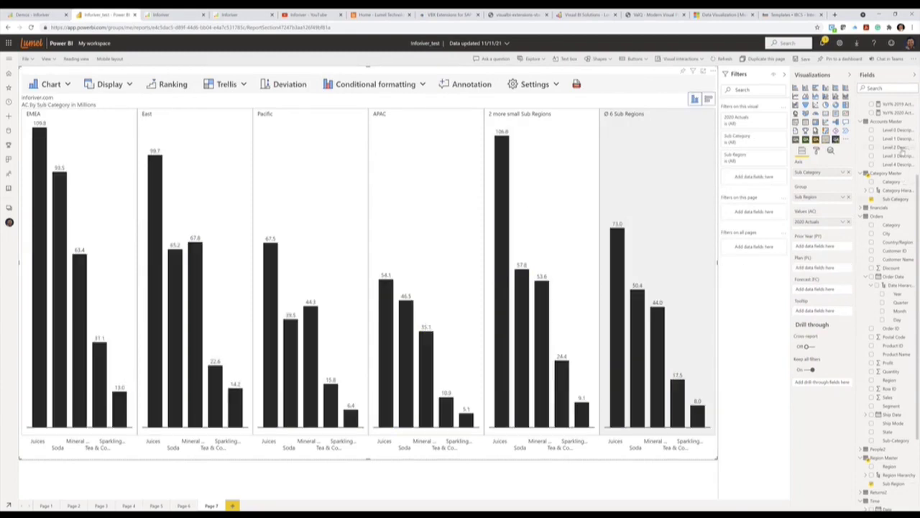
scroll(898, 177, "up", 3)
left_click_drag(898, 177, 823, 270)
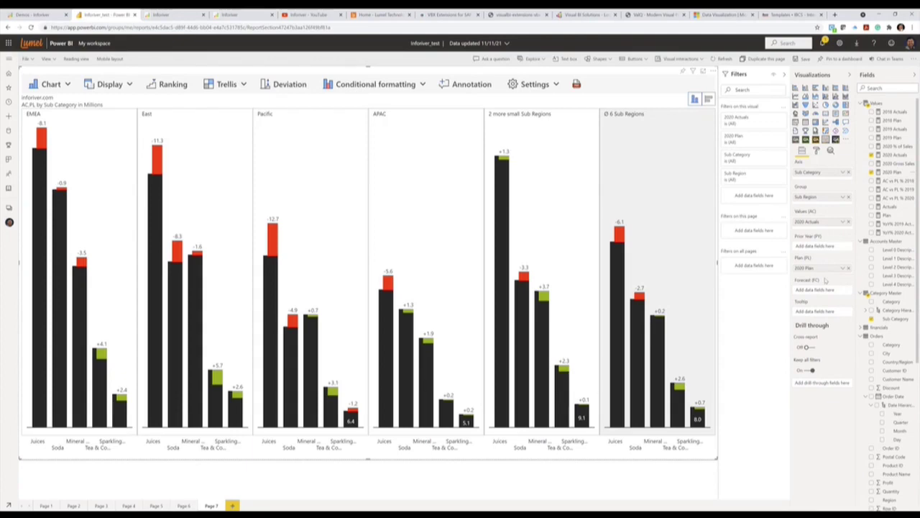
Step: Set the trellis layout's display mode to Pagination and apply it
left_click(226, 84)
left_click(227, 123)
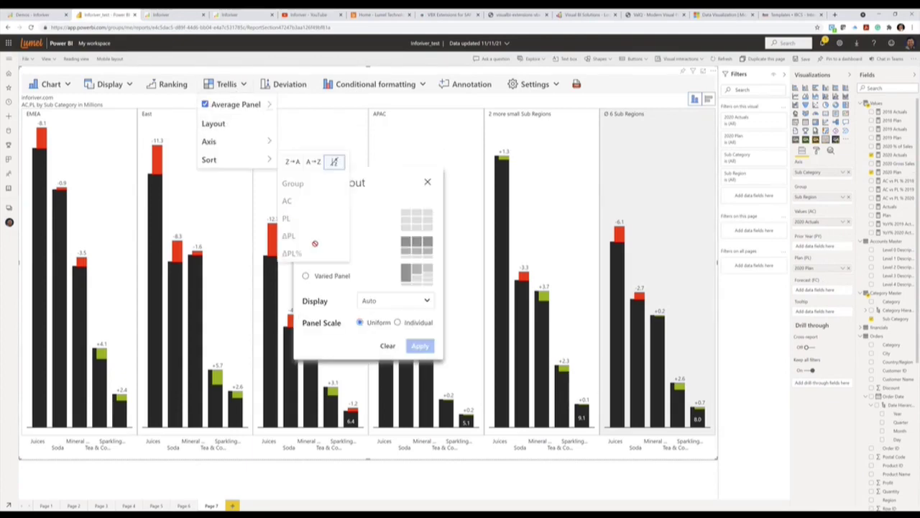
left_click(374, 305)
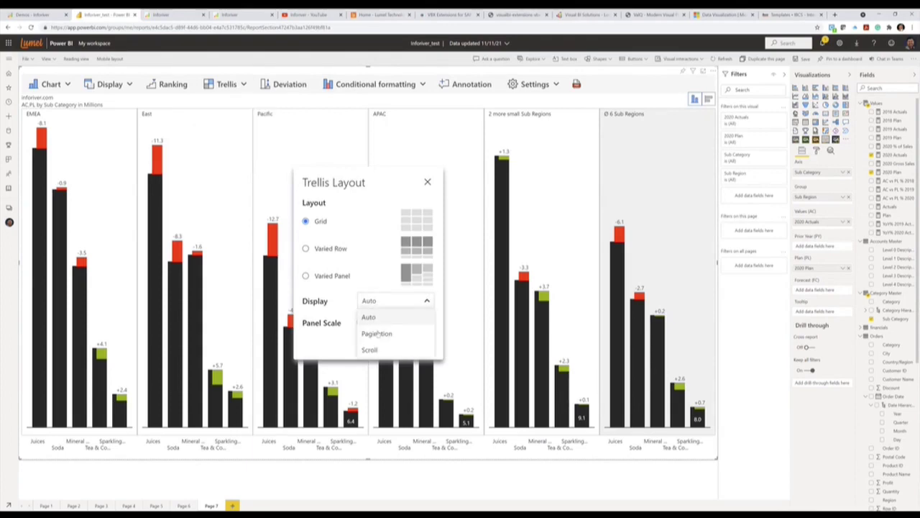
left_click(376, 334)
left_click(419, 371)
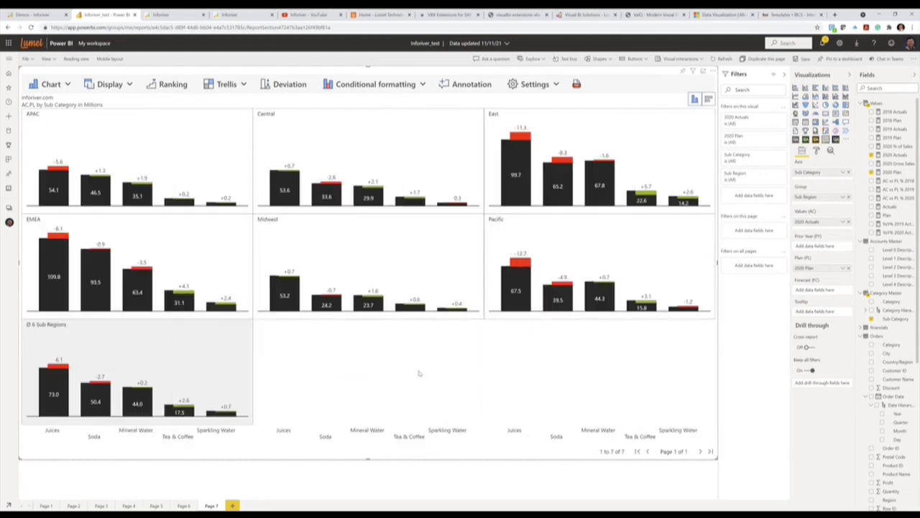
Step: Set the trellis layout's display mode to Auto and apply it
left_click(226, 84)
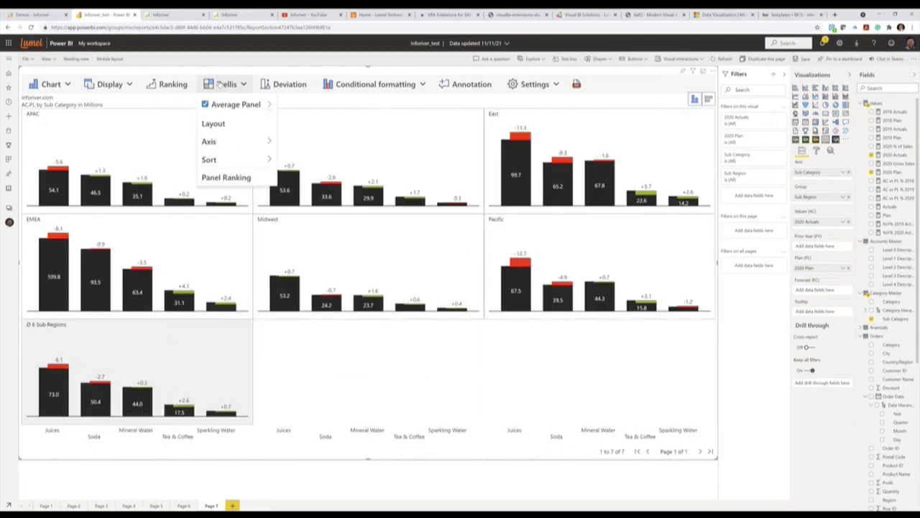
left_click(216, 126)
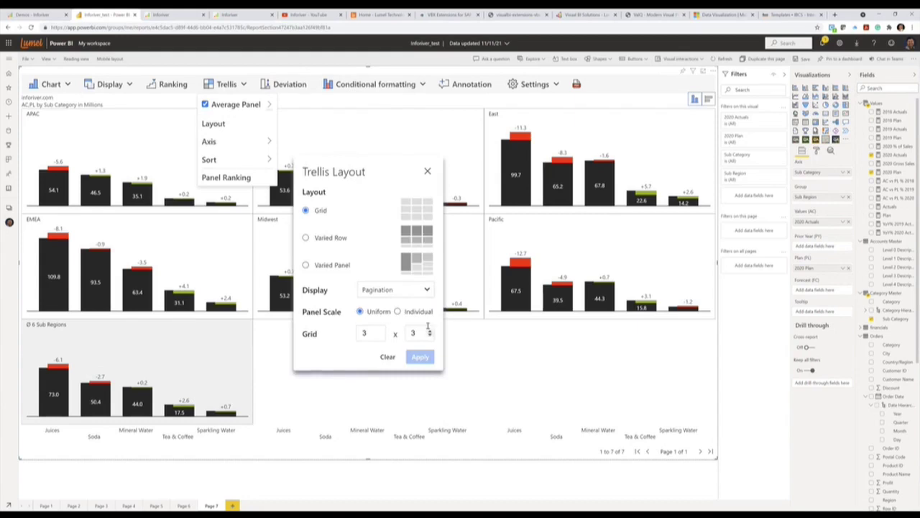
left_click(395, 288)
left_click(375, 303)
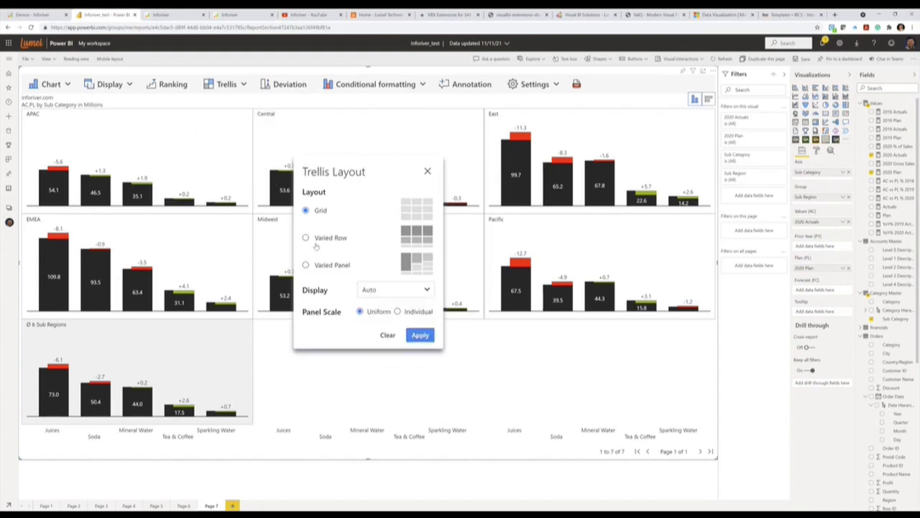
left_click(417, 338)
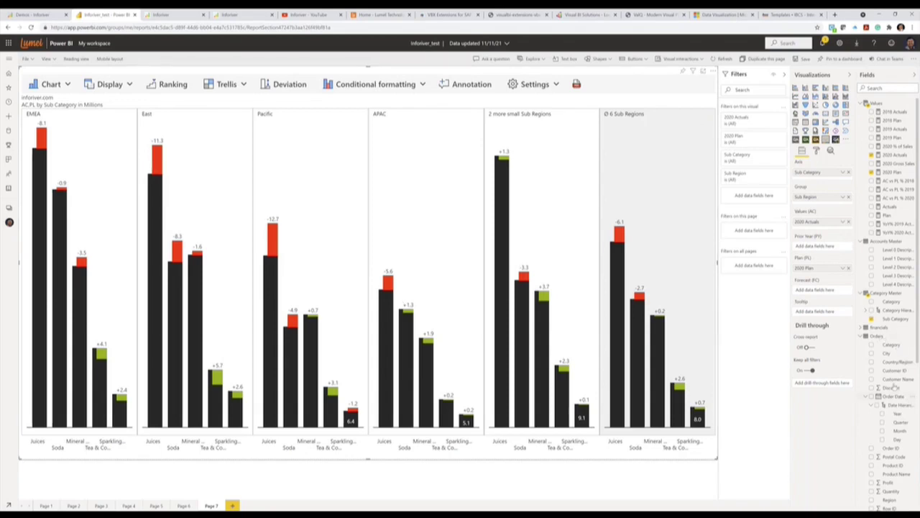
Step: Add Quarter from the Time table to the chart's Group field beneath Sub Region
scroll(910, 404, "down", 1)
scroll(909, 404, "down", 3)
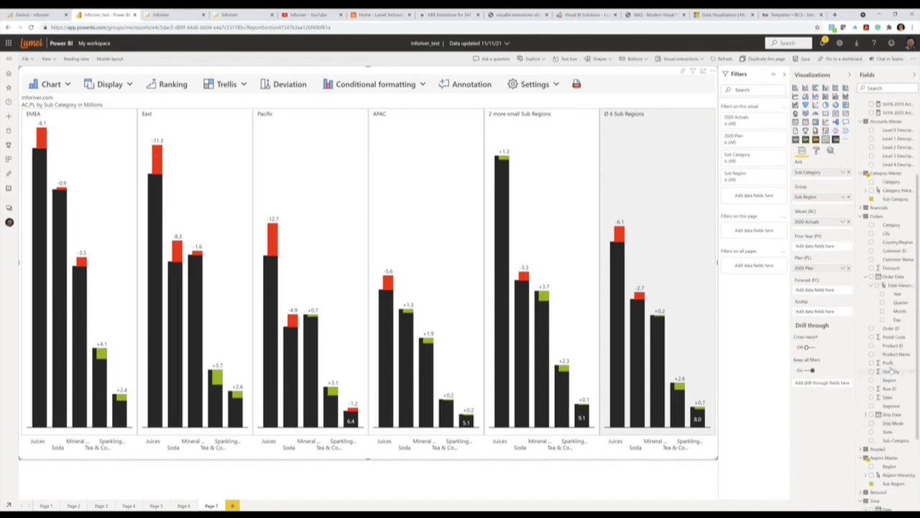
scroll(891, 370, "down", 3)
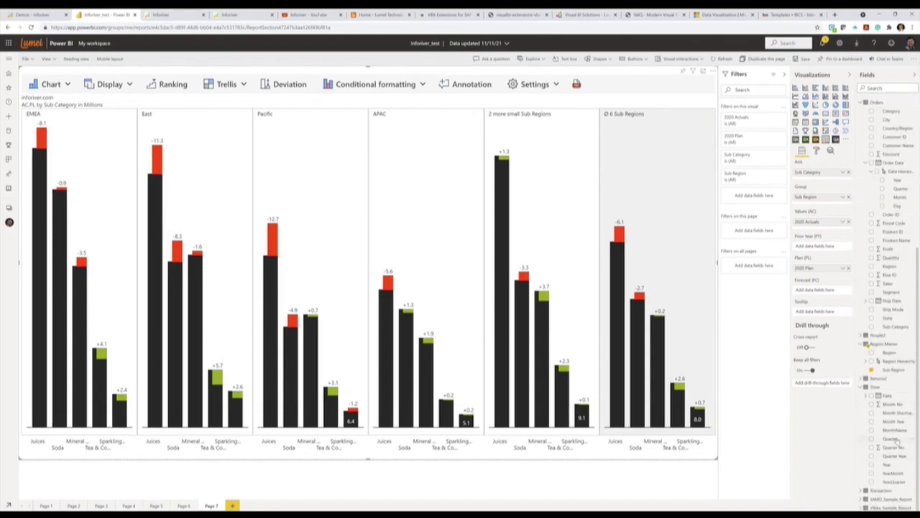
left_click_drag(895, 439, 834, 201)
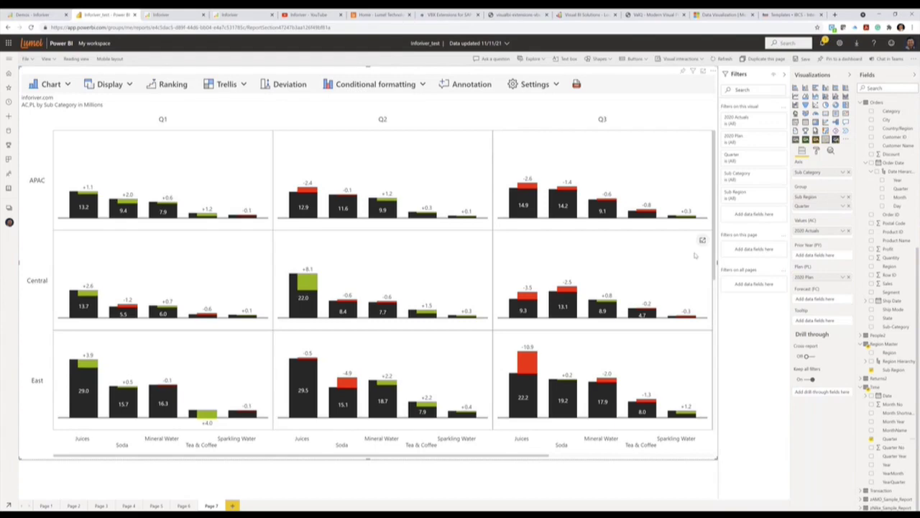
Step: Export the Sub Region by Quarter trellis chart as a PDF and save the linked file
left_click(576, 84)
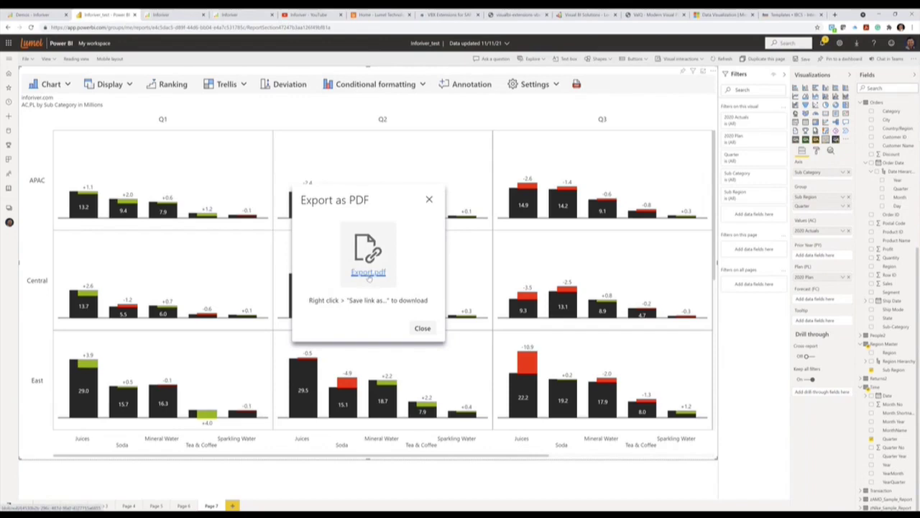
right_click(368, 274)
left_click(397, 318)
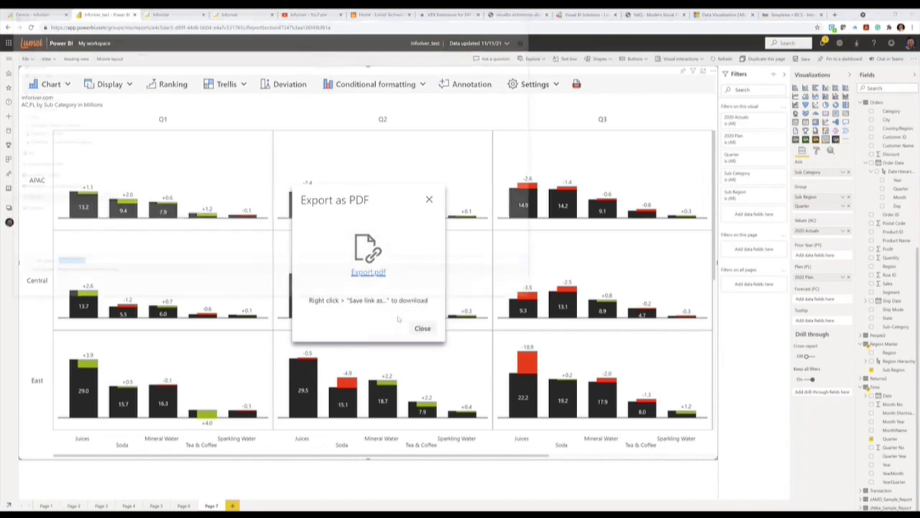
left_click(480, 294)
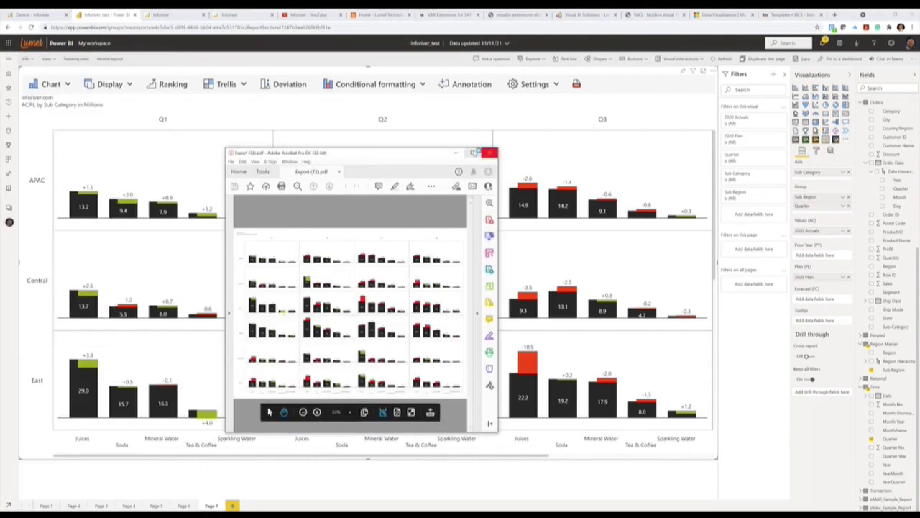
Step: Examine the exported trellis PDF full screen, return to the Power BI report and close the export dialog
left_click(475, 152)
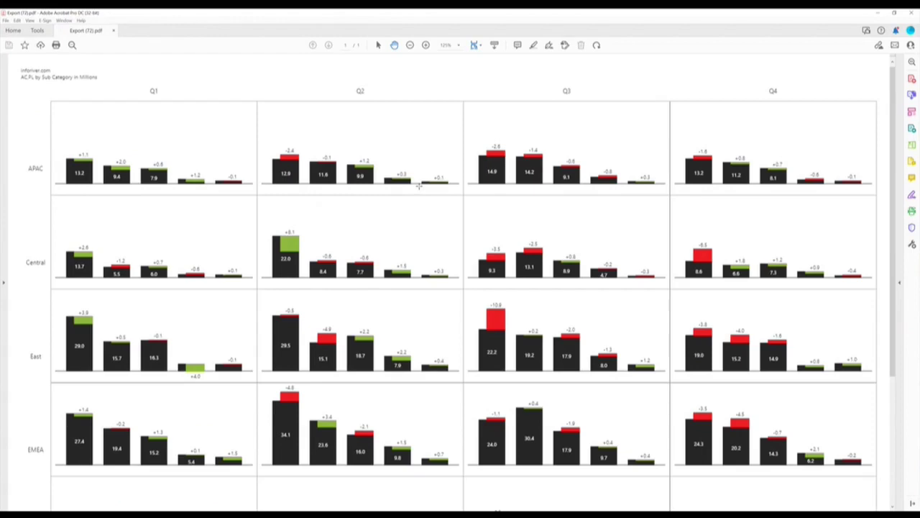
scroll(377, 278, "down", 5)
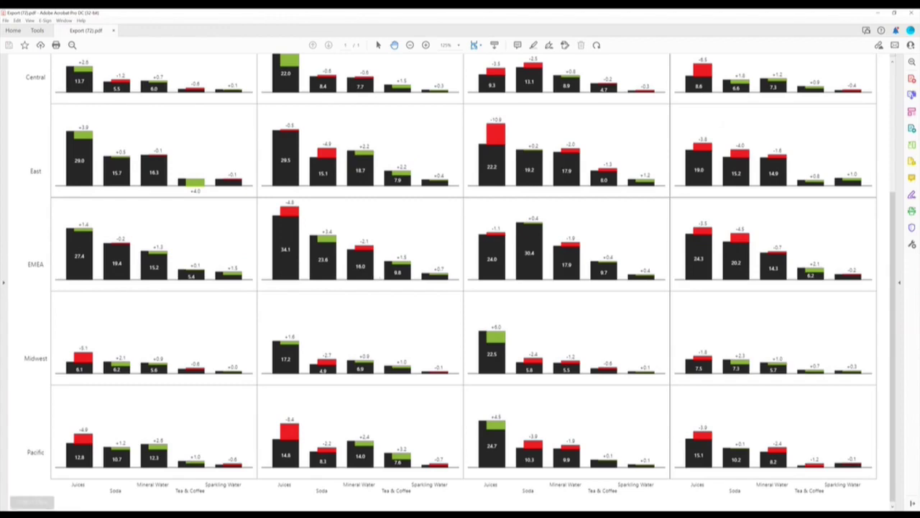
left_click(81, 496)
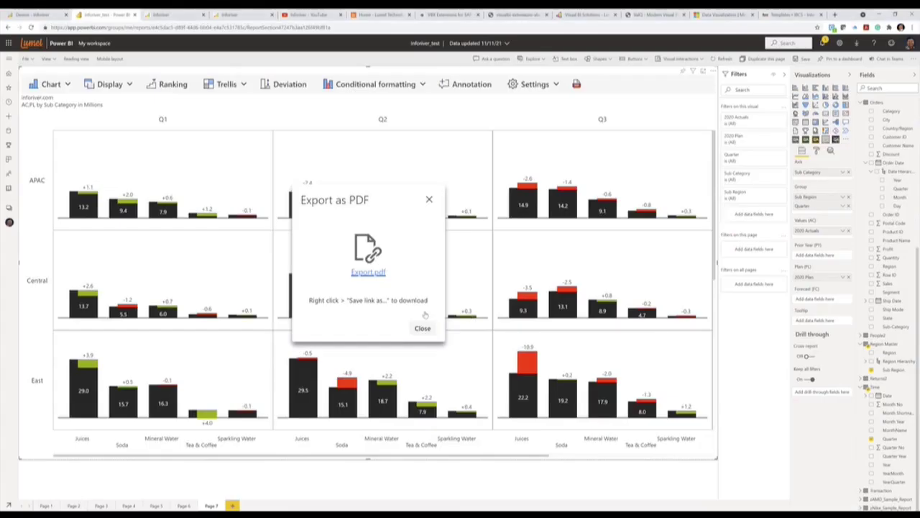
left_click(421, 326)
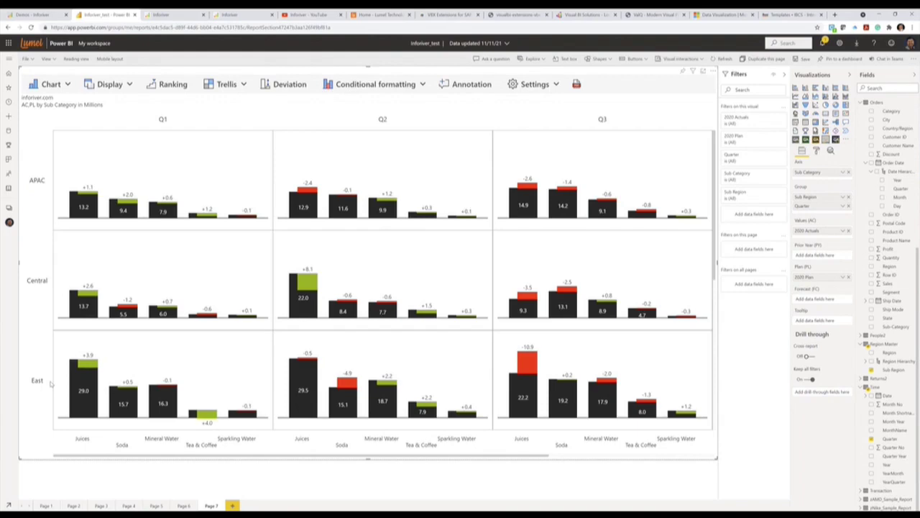
left_click(554, 84)
mouse_move(535, 179)
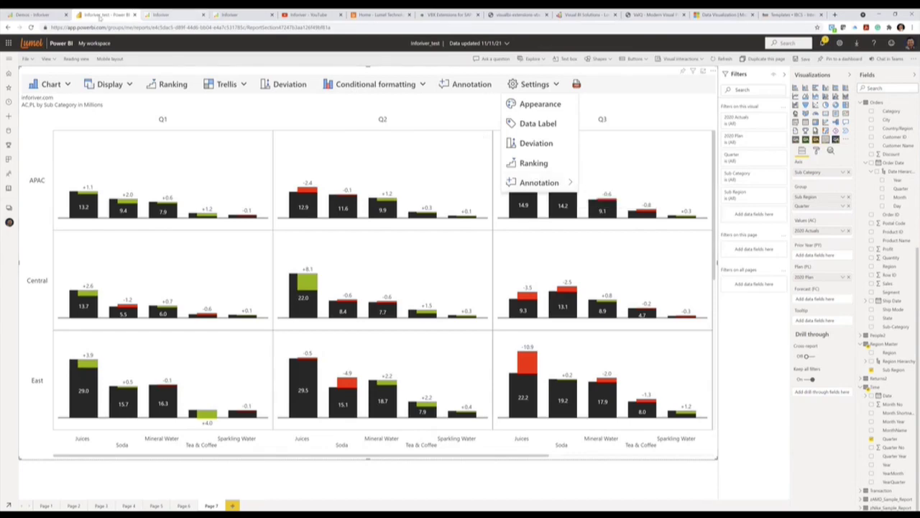
Step: Switch to the Inforiver website and open its Pricing page from the home page
left_click(40, 15)
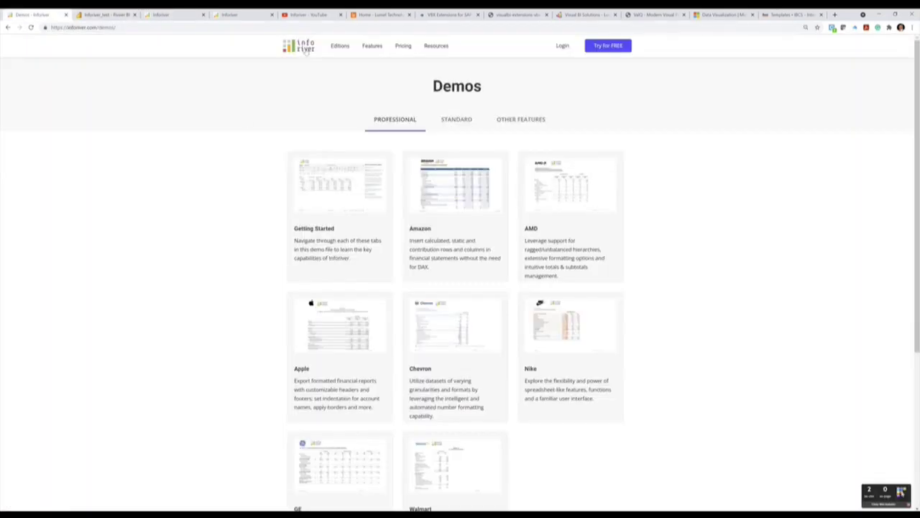
left_click(306, 52)
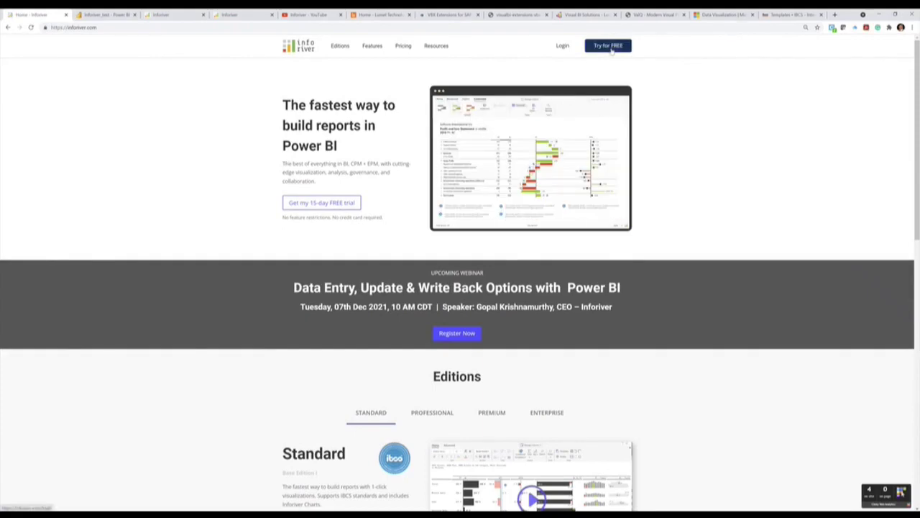
left_click(404, 46)
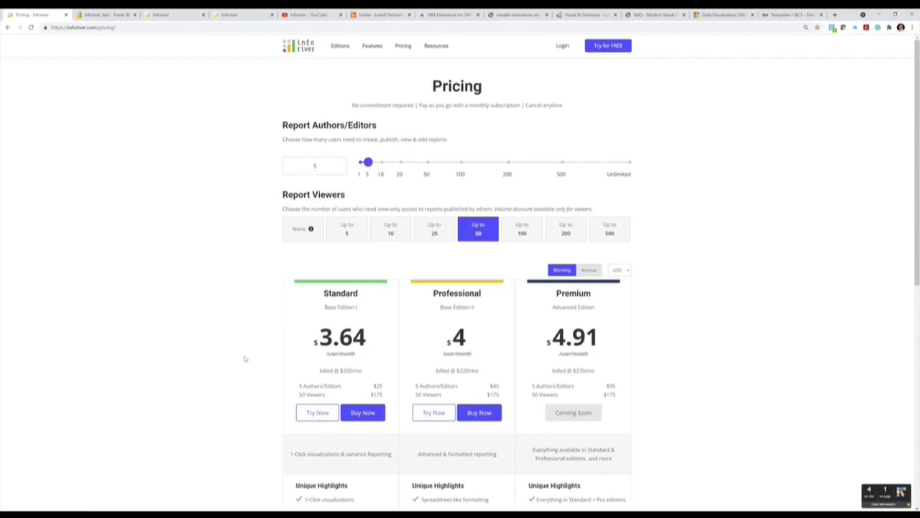
Step: Price the editions for 10 report authors and up to 500 viewers, and review each edition's unique highlights
left_click(303, 228)
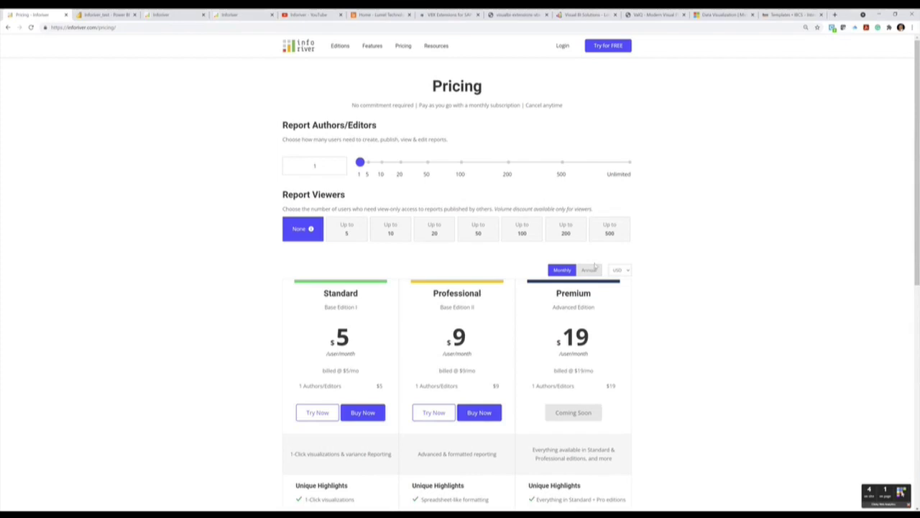
left_click_drag(363, 165, 386, 165)
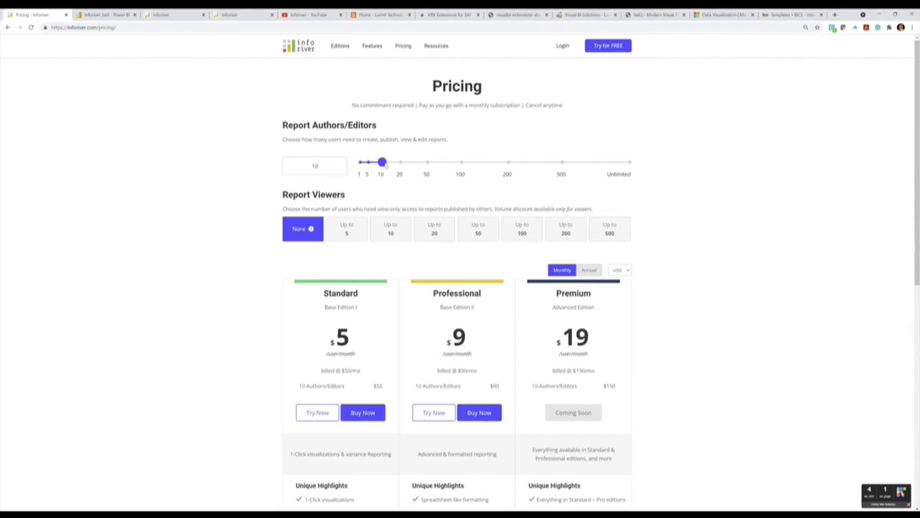
left_click(610, 230)
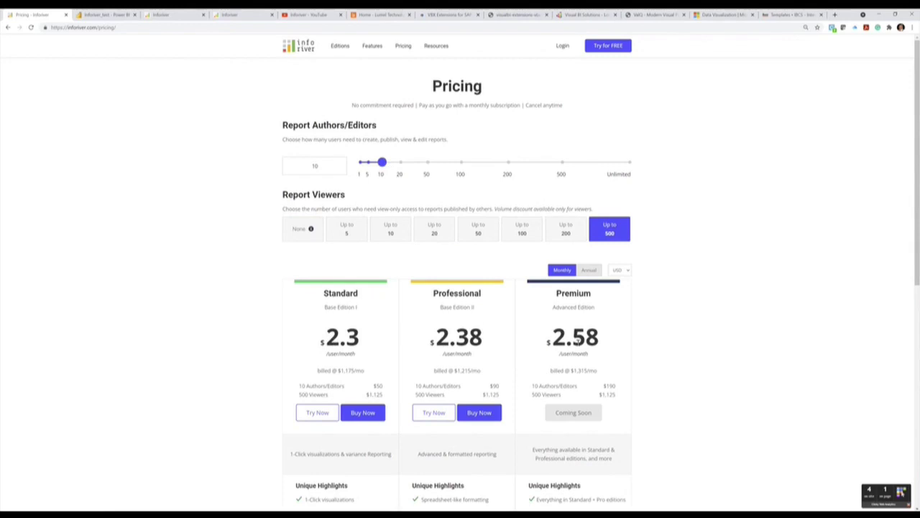
scroll(643, 373, "down", 3)
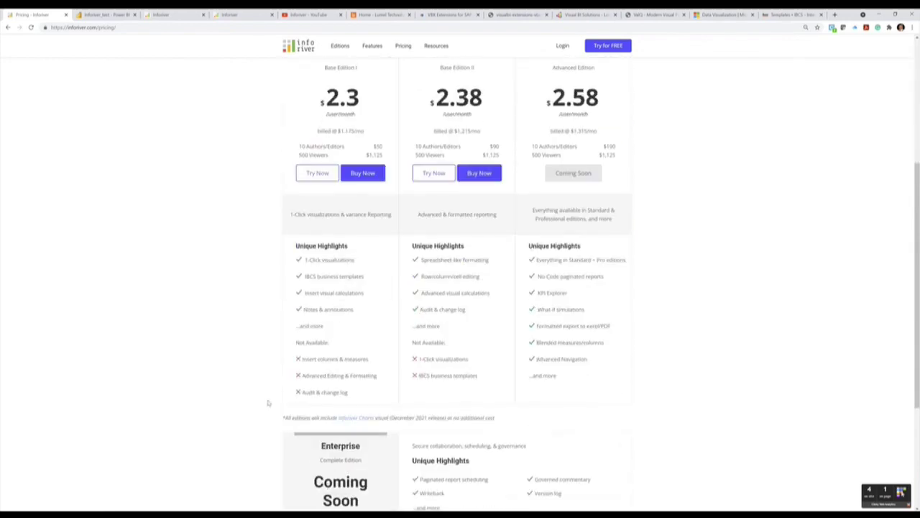
scroll(345, 379, "down", 1)
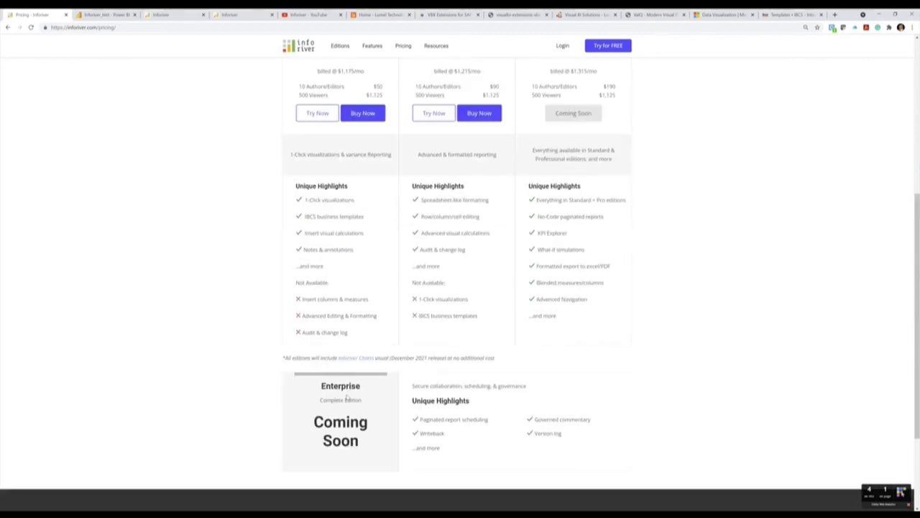
scroll(347, 398, "up", 1)
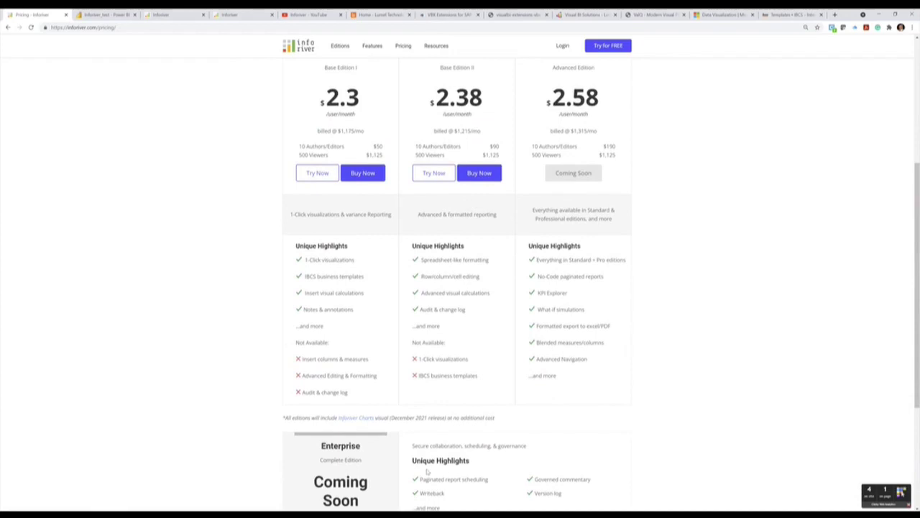
scroll(575, 101, "up", 2)
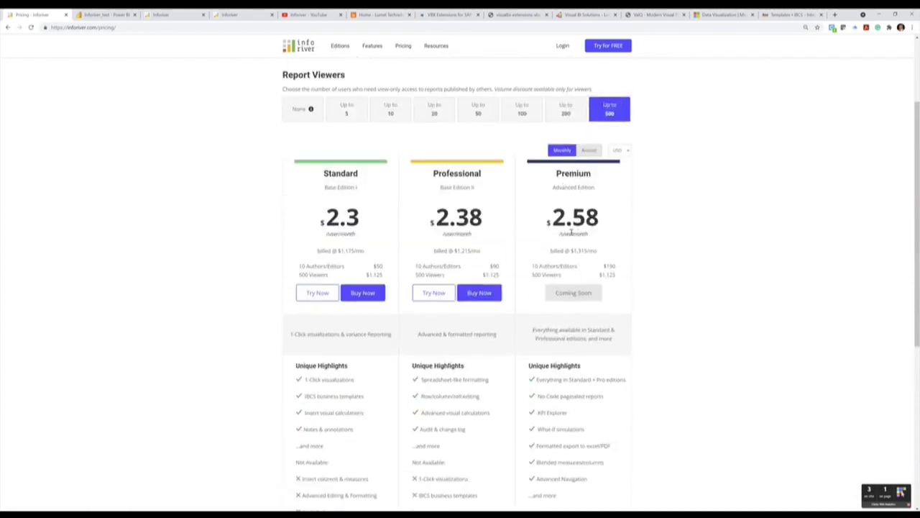
Step: Check edition prices for up to 100 report viewers, and for Unlimited report authors
scroll(561, 222, "up", 1)
left_click(517, 176)
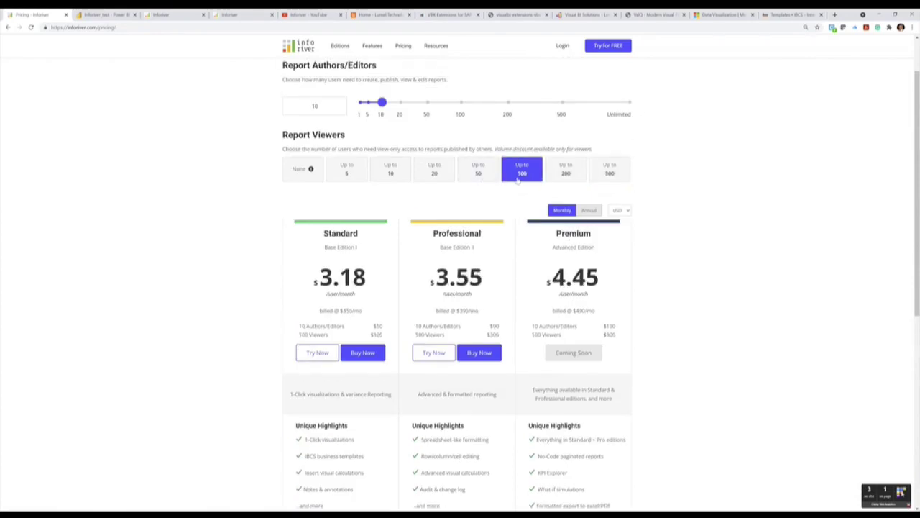
left_click_drag(381, 103, 630, 102)
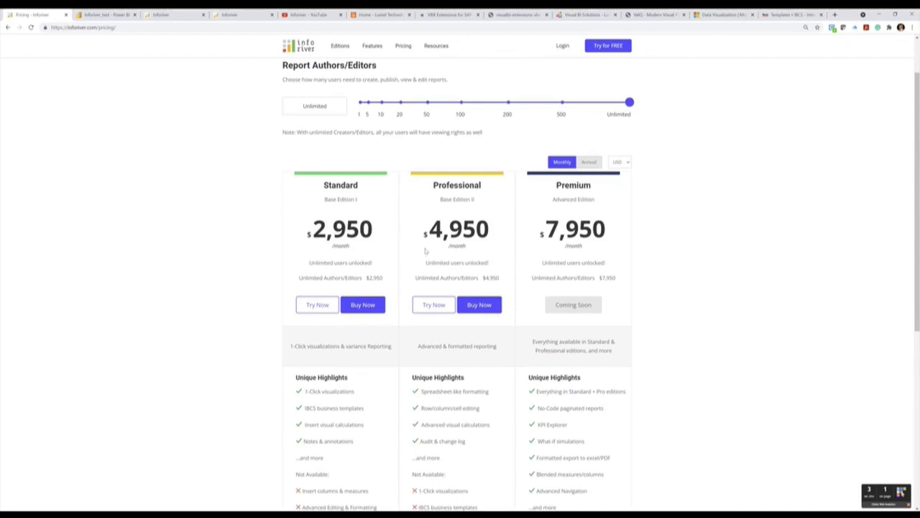
Step: Show the unlimited-author prices in AUD, and return the currency to USD
left_click(621, 162)
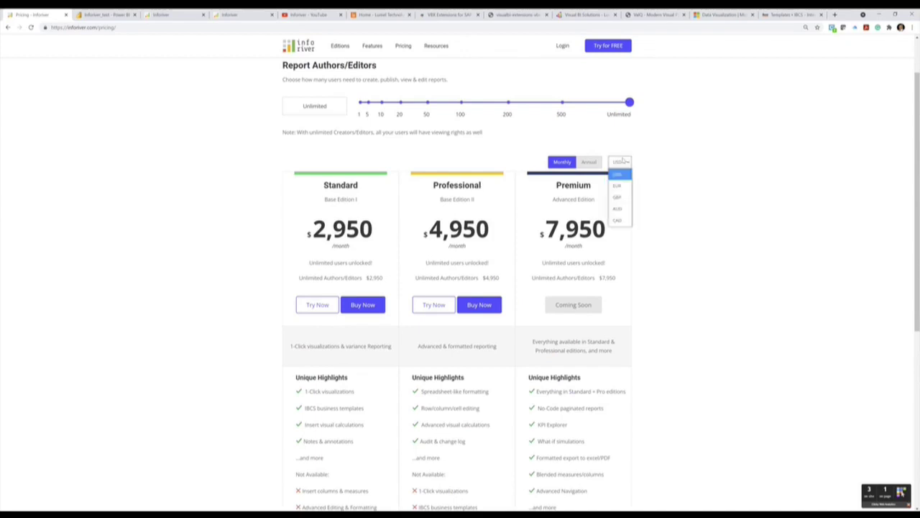
left_click(622, 209)
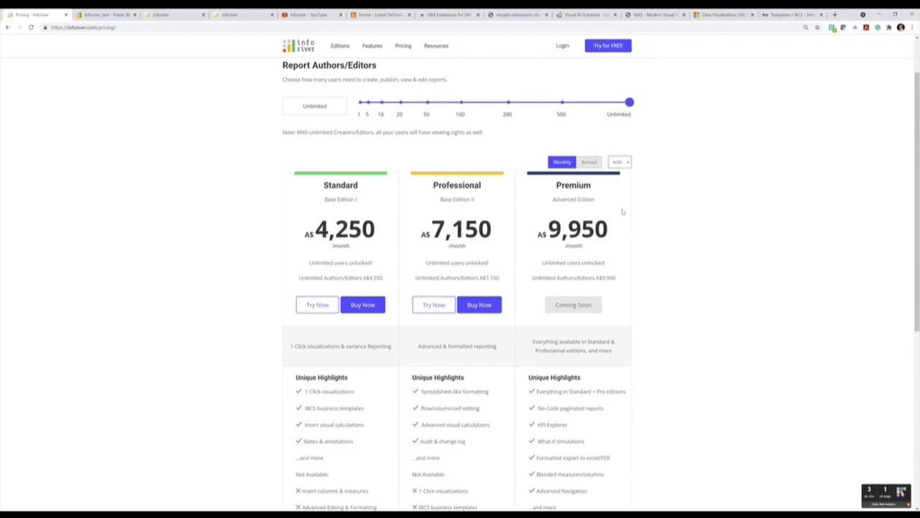
left_click(627, 163)
left_click(618, 185)
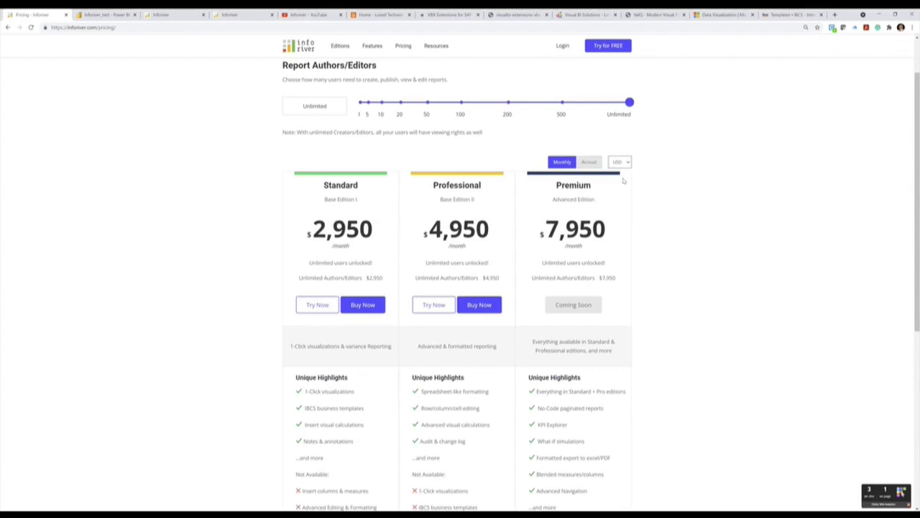
Step: Set report authors to 1 and compare the prices for up to 500, up to 10 and no report viewers
left_click_drag(630, 102, 347, 116)
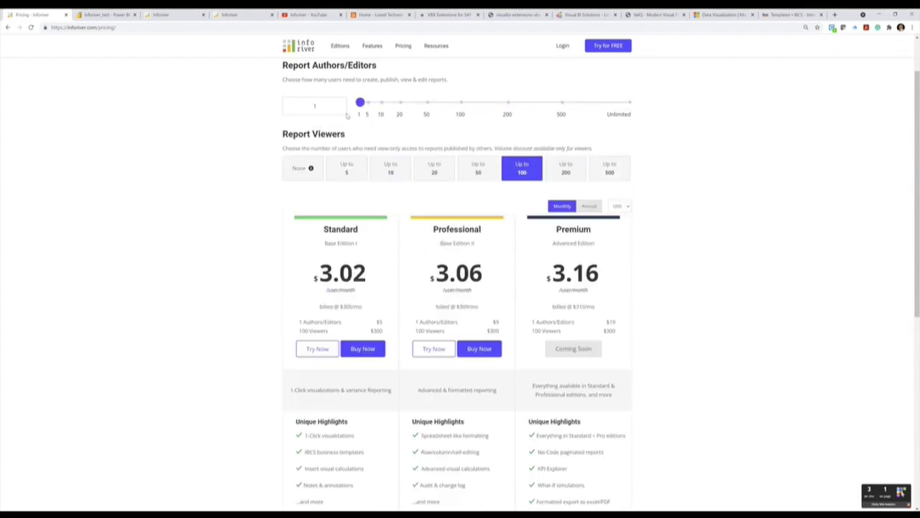
left_click(609, 169)
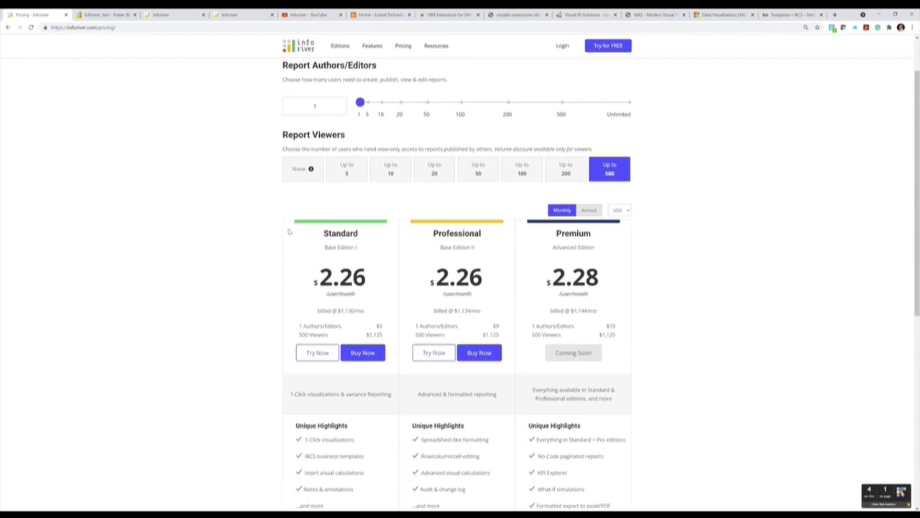
left_click(286, 180)
left_click(381, 176)
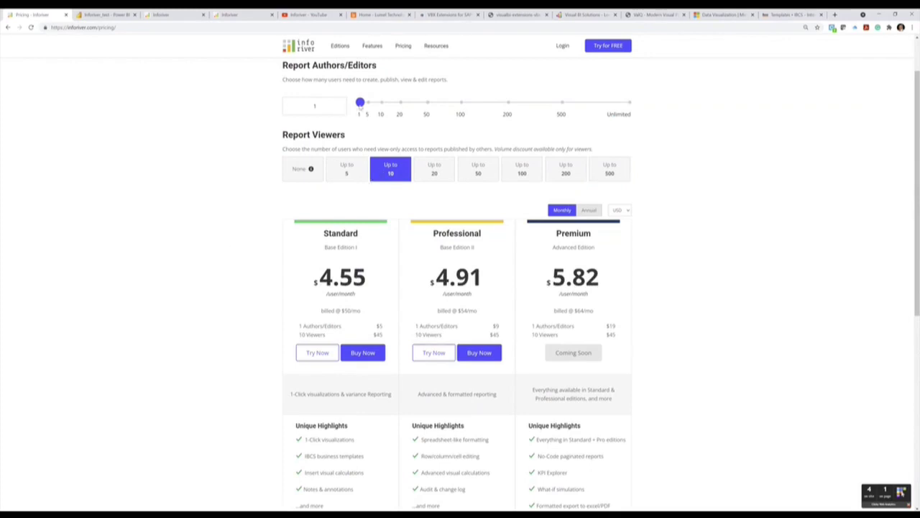
mouse_move(360, 103)
left_mouse_down()
mouse_move(368, 105)
mouse_move(360, 103)
left_mouse_up()
left_click(296, 170)
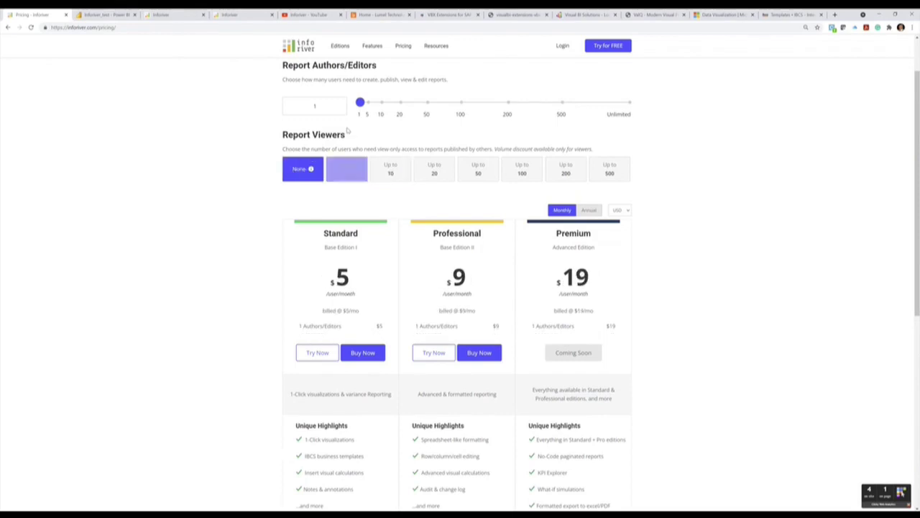